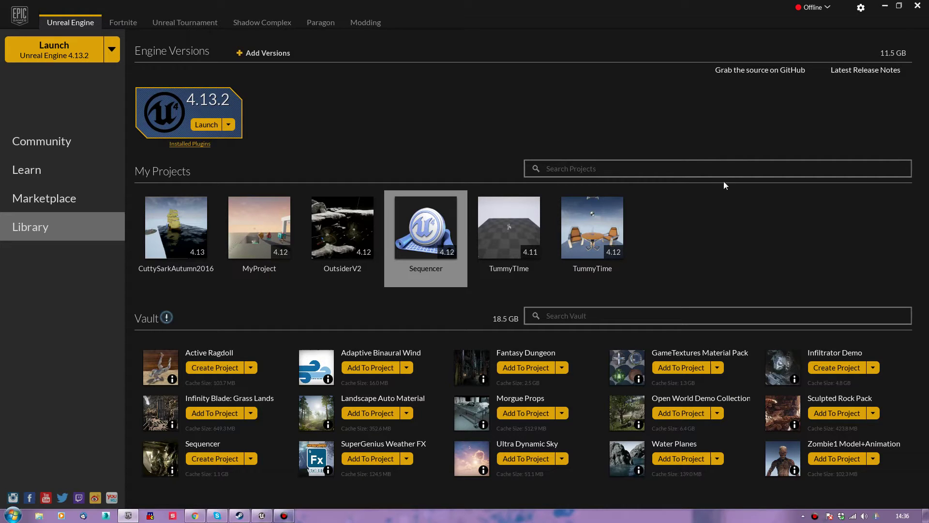
Switch to the Sequencer project open in Unreal Editor and look around the subway level
left_click(722, 230)
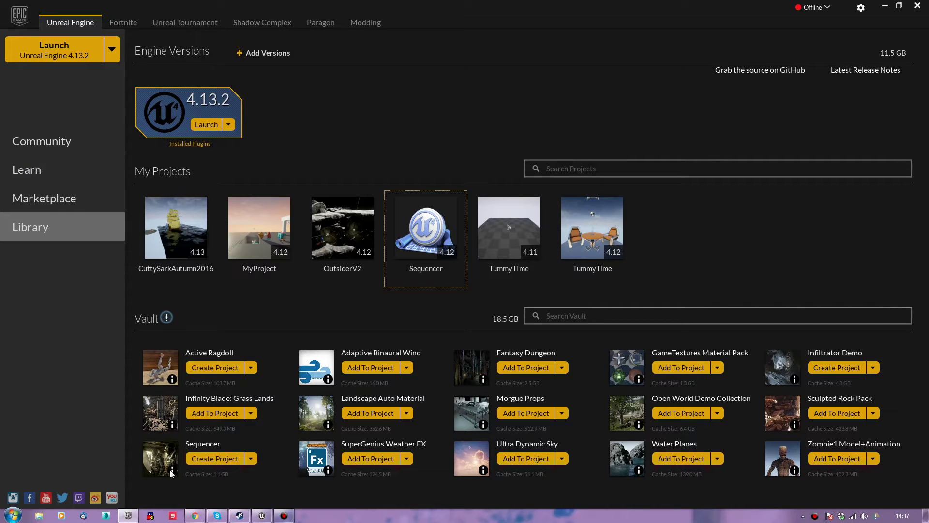
mouse_move(172, 471)
left_click(262, 515)
mouse_move(506, 351)
right_mouse_down()
mouse_move(518, 351)
mouse_move(467, 361)
mouse_move(509, 350)
right_mouse_up()
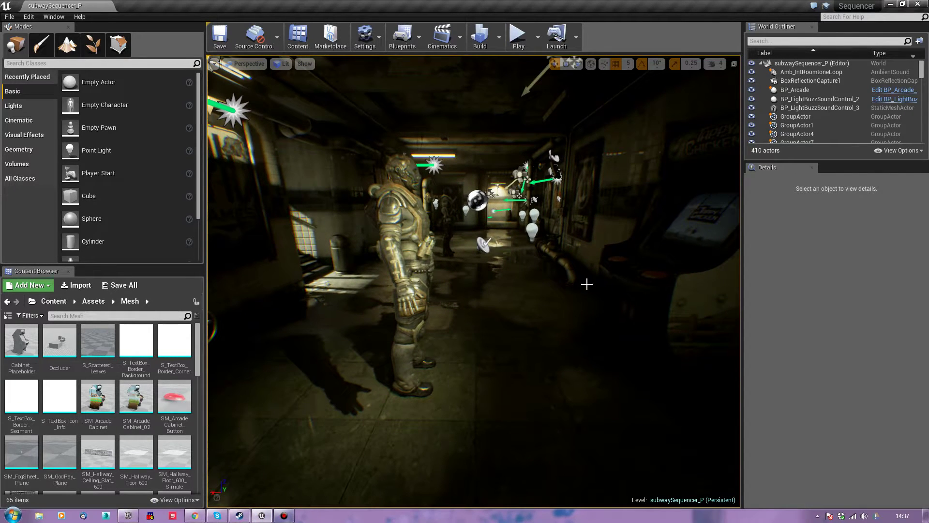
Look through the project's Sequencer, Environment and Assets content folders, and close the Sequencer project's editor
left_click(59, 305)
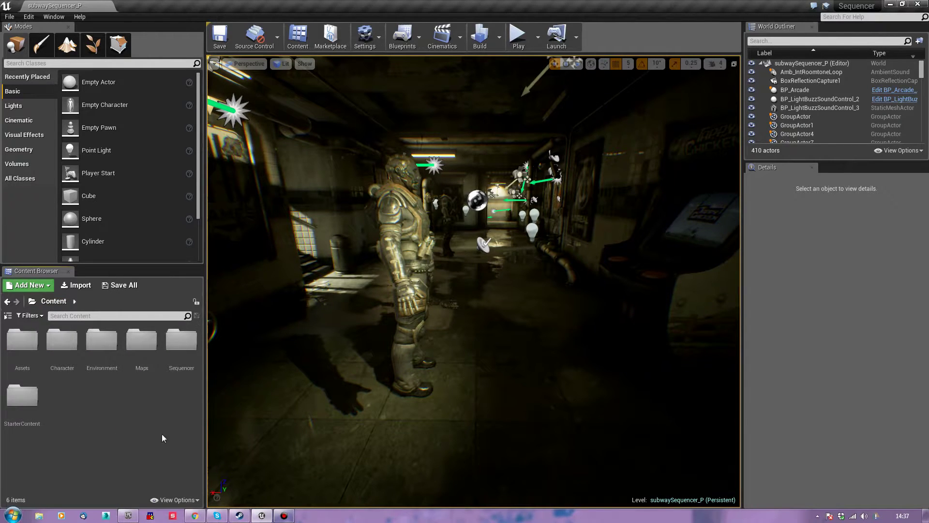
double_click(183, 352)
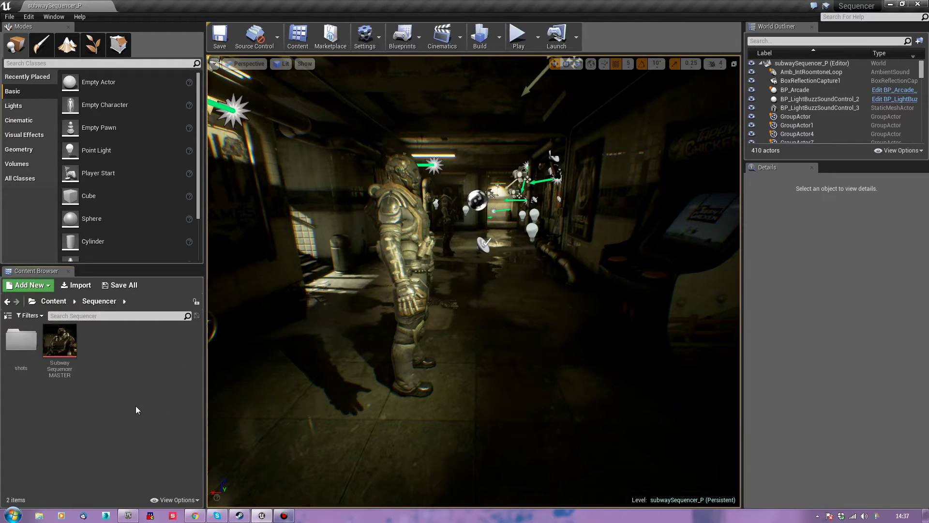
key("alt+Left")
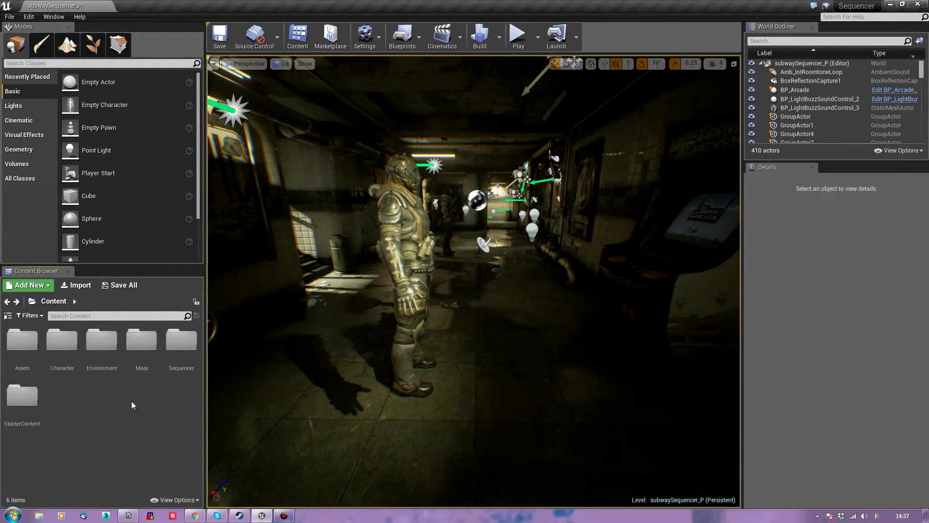
double_click(101, 341)
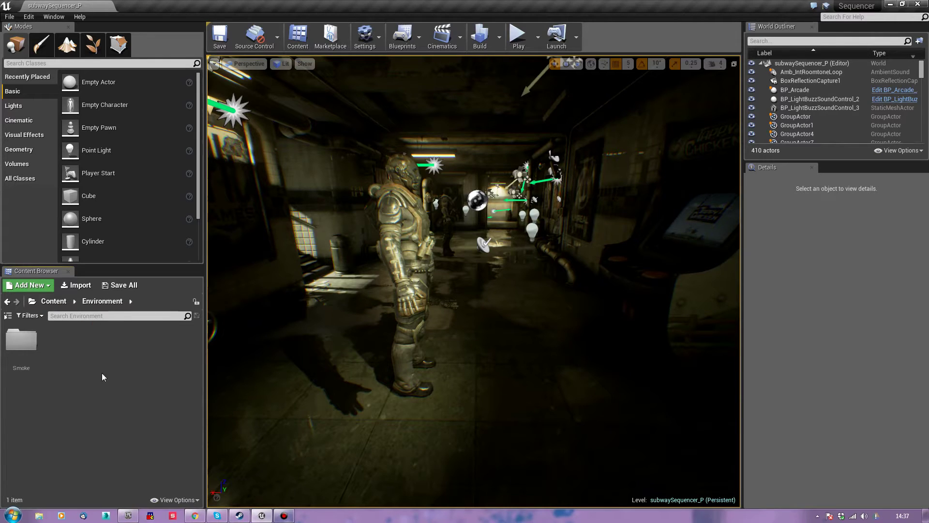
left_click(53, 301)
double_click(22, 349)
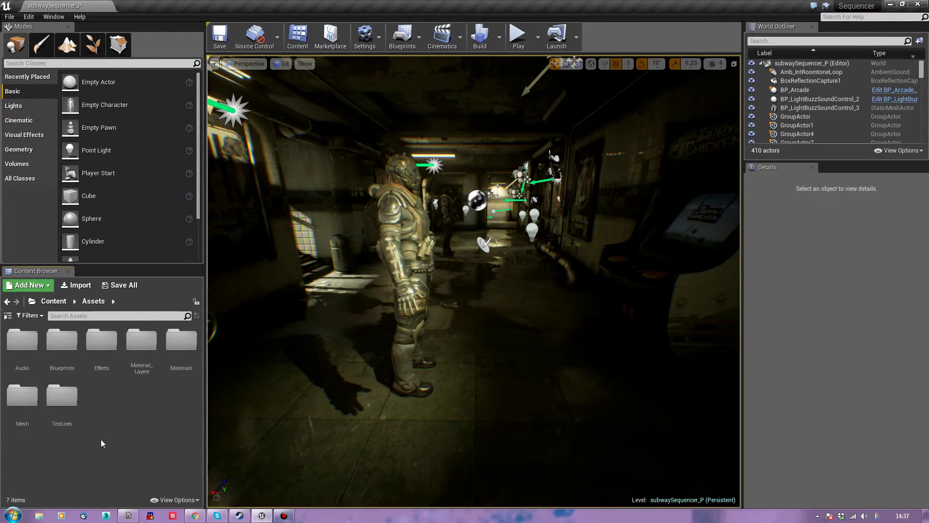
key("alt+Left")
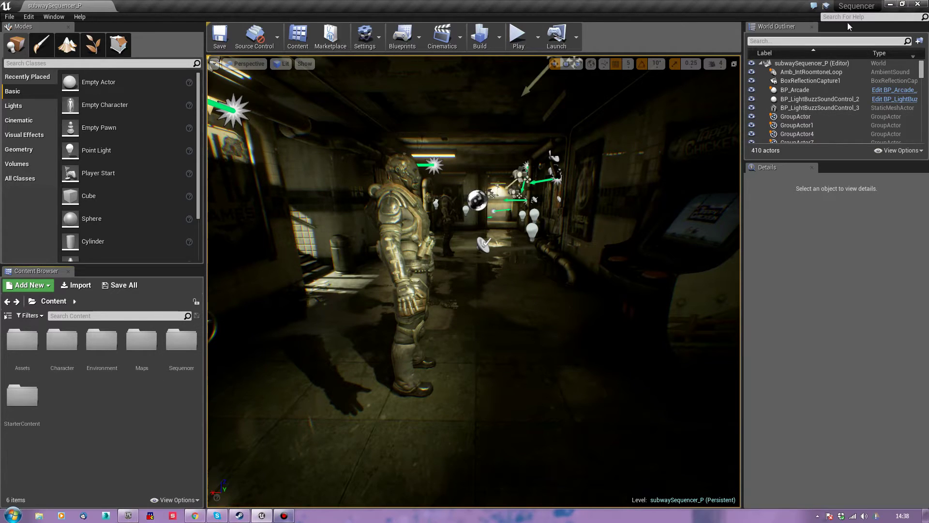
left_click(918, 4)
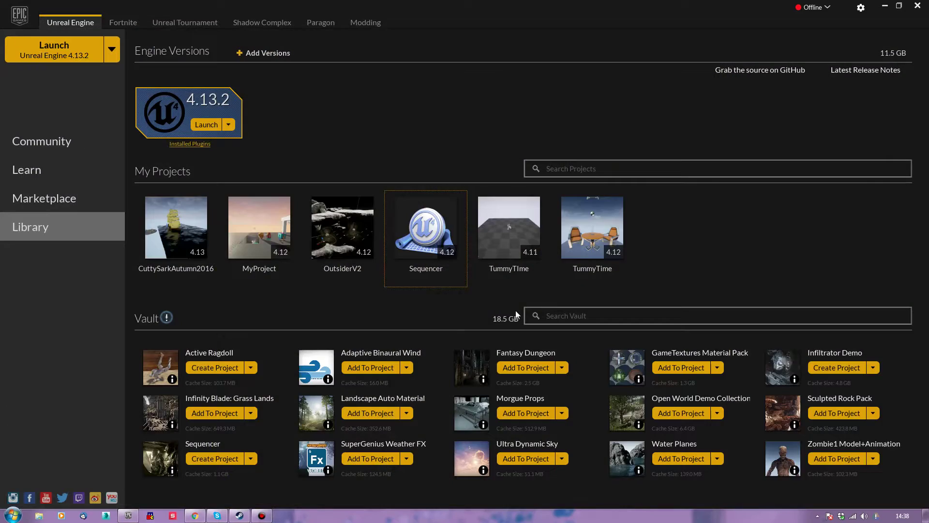
Launch Unreal Engine 4.13.2 and create a Blueprint project named MyWorkshop from the First Person template, with Maximum Quality and starter content
left_click(208, 126)
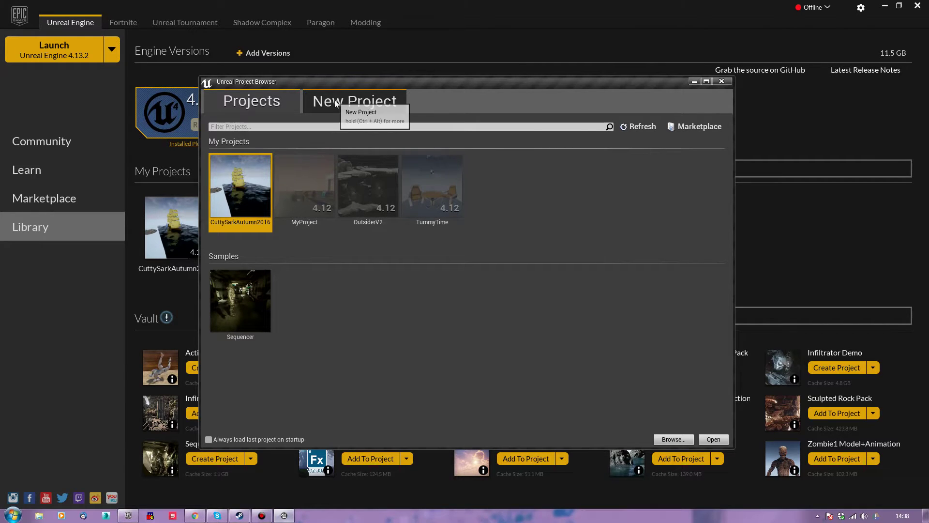
left_click(358, 101)
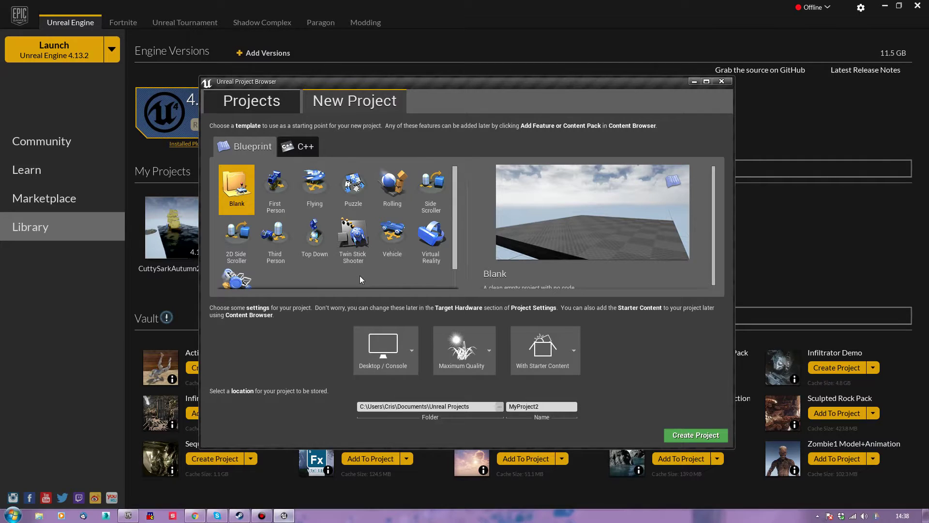
left_click(280, 192)
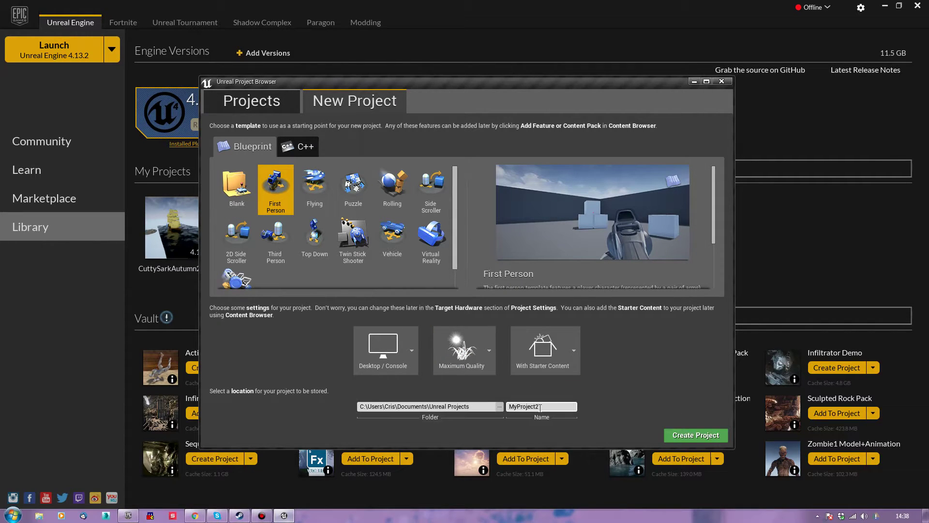
left_click(541, 408)
type("MyWorkshop")
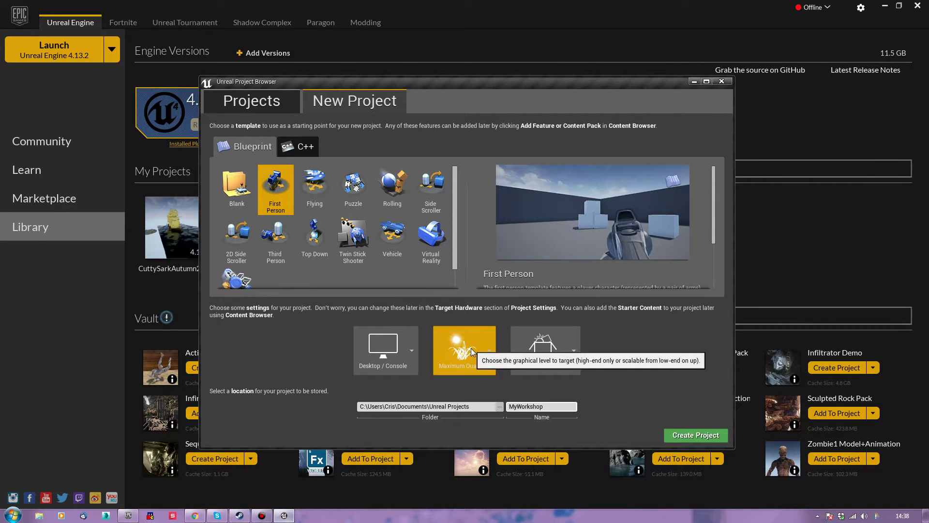
left_click(695, 436)
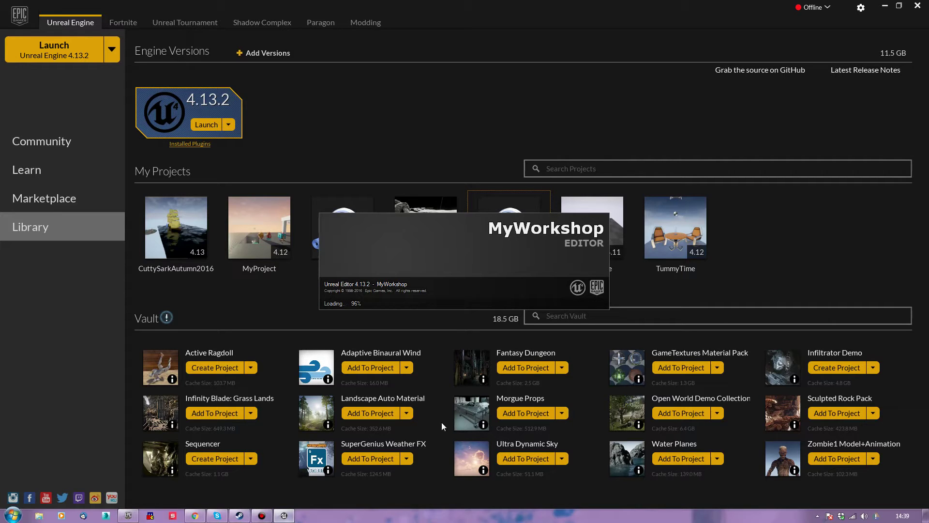
Save the FirstPersonExampleMap level of the new MyWorkshop project and close its editor
left_click(261, 516)
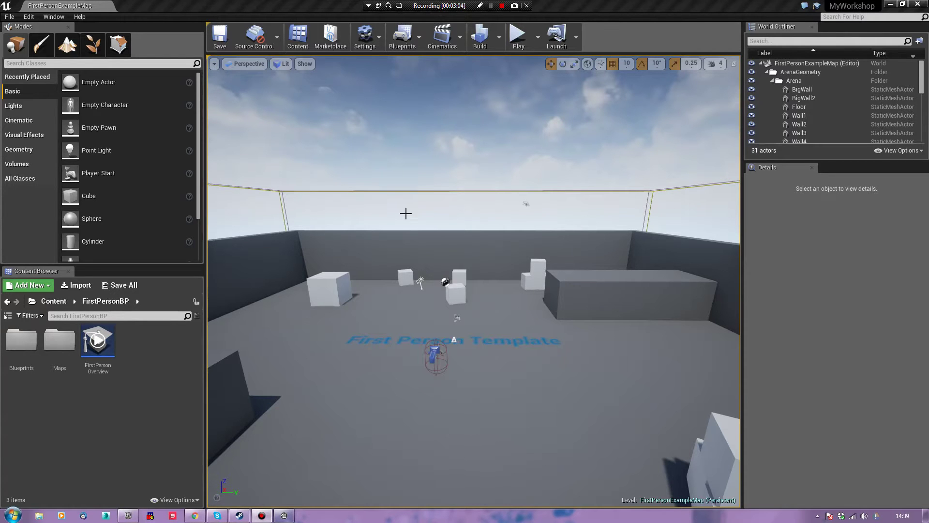
right_click_drag(473, 281, 421, 334)
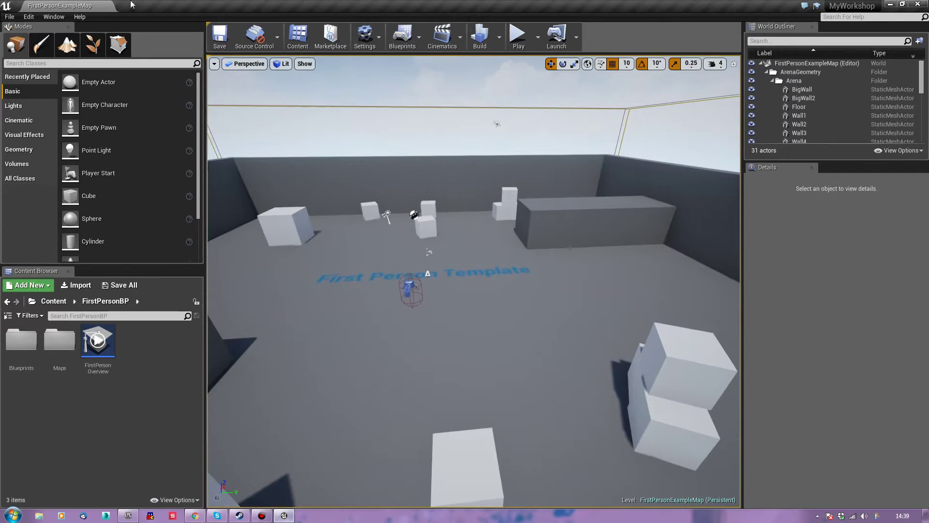
left_click(12, 17)
left_click(25, 60)
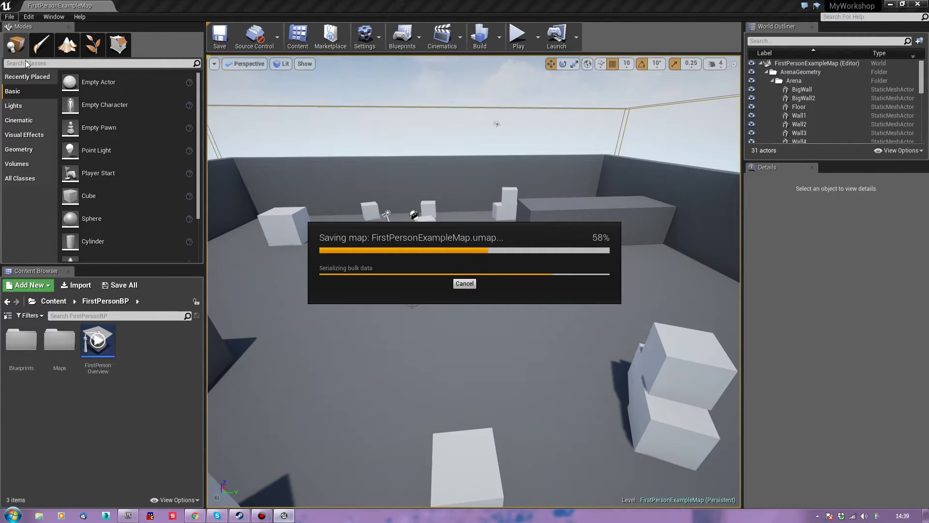
left_click(918, 4)
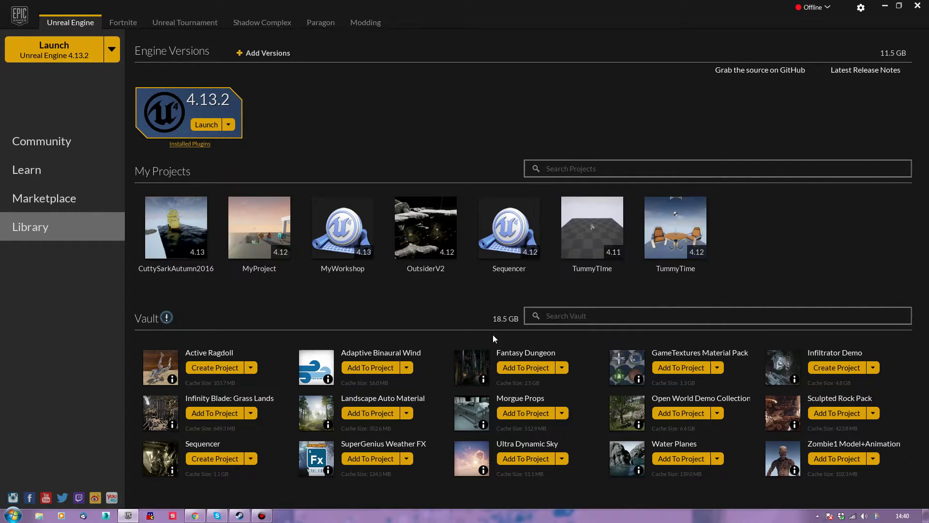
Open the Sequencer project and start migrating its Assets folder, accepting the complete list of assets
double_click(512, 289)
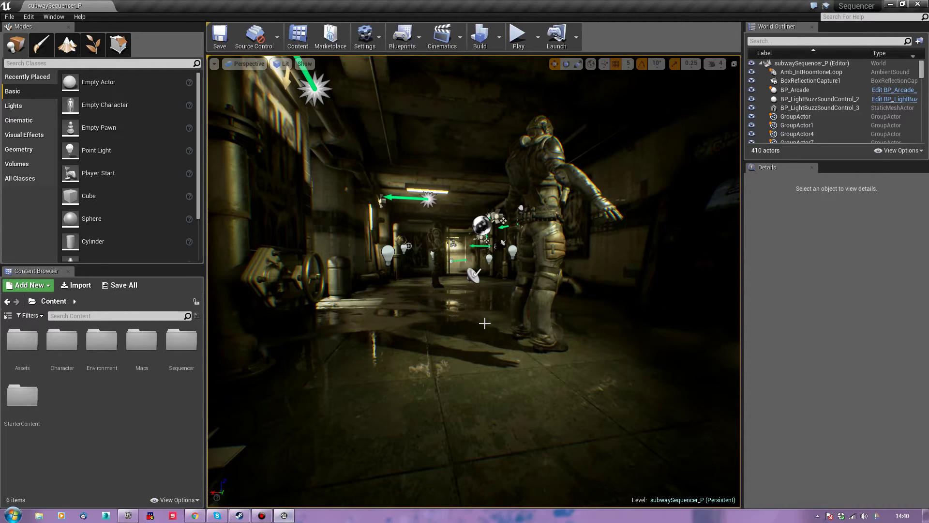
right_click_drag(387, 342, 382, 348)
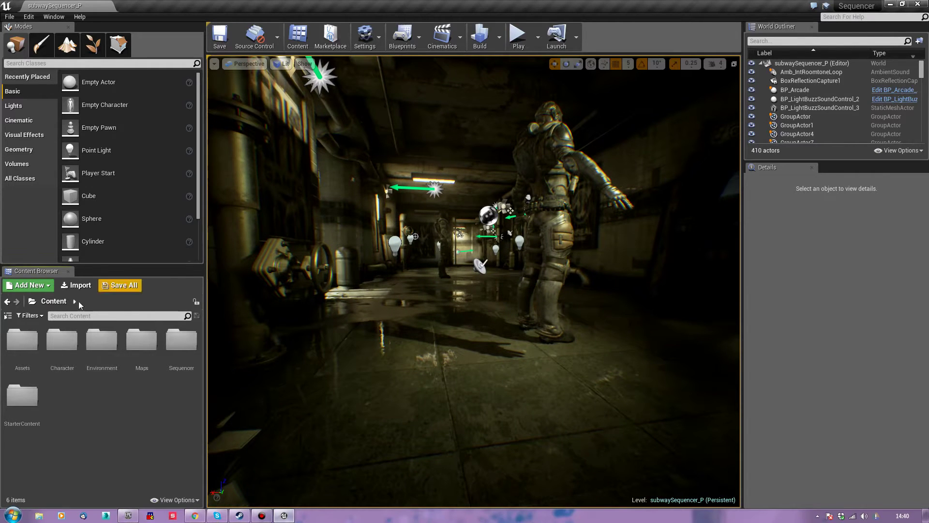
left_click(22, 344)
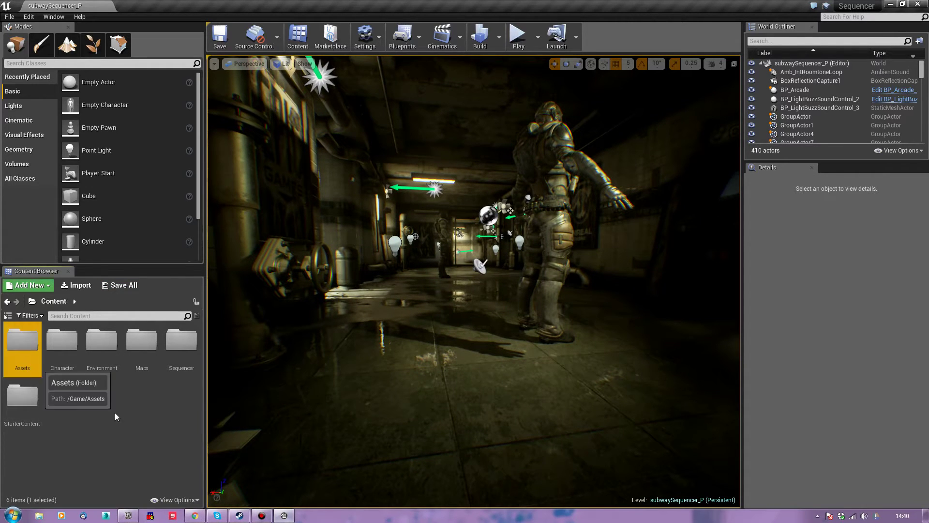
right_click(34, 347)
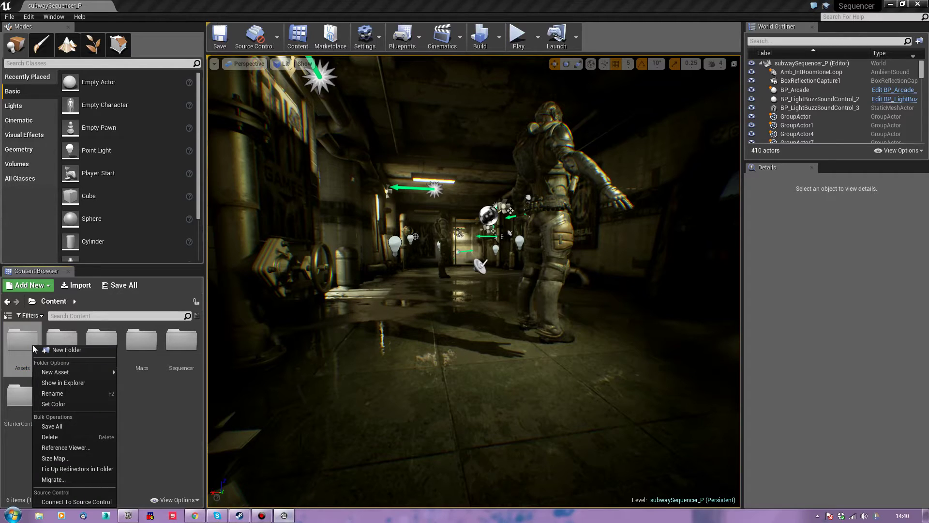
left_click(80, 479)
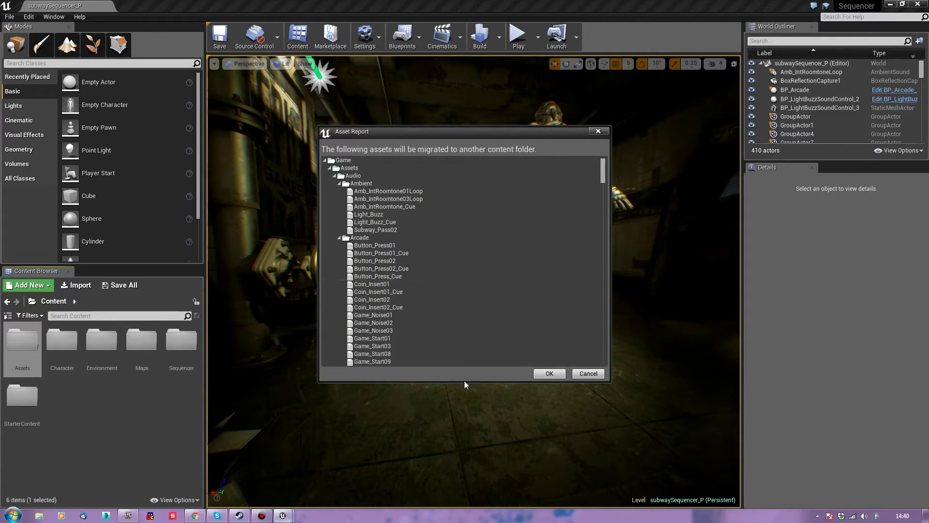
left_click(545, 374)
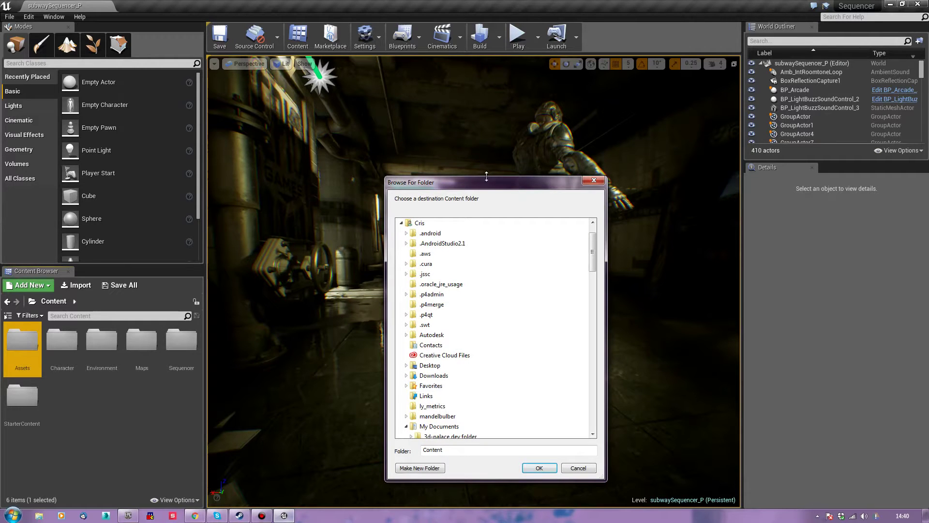
Choose the MyWorkshop project's Content folder under Unreal Projects as the destination and run the migration
left_click_drag(493, 192, 638, 163)
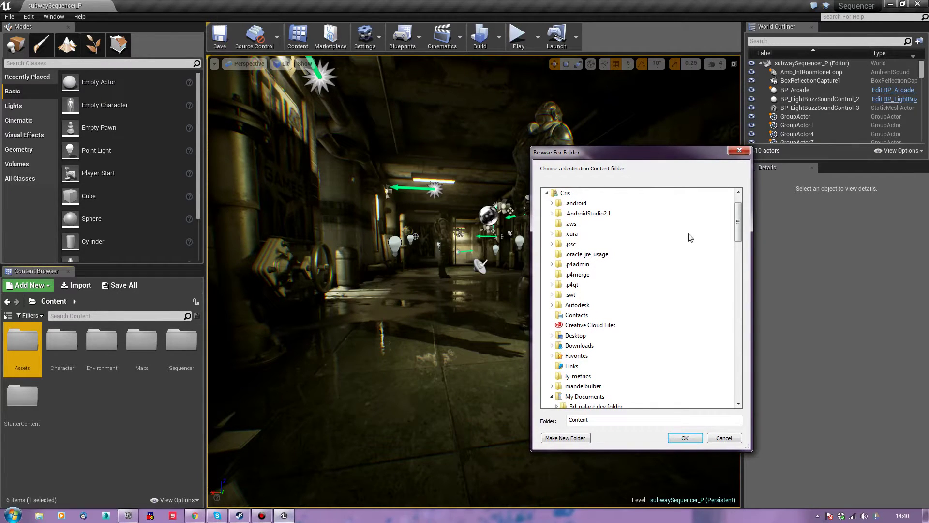
left_click_drag(739, 232, 739, 348)
left_click(561, 294)
left_click(589, 315)
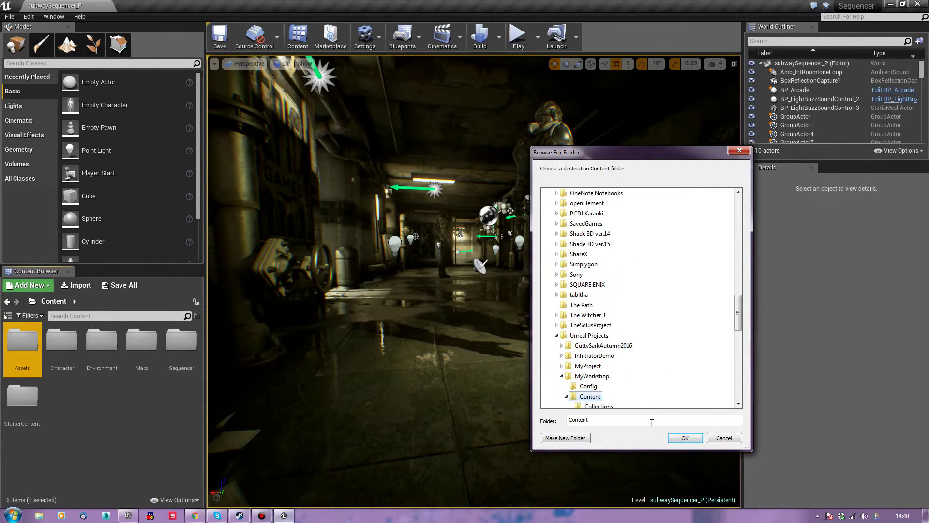
left_click(685, 438)
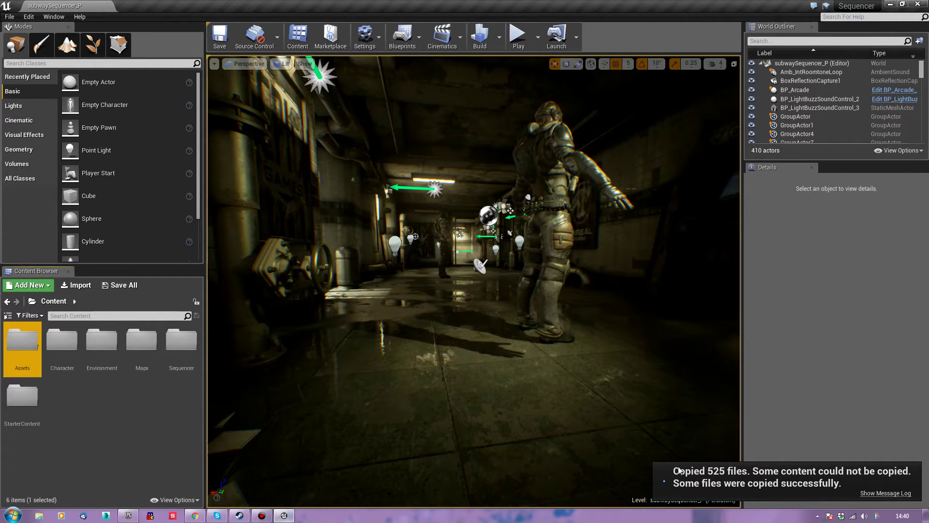
Examine the message log of the migrated assets down to its end, and close the log and the Sequencer project
left_click(888, 493)
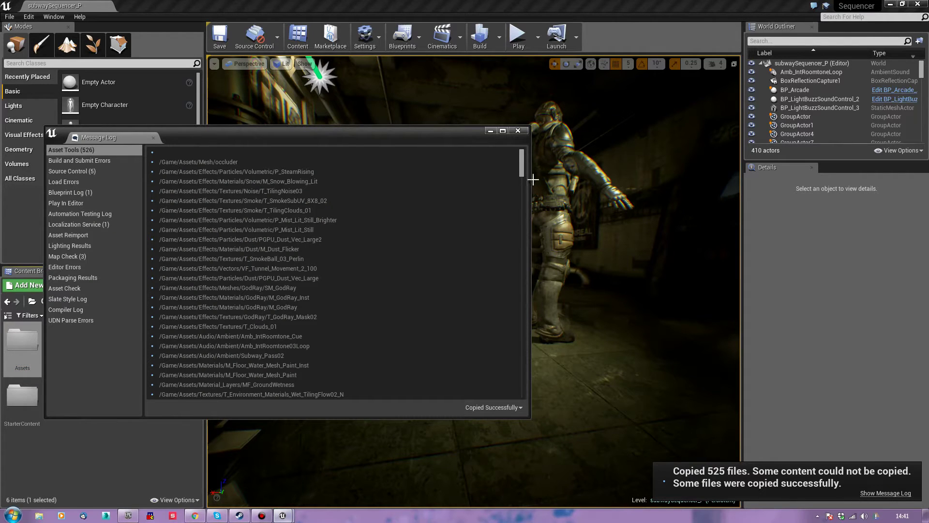
left_click_drag(523, 173, 552, 399)
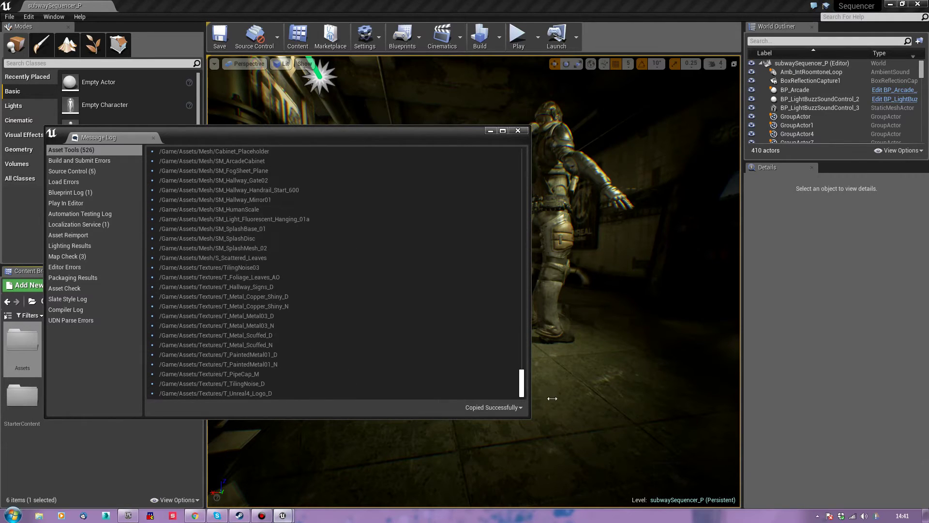
left_click(518, 131)
left_click(917, 4)
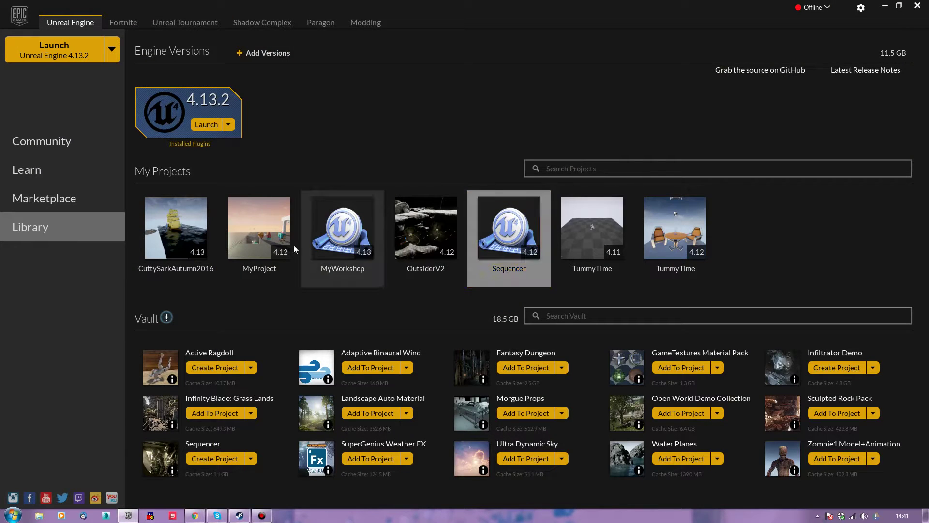
Open the MyWorkshop project and place the SM_ArcadeCabinet mesh from Content/Assets/Mesh on the arena floor at about X -370, Y -490, Z 170
double_click(323, 244)
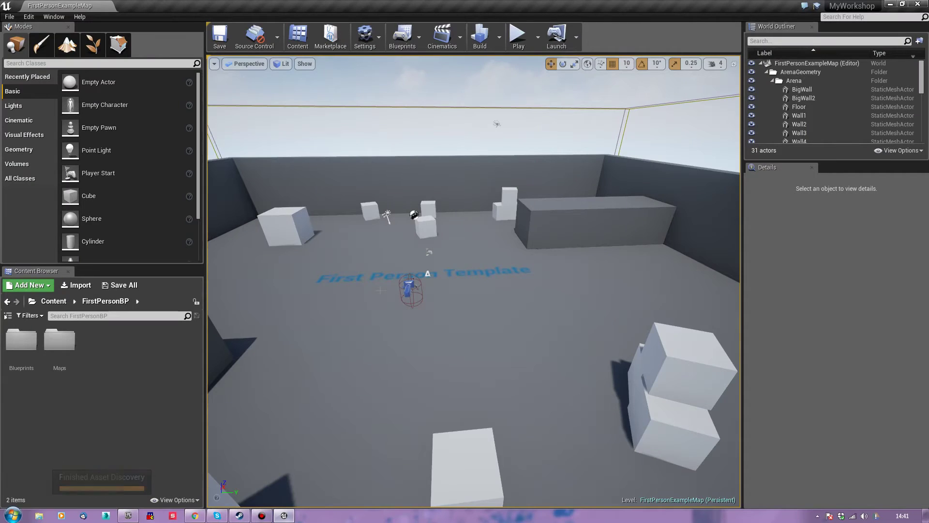
left_click(55, 301)
double_click(33, 353)
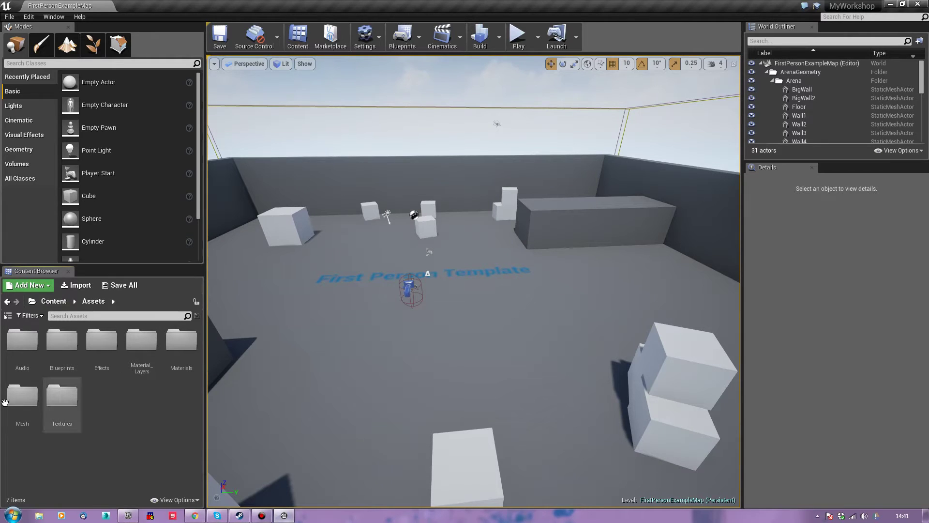
double_click(21, 394)
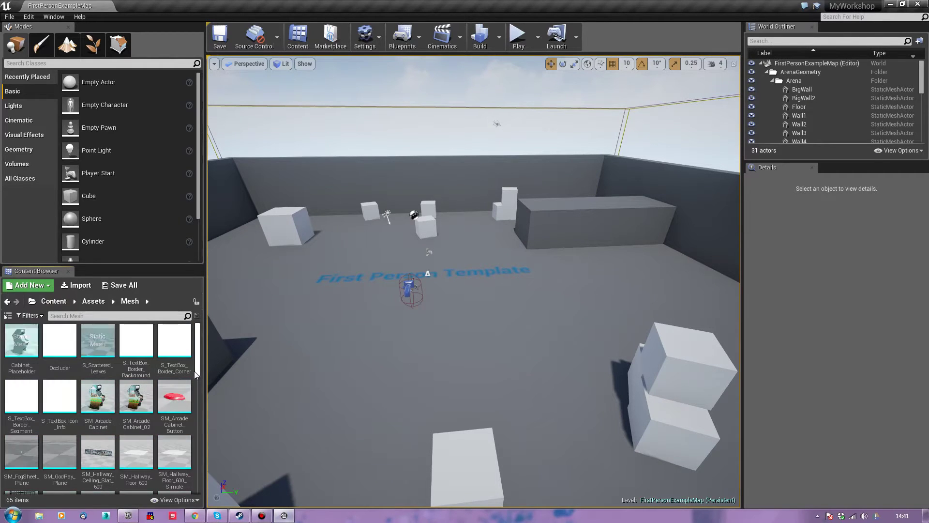
left_click(97, 397)
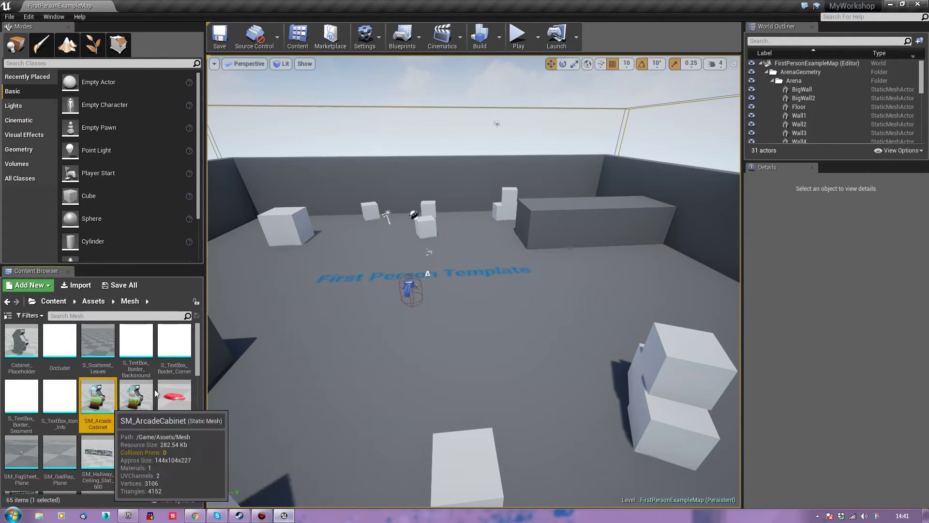
left_click_drag(321, 324, 314, 310)
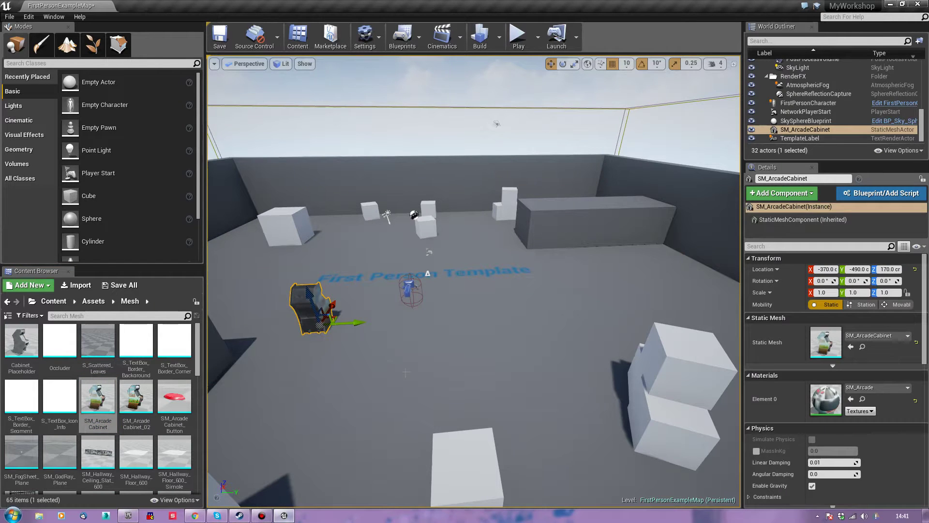
Delete the SM_ArcadeCabinet mesh from the arena after viewing it up close
key("f")
mouse_move(406, 372)
right_mouse_down()
mouse_move(368, 363)
mouse_move(213, 368)
mouse_move(414, 363)
right_mouse_up()
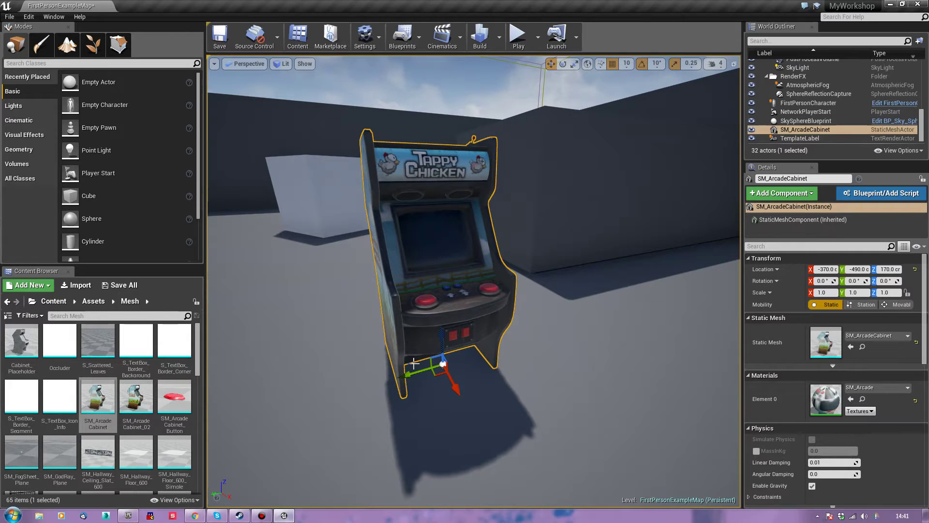
key("Delete")
right_click_drag(414, 363, 710, 363)
key("s")
right_click_drag(412, 402, 424, 364)
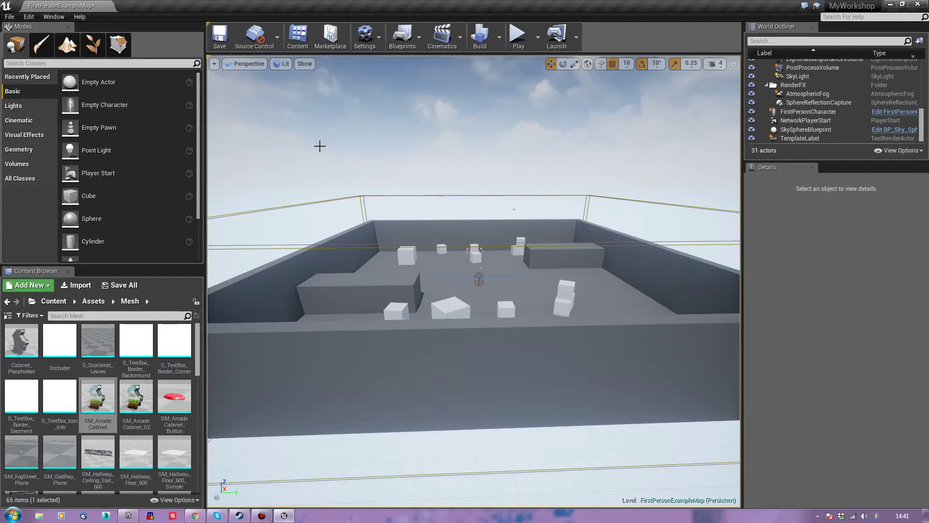
Create a new level from the Empty Level template, discarding the changes to FirstPersonExampleMap
left_click(10, 17)
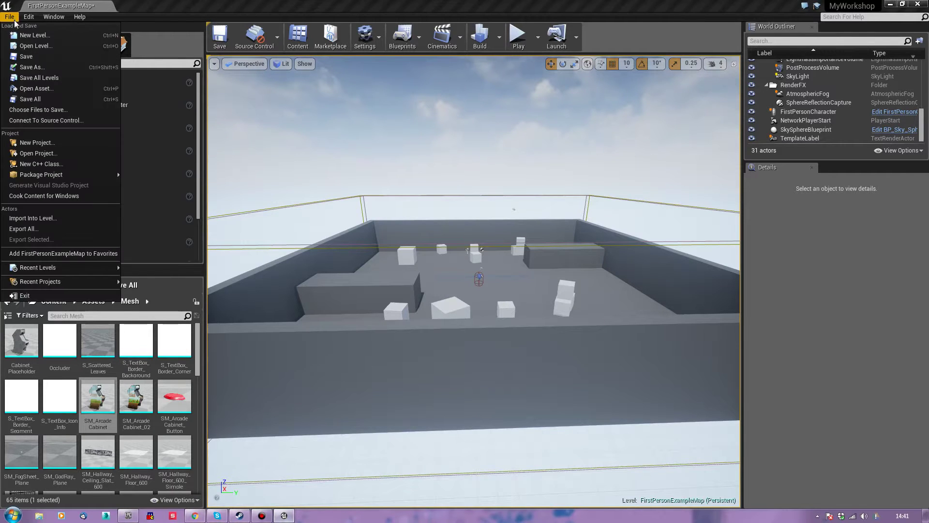
left_click(29, 35)
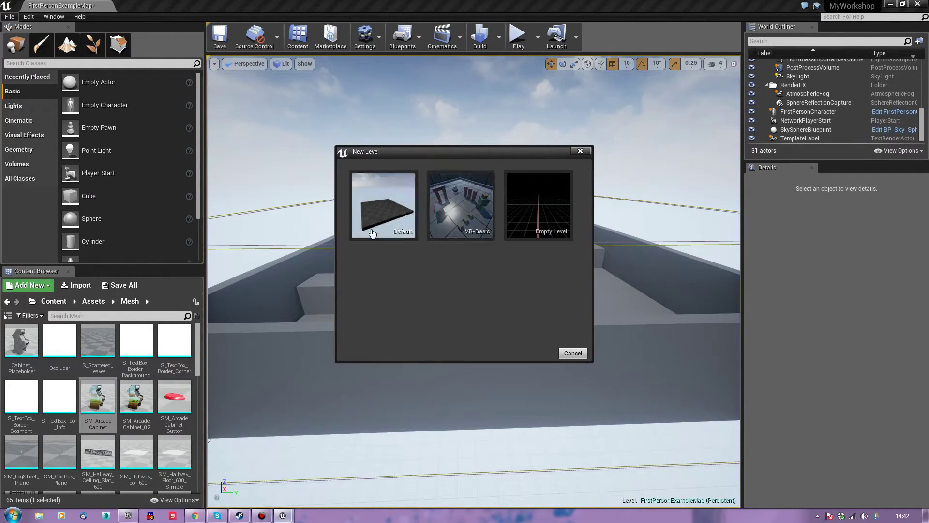
left_click(525, 206)
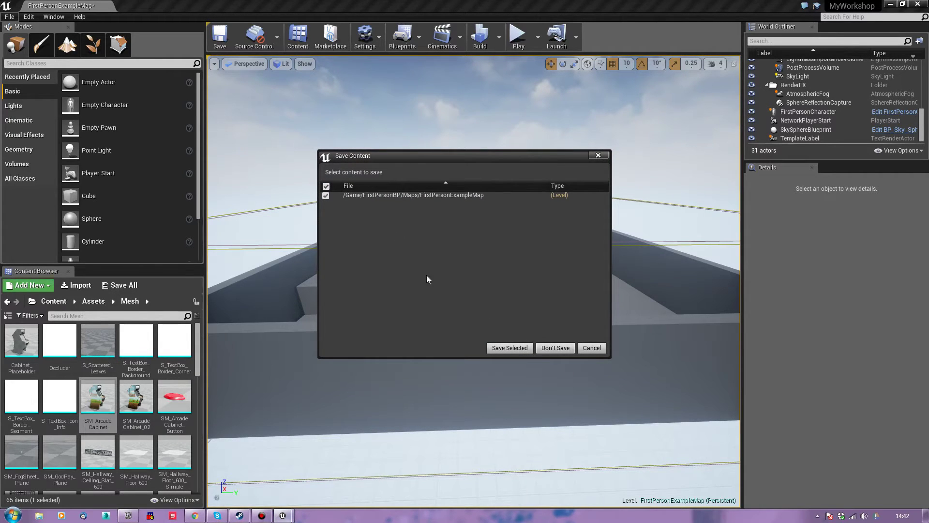
left_click(548, 349)
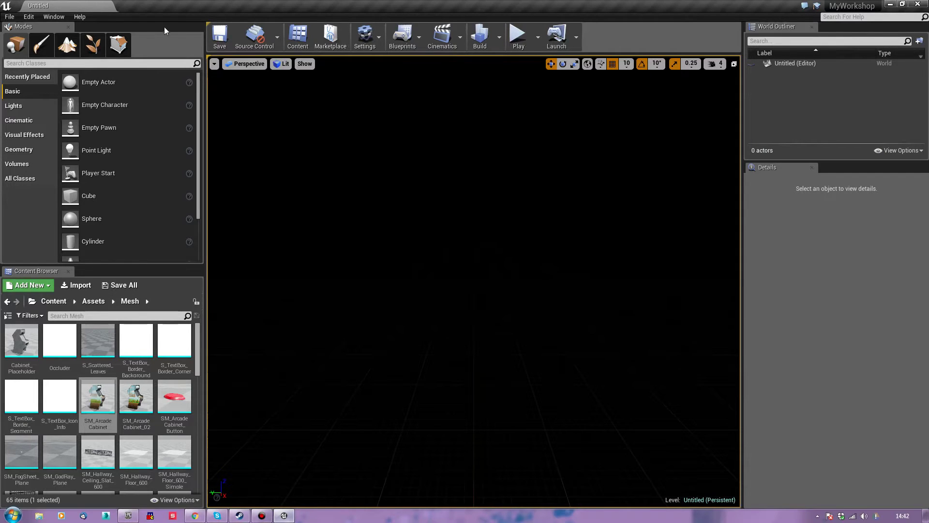
Save the new empty level in the Content folder as Workbench_01
left_click(219, 37)
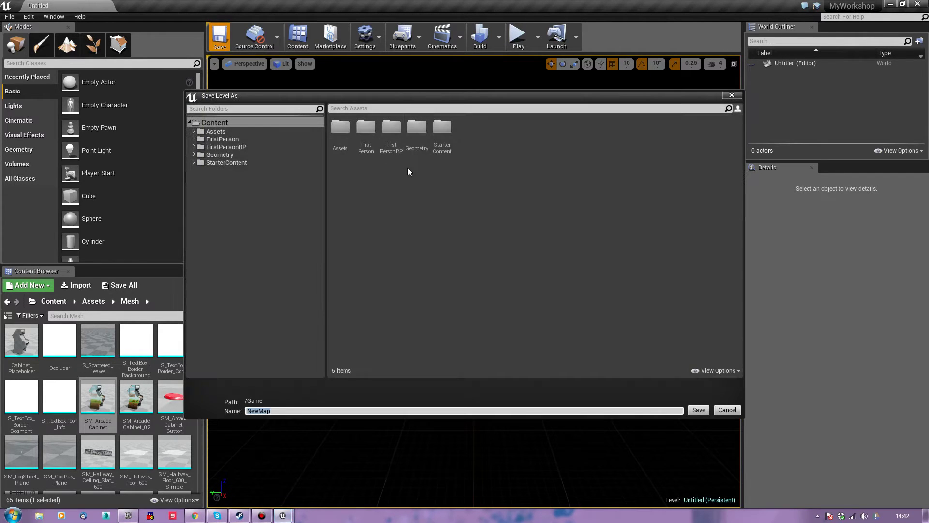
type("Worl")
type("bench_01")
left_click(697, 409)
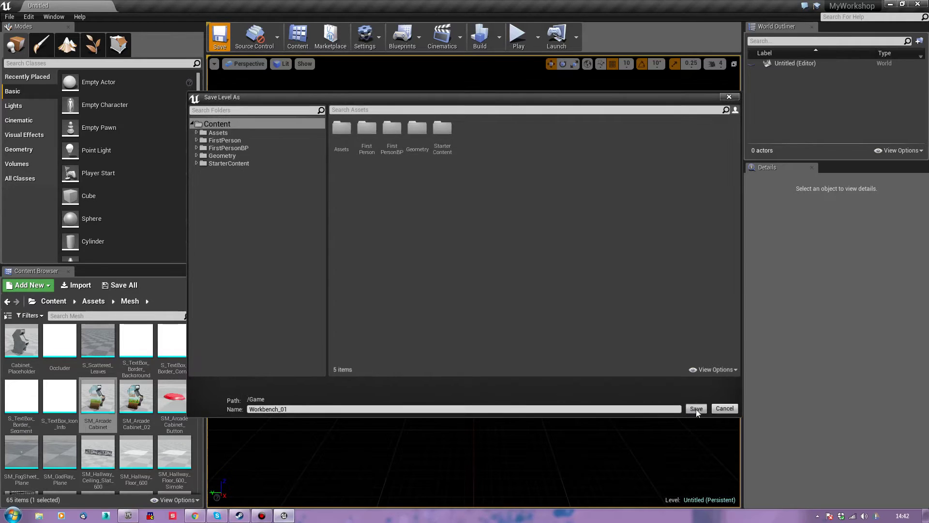
Search the Mesh folder for "floo" and place SM_Hallway_Floor_600 in the level at about X 420, Y 180, Z 10
right_click_drag(473, 281, 477, 308)
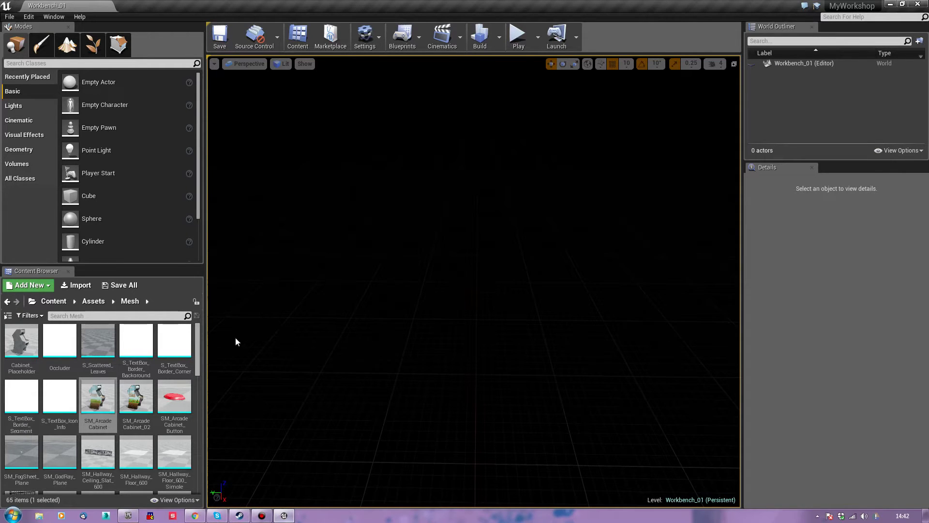
left_click(133, 314)
type("floo")
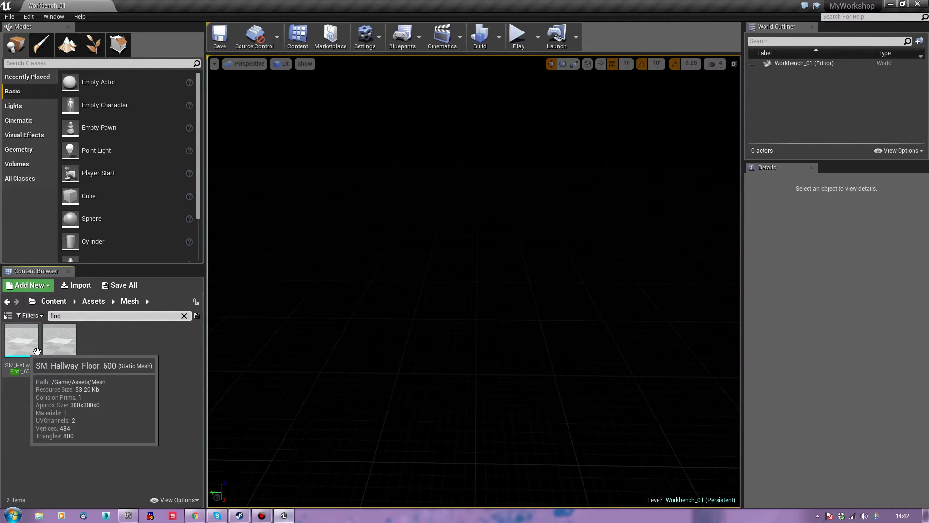
left_click_drag(24, 350, 411, 218)
right_click_drag(411, 218, 526, 381)
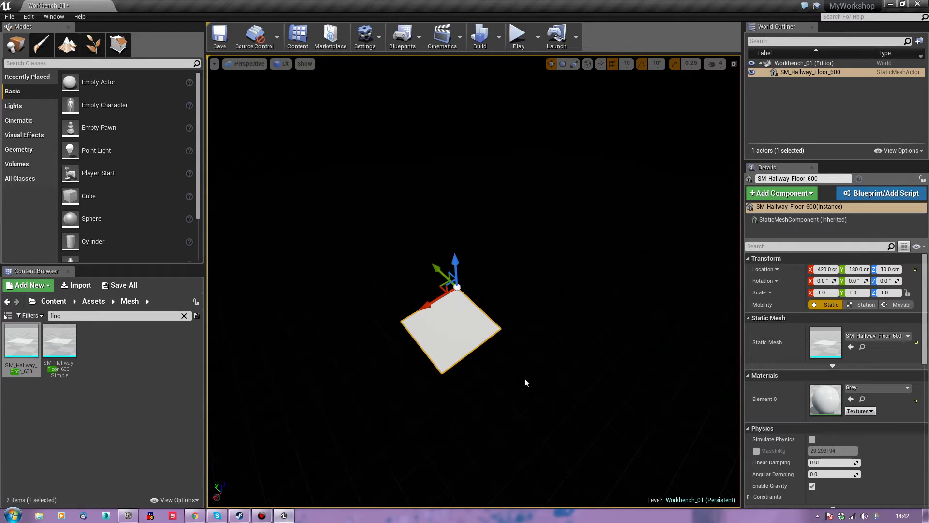
Add a Directional Light over the floor tile and raise it to about Z 530
right_click(481, 328)
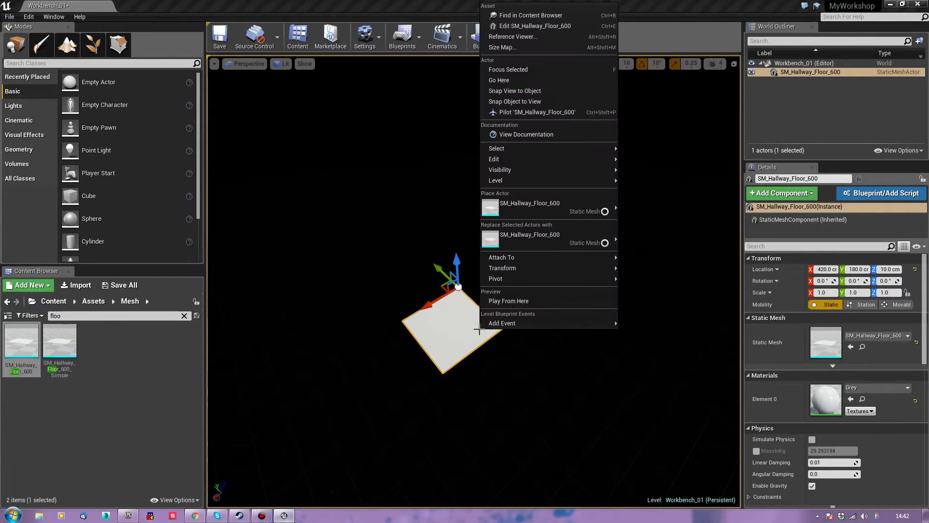
mouse_move(570, 209)
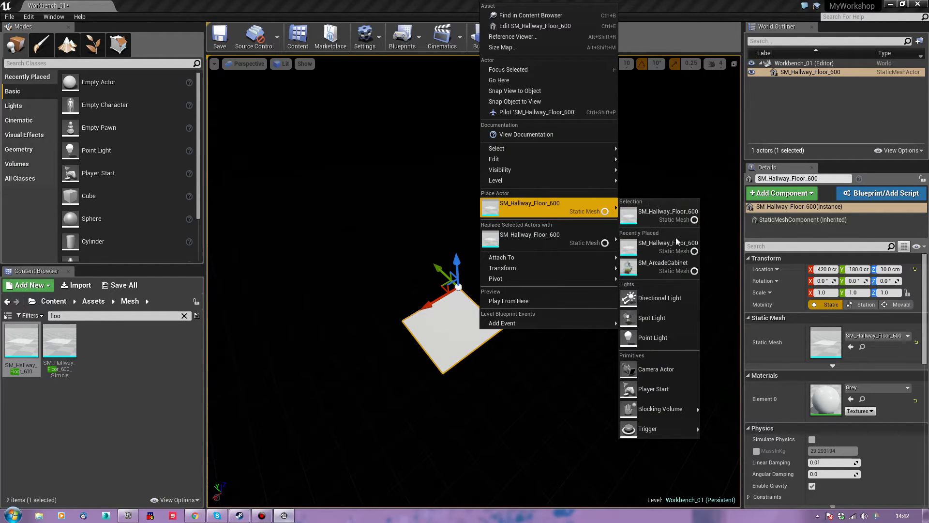
left_click(678, 298)
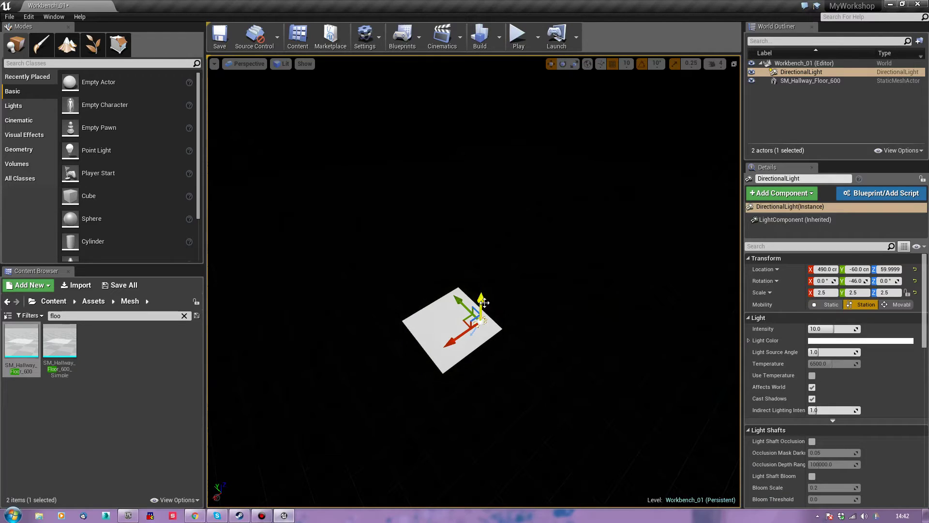
left_click_drag(481, 297, 484, 208)
key("w")
mouse_move(479, 317)
right_mouse_down()
mouse_move(479, 417)
mouse_move(480, 315)
mouse_move(581, 310)
mouse_move(606, 281)
mouse_move(593, 261)
mouse_move(610, 232)
mouse_move(475, 328)
right_mouse_up()
key("w")
key("s")
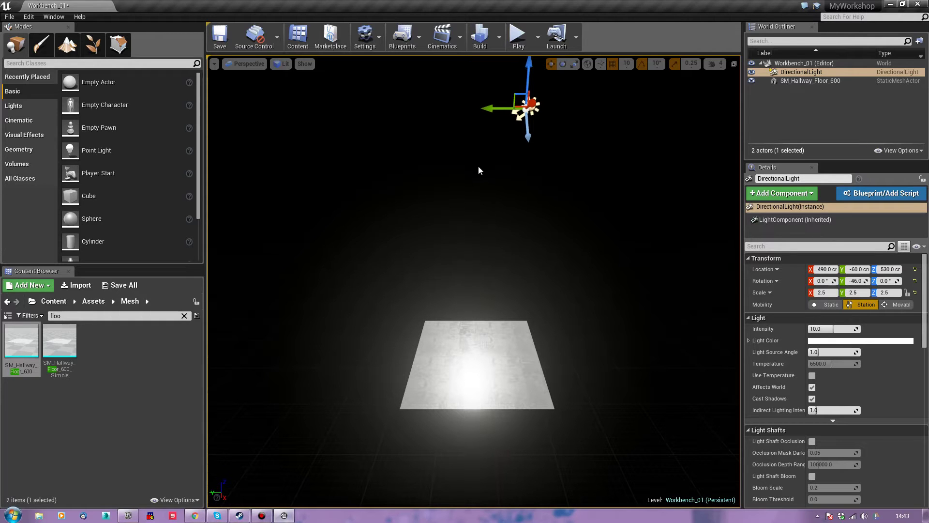
Set the position grid snap to 50 and duplicate the floor tile along the Y axis to Y 480, edge to edge
left_click(471, 348)
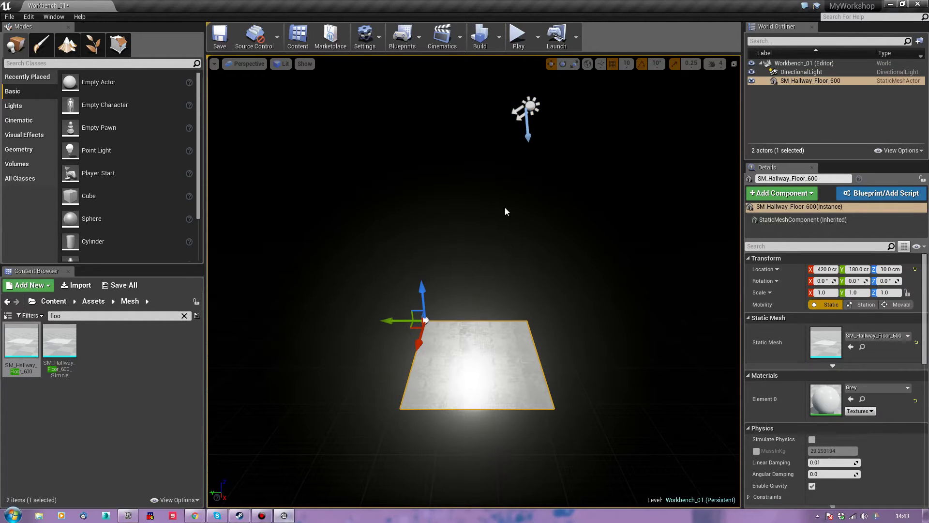
left_click(626, 63)
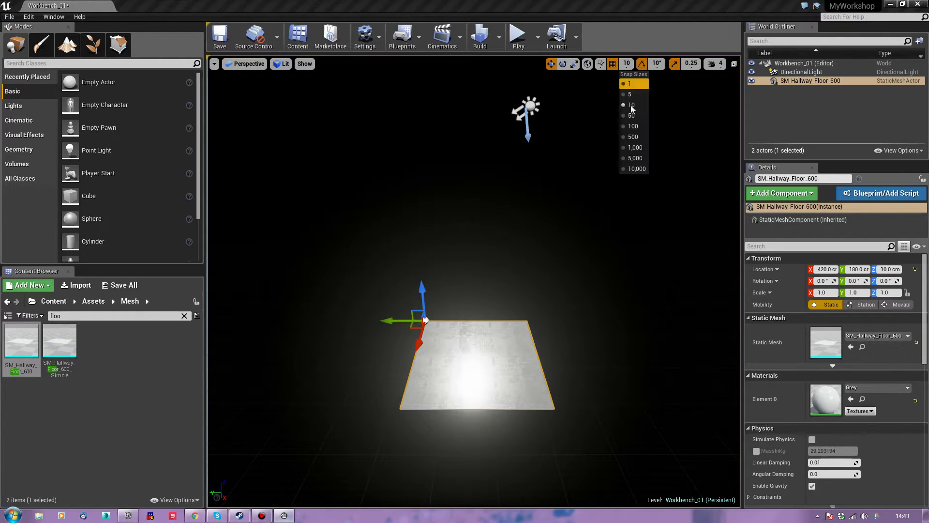
left_click(631, 116)
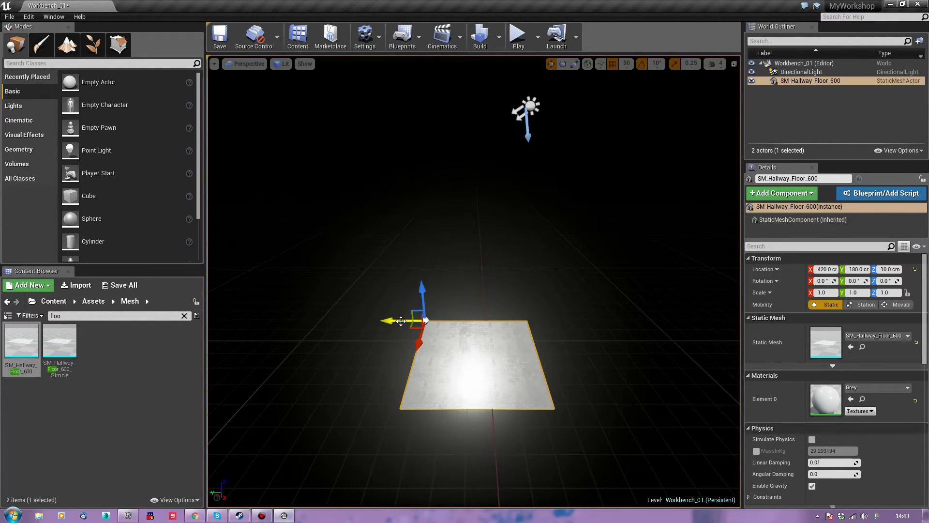
key("g")
left_click(510, 349)
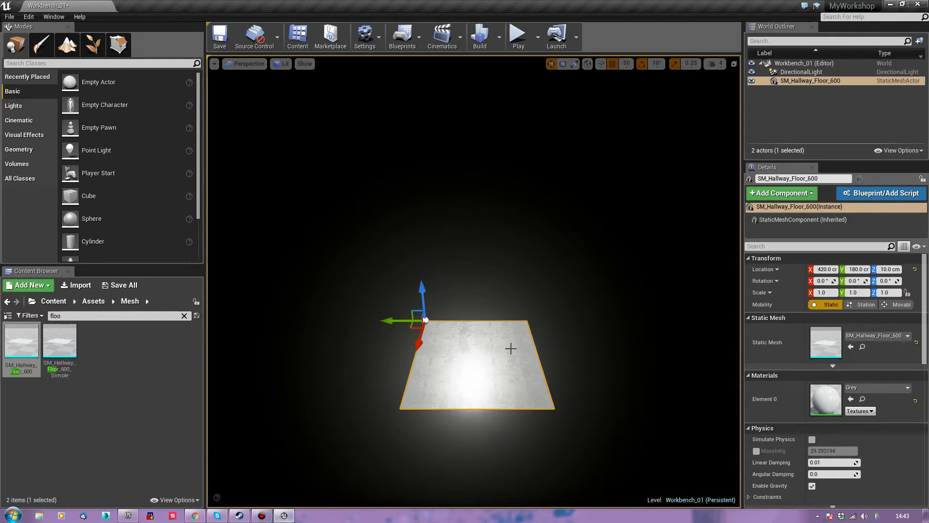
key("g")
left_click_drag(394, 321, 298, 321, "alt")
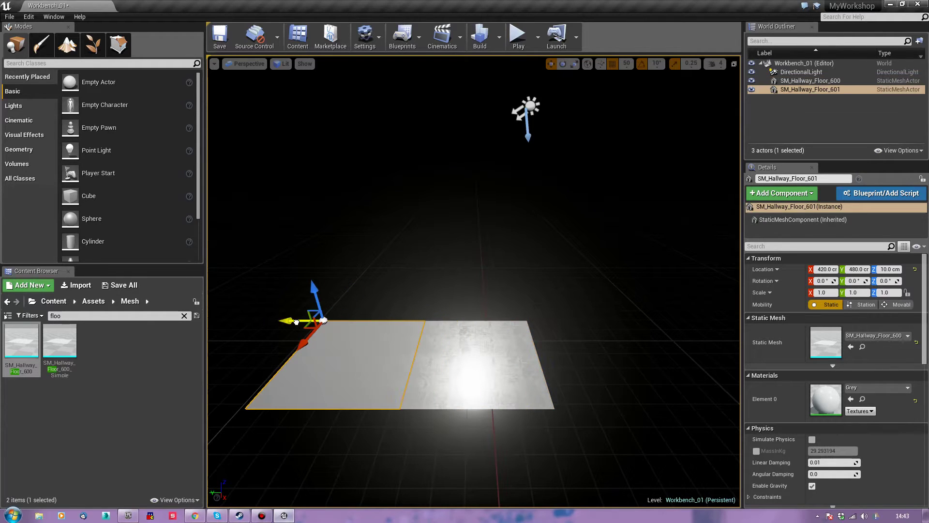
Select both floor tiles and duplicate the pair five times along the X axis in 300-unit increments, up to X 1920
right_click_drag(613, 339, 479, 388)
left_click(595, 315, "ctrl")
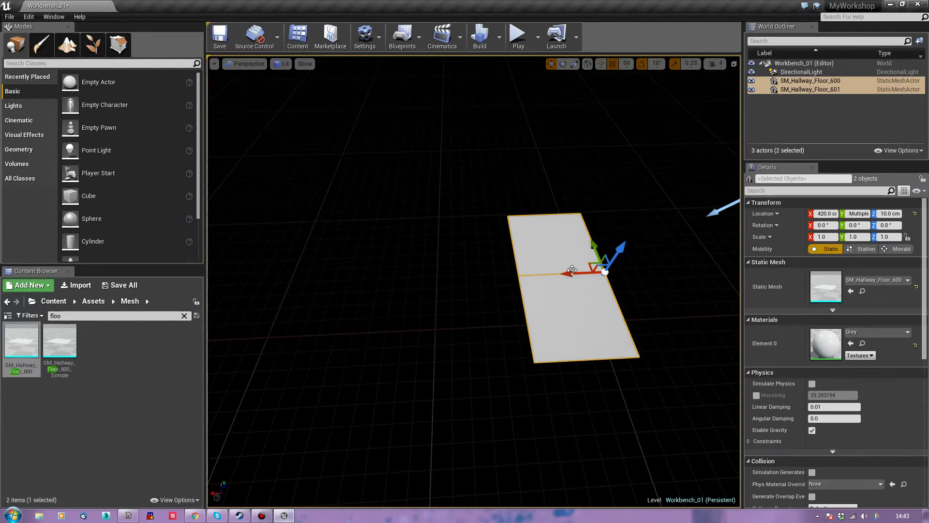
left_click_drag(567, 275, 492, 279, "alt")
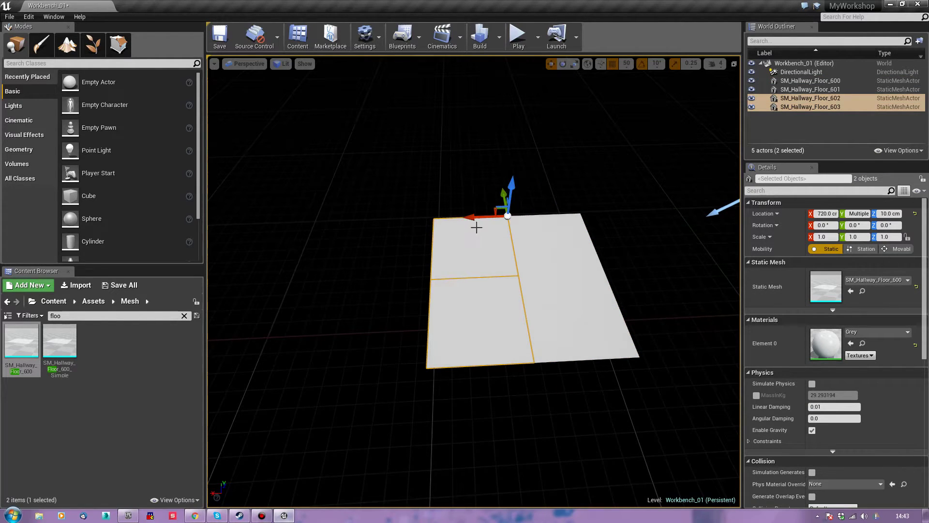
left_click_drag(476, 218, 318, 226, "alt")
mouse_move(467, 291)
right_mouse_down()
mouse_move(426, 292)
mouse_move(467, 291)
right_mouse_up()
key("a")
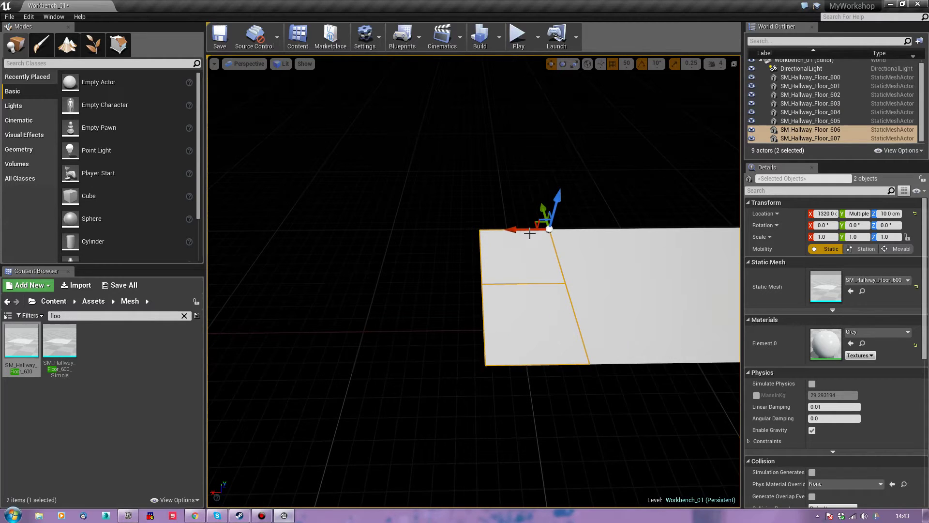
left_click_drag(514, 229, 443, 239, "alt")
left_click_drag(446, 231, 371, 232, "alt")
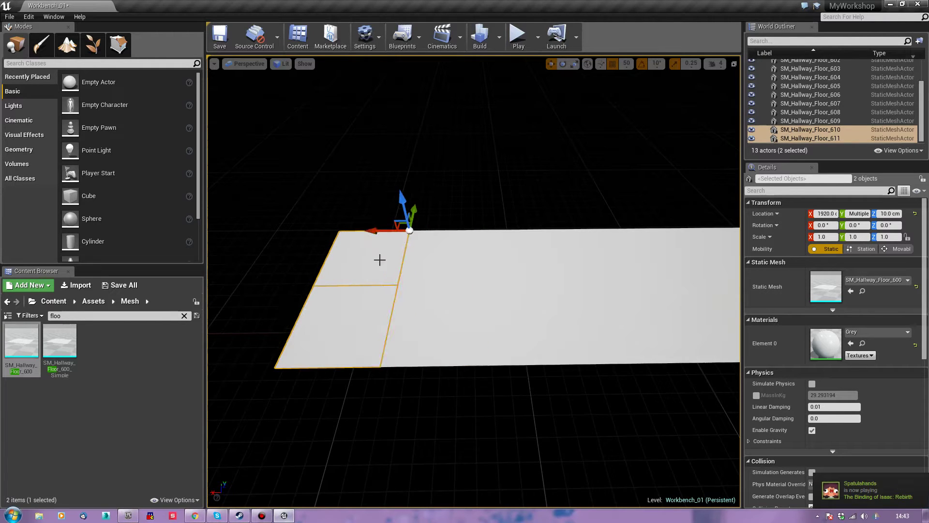
Play the level from the end of the floor, walk and shoot to test the space, and stop the play session
left_click(467, 335)
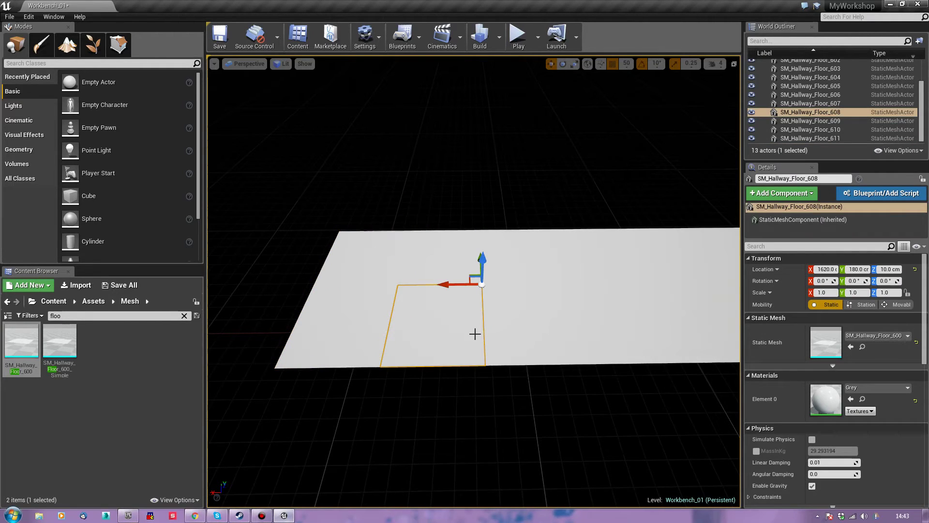
left_click(537, 327)
left_click(593, 324)
right_click_drag(593, 324, 619, 307)
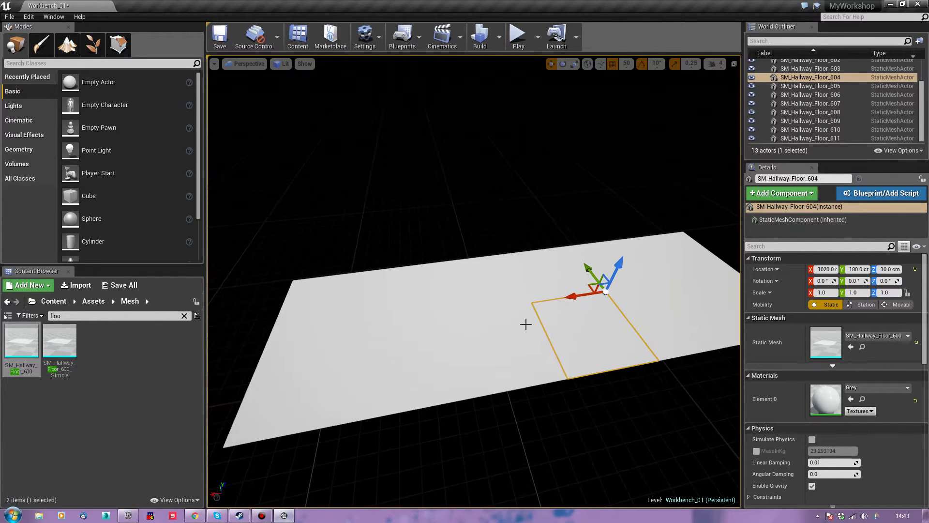
right_click(361, 338)
left_click(387, 313)
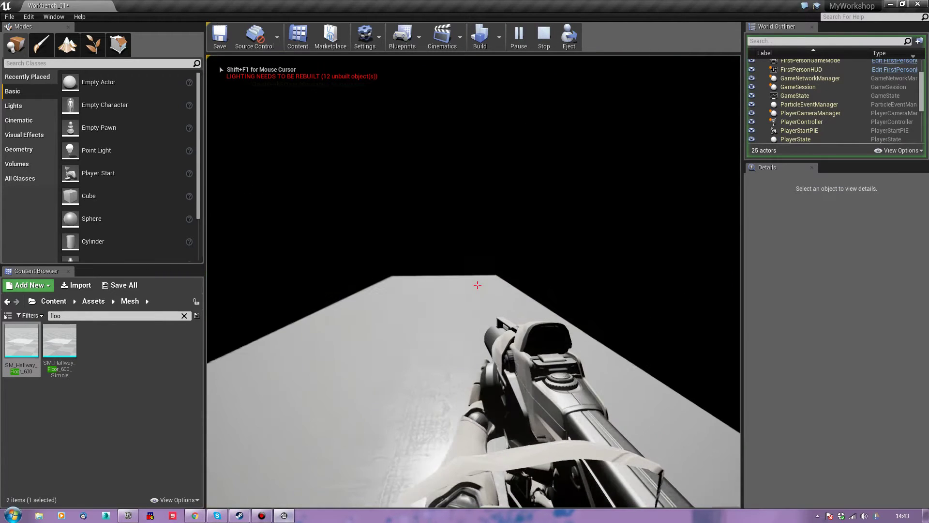
key("s")
left_click(477, 285)
key("w")
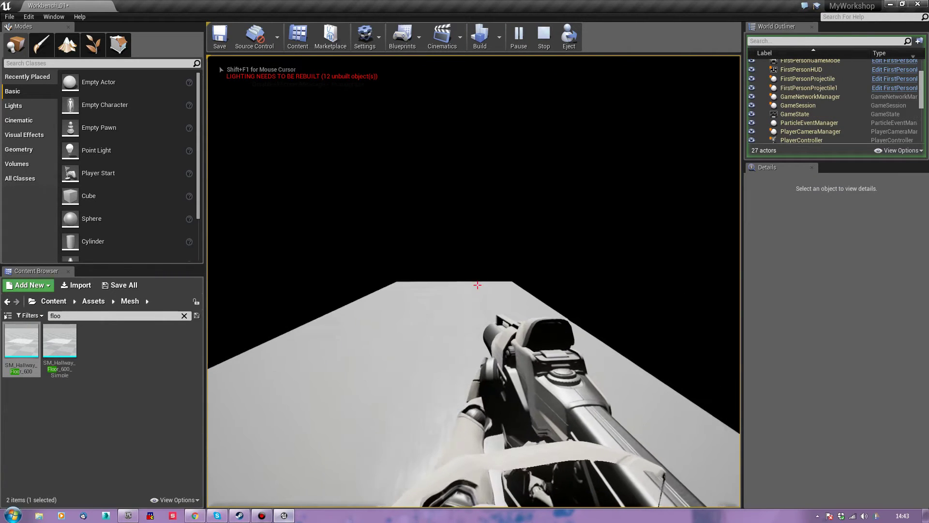
key("w")
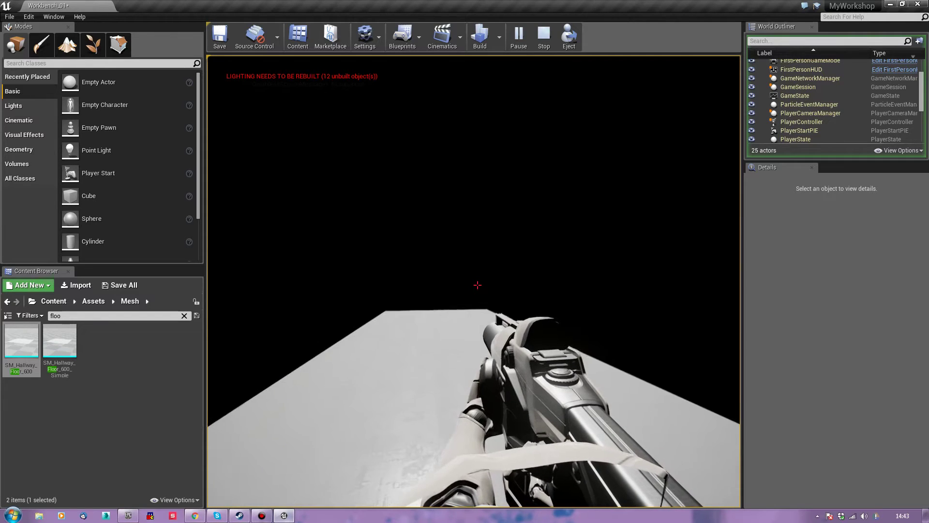
key("Escape")
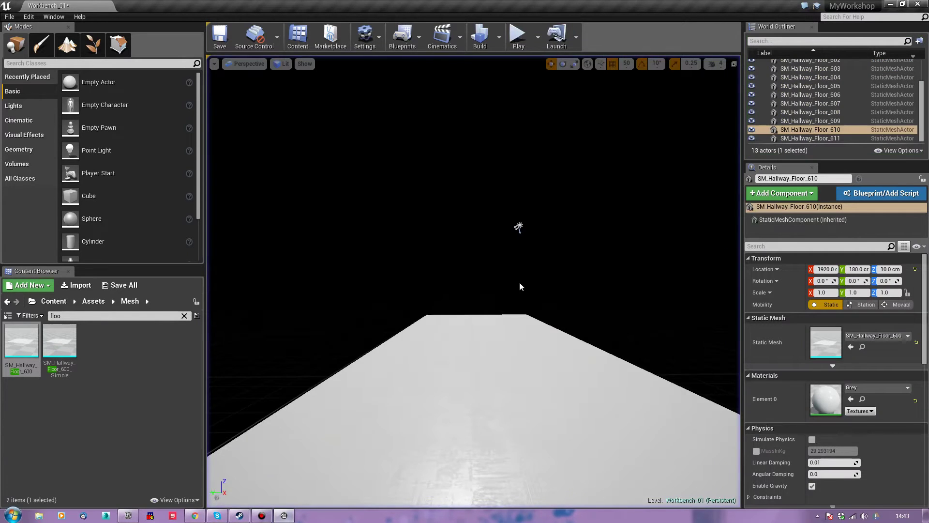
Duplicate the four end floor tiles along the X axis to extend that end, and duplicate the block again to extend the opposite end
right_click_drag(473, 280, 485, 263)
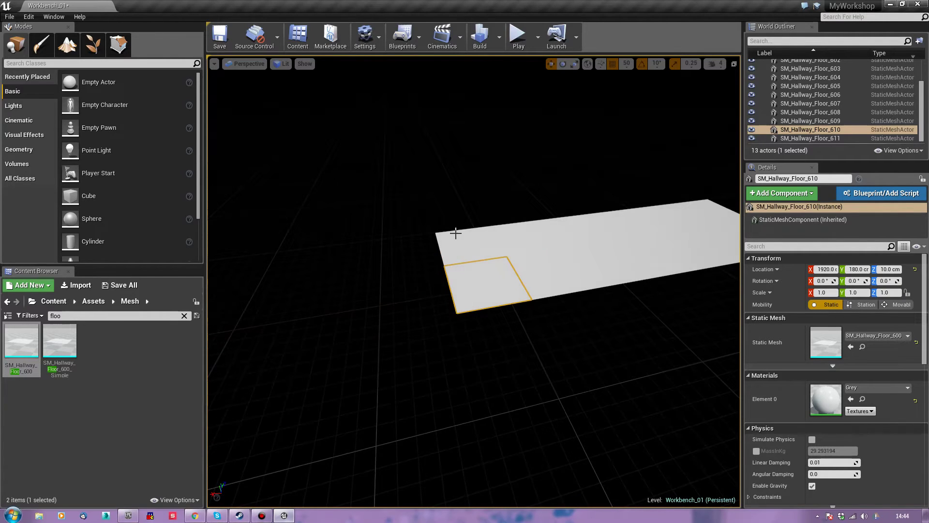
left_click(485, 236, "ctrl")
left_click(515, 239, "ctrl")
left_click(533, 266, "ctrl")
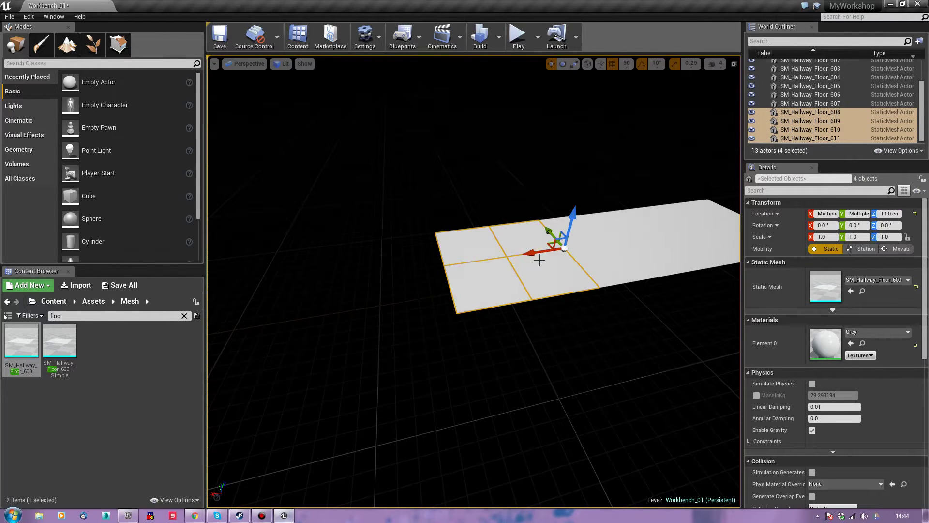
left_click_drag(485, 261, 358, 292, "alt")
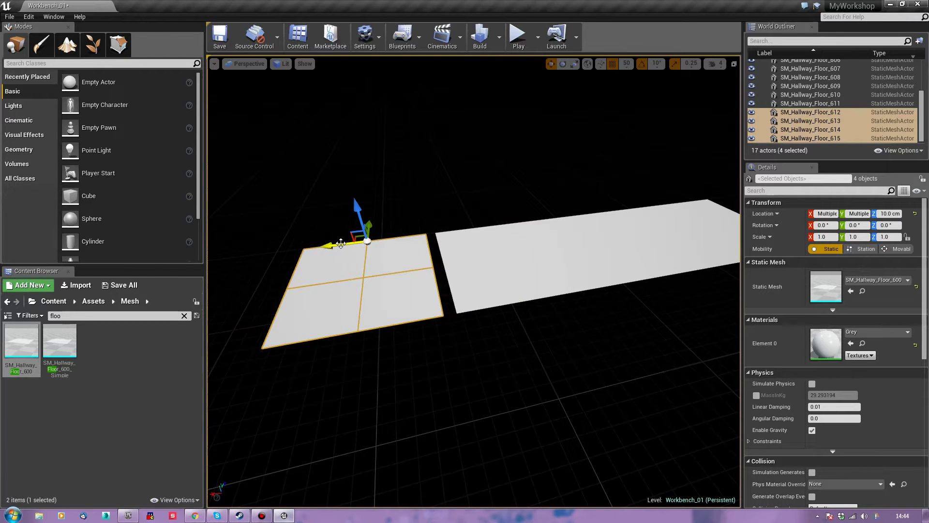
left_click_drag(347, 245, 350, 246)
right_click_drag(557, 284, 368, 247)
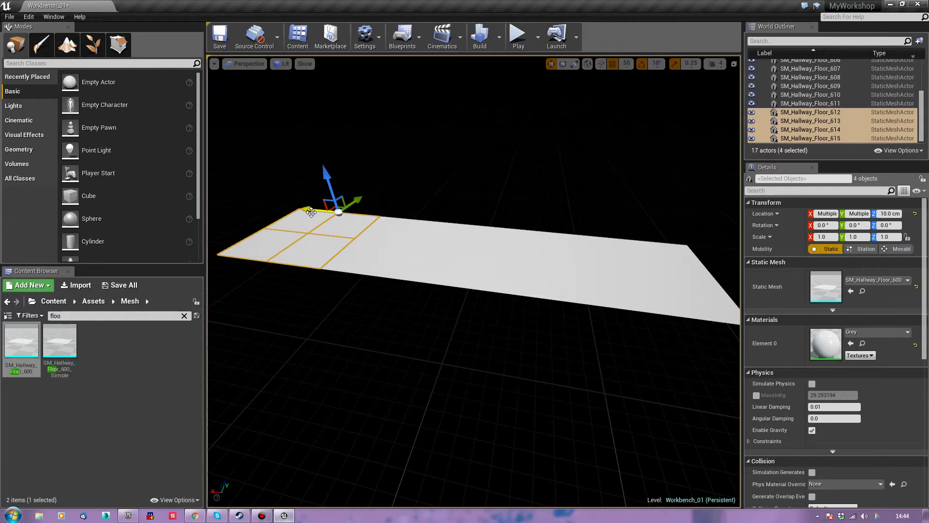
left_click_drag(318, 213, 739, 252)
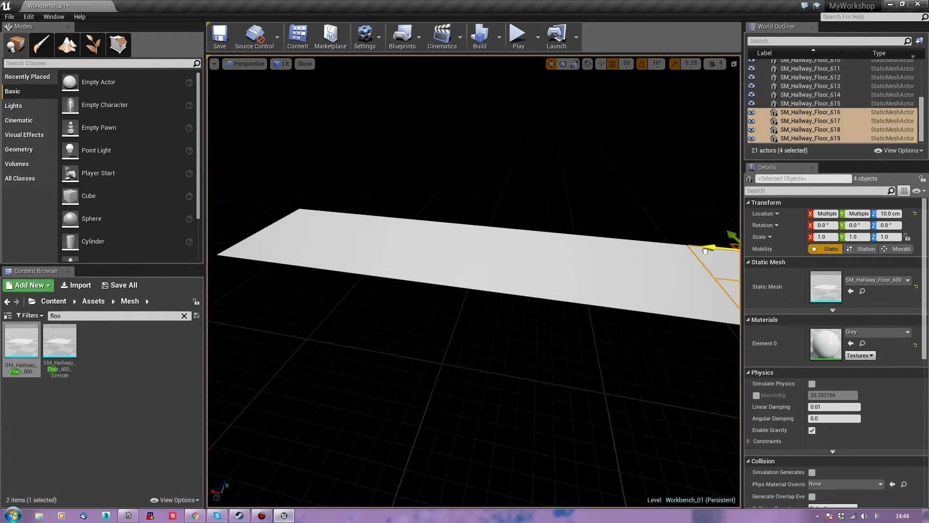
Select the four floor tiles at the far end of the hallway and undo their accidental move along the X axis
right_click_drag(706, 255, 741, 281)
right_click_drag(671, 164, 633, 267)
left_click(458, 247)
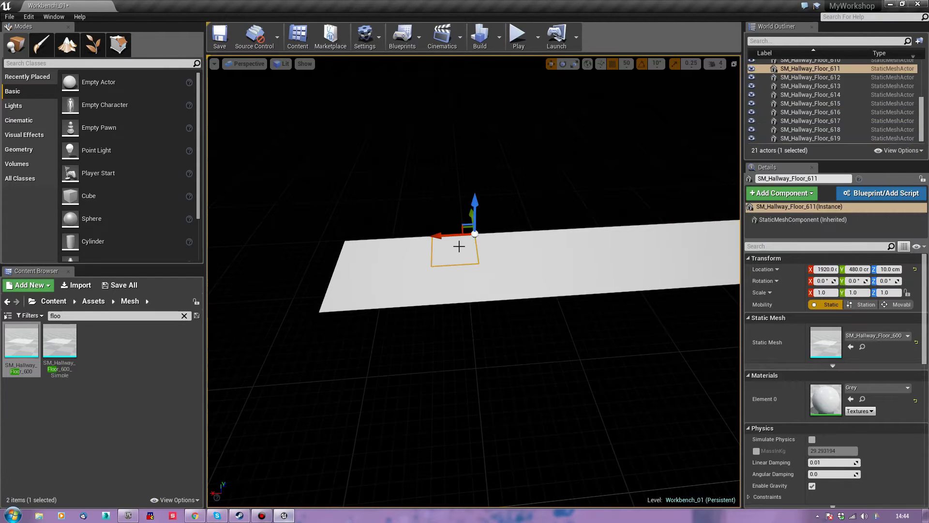
left_click(465, 278, "ctrl")
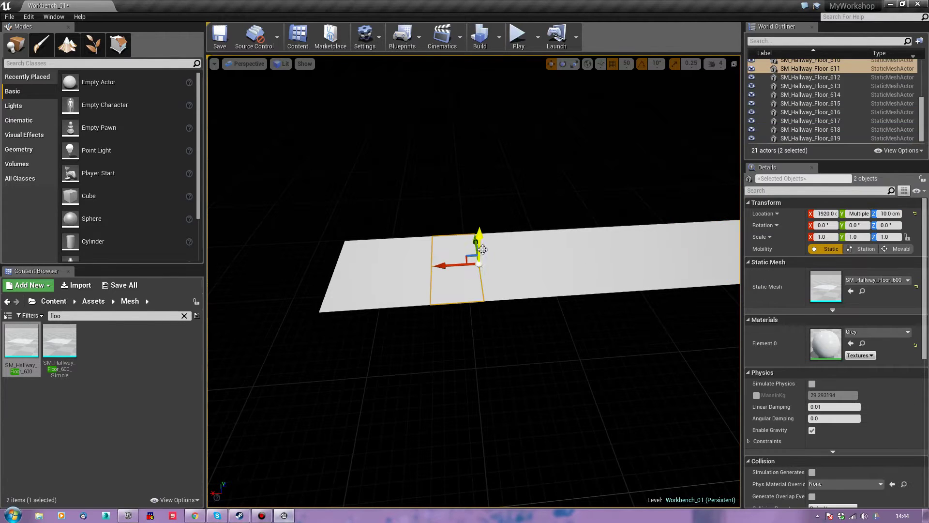
left_click(361, 258)
left_click(414, 251, "ctrl")
left_click(360, 285, "ctrl")
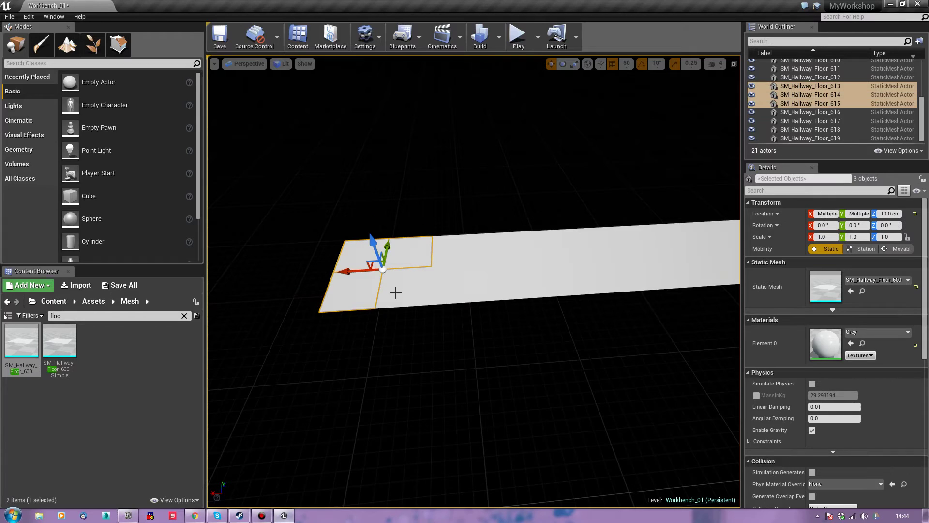
left_click(419, 294, "ctrl")
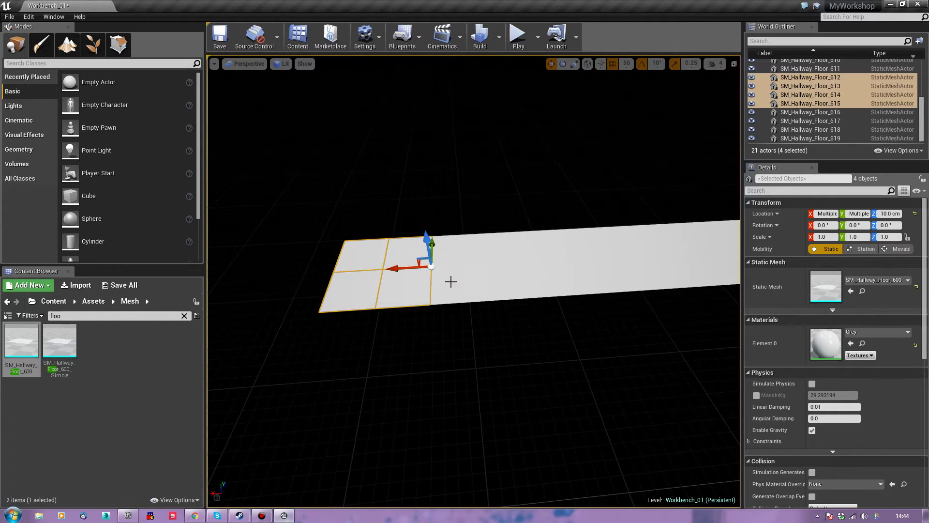
left_click_drag(409, 267, 457, 264)
key("ctrl+z")
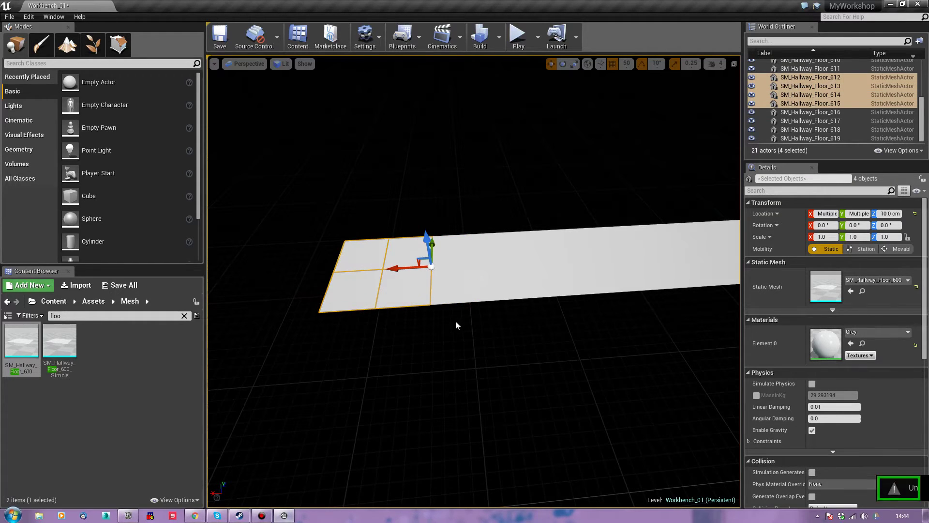
Extend the selection to sixteen adjoining floor tiles and duplicate the block along the X axis past the end of the floor
mouse_move(444, 208)
right_mouse_down()
mouse_move(615, 213)
mouse_move(444, 219)
right_mouse_up()
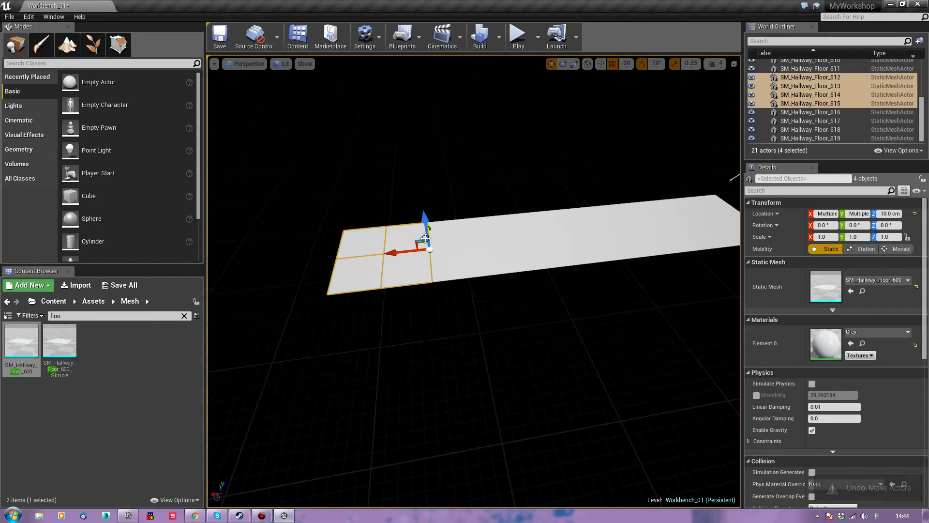
right_click_drag(459, 307, 447, 295)
right_click_drag(420, 207, 440, 182)
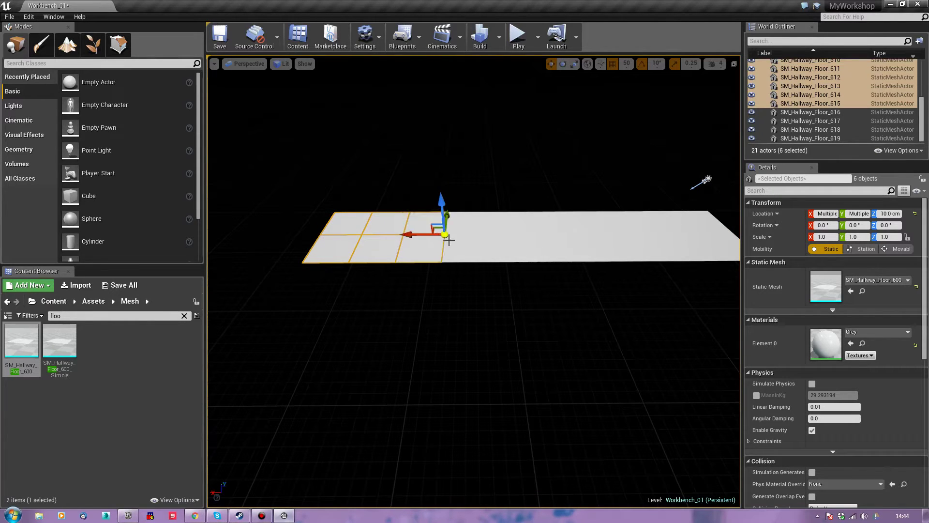
left_click(450, 238, "ctrl")
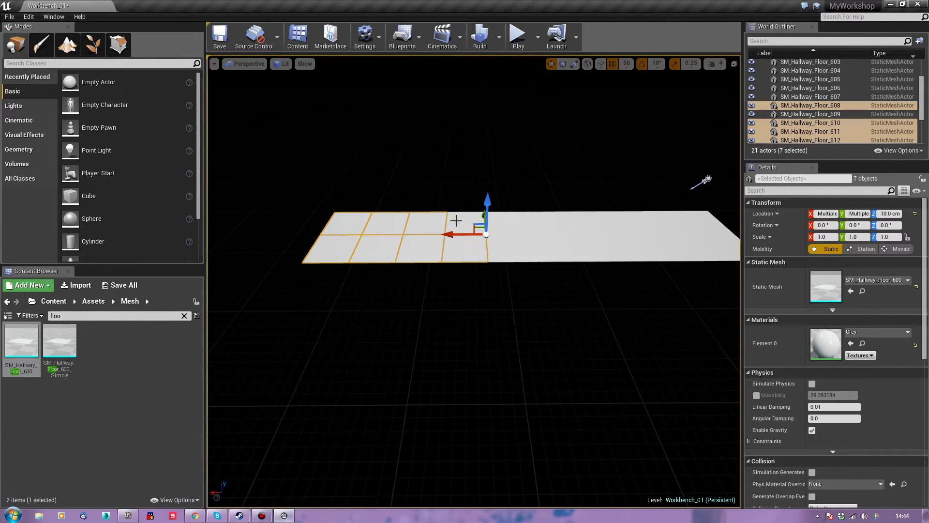
left_click(509, 223, "ctrl")
left_click(514, 248, "ctrl")
left_click(545, 245, "ctrl")
left_click(549, 225, "ctrl")
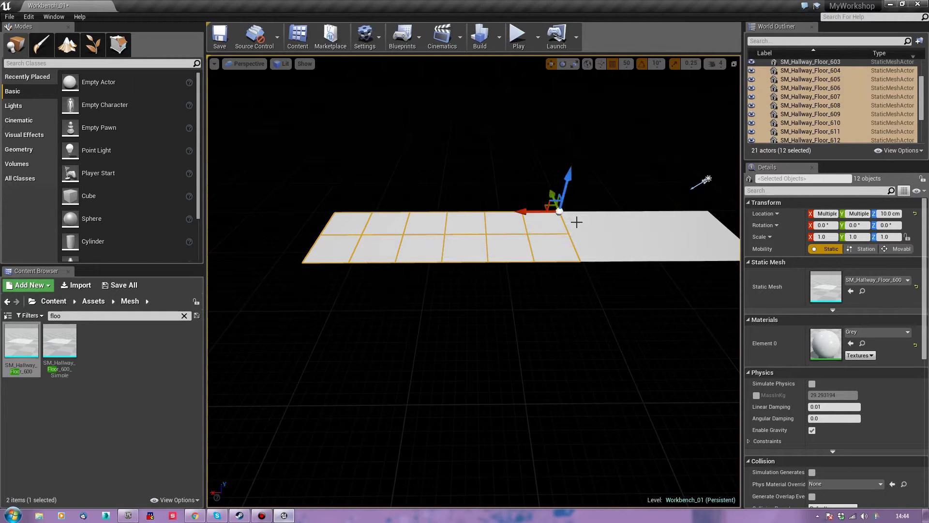
left_click(615, 248, "ctrl")
left_click(646, 249, "ctrl")
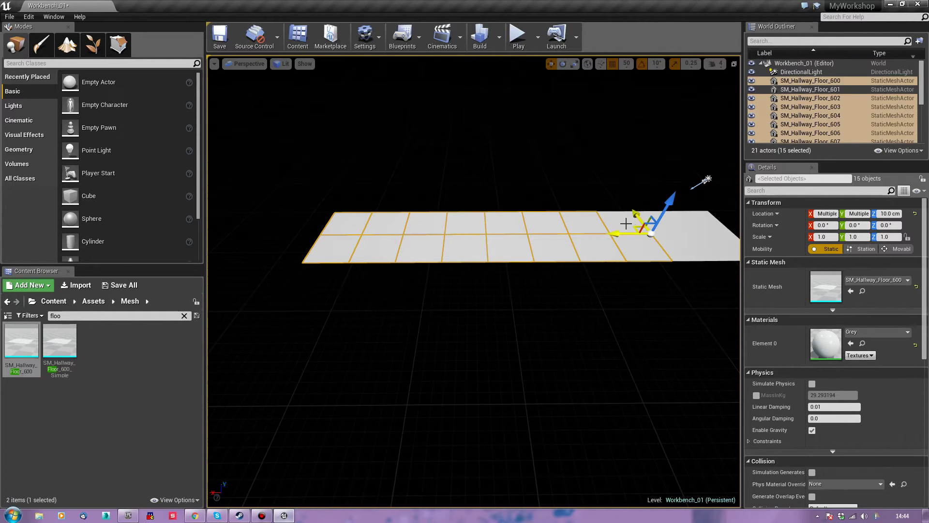
left_click(616, 220, "ctrl")
right_click_drag(650, 261, 635, 233)
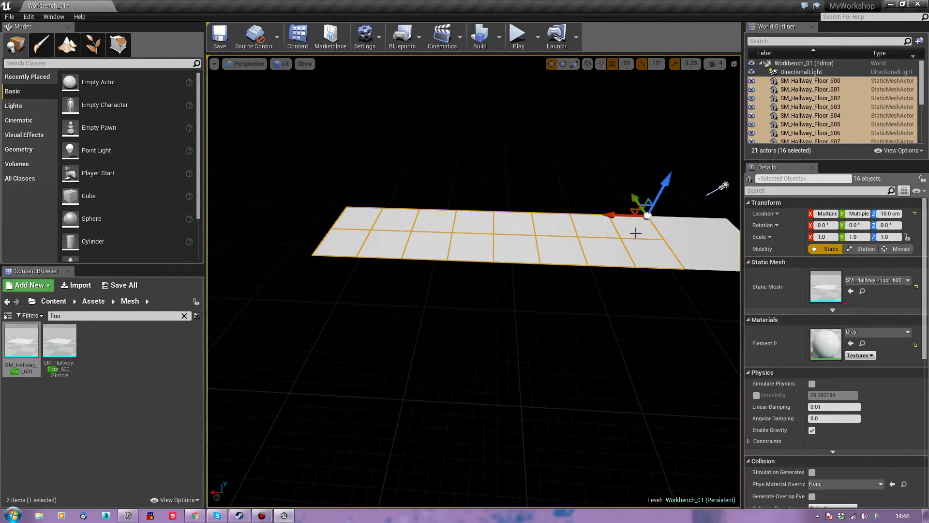
left_click_drag(622, 215, 209, 203, "alt")
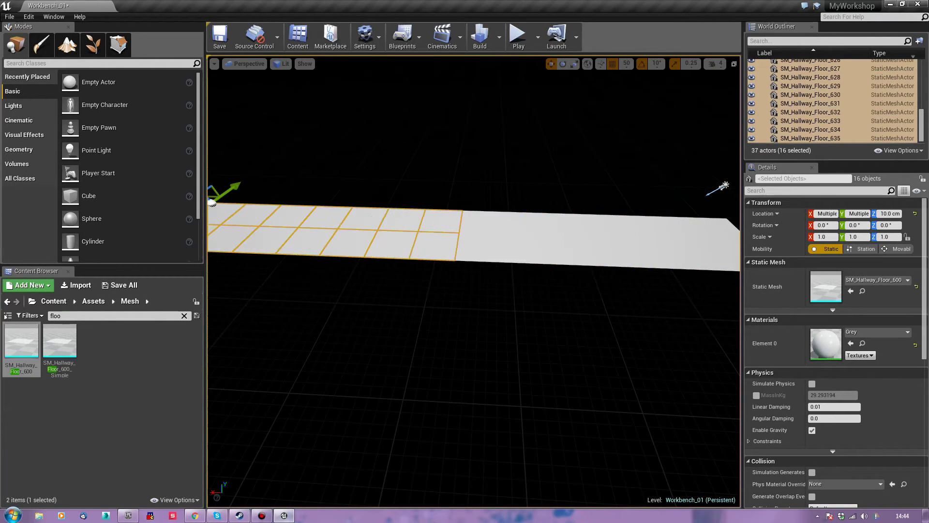
Rotate the duplicated sixteen-tile block to -90° about the Z axis
right_click_drag(541, 297, 471, 224)
key("e")
mouse_move(398, 201)
left_mouse_down()
mouse_move(346, 206)
mouse_move(404, 194)
left_mouse_up()
key("w")
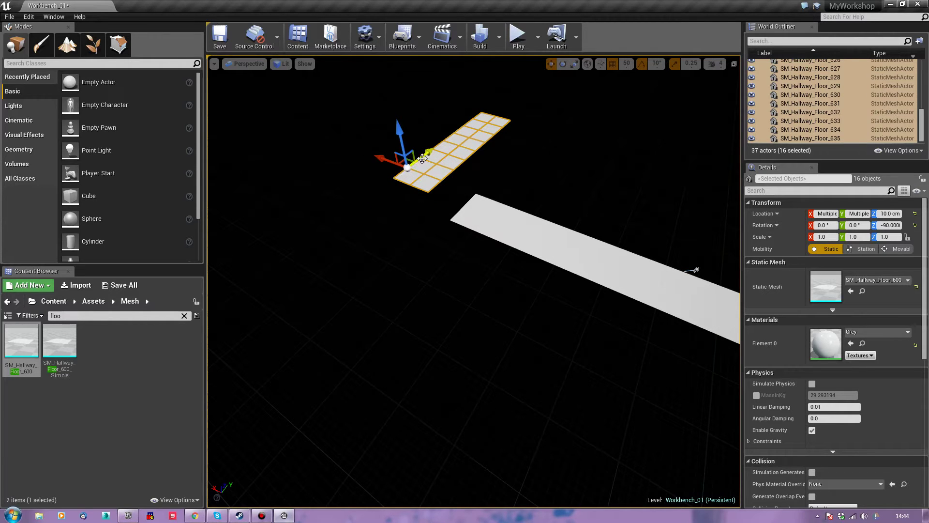
Move the rotated block against the end of the original floor so that the two strips form an L-shaped corner
left_click_drag(407, 162, 282, 299)
right_click_drag(398, 300, 377, 314)
right_click_drag(594, 270, 448, 269)
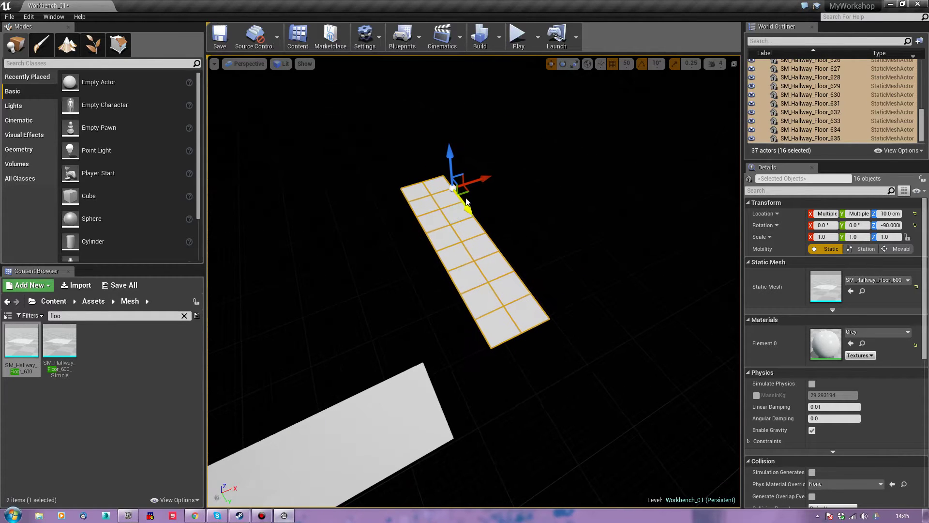
left_click_drag(466, 188, 375, 209)
key("Escape")
right_click_drag(376, 210, 283, 209)
left_click_drag(386, 187, 546, 309, "alt")
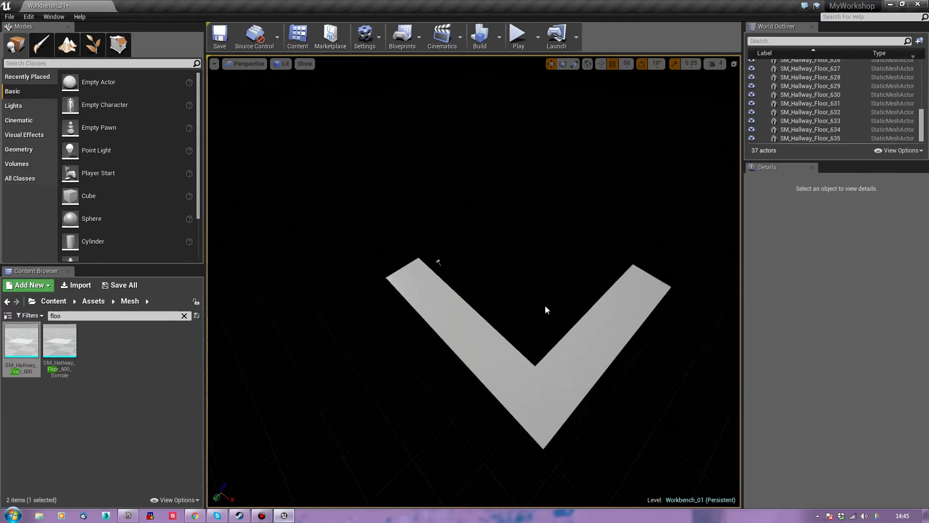
Select all 36 hallway floor tiles, duplicate the L-shaped floor, and rotate the copy 180° about the Z axis
left_click(791, 139)
scroll(792, 136, "up", 10)
left_click(806, 81, "shift")
left_click_drag(666, 298, 755, 223, "alt")
key("e")
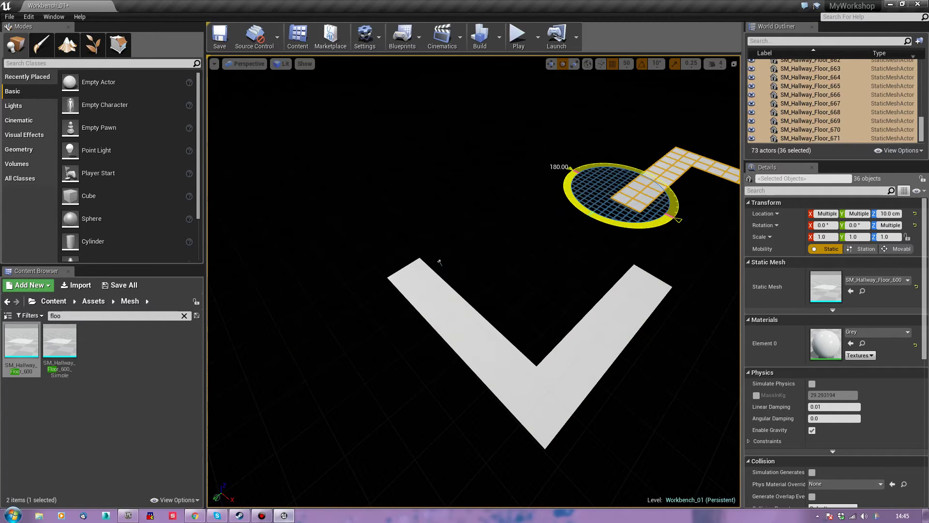
Move the rotated L-shaped copy against the original floor to close the hallway into a rectangular loop
key("r")
left_click_drag(628, 204, 434, 266)
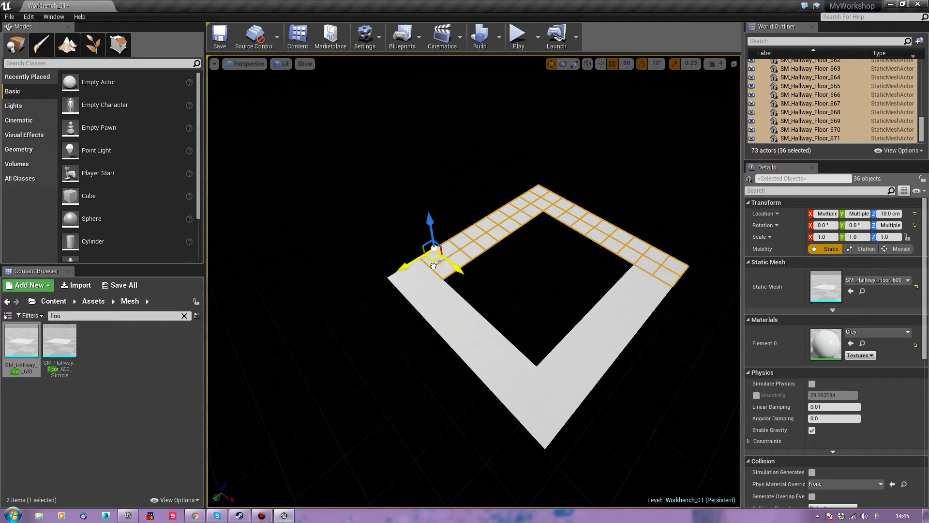
right_click_drag(352, 356, 355, 356)
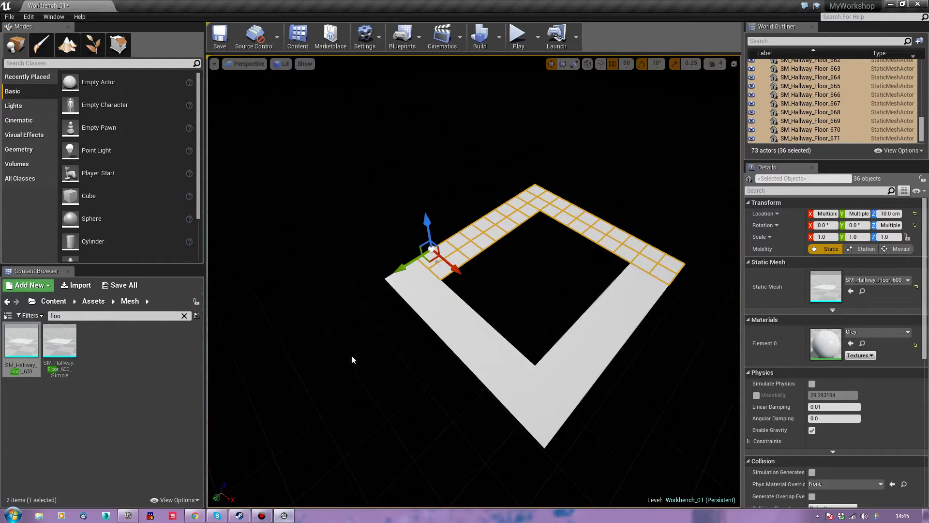
Play the level from a floor tile, walk around the looped hallway to test its size, and stop the play session
left_click(390, 390)
right_click_drag(396, 388, 407, 368)
right_click(424, 408)
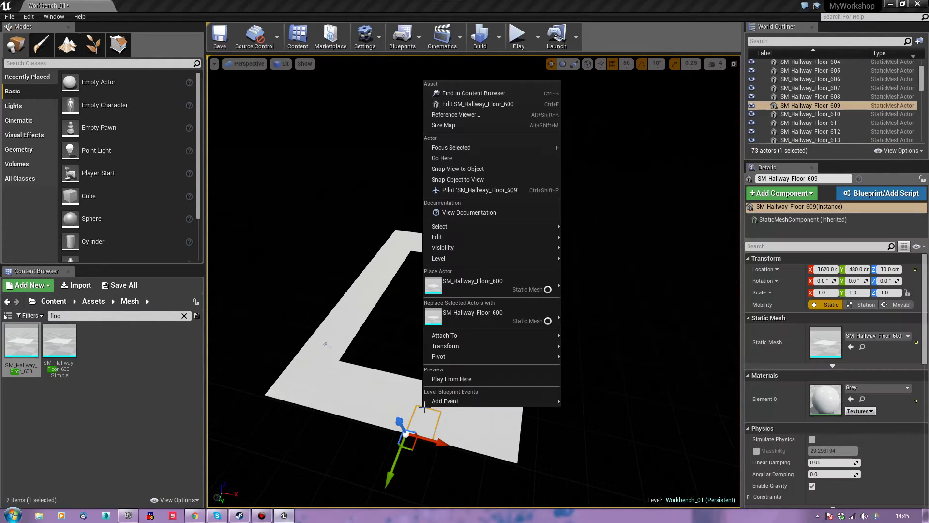
left_click(454, 379)
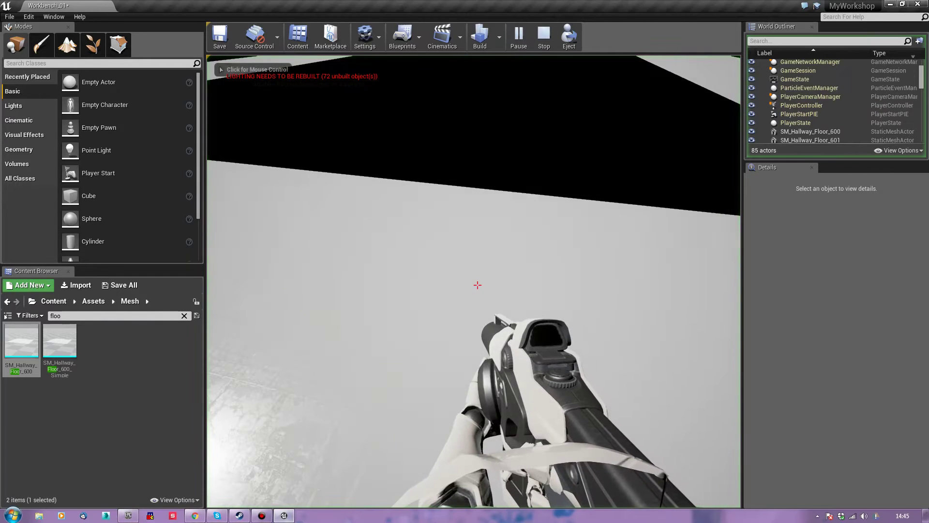
left_click(454, 379)
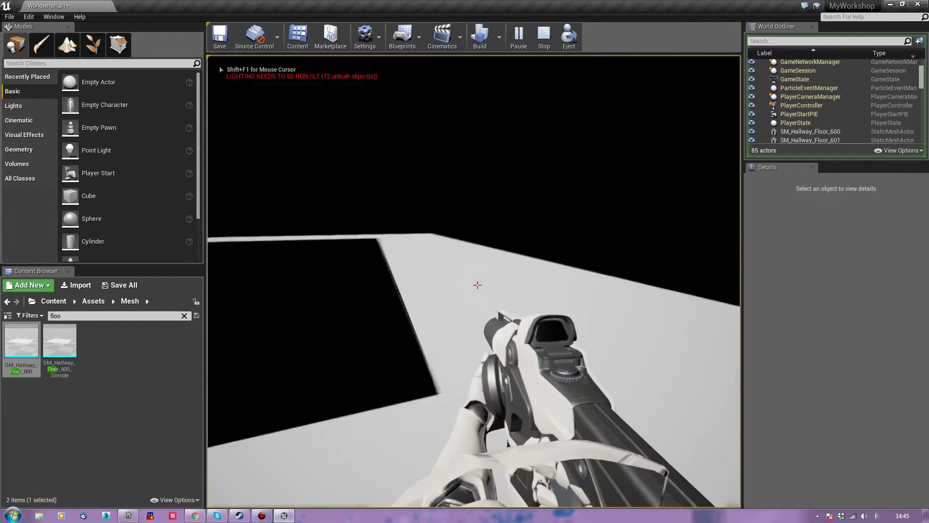
key("d")
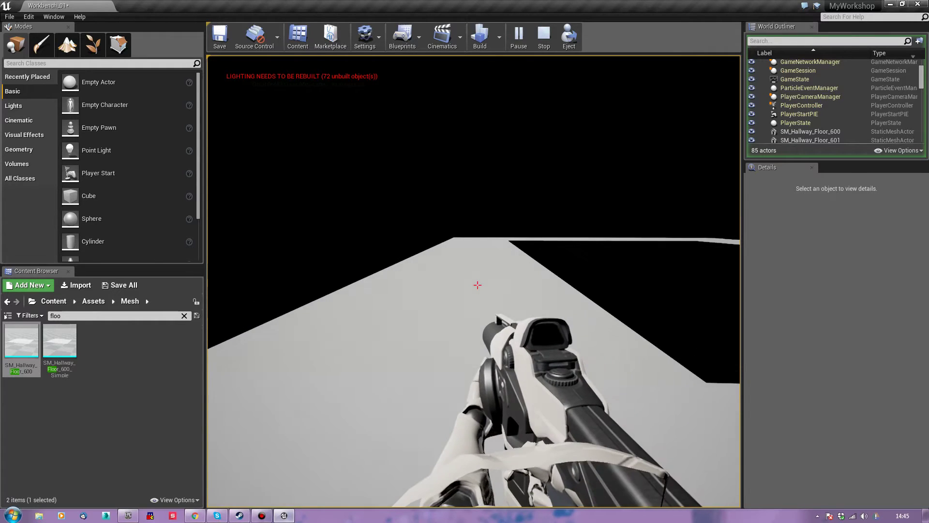
key("Escape")
Search the meshes for "wall" and place SM_Hallway_Wall_Corner_Outer_Curved_600 near an inner corner of the floor loop
right_click_drag(473, 281, 557, 286)
mouse_move(453, 332)
right_mouse_down()
mouse_move(411, 324)
mouse_move(453, 332)
right_mouse_up()
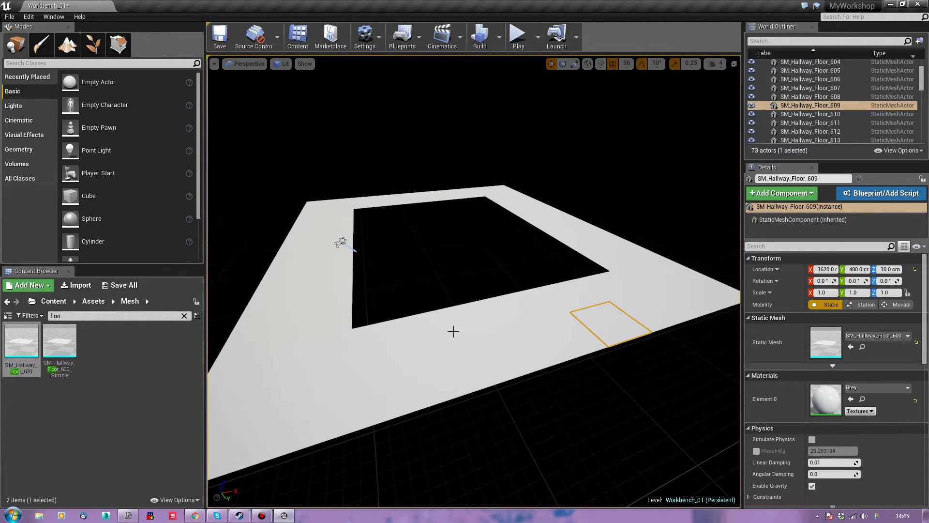
left_click(185, 315)
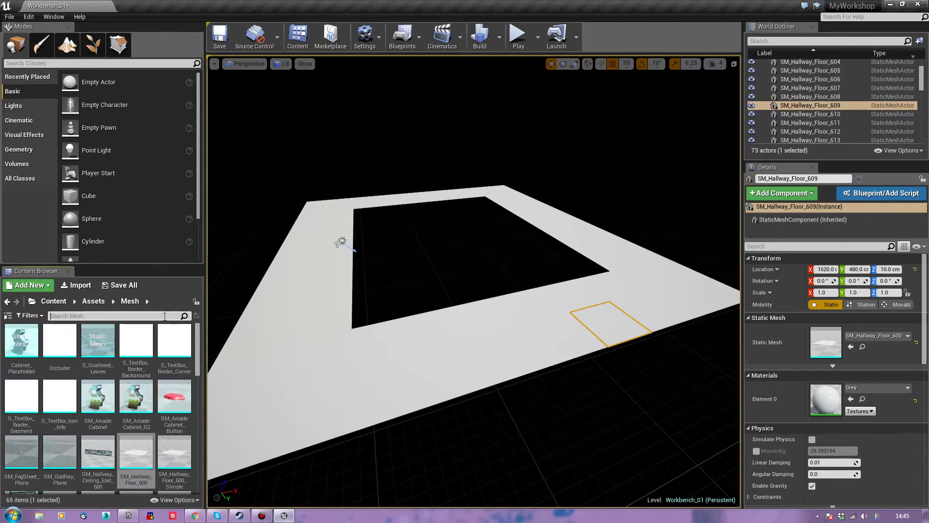
type("wall")
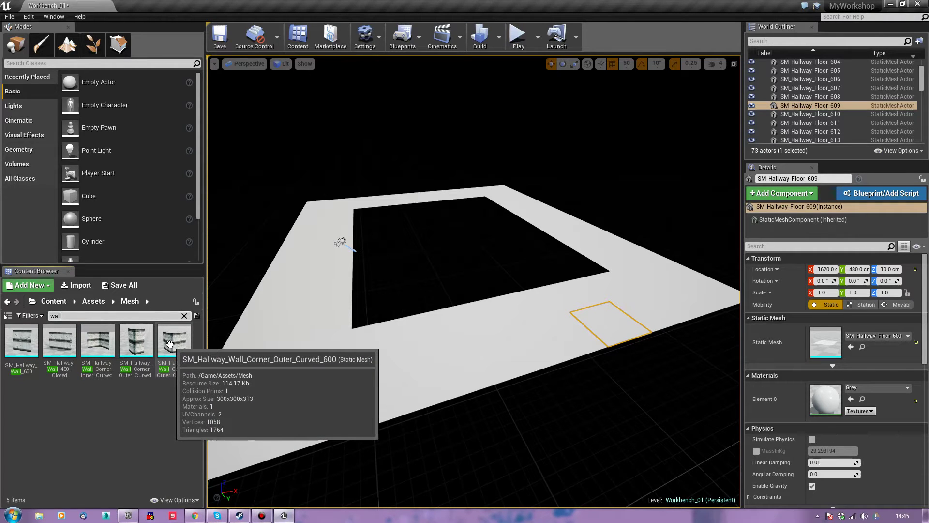
left_click_drag(169, 344, 332, 291)
scroll(394, 379, "up", 5)
scroll(394, 378, "up", 1)
left_click_drag(364, 275, 387, 296)
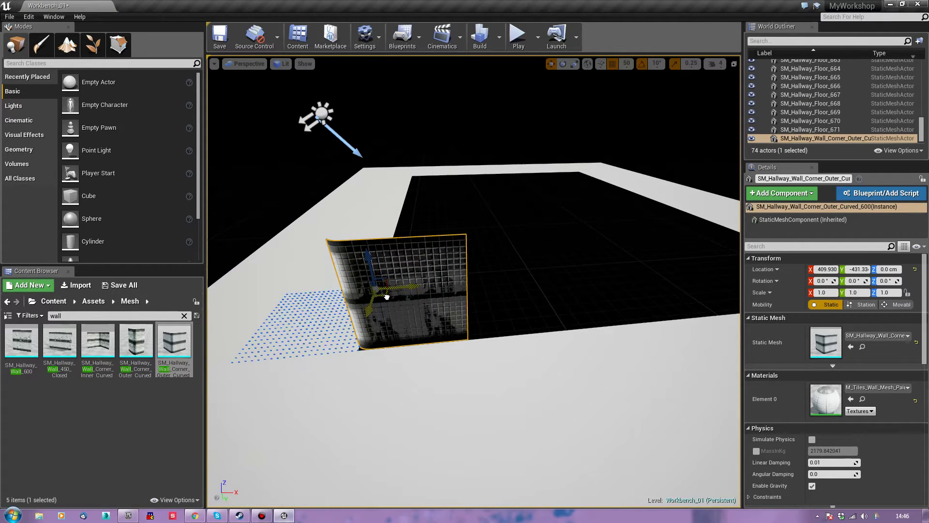
Duplicate the corner wall along the X axis to X 420 and delete the original piece
right_click_drag(387, 297, 538, 301)
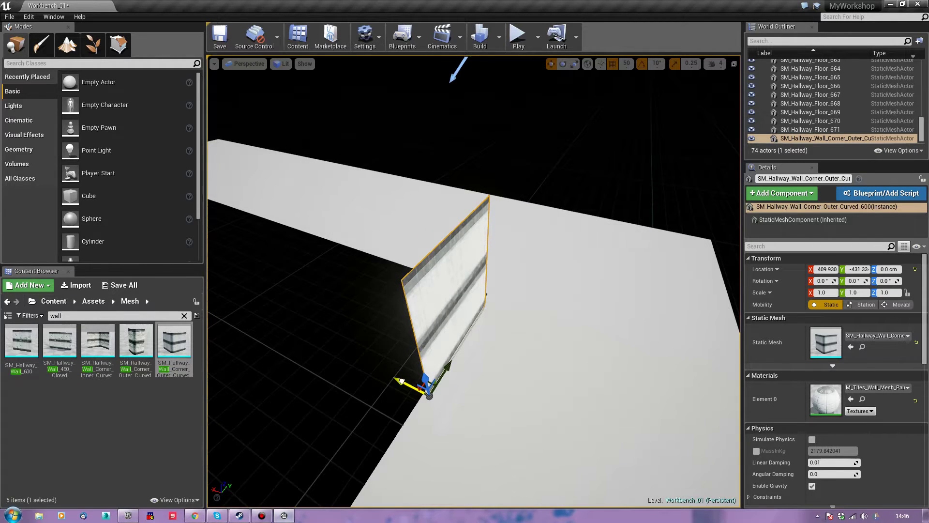
left_click_drag(397, 380, 395, 376, "alt")
left_click_drag(399, 381, 397, 379)
right_click_drag(458, 376, 459, 419)
key("w")
left_click(448, 349)
key("Delete")
Move the corner wall along the Y axis to about Y -420, lining it up with the inner floor corner
right_click_drag(471, 366, 339, 366)
key("d")
right_click_drag(455, 339, 424, 357)
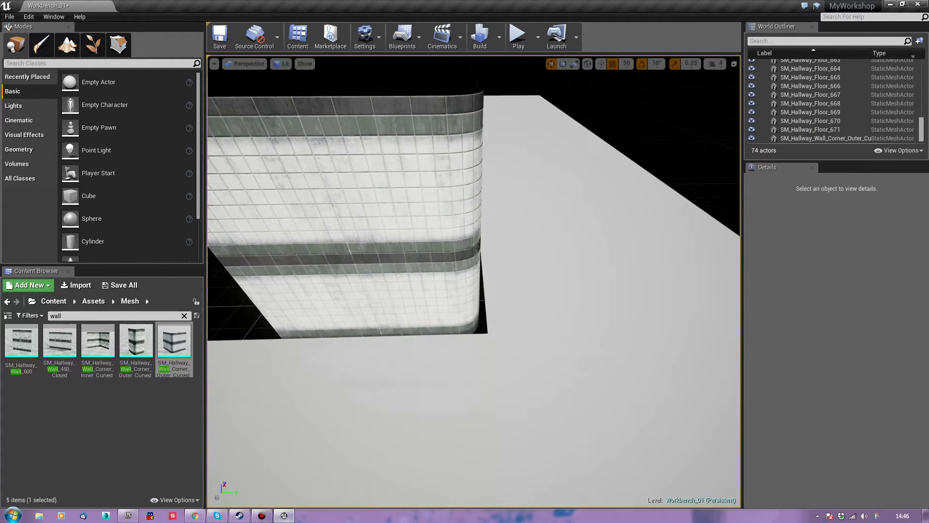
left_click(315, 327)
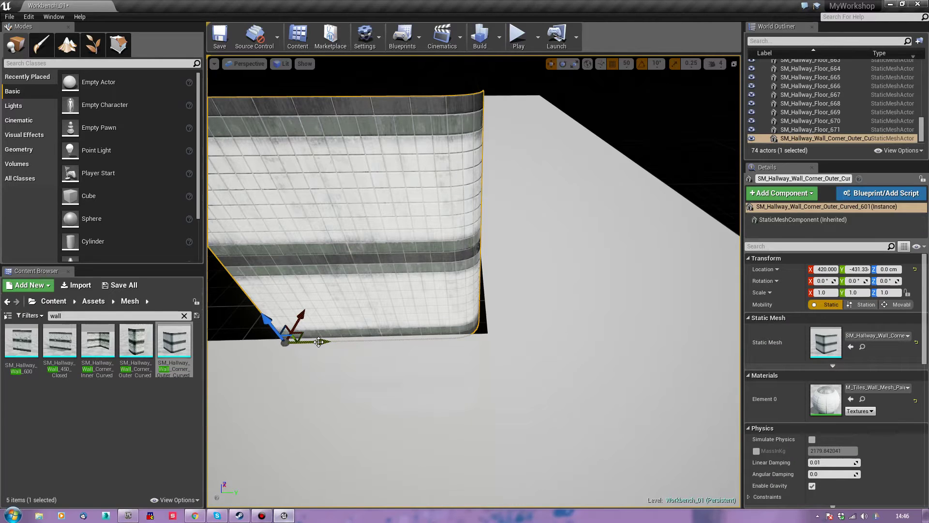
left_click_drag(321, 342, 323, 342)
right_click_drag(499, 317, 349, 314)
key("s")
right_click_drag(512, 175, 512, 175)
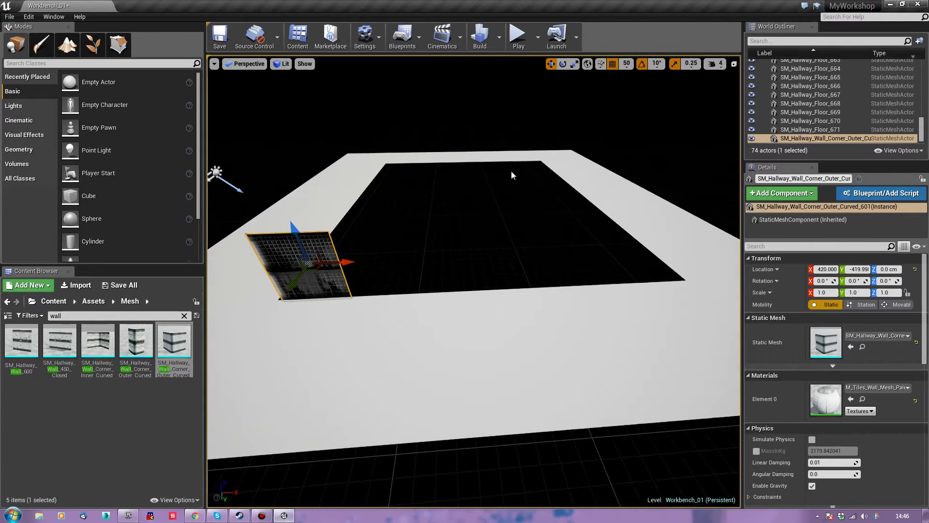
Duplicate the corner wall to the next inner corner at X 1920 and about Y -120, rotated -90° about the Z axis
left_click_drag(345, 263, 651, 250, "alt")
key("e")
right_click_drag(650, 249, 558, 254)
key("d")
key("r")
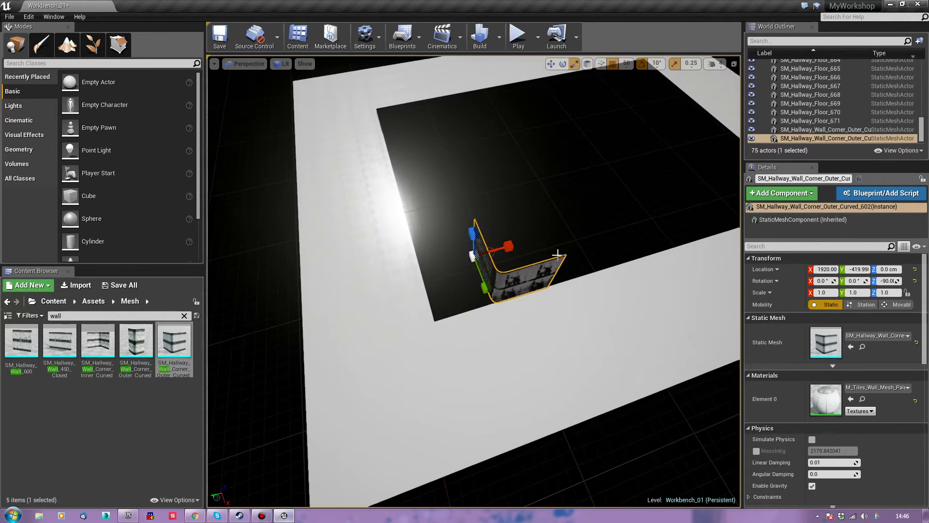
left_click_drag(454, 263, 422, 275)
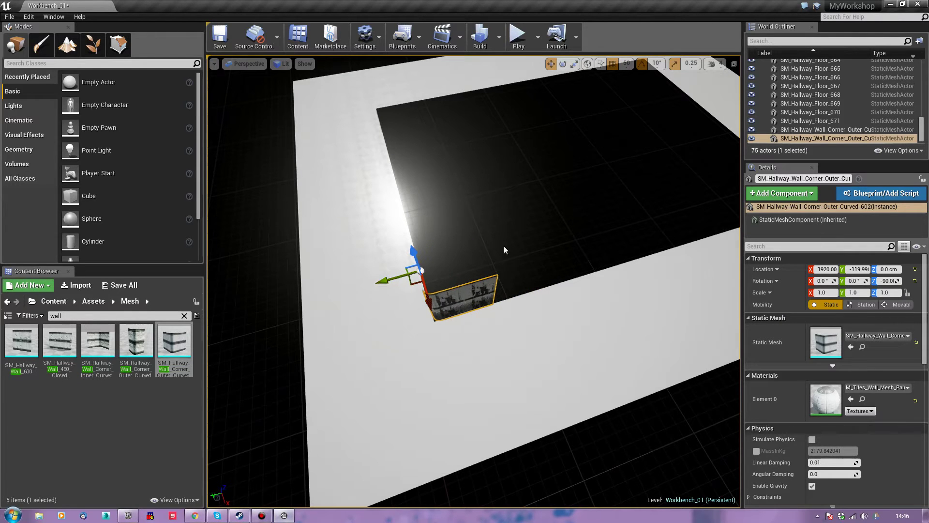
Duplicate that corner wall along the Y axis to about Y -2170 and rotate the copy to 180° about the Z axis
scroll(507, 253, "down", 5)
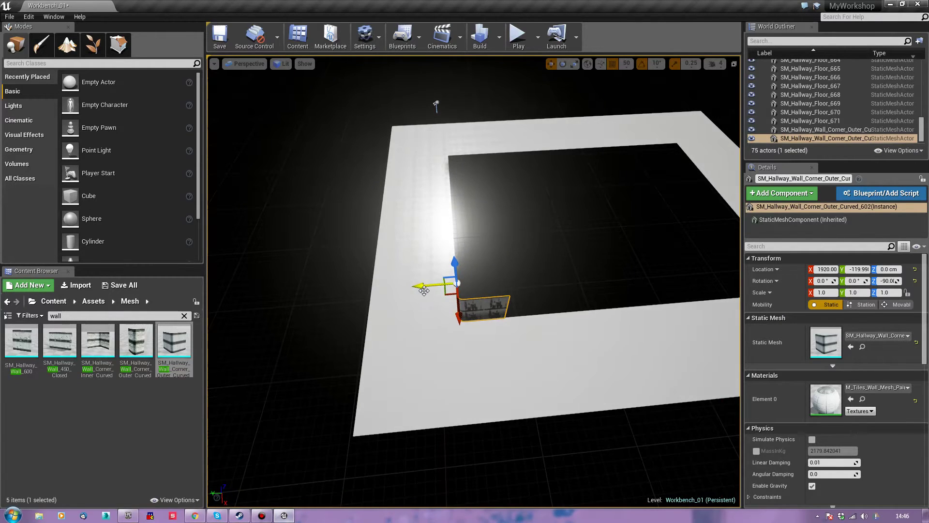
left_click_drag(428, 287, 692, 287, "alt+shift")
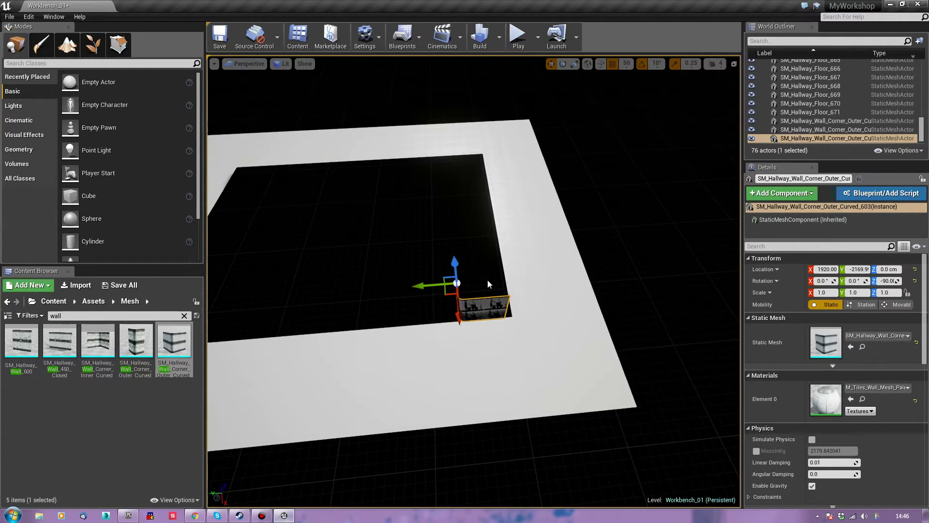
key("e")
mouse_move(482, 326)
left_mouse_down()
mouse_move(513, 310)
mouse_move(519, 321)
mouse_move(498, 317)
left_mouse_up()
key("space")
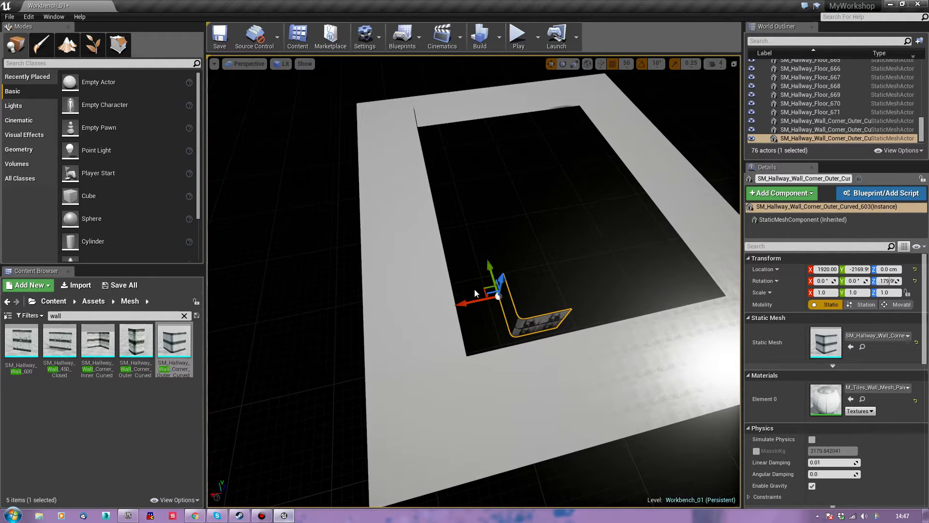
Move the corner wall to X 2170, Y about -2220 and duplicate it along the X axis to X 720
left_click_drag(489, 286, 453, 300)
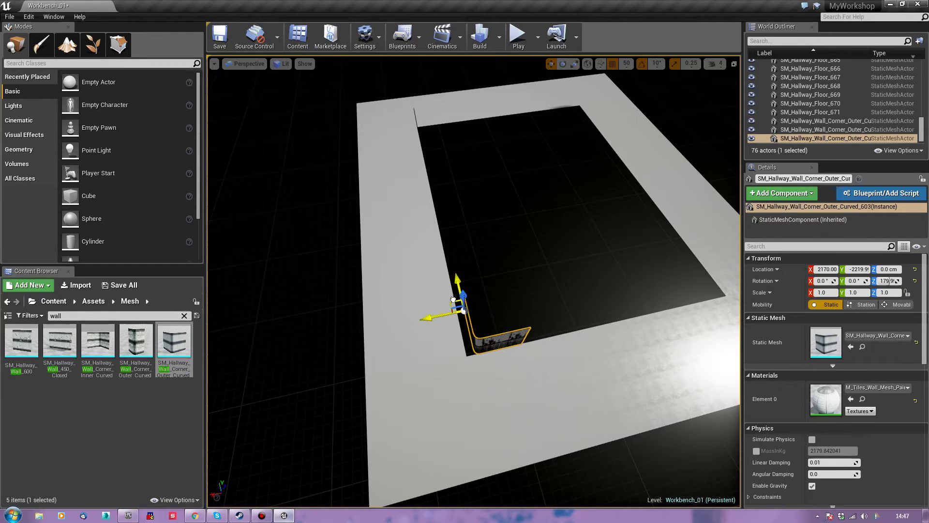
left_click_drag(436, 318, 436, 318, "alt+shift")
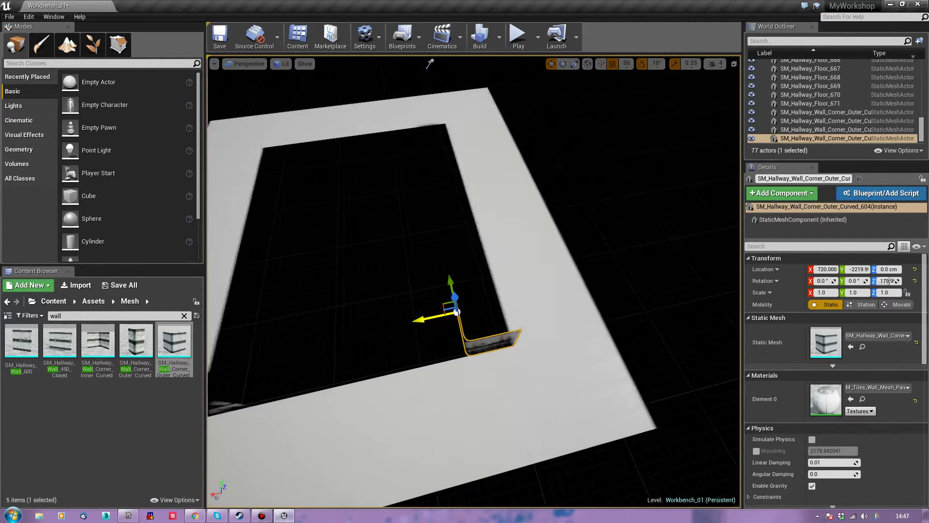
Rotate the copied corner wall about the Z axis and move it along the Y axis into the last inner floor corner
key("e")
mouse_move(449, 360)
left_mouse_down()
mouse_move(482, 367)
mouse_move(465, 354)
left_mouse_up()
key("w")
left_click_drag(451, 280, 461, 315)
left_click(664, 264)
Place an SM_Hallway_Wall_600 mesh on the floor near that corner and rotate it 180° about the Z axis
right_click_drag(663, 264, 569, 249)
right_click_drag(336, 356, 337, 356)
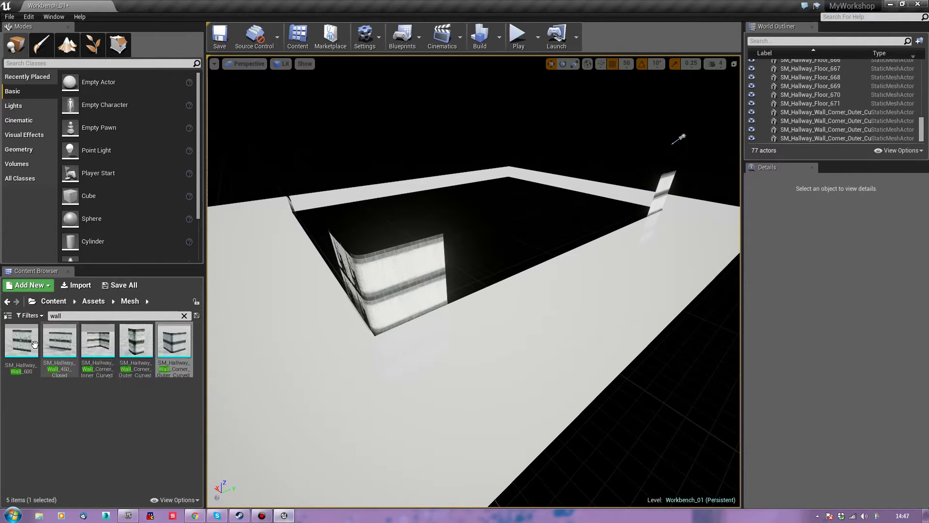
left_click_drag(31, 349, 433, 363)
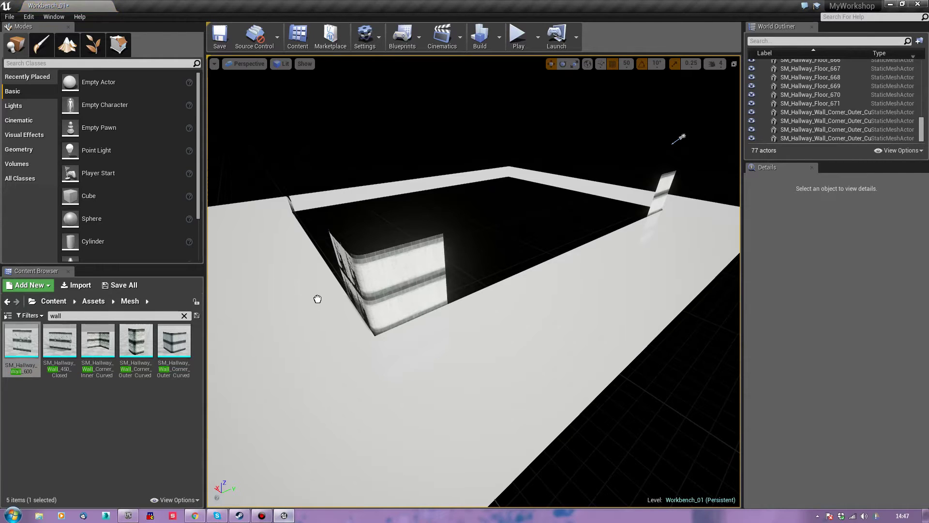
left_click_drag(318, 311, 317, 312)
right_click_drag(317, 313, 436, 329)
right_click_drag(341, 356, 340, 357)
key("e")
left_click_drag(442, 376, 532, 383)
key("w")
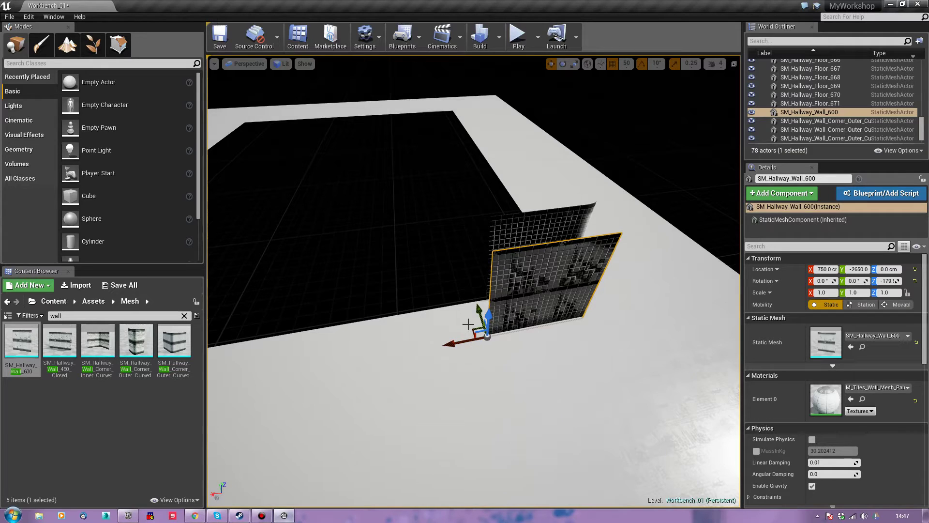
Snap the straight wall flush against the end of the corner wall, at about X 1020 and Y -2520
left_click_drag(472, 327, 378, 309)
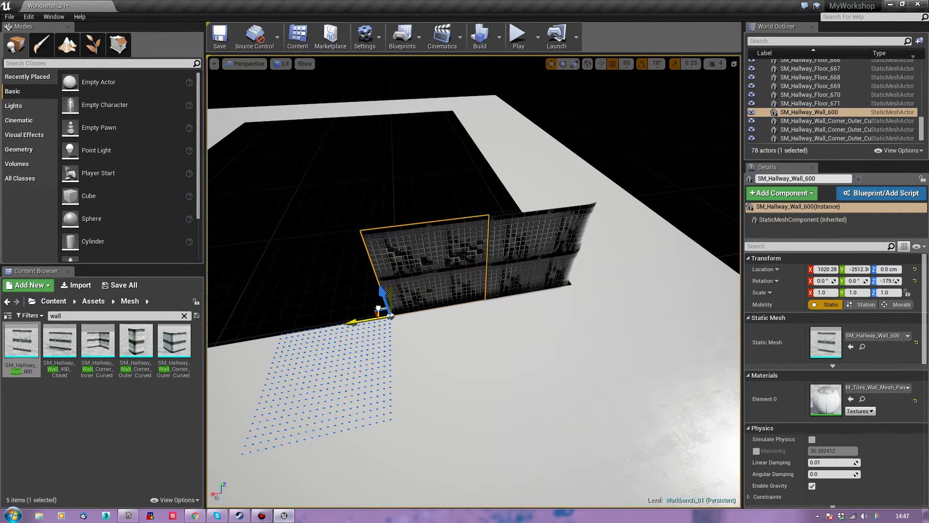
right_click_drag(404, 346, 503, 334)
right_click_drag(455, 280, 394, 347)
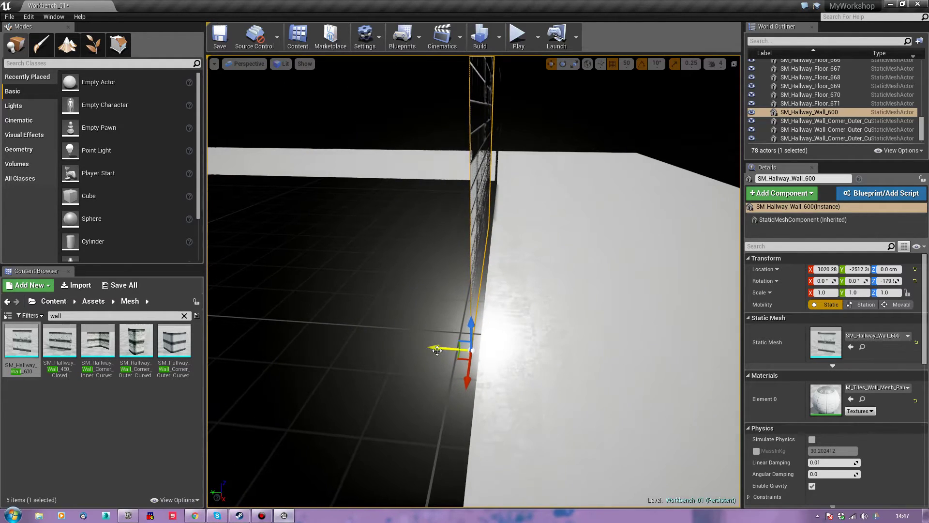
left_click_drag(445, 347, 450, 346)
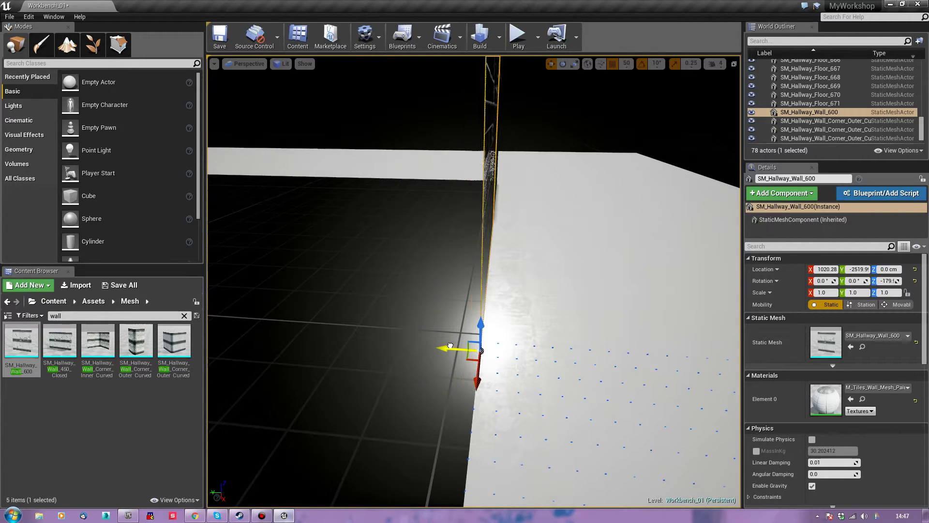
right_click_drag(584, 371, 300, 397)
Duplicate the straight wall three times along the X axis up to about X 1920, filling the edge between the two corners
right_click_drag(512, 103, 518, 100)
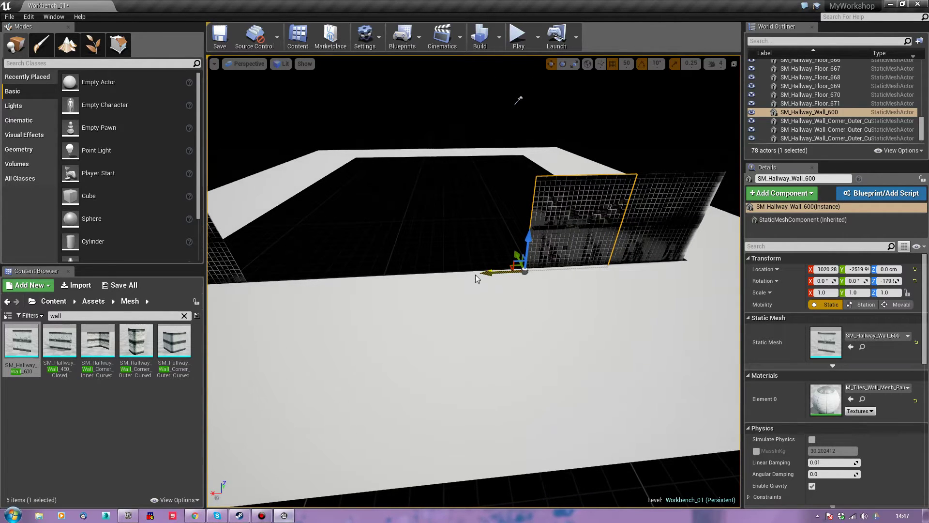
left_click_drag(483, 274, 385, 278, "alt+shift")
left_click_drag(552, 100, 547, 100, "shift")
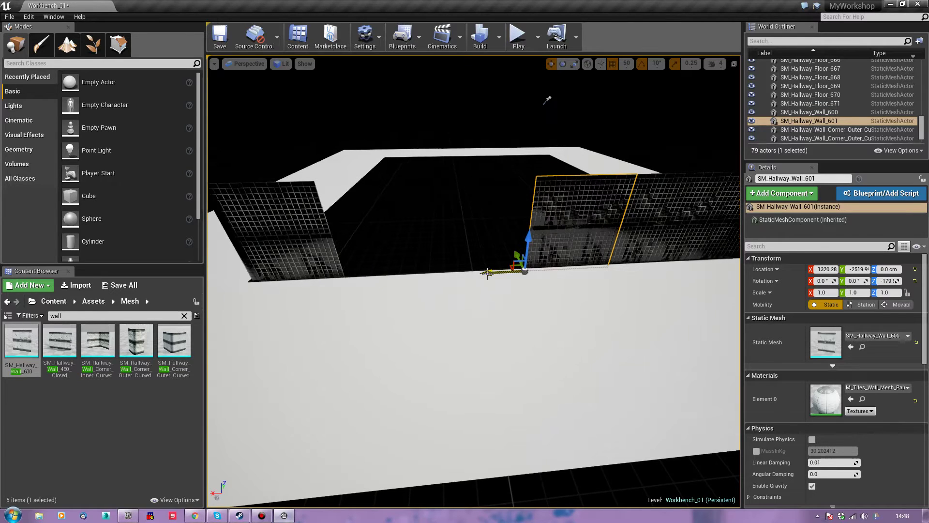
left_click_drag(488, 275, 464, 276, "alt+shift")
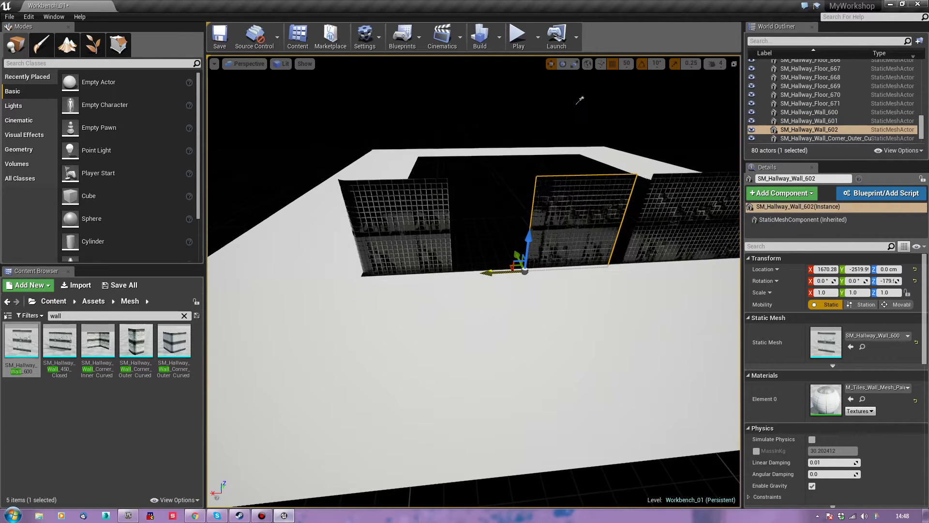
left_click_drag(495, 271, 475, 273, "alt+shift")
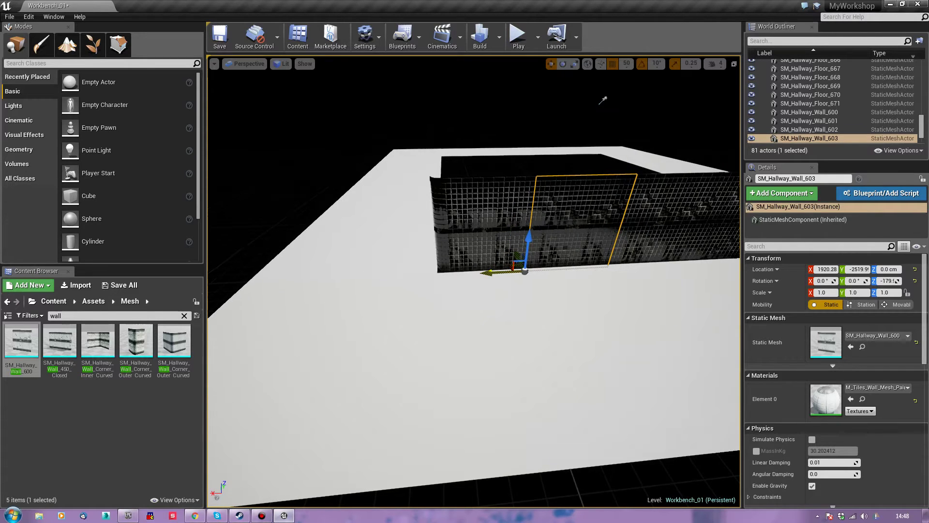
Duplicate the four straight walls and rotate the copies to -90° about the Z axis
right_click_drag(524, 325, 582, 247)
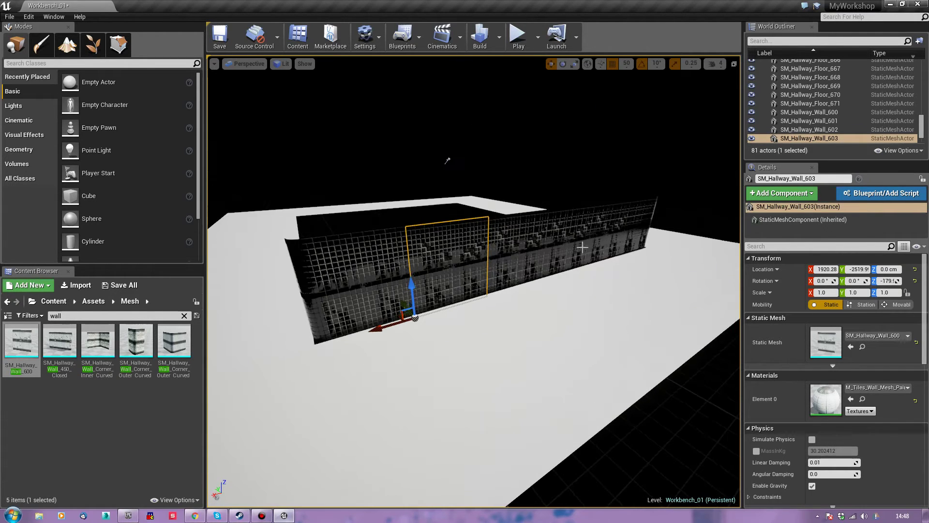
left_click(607, 229, "ctrl")
left_click(550, 249, "ctrl")
left_click(527, 256, "ctrl")
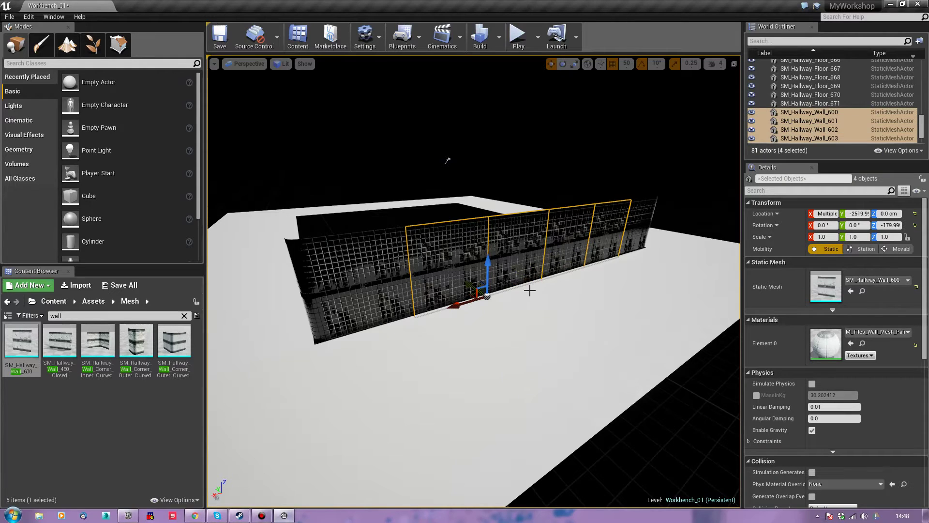
mouse_move(525, 291)
right_mouse_down()
mouse_move(514, 339)
mouse_move(524, 313)
mouse_move(530, 330)
mouse_move(557, 331)
mouse_move(529, 296)
right_mouse_up()
key("e")
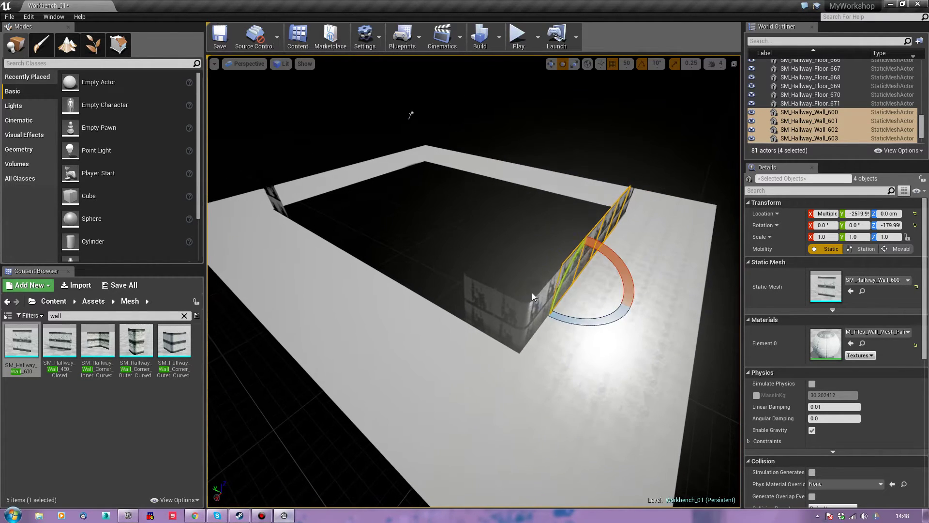
left_click_drag(591, 323, 631, 390, "alt")
Move the four rotated copies along the adjoining long inner edge so they butt against the corner wall
right_click_drag(630, 390, 671, 339)
key("r")
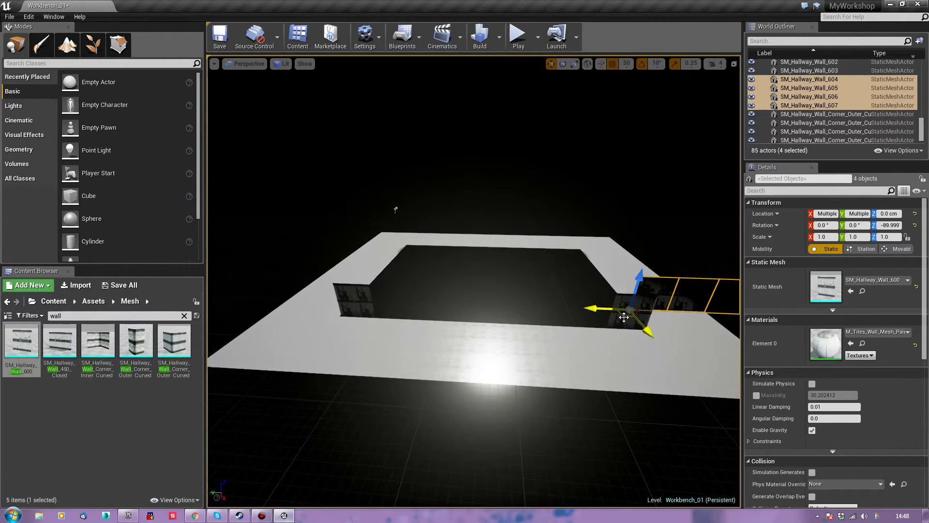
left_click_drag(624, 317, 436, 330)
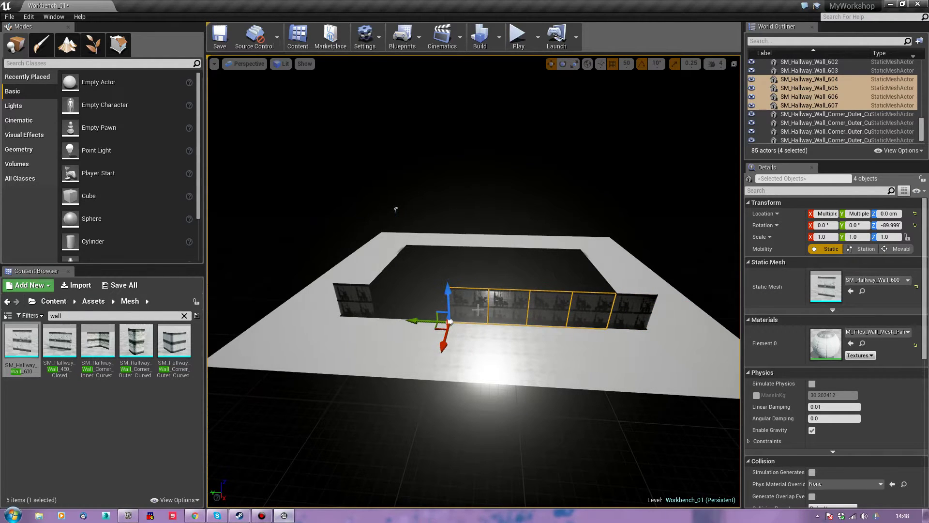
Duplicate two of the long-edge walls along the Y axis to fill the remaining gap up to the next corner
left_click(503, 307)
left_click(475, 307, "ctrl")
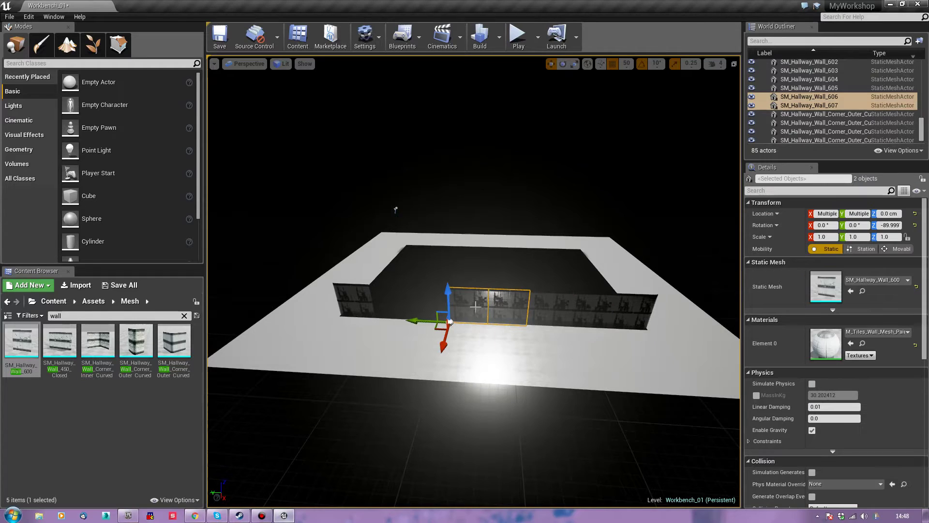
left_click_drag(423, 322, 346, 334, "alt")
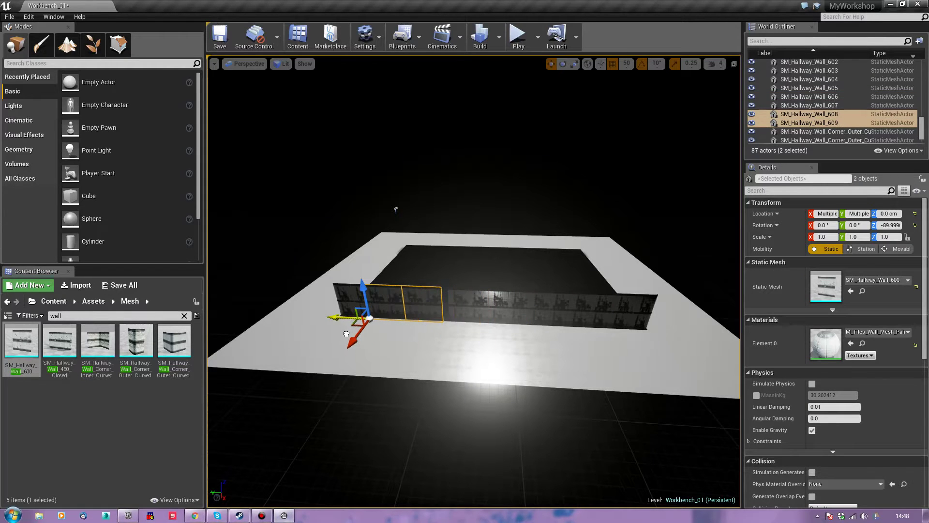
Select all six straight walls on the long edge and duplicate them along the X axis to the opposite long edge
right_click_drag(599, 361, 480, 363)
key("d")
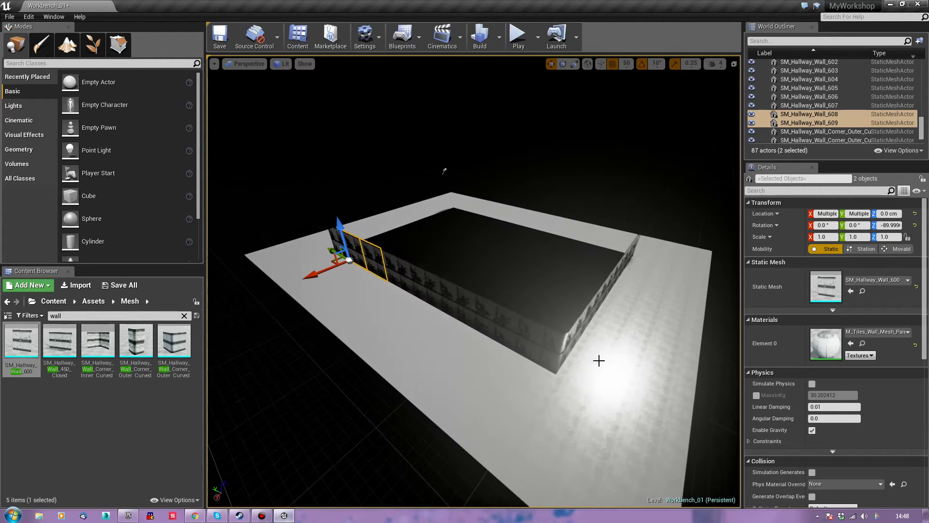
left_click(394, 276, "ctrl")
left_click(425, 293, "ctrl")
left_click(458, 309, "ctrl")
left_click(501, 331, "ctrl")
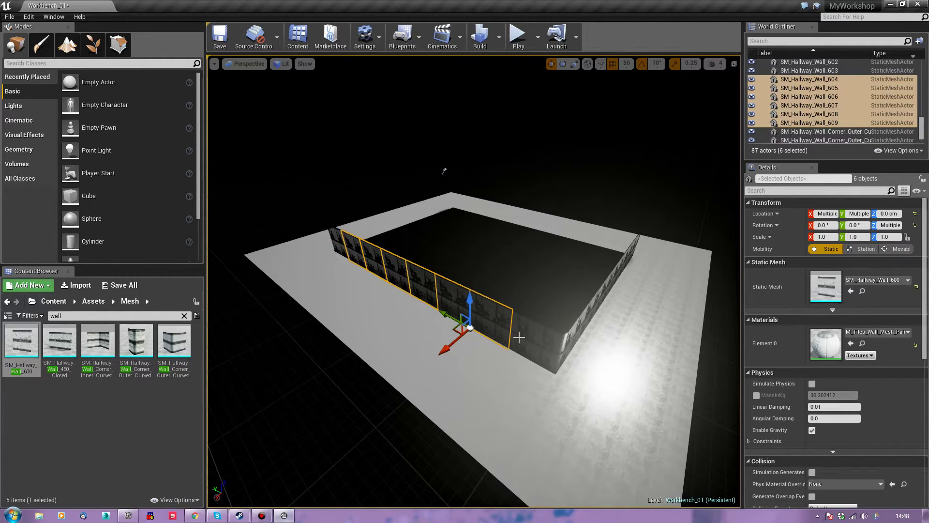
left_click(519, 337, "ctrl")
left_click(519, 341, "ctrl")
right_click_drag(608, 351, 458, 336)
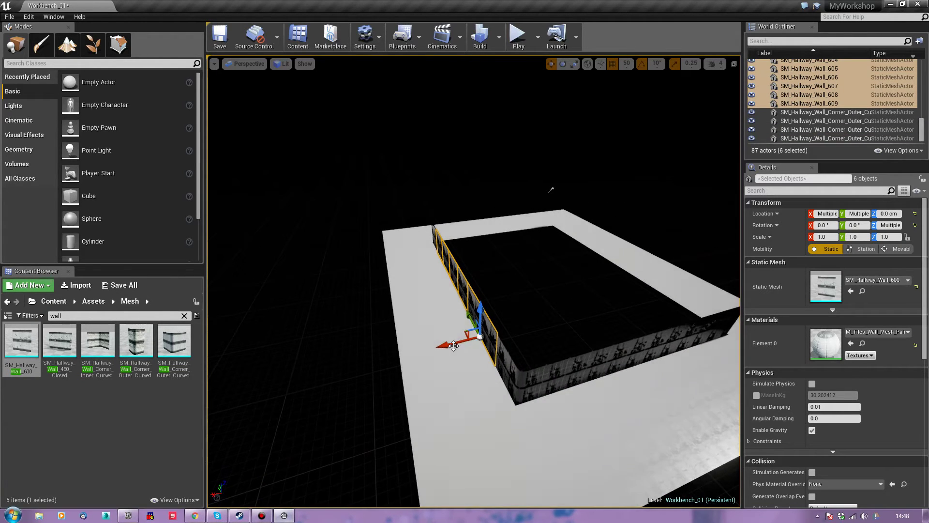
left_click_drag(453, 344, 536, 345, "alt")
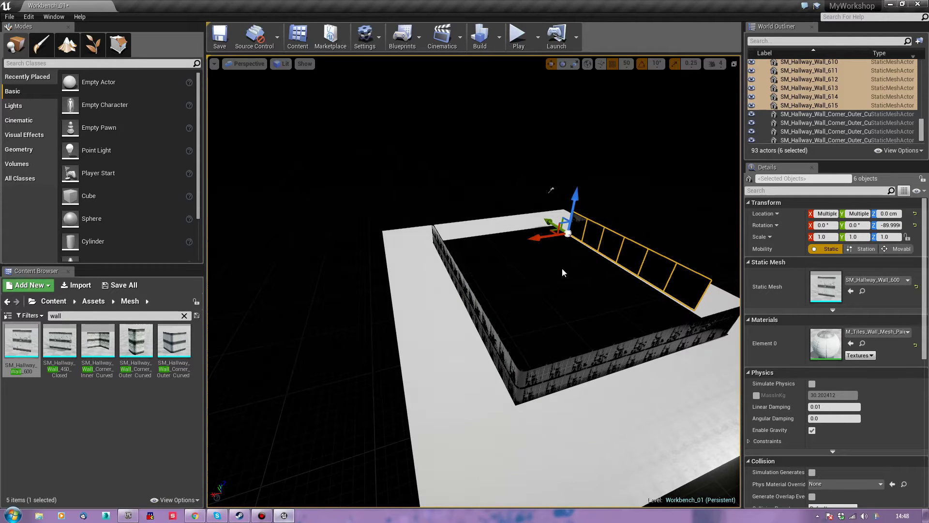
Rotate the six copies to 90° about the Z axis and move them into line between that edge's two corner walls
key("e")
left_click_drag(572, 250, 630, 239)
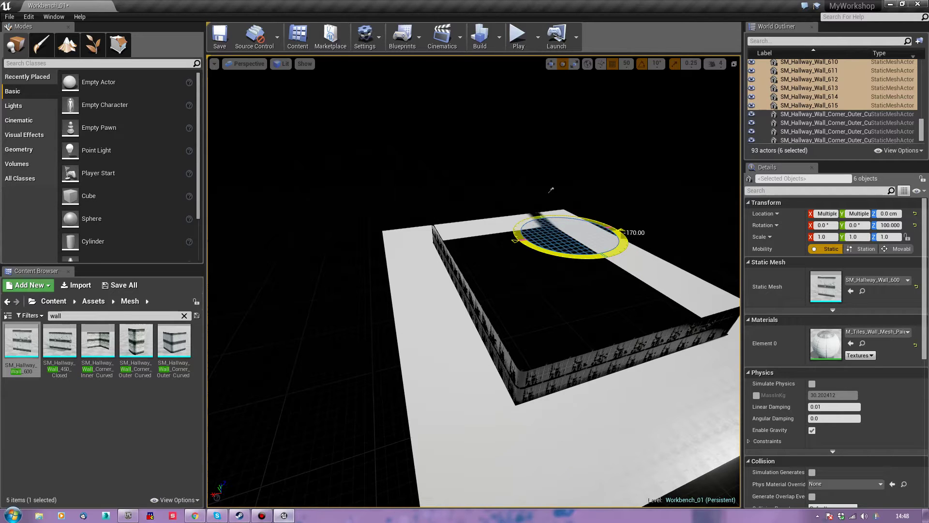
right_click_drag(572, 250, 470, 245)
key("space")
left_click_drag(588, 265, 494, 355)
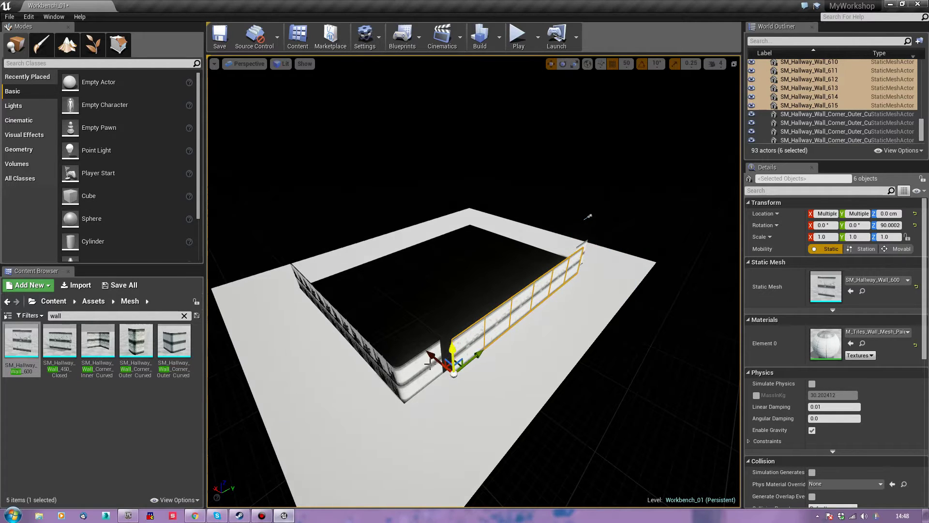
left_click_drag(430, 357, 427, 357)
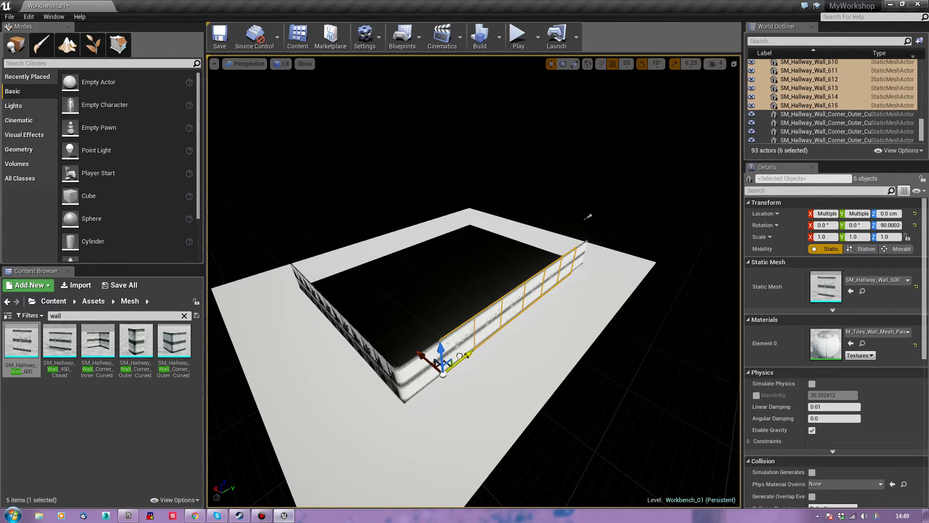
right_click_drag(571, 339, 548, 341)
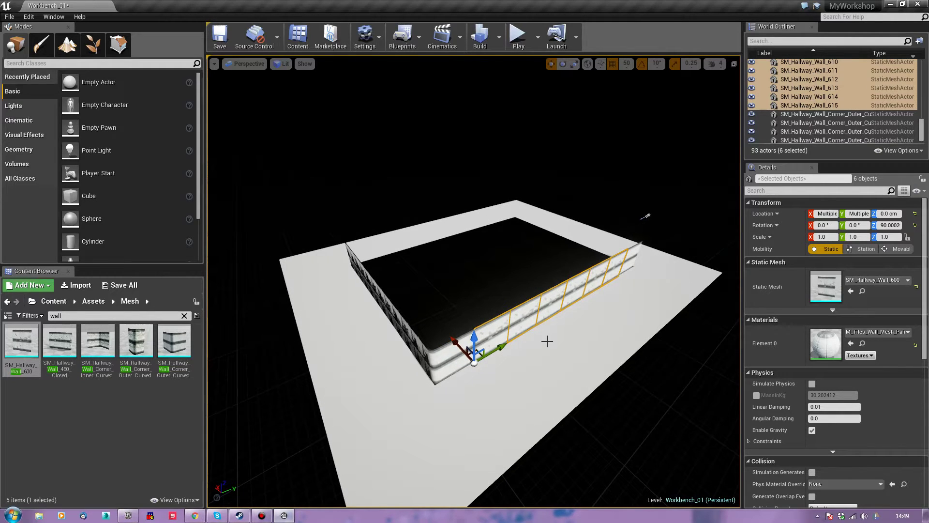
Select the four straight walls on the finished short edge and duplicate them to the opposite short edge, at about Y -120
key("a")
right_click_drag(497, 380, 600, 368)
left_click_drag(469, 370, 432, 367, "alt")
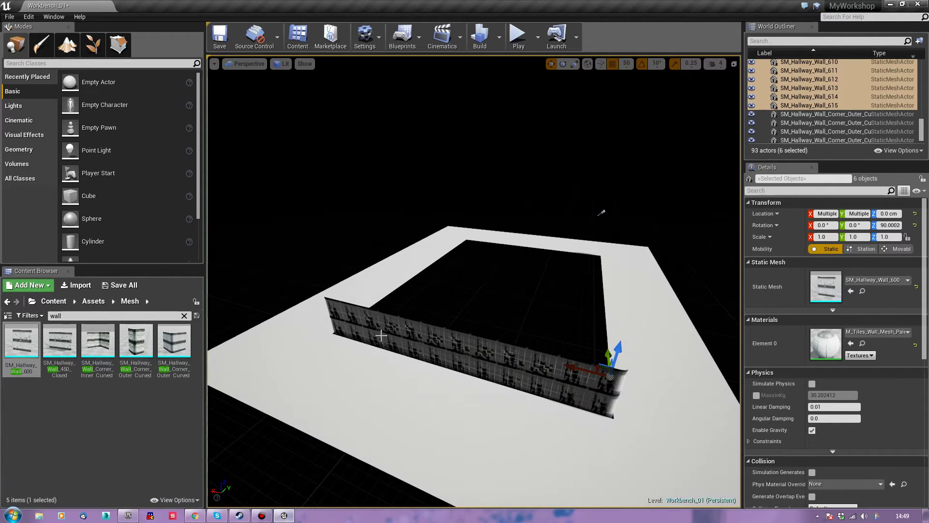
left_click(402, 337)
left_click(425, 338, "ctrl")
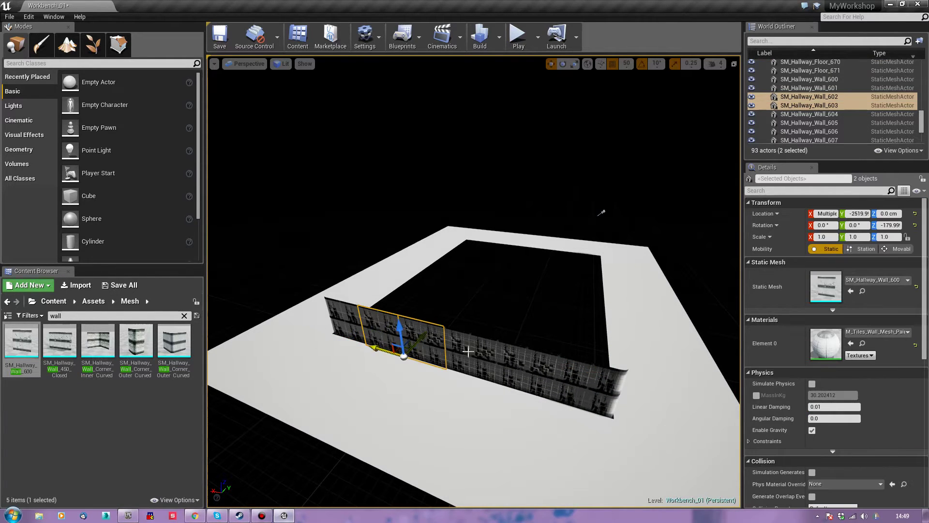
left_click(472, 355, "ctrl")
left_click(530, 368, "ctrl")
key("d")
right_click_drag(530, 368, 415, 309)
left_click_drag(415, 309, 589, 295, "alt")
Rotate the four copies to 0° about the Z axis and move them into the gap between the two corner walls
right_click_drag(625, 297, 369, 317)
key("e")
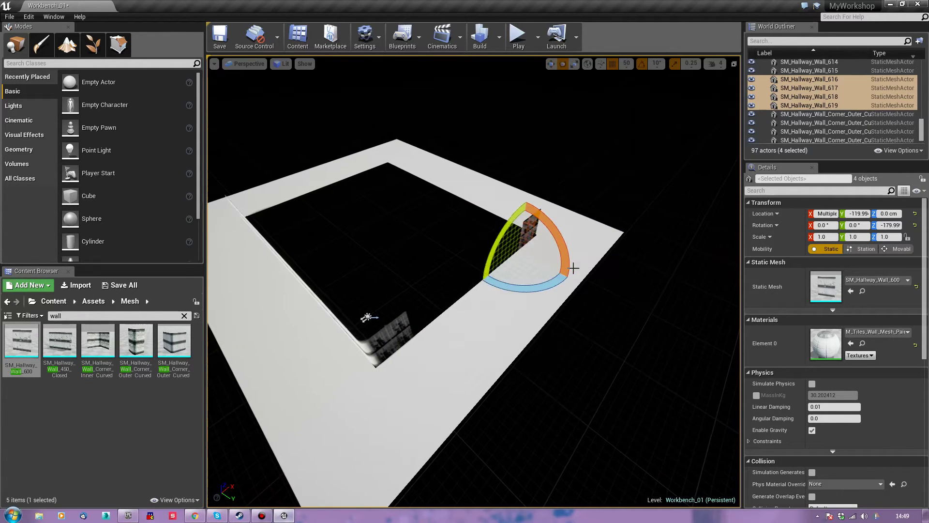
left_click_drag(553, 283, 469, 295)
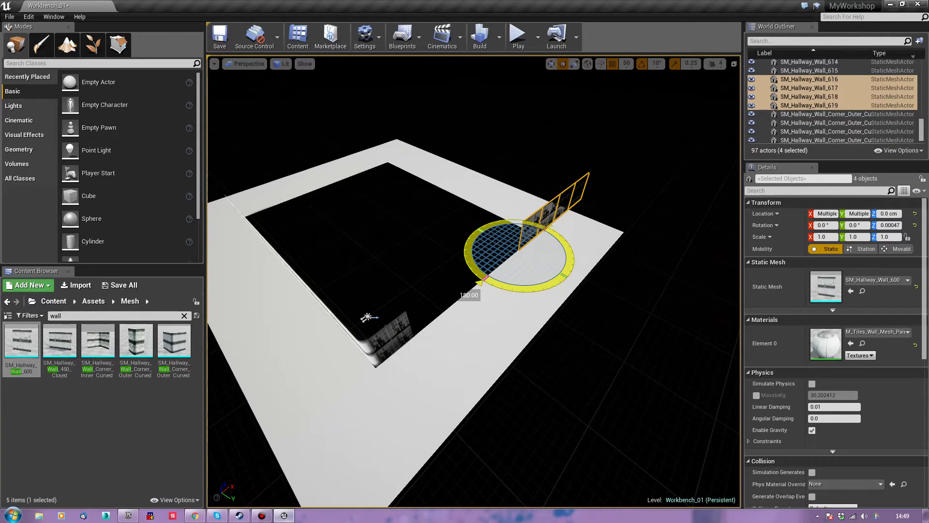
key("w")
left_click_drag(534, 237, 438, 319)
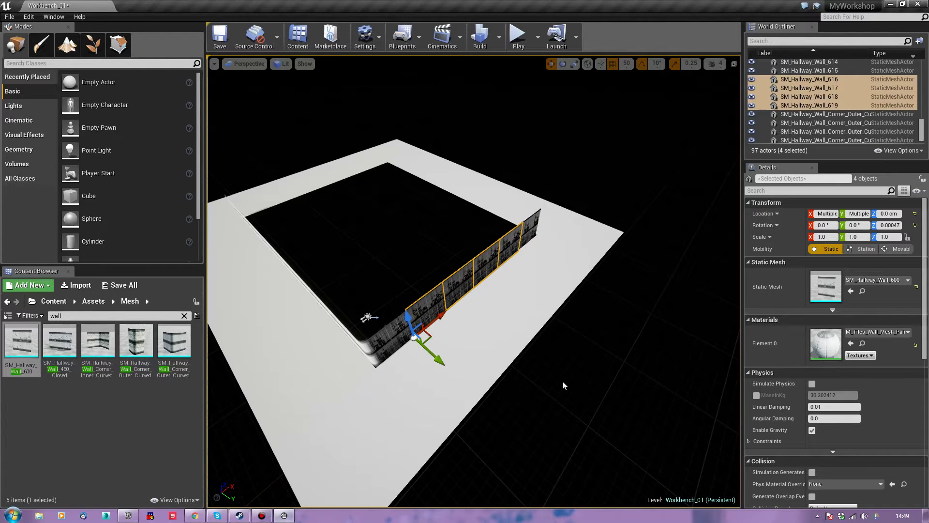
Play the level from a point on the hallway floor and walk along the inner walls to inspect them
left_click(547, 396)
right_click_drag(548, 396, 460, 313)
right_click(461, 314)
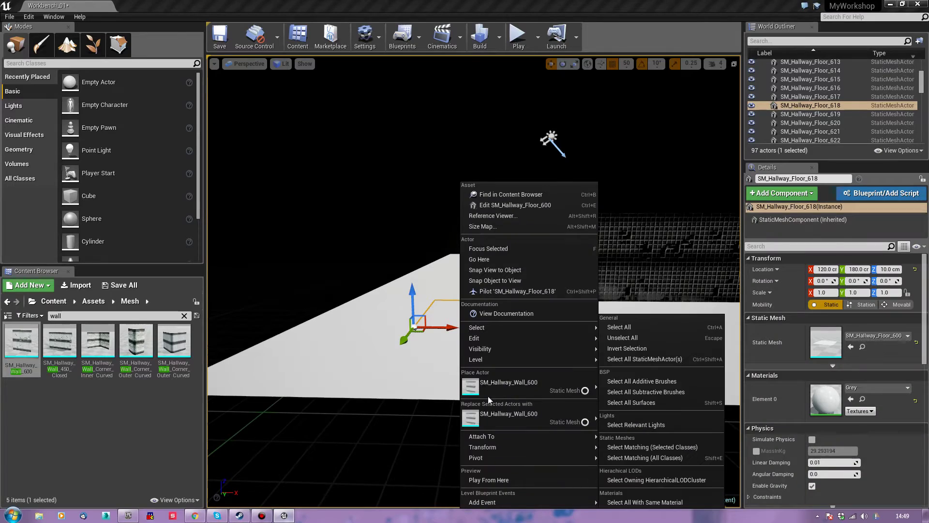
left_click(499, 480)
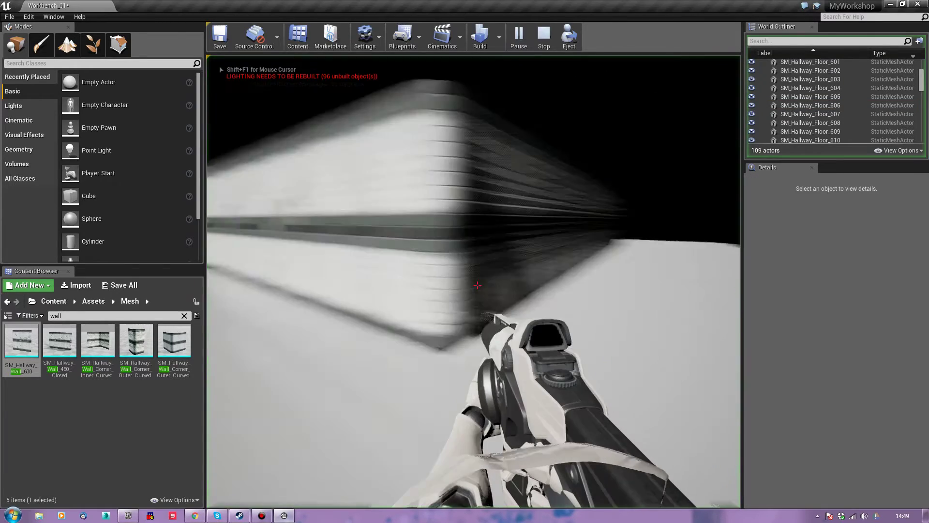
key("w")
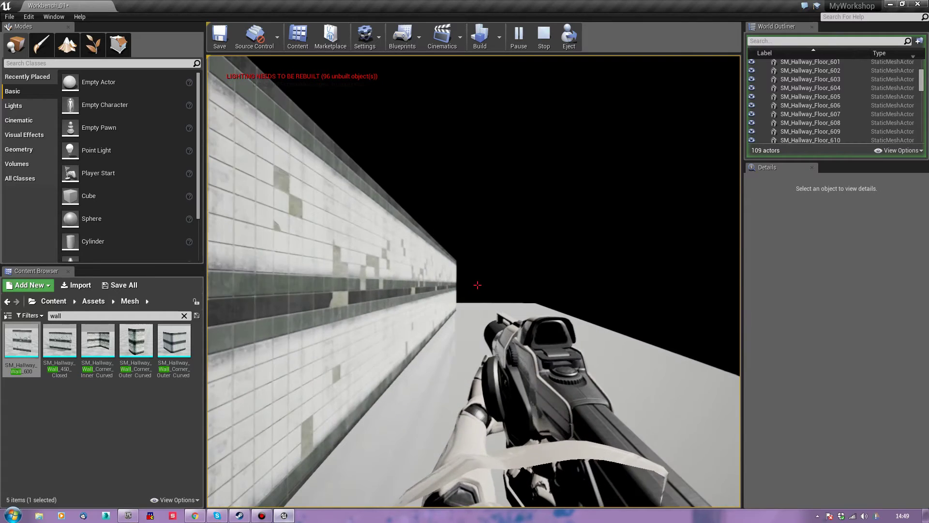
End the play test, add an inner curved corner wall mesh to the level and rotate it to 90° about the Z axis
key("Escape")
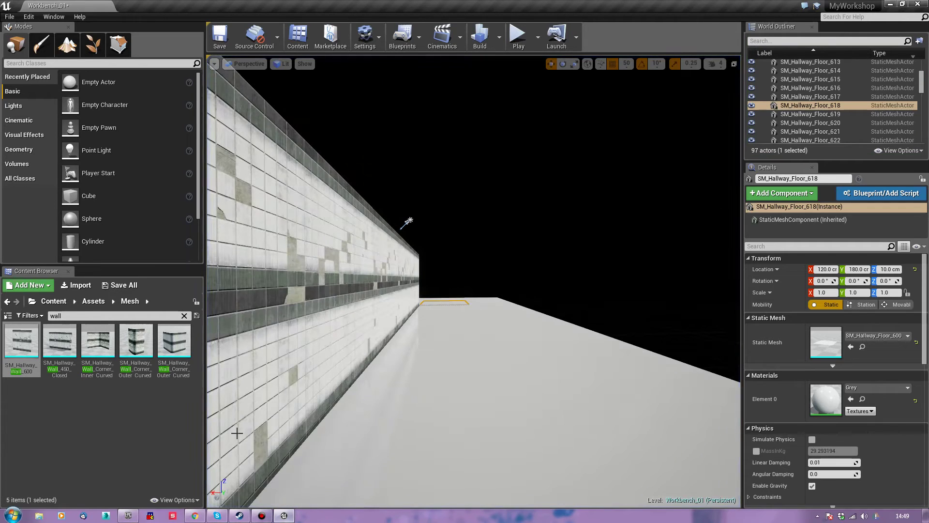
right_click_drag(534, 326, 445, 339)
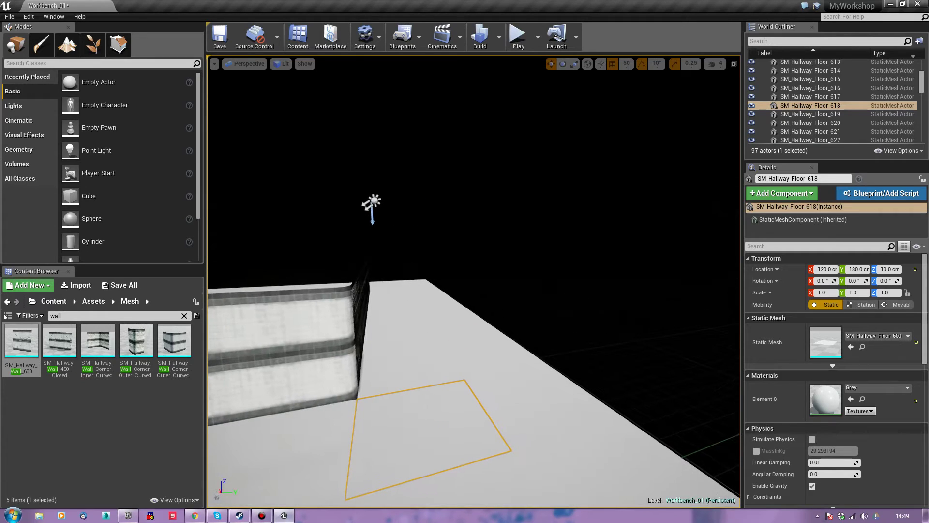
left_click_drag(98, 341, 390, 301)
mouse_move(446, 344)
right_mouse_down()
mouse_move(455, 320)
mouse_move(458, 368)
mouse_move(440, 336)
right_mouse_up()
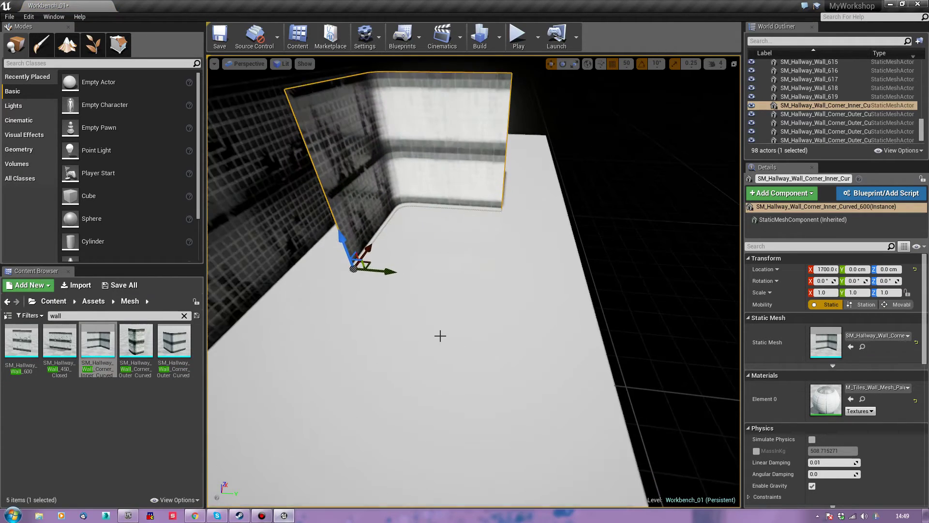
key("e")
left_click_drag(388, 287, 406, 273)
Move the inner corner wall to the floor's outer corner, at X 2820 and Y about 195
right_click_drag(406, 273, 451, 357)
key("r")
right_click_drag(504, 365, 561, 350)
key("w")
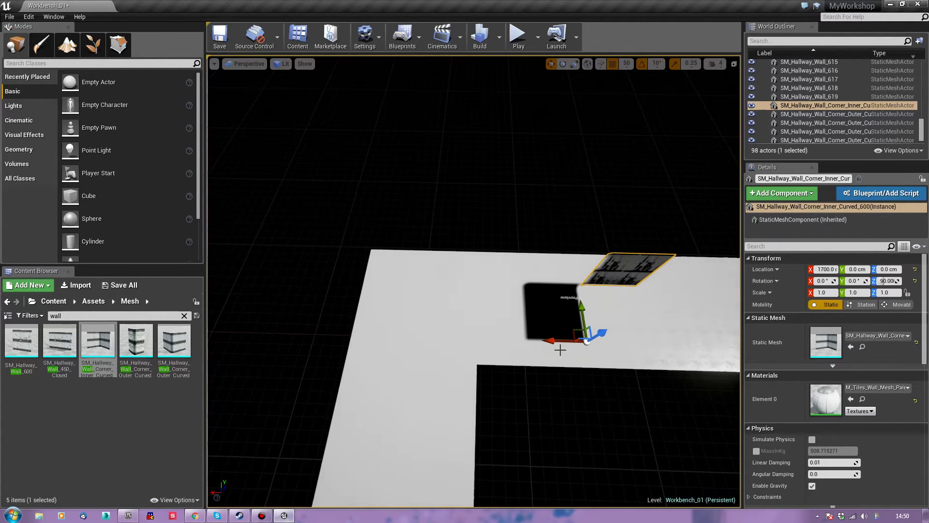
left_click_drag(564, 343, 317, 330)
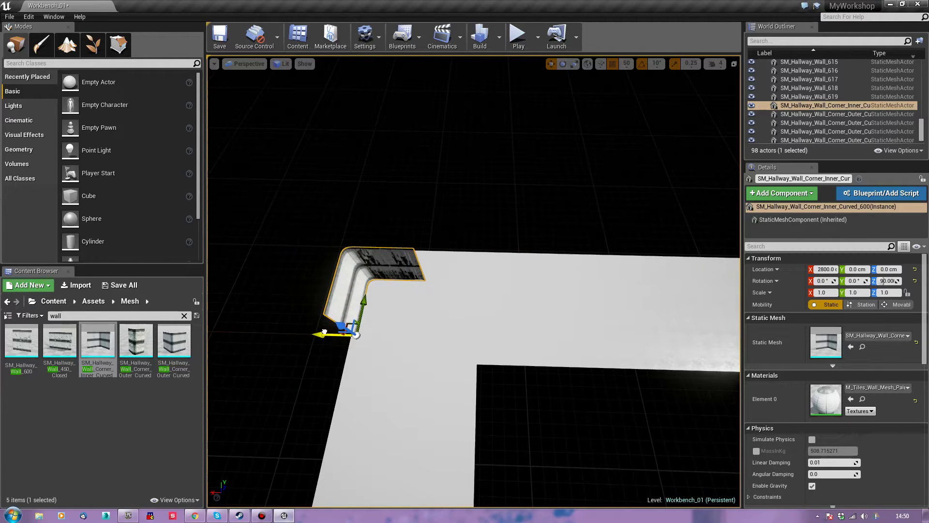
right_click_drag(474, 281, 401, 344)
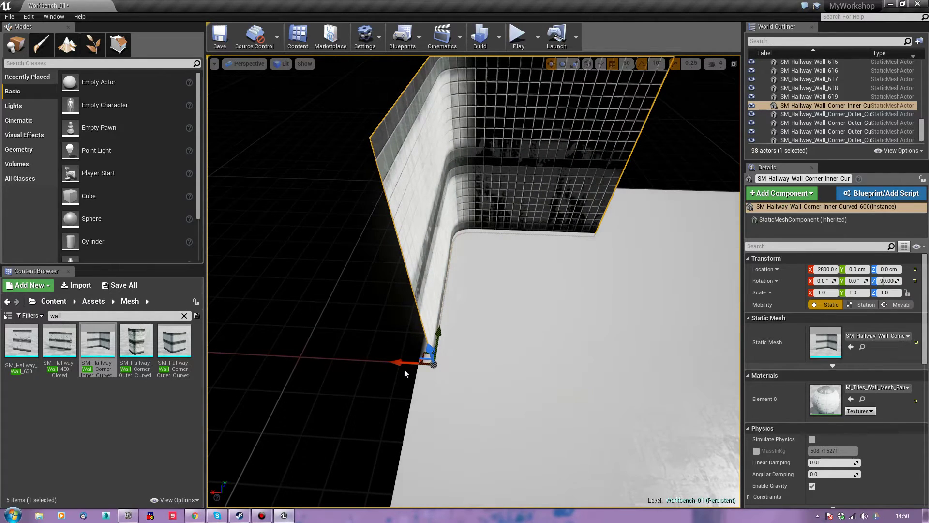
left_click_drag(403, 361, 445, 253)
Duplicate the inner corner wall to the next outer corner at Y -3105 and rotate the copy to 0° about the Z axis
right_click_drag(535, 271, 407, 281)
key("s")
key("s")
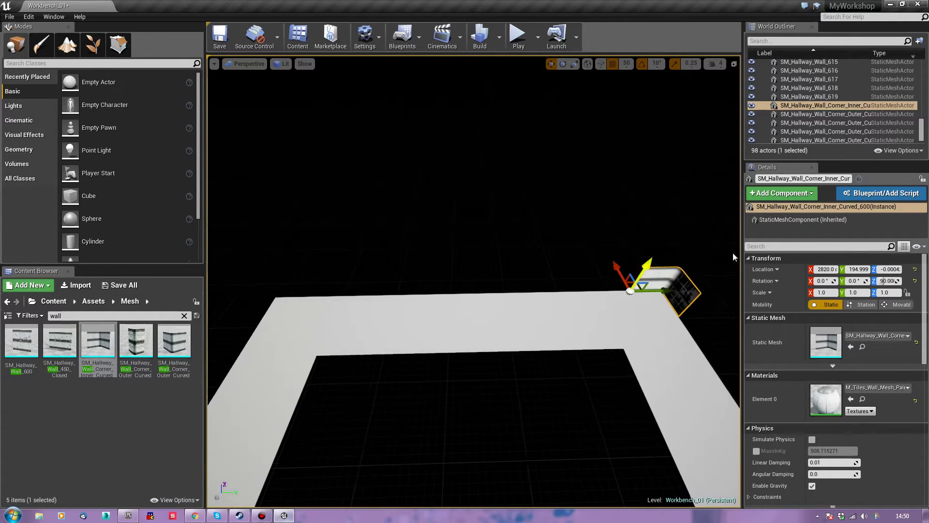
left_click_drag(660, 292, 560, 302, "alt")
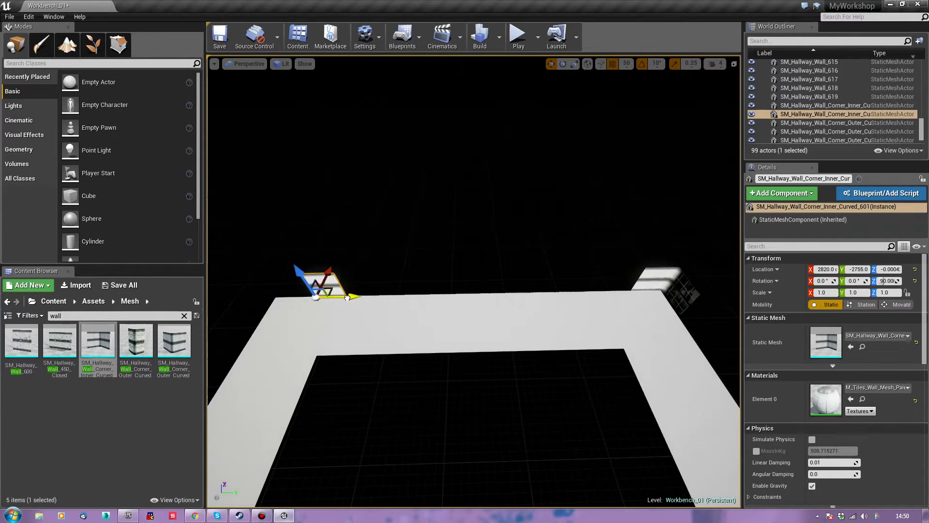
key("w")
right_click_drag(327, 344, 242, 361)
key("e")
left_click_drag(437, 371, 338, 341)
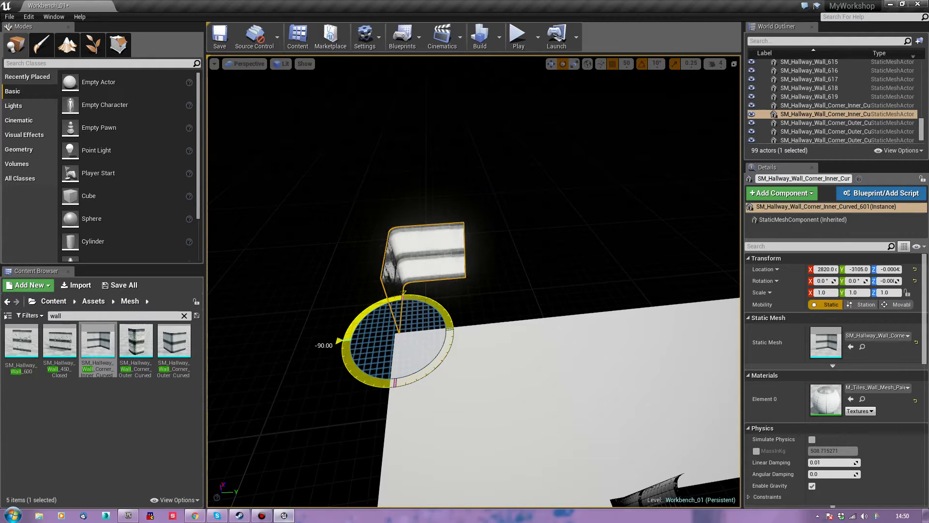
Select the original inner corner wall, raise it to Z 10 and shift it to Y 180, flush with the floor edge
mouse_move(553, 352)
right_mouse_down()
mouse_move(625, 356)
mouse_move(571, 350)
mouse_move(711, 339)
mouse_move(552, 345)
right_mouse_up()
key("w")
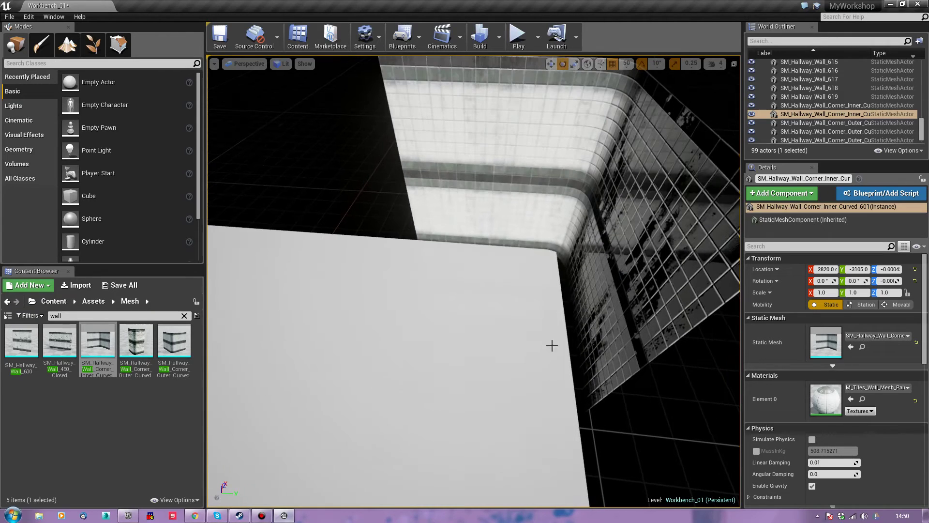
left_click(535, 209)
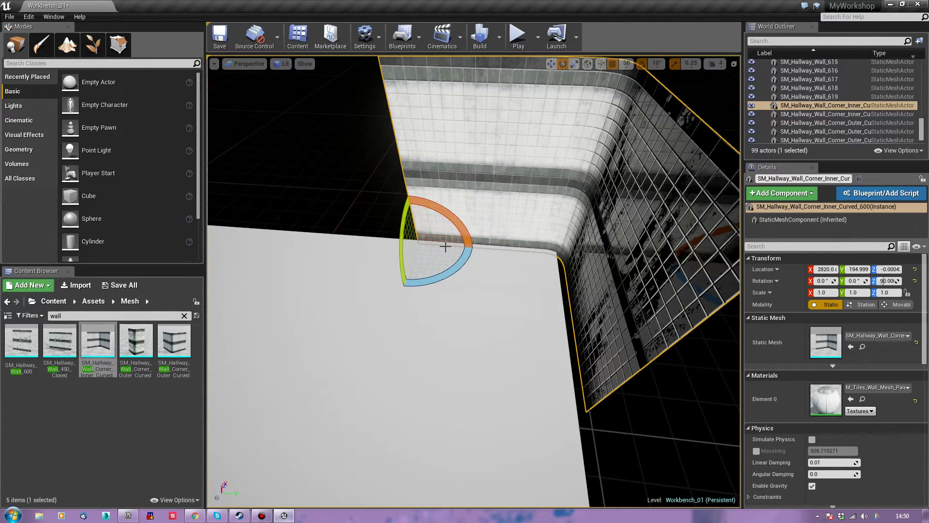
key("r")
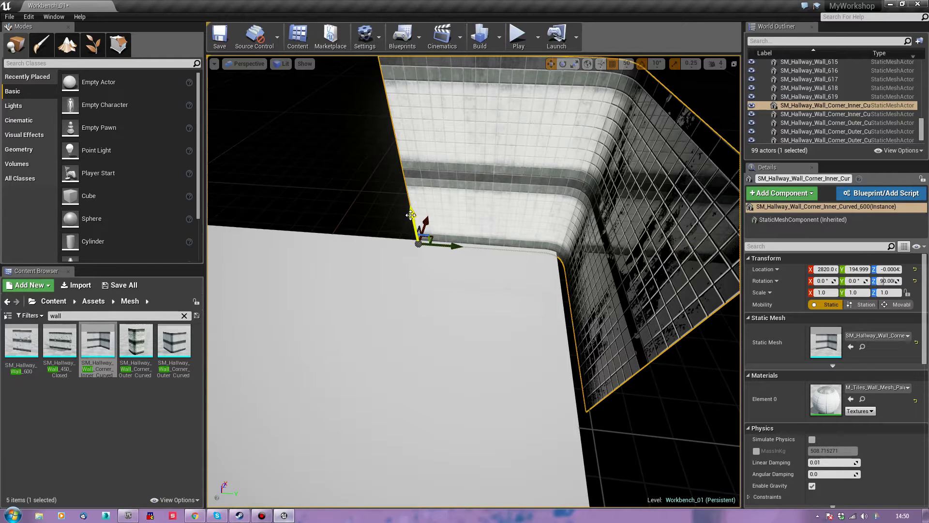
left_click_drag(411, 214, 411, 210)
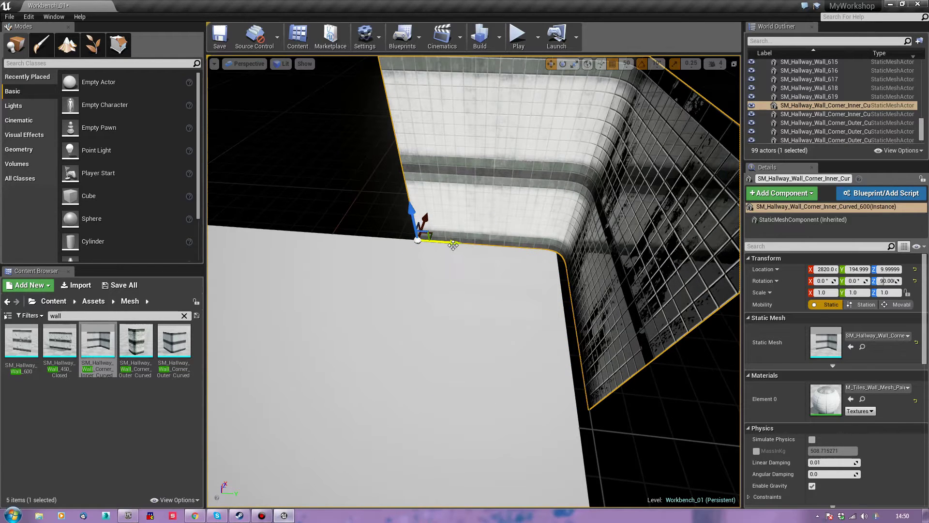
left_click_drag(452, 243, 444, 244)
Move the copied corner wall to X 2520 and Z 10, and align it along Y with the floor's outer edge
right_click_drag(452, 306, 281, 205)
right_click_drag(535, 347, 536, 347)
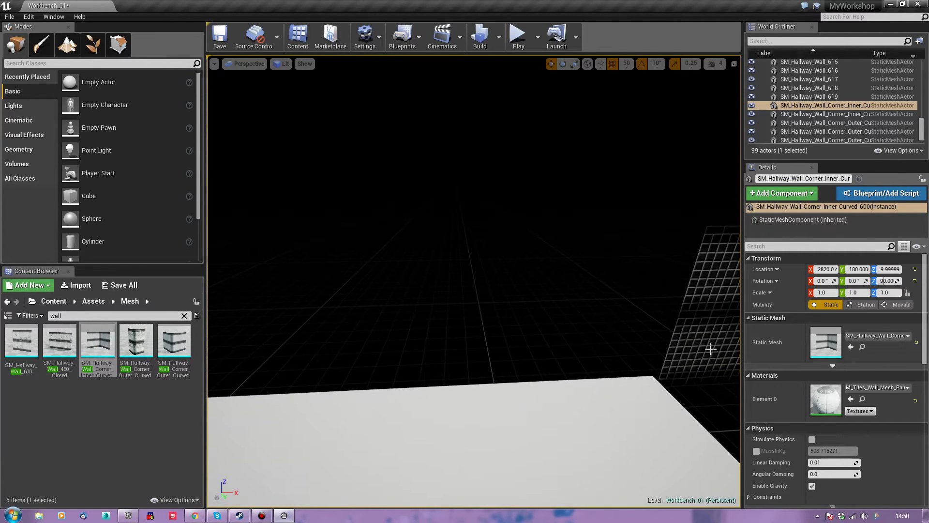
left_click(710, 349)
right_click_drag(697, 390, 684, 376)
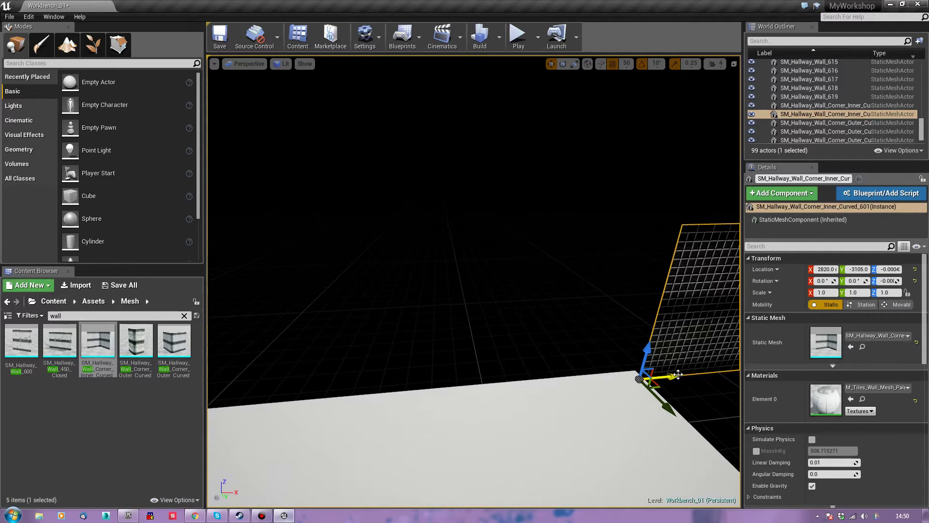
left_click_drag(671, 376, 536, 393)
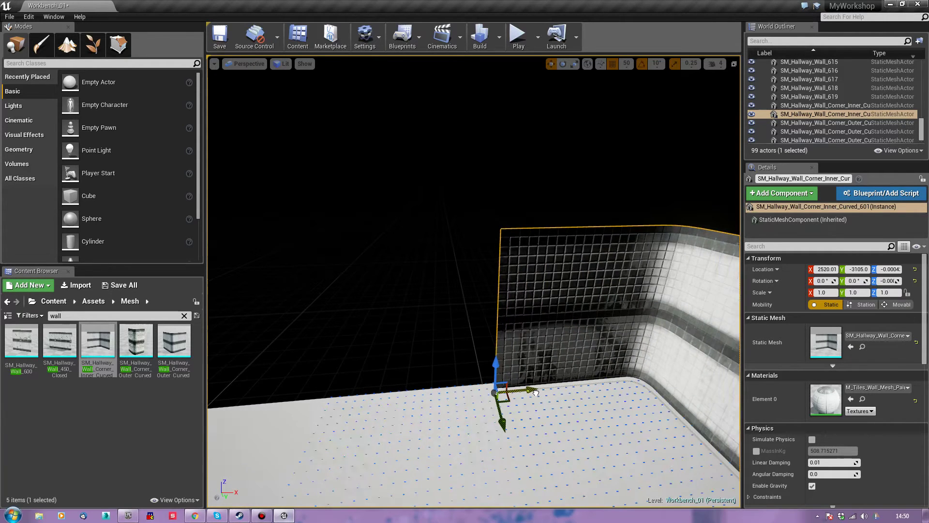
left_click_drag(496, 367, 495, 361)
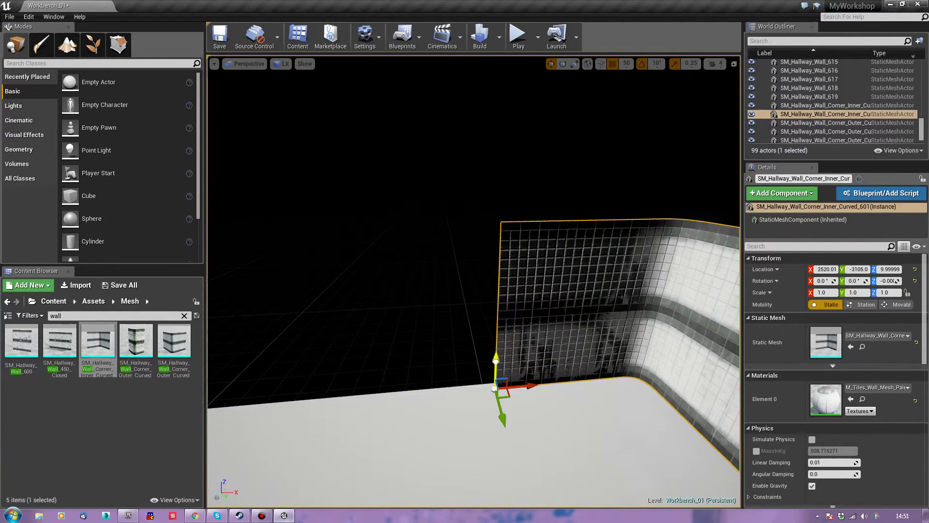
right_click_drag(539, 427, 692, 435)
key("a")
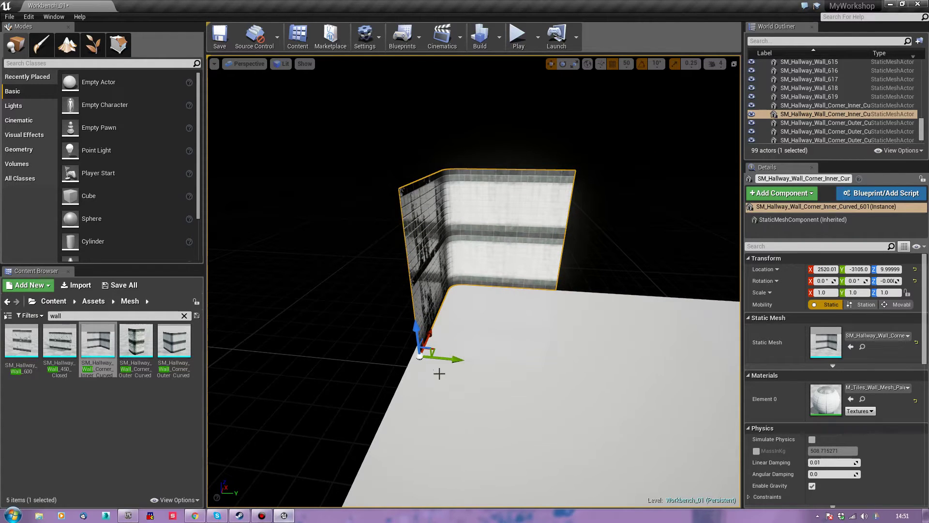
left_click_drag(449, 359, 439, 360)
Select both inner corner walls and duplicate them along the X axis to the opposite side of the floor
right_click_drag(450, 368, 576, 344)
left_click(544, 214, "ctrl")
key("s")
right_click_drag(478, 226, 518, 226)
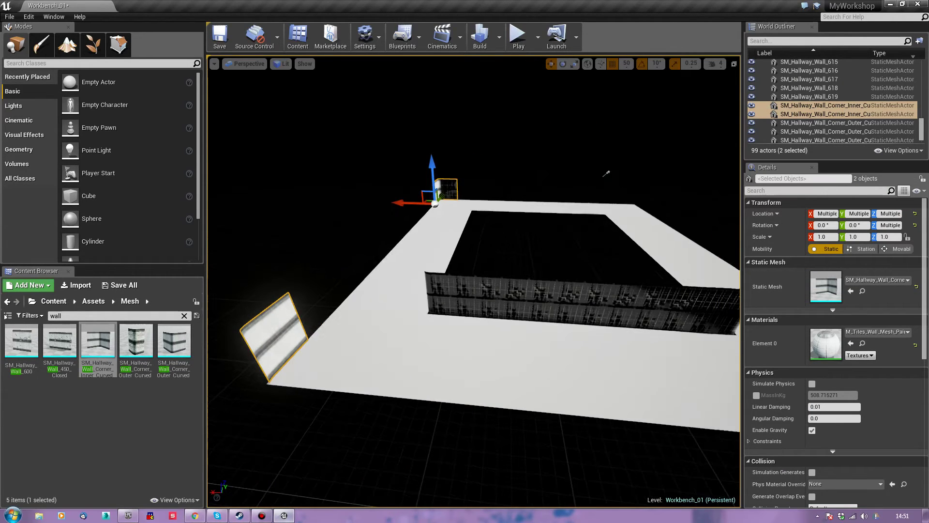
left_click_drag(398, 202, 731, 424, "alt")
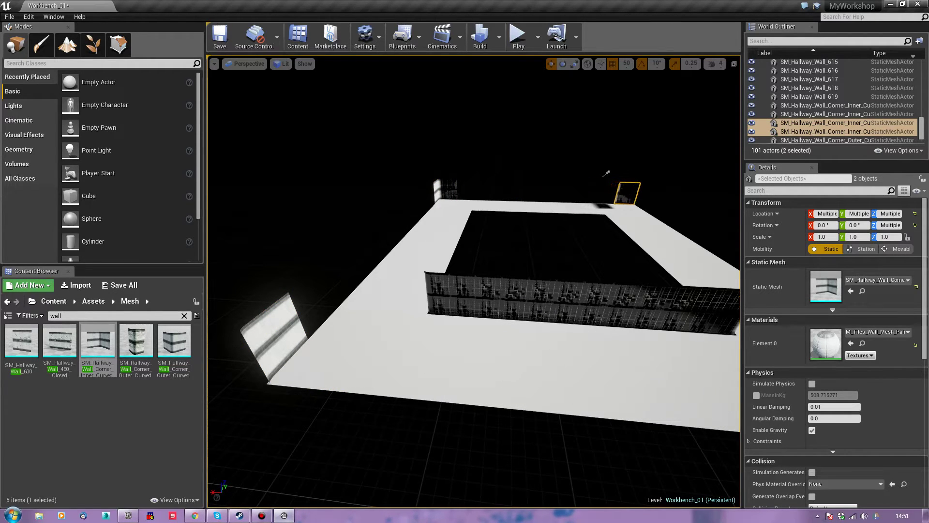
Rotate the two copies a quarter turn about the Z axis and move them until one fits its outer floor corner
right_click_drag(575, 273, 668, 310)
key("w")
right_click_drag(644, 266, 545, 314)
key("e")
left_click_drag(589, 258, 523, 261)
key("w")
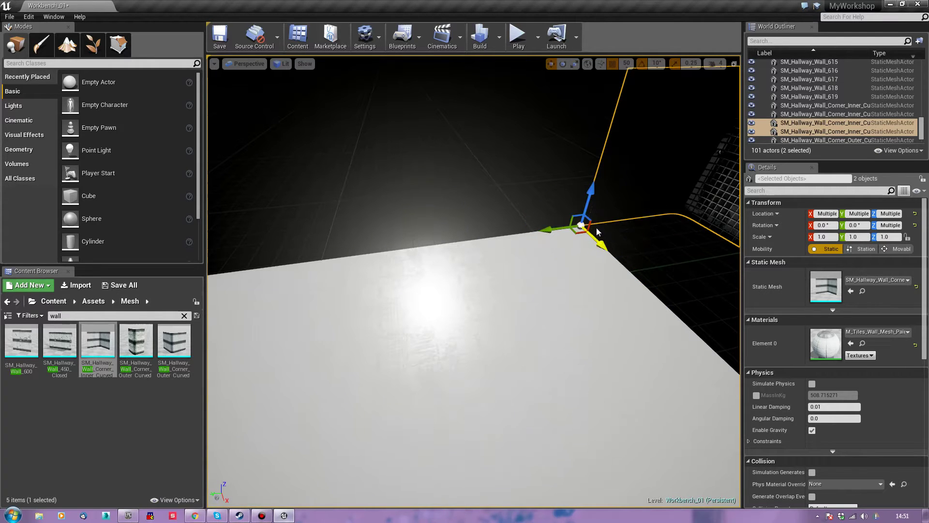
left_click_drag(560, 229, 436, 269)
Select only the other copied corner wall and move it to the remaining outer corner, at about X -180 and Y 180
right_click_drag(421, 295, 314, 266)
right_click_drag(571, 233, 342, 239)
right_click_drag(455, 277, 455, 277)
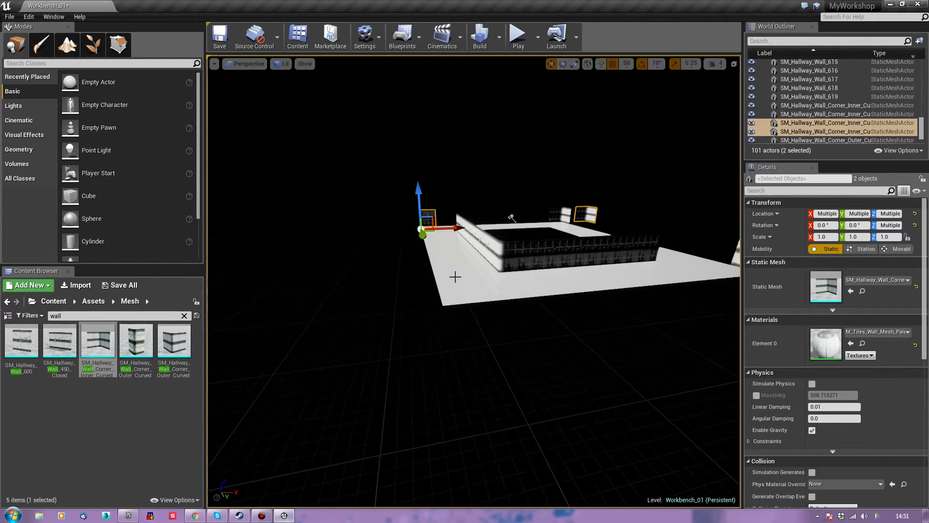
left_click(583, 215)
mouse_move(583, 215)
right_mouse_down()
mouse_move(583, 271)
mouse_move(581, 215)
right_mouse_up()
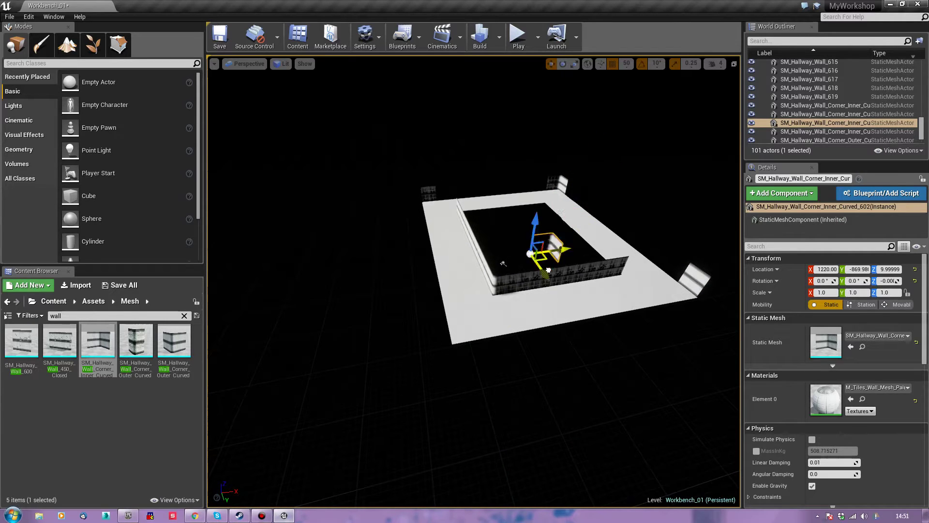
right_click_drag(460, 352, 557, 314)
Rotate that corner wall to 180° about the Z axis and fit it to the floor corner at X 120 and Y 480
key("e")
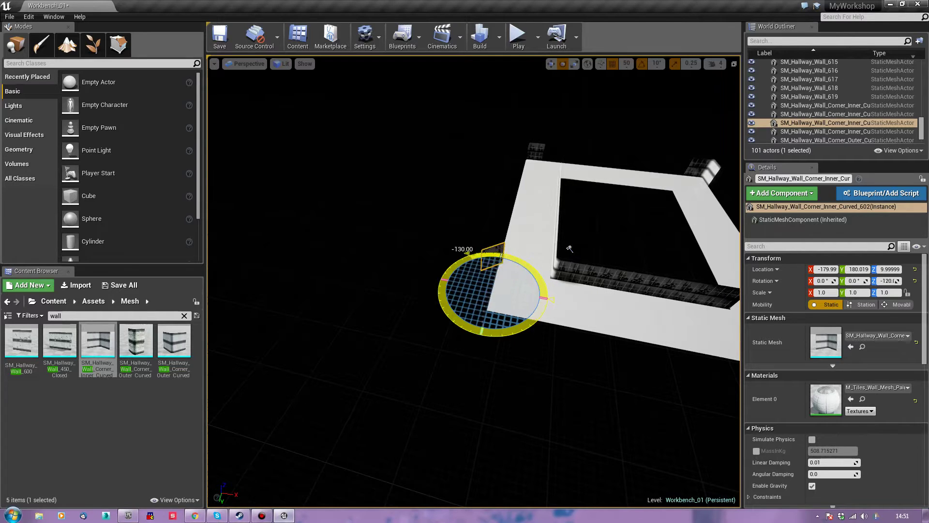
left_click_drag(544, 317, 541, 321)
key("r")
mouse_move(540, 321)
right_mouse_down()
mouse_move(480, 321)
mouse_move(431, 281)
mouse_move(542, 307)
right_mouse_up()
key("ctrl+grave")
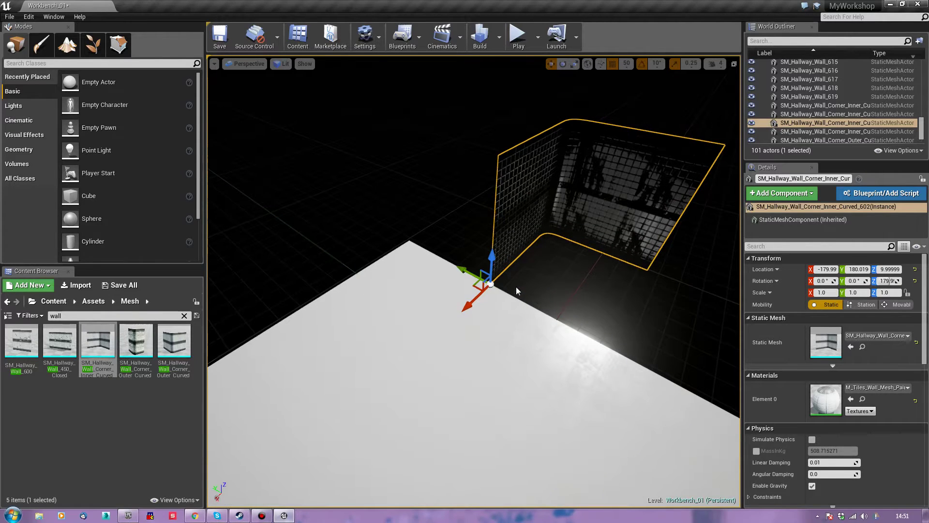
left_click_drag(475, 285, 299, 305)
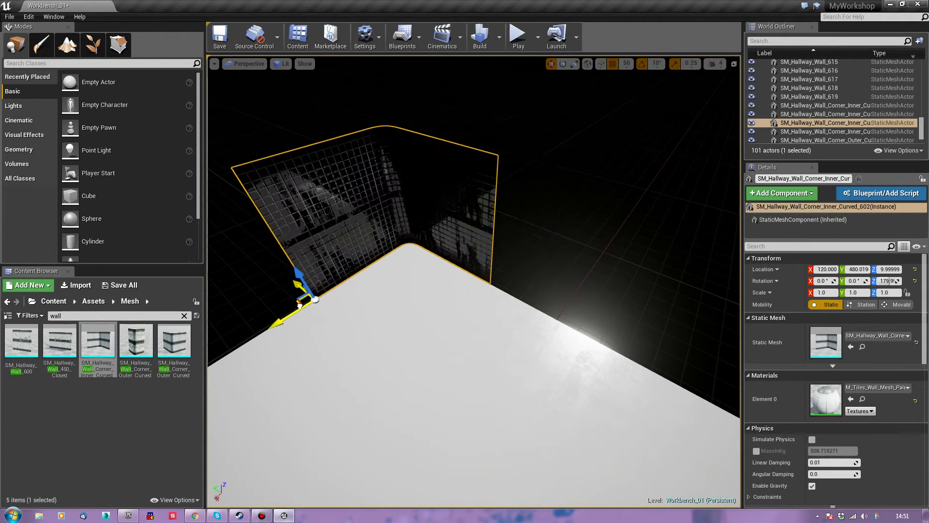
Select the four straight walls on the inner short edge near Y -120 and duplicate them towards the adjacent outer floor edge
left_click(579, 238)
right_click_drag(580, 239, 351, 213)
right_click_drag(499, 228, 568, 271)
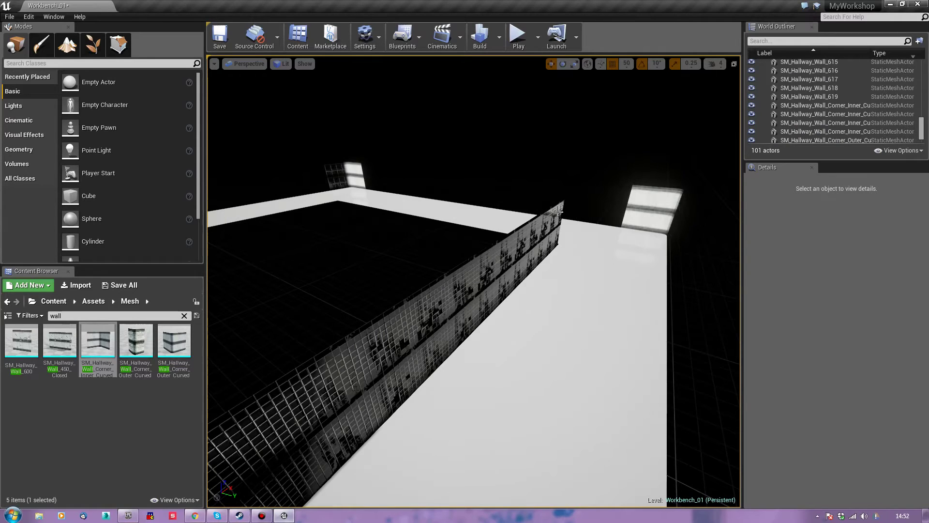
left_click(557, 228)
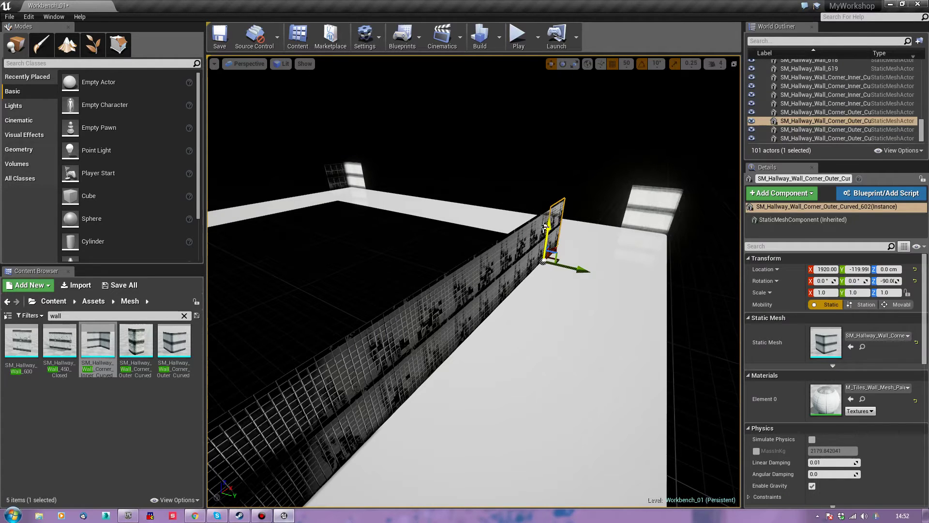
left_click(545, 227)
mouse_move(664, 290)
right_mouse_down()
mouse_move(593, 290)
mouse_move(605, 300)
mouse_move(666, 289)
right_mouse_up()
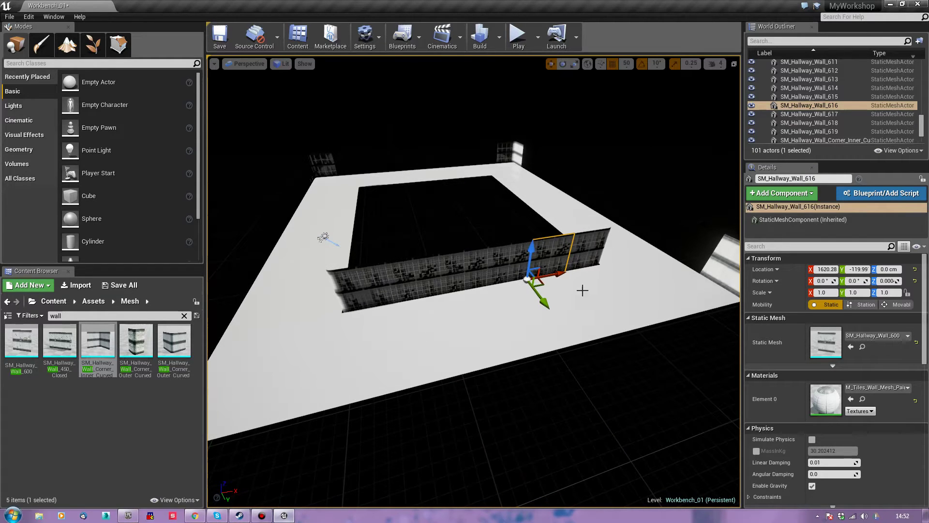
left_click(484, 270, "ctrl")
left_click(398, 290, "ctrl")
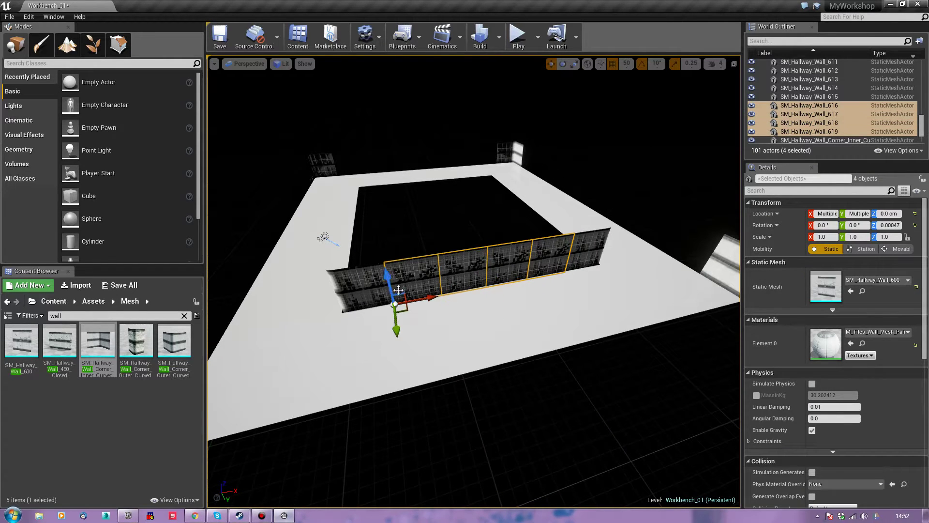
left_click_drag(395, 330, 405, 444, "alt")
Rotate the four copies to 180° about the Z axis and line them up beside the outer edge's corner wall
key("e")
left_click_drag(443, 417, 397, 448)
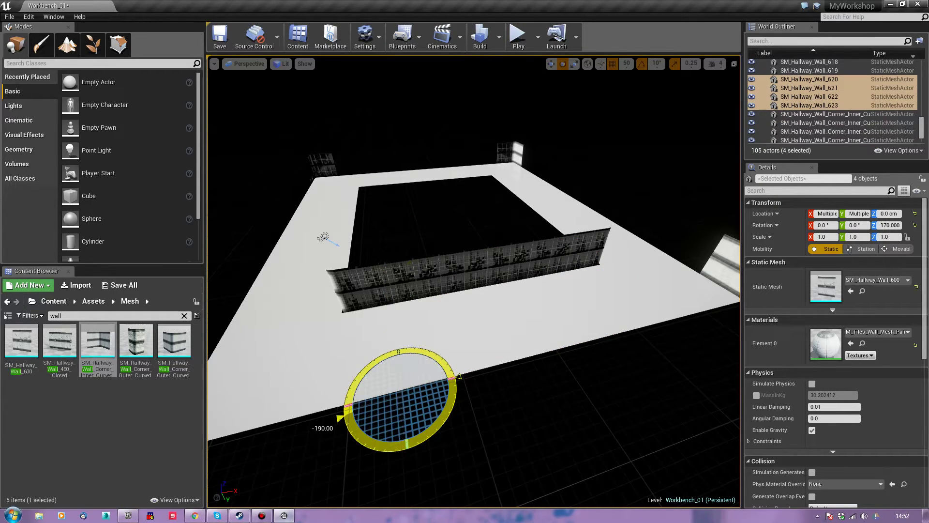
right_click_drag(595, 311, 397, 339)
right_click_drag(542, 290, 547, 316)
key("w")
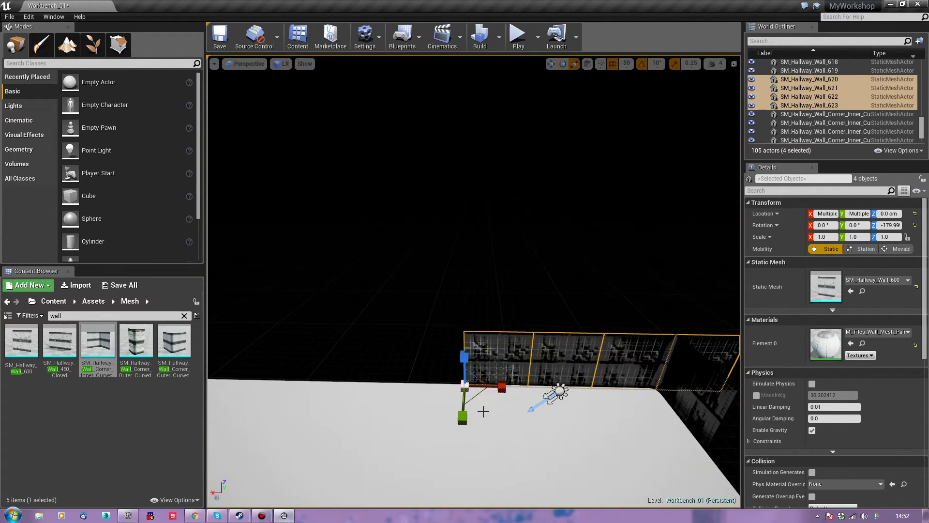
left_click_drag(443, 386, 322, 392)
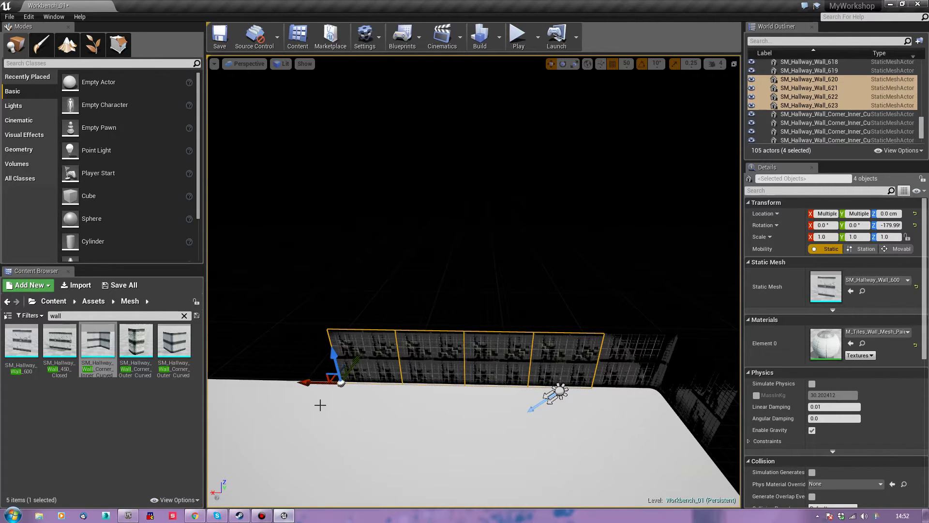
Select all 24 walls around the inner edge, corners and straight pieces together, and raise them to Z 10 cm
key("w")
right_click_drag(322, 392, 368, 363)
key("w")
right_click_drag(355, 451, 356, 449)
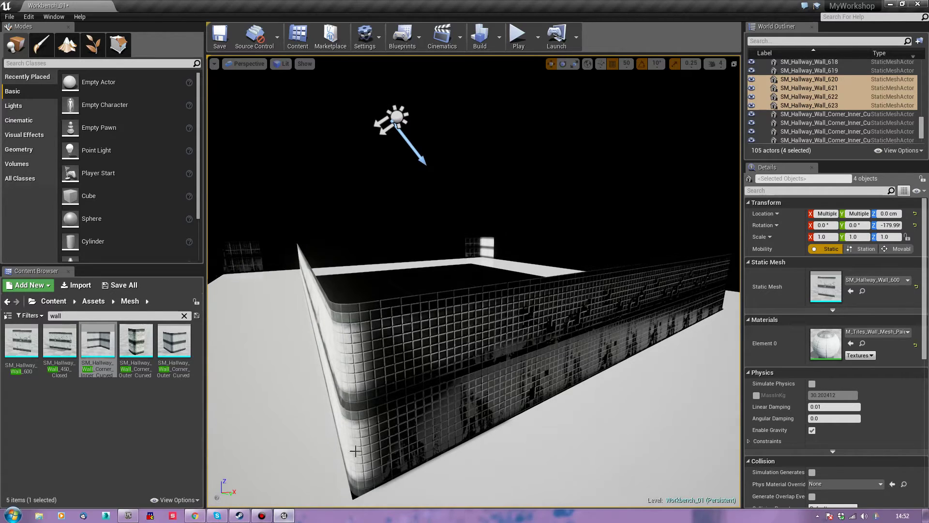
left_click(392, 447)
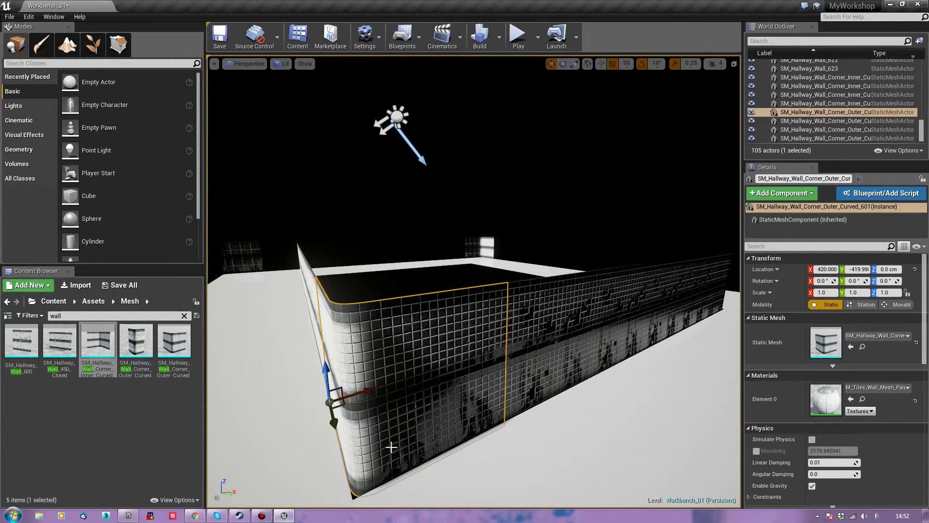
right_click_drag(563, 445, 417, 352)
key("s")
left_click(414, 350, "ctrl")
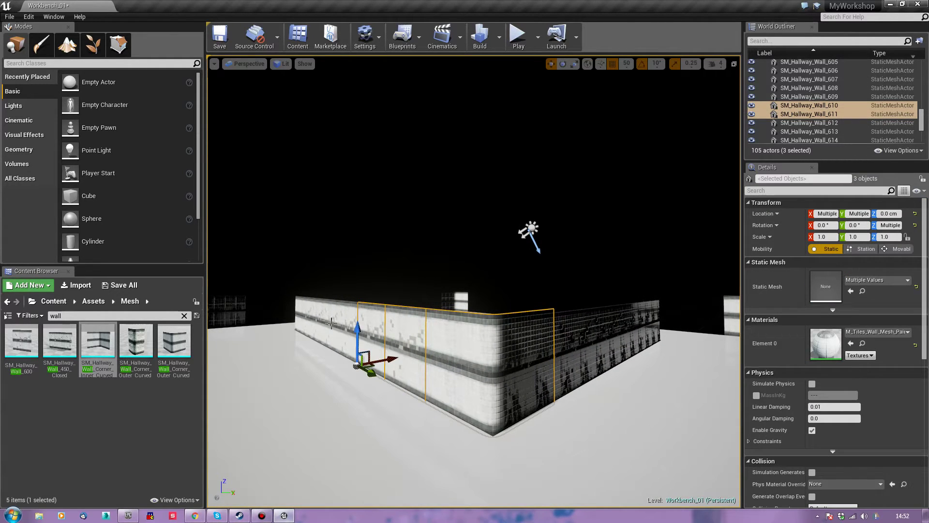
left_click(297, 307, "ctrl")
left_click(575, 376, "ctrl")
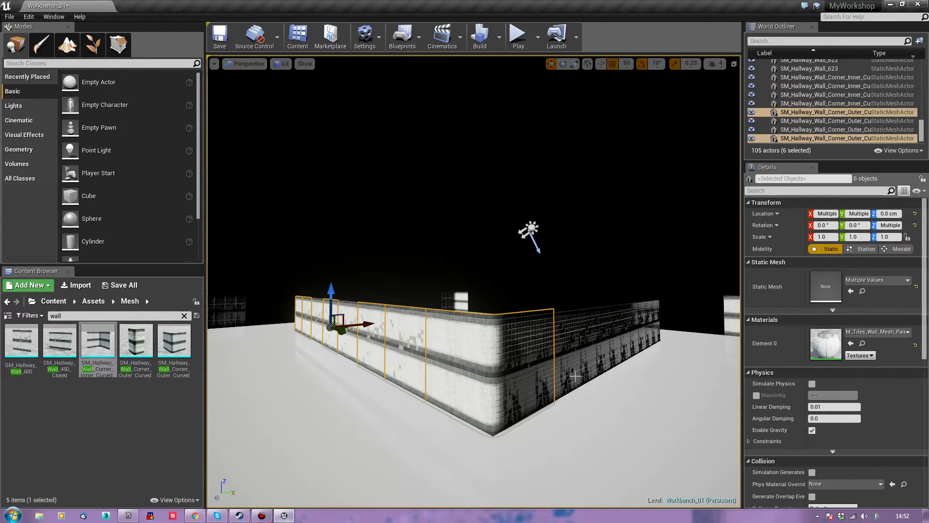
left_click(568, 372, "ctrl")
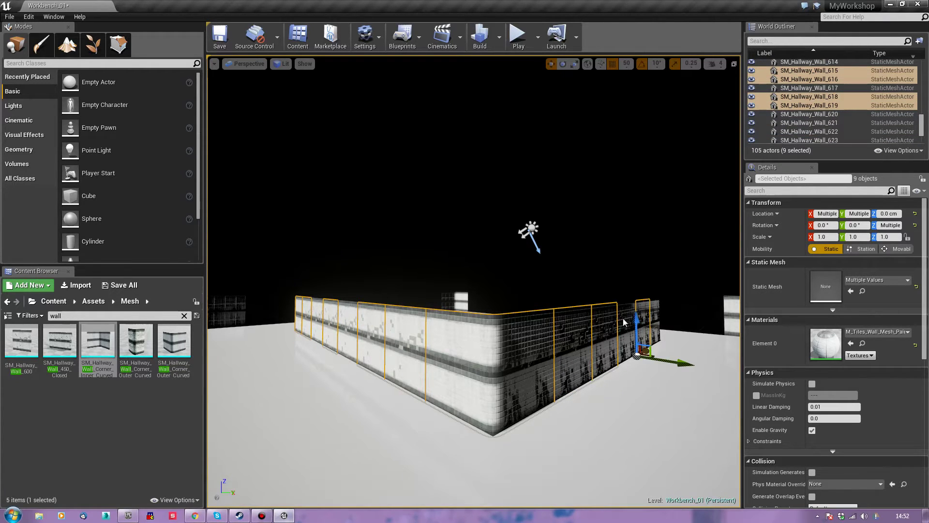
left_click(660, 310, "ctrl")
right_click_drag(660, 310, 702, 326)
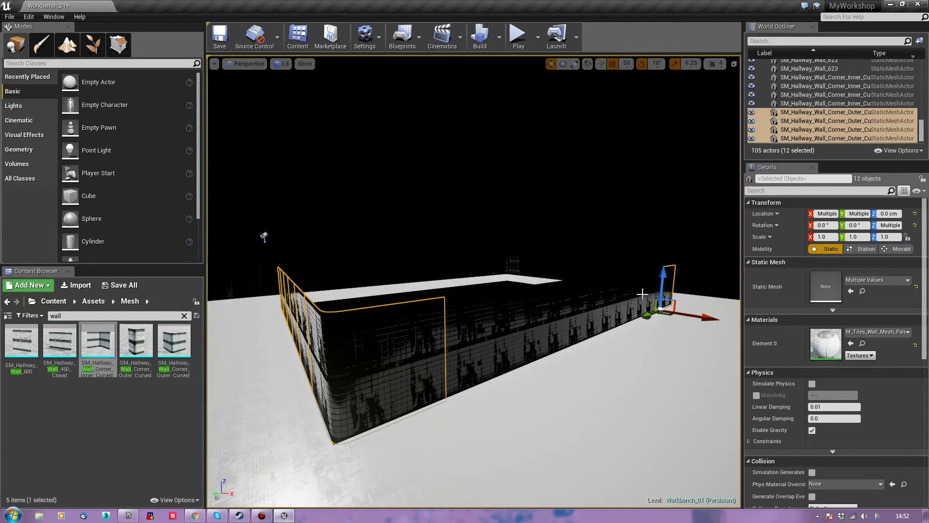
left_click(628, 300, "ctrl")
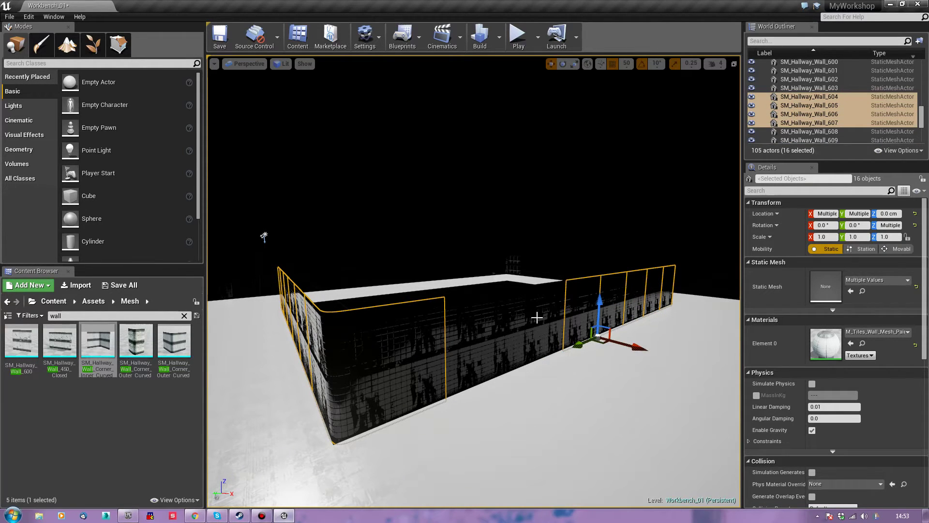
left_click(477, 337, "ctrl")
right_click_drag(402, 356, 322, 355)
right_click_drag(581, 257, 574, 257)
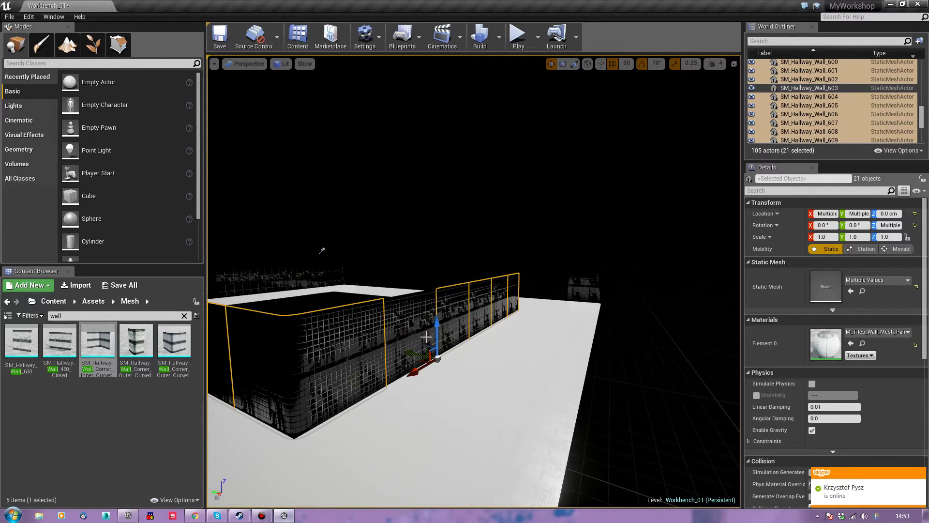
right_click_drag(547, 350, 433, 350)
right_click_drag(516, 239, 495, 346)
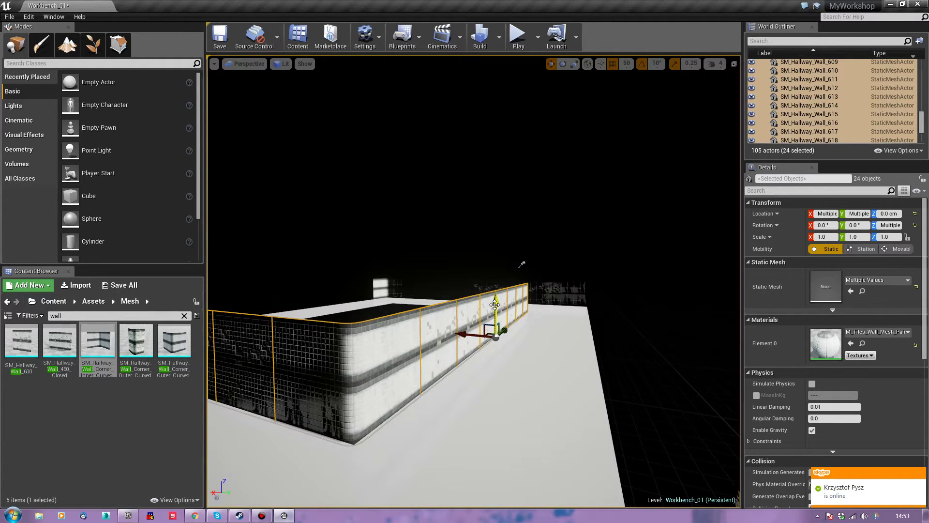
left_click_drag(496, 310, 494, 297)
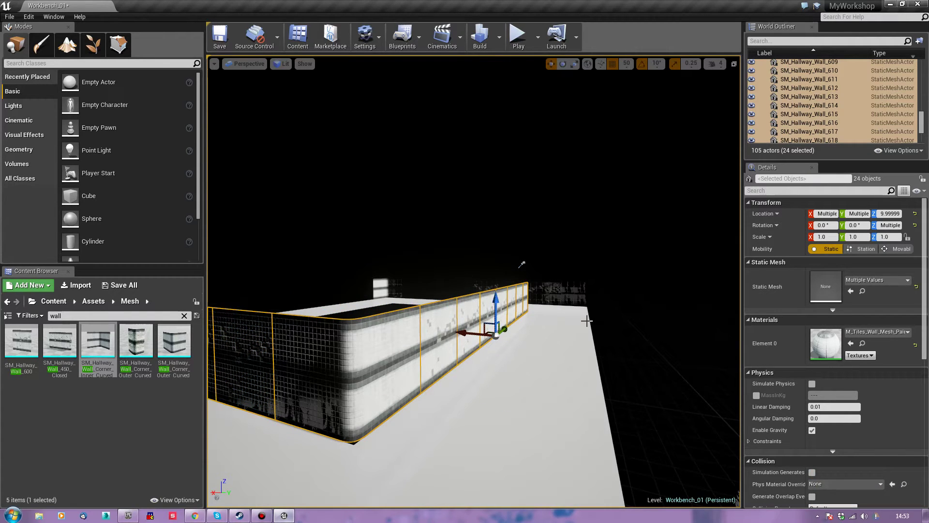
Select the four straight walls on the outer short edge, raise them to Z 10 cm and duplicate them along the edge to the other corner wall
right_click_drag(587, 321, 733, 329)
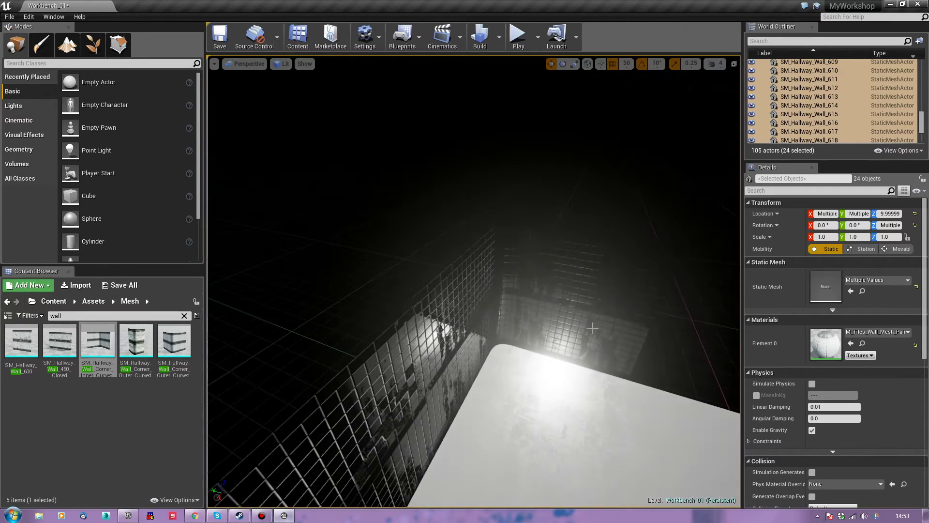
left_click(581, 309)
right_click_drag(552, 363, 392, 388)
left_click(427, 352)
left_click(363, 337, "ctrl")
right_click_drag(363, 336, 276, 271)
left_click(354, 365, "ctrl")
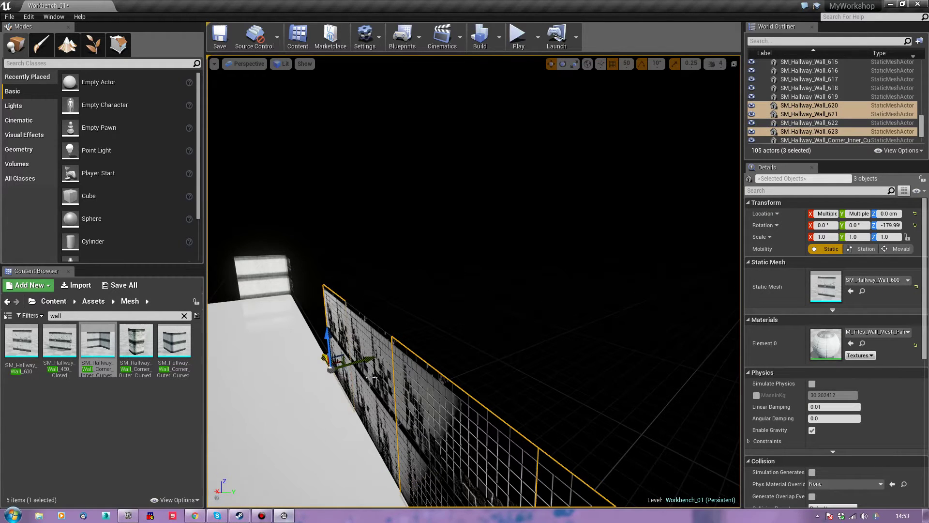
left_click(332, 356, "ctrl")
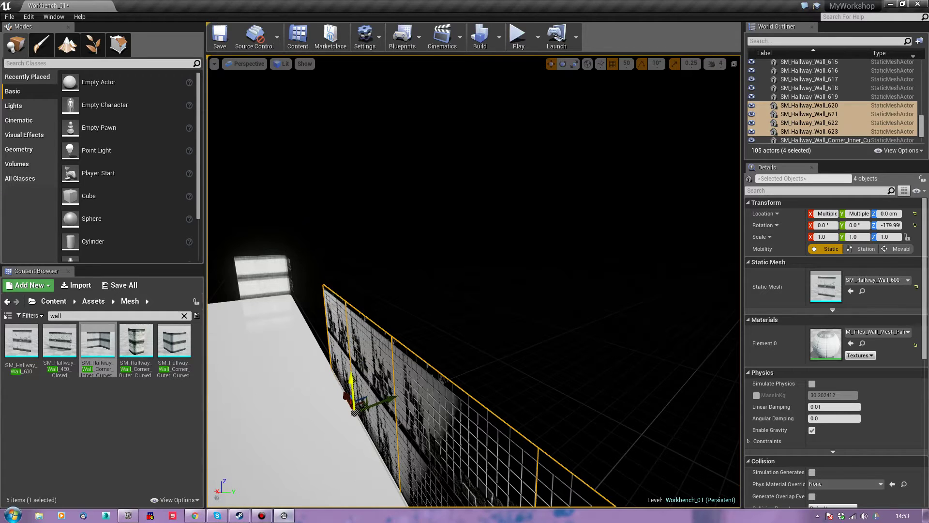
left_click_drag(352, 387, 352, 376)
right_click_drag(352, 375, 398, 428)
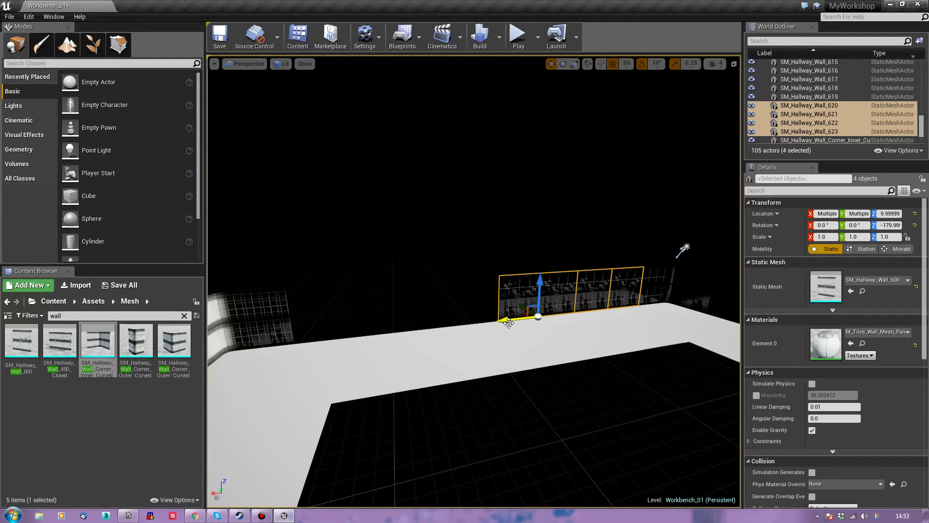
left_click_drag(509, 319, 248, 353, "alt")
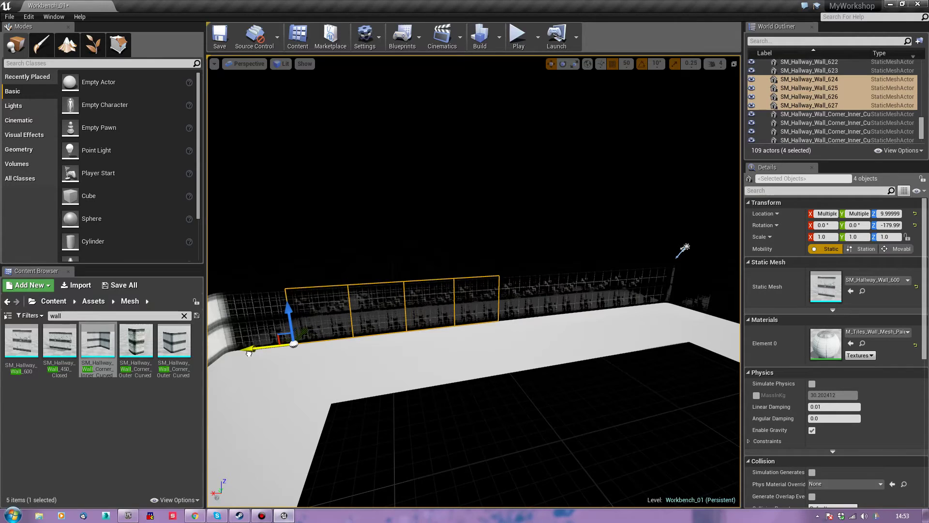
Select all eight straight walls on that outer short edge, without its corner wall, and duplicate them across to the opposite outer edge
left_click(644, 291, "ctrl")
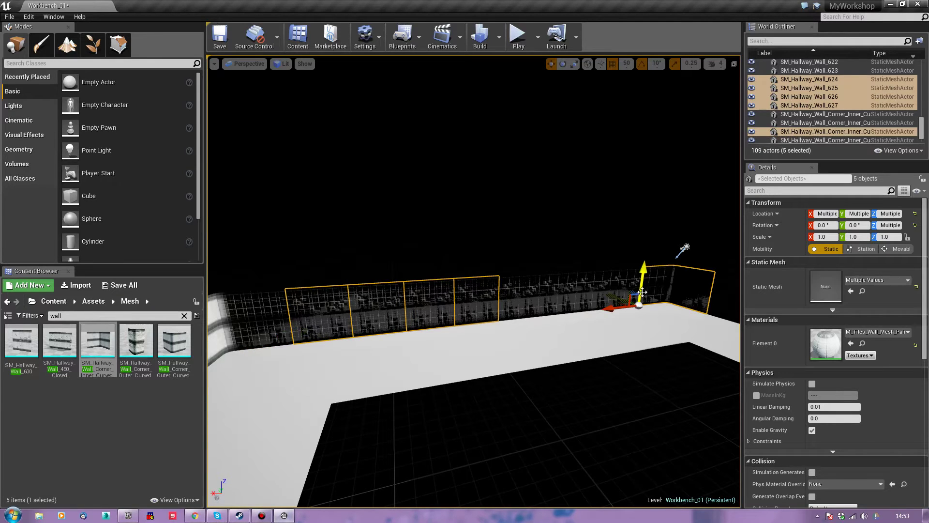
left_click(614, 293, "ctrl")
left_click(595, 295, "ctrl")
left_click(557, 294, "ctrl")
left_click(520, 293, "ctrl")
right_click_drag(557, 322, 436, 312)
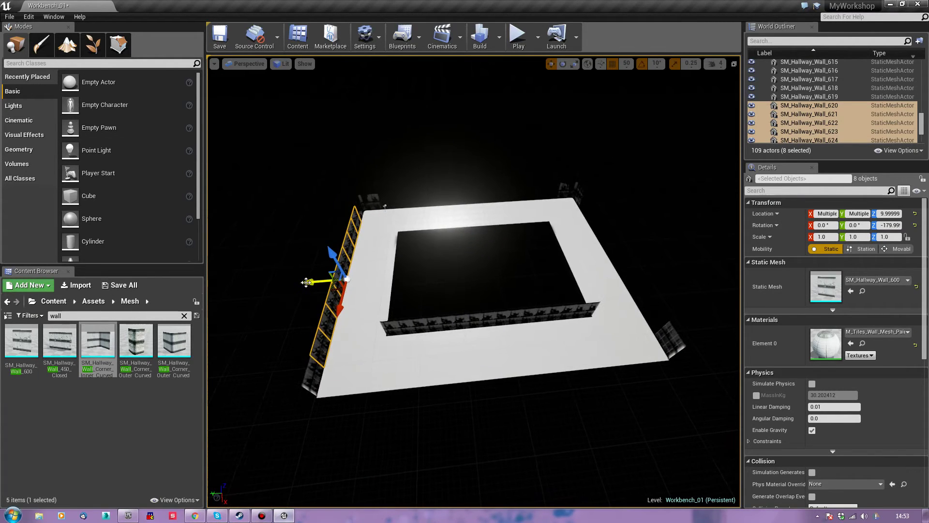
left_click_drag(313, 280, 491, 278, "alt")
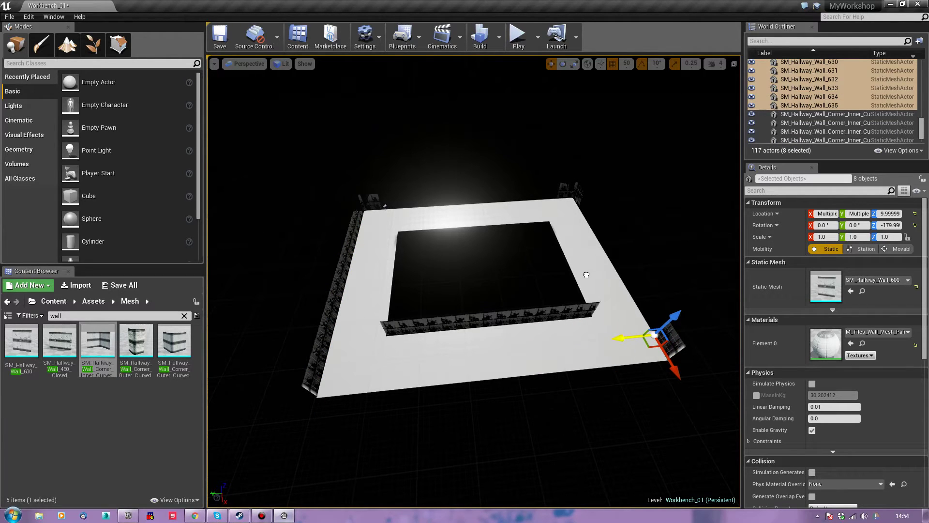
Rotate the eight copies by 180° about the Z axis and line them up between the two corner walls of the opposite short edge
key("e")
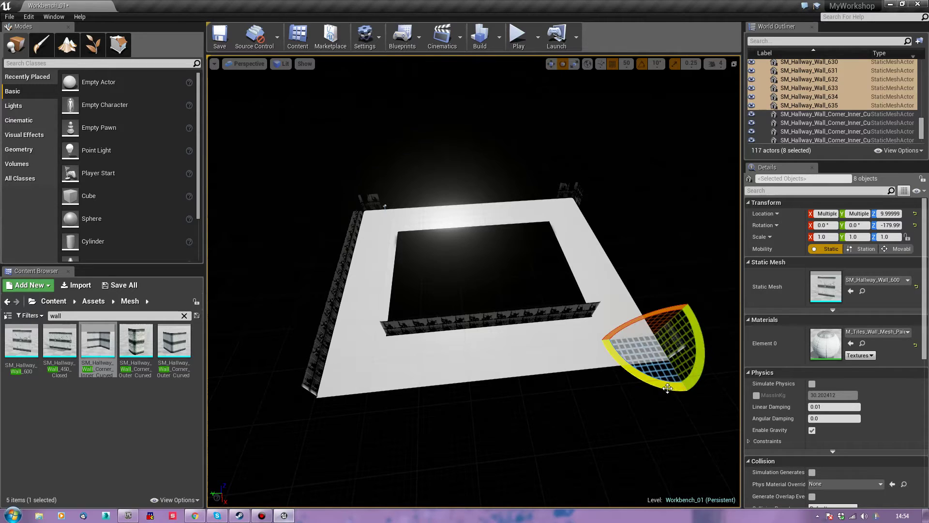
left_click_drag(668, 387, 690, 395)
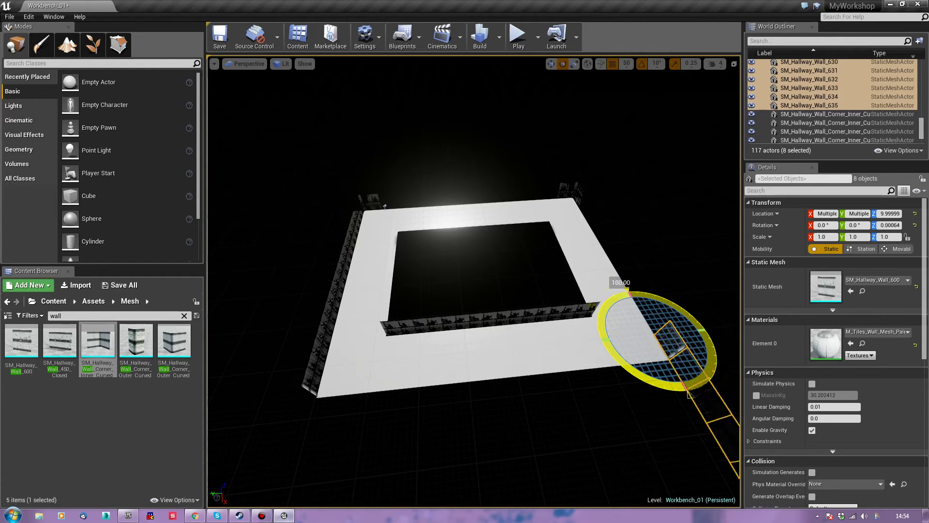
left_click_drag(691, 394, 691, 394)
key("f")
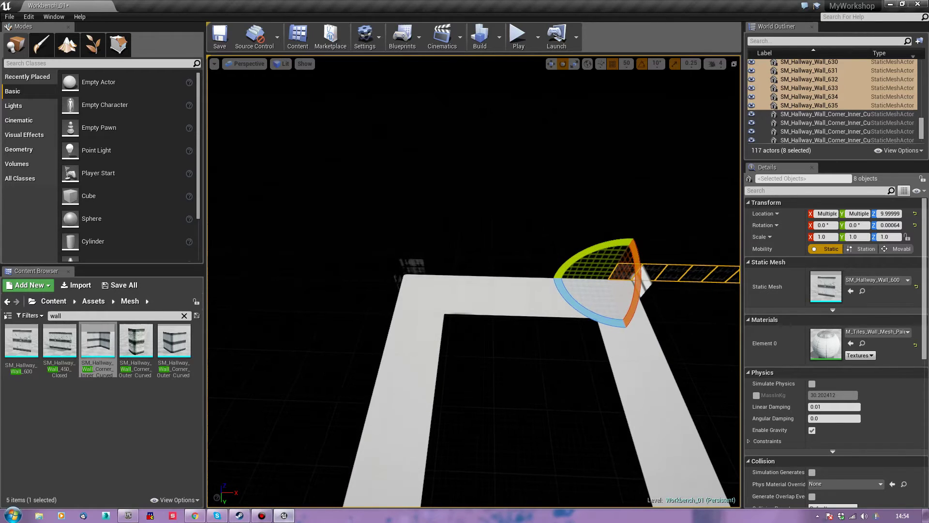
key("w")
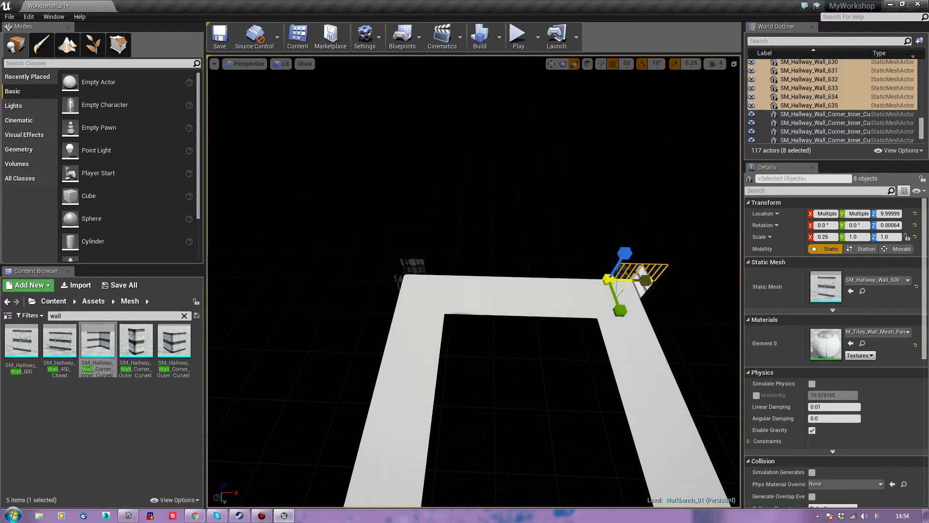
key("ctrl+z")
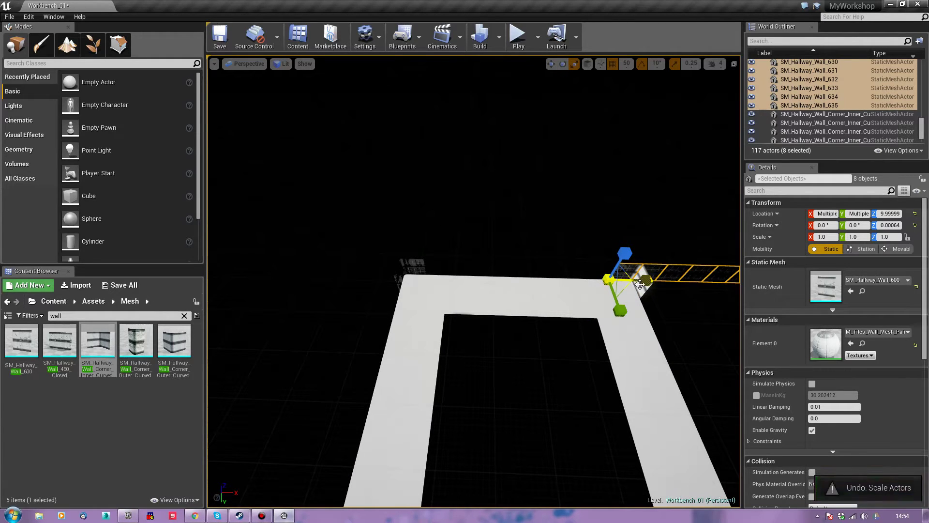
left_click_drag(629, 280, 481, 291)
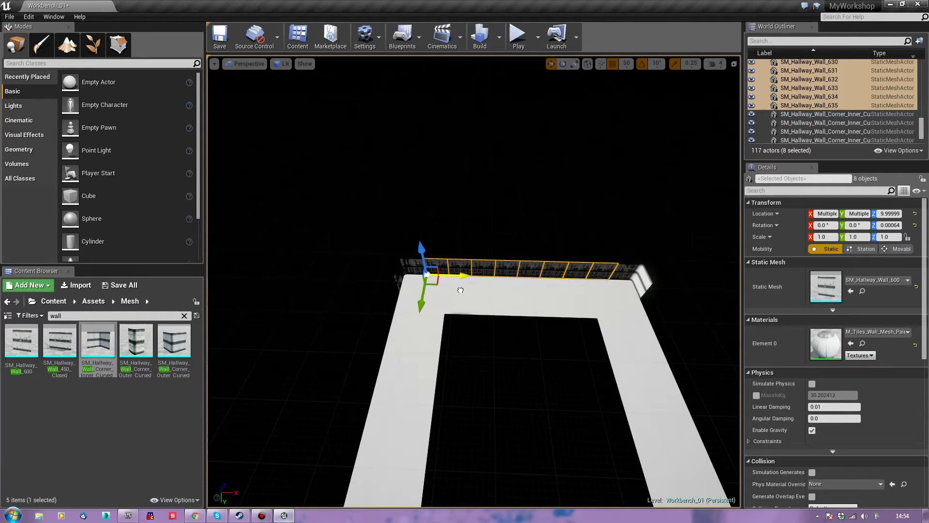
left_click(663, 260)
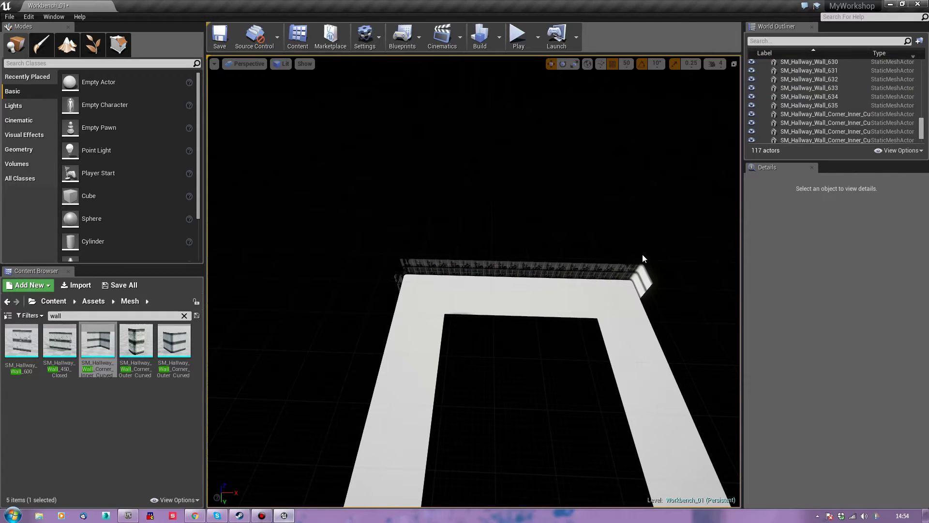
key("ctrl+z")
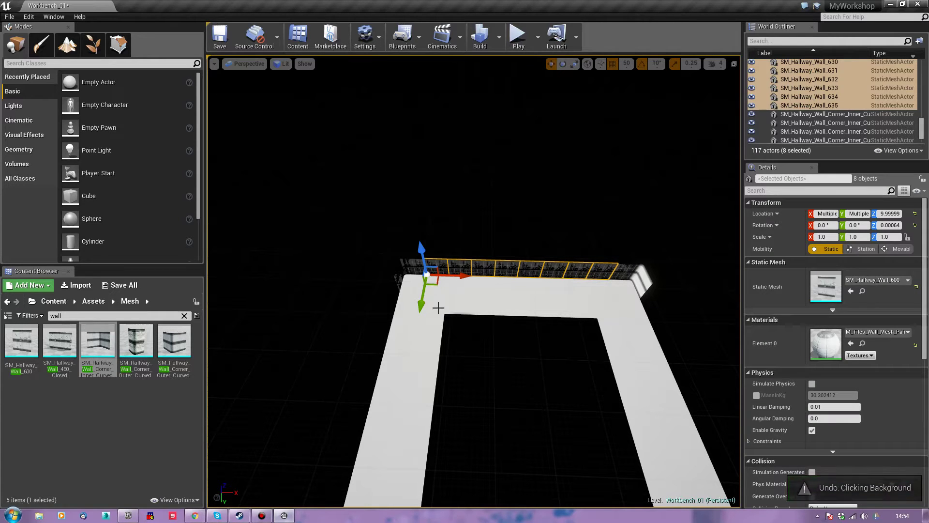
Duplicate the eight walls onto the adjacent long outer edge, rotate the copies to -90° about the Z axis and align them from its corner wall
left_click_drag(431, 279, 372, 447, "alt")
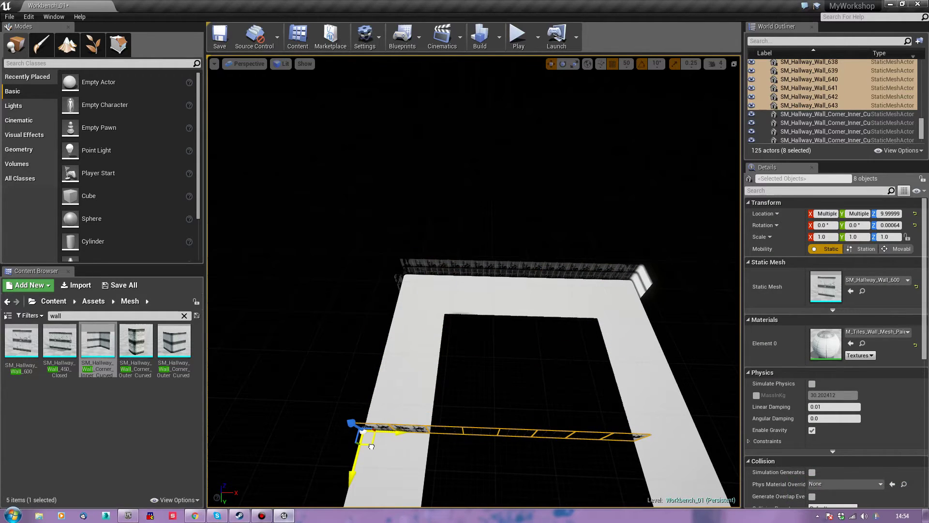
right_click_drag(426, 374, 286, 373)
key("e")
left_click_drag(426, 337, 431, 324)
key("w")
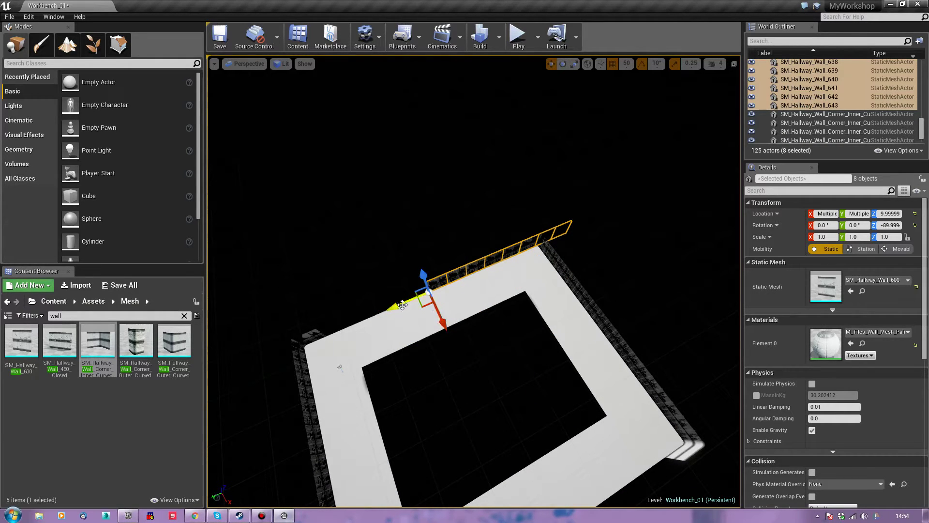
left_click_drag(376, 316, 329, 341)
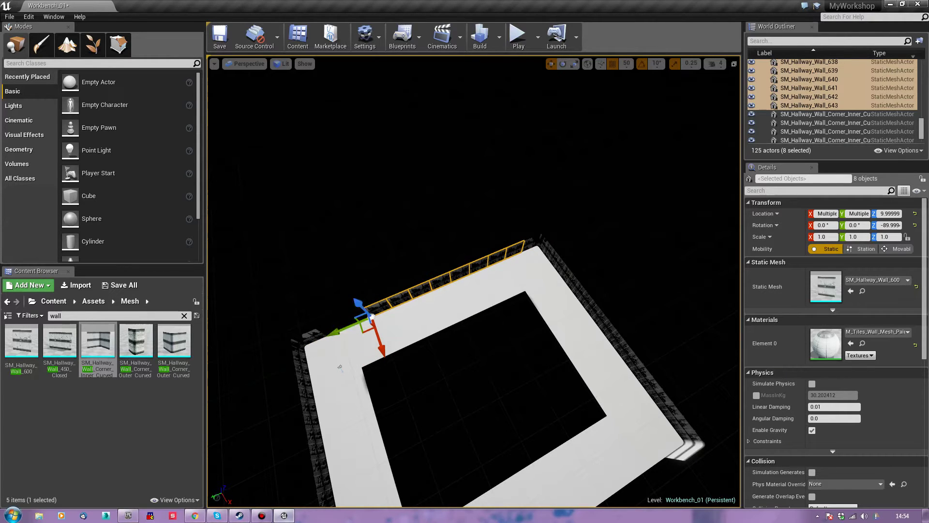
Duplicate the last two straight walls on the long outer edge to fill the remaining gap up to the corner wall
left_click(400, 299)
left_click(380, 307, "ctrl")
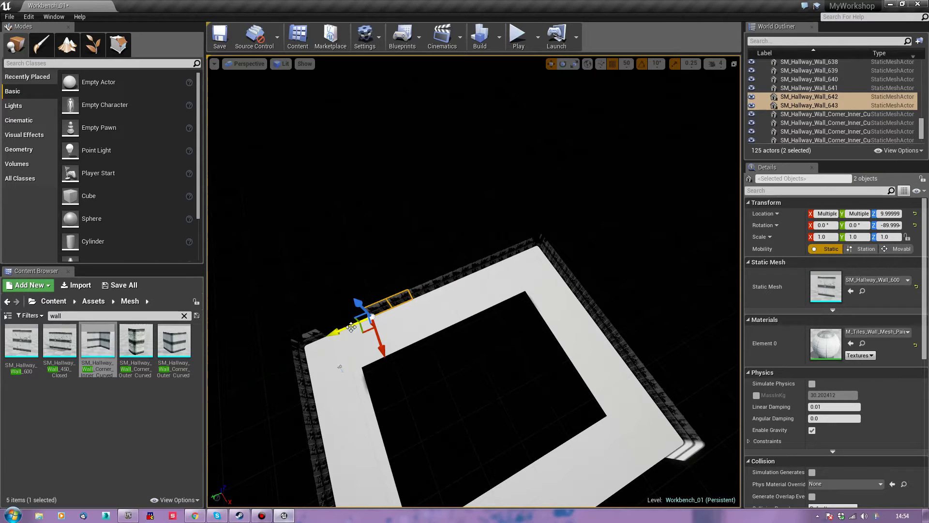
left_click_drag(352, 328, 316, 350, "alt")
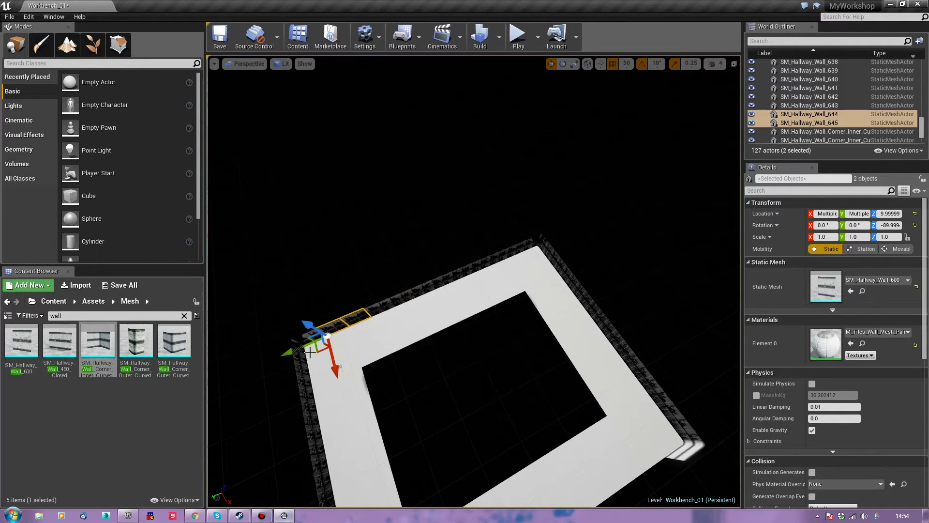
Select all ten straight walls on the long outer edge and duplicate them across to the opposite long outer edge
left_click(384, 306, "ctrl")
left_click(408, 294, "ctrl")
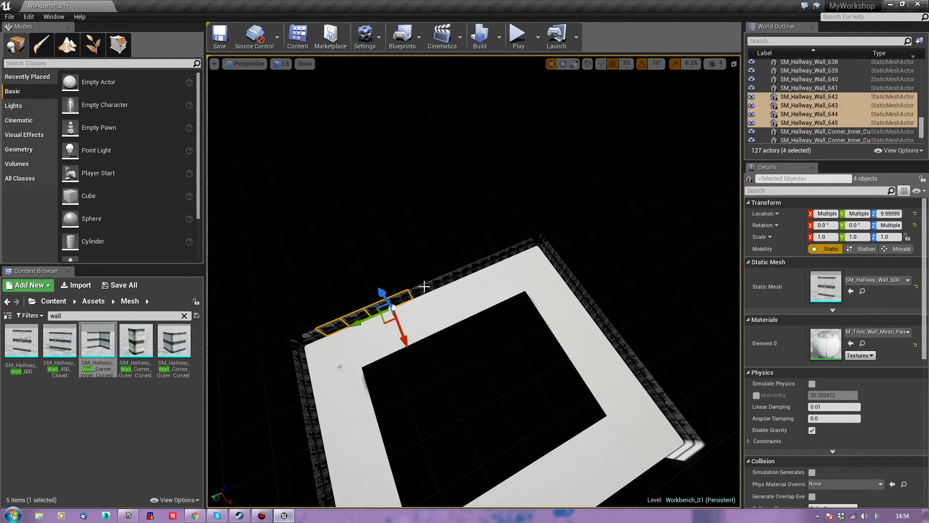
left_click(434, 280, "ctrl")
left_click(452, 271, "ctrl")
left_click(472, 263, "ctrl")
left_click(489, 254, "ctrl")
left_click(501, 251, "ctrl")
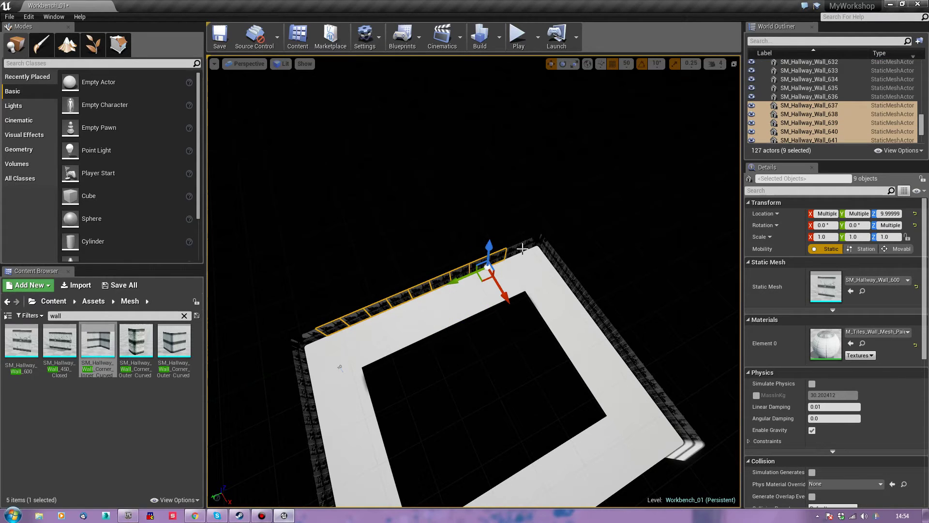
left_click(515, 250, "ctrl")
mouse_move(503, 272)
right_mouse_down()
mouse_move(643, 276)
mouse_move(651, 291)
mouse_move(651, 264)
mouse_move(499, 271)
right_mouse_up()
key("w")
key("s")
key("q")
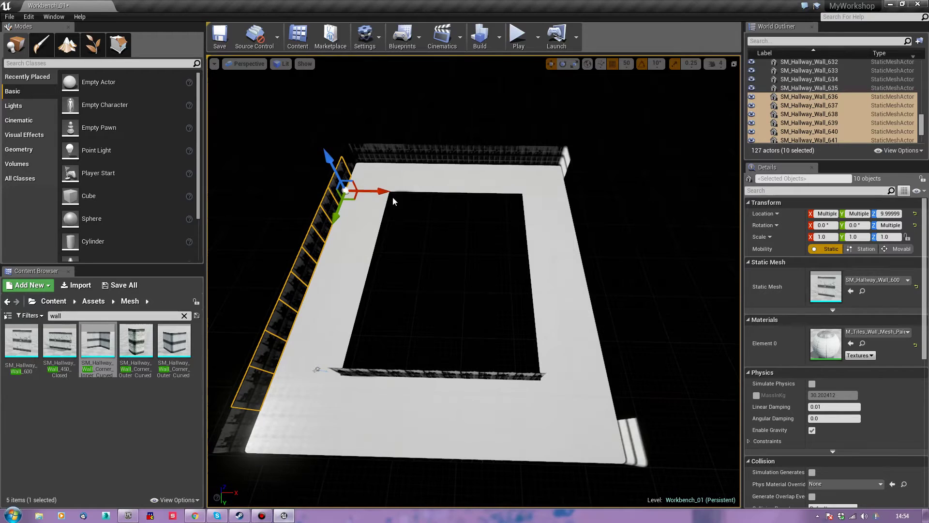
left_click_drag(380, 191, 536, 200, "alt")
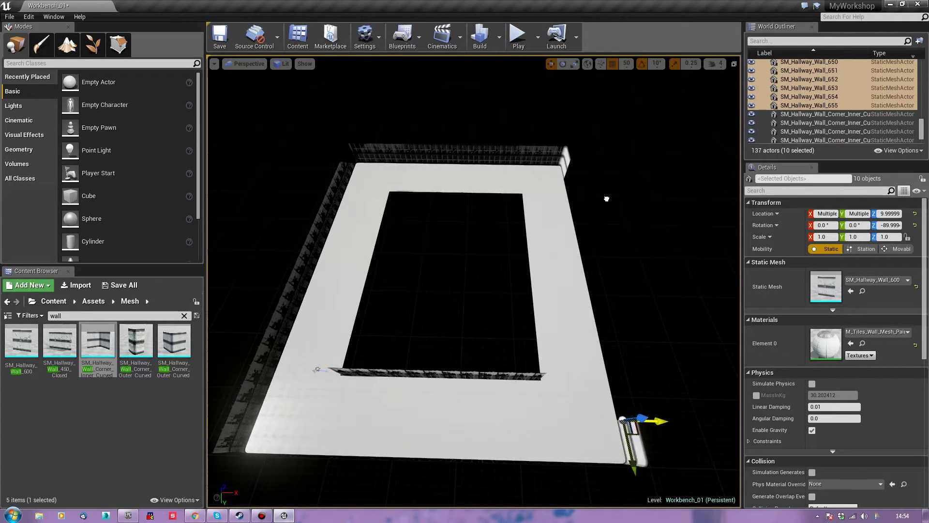
Rotate the ten copied walls to 90° about the Z axis and line them up along the opposite long outer edge
key("e")
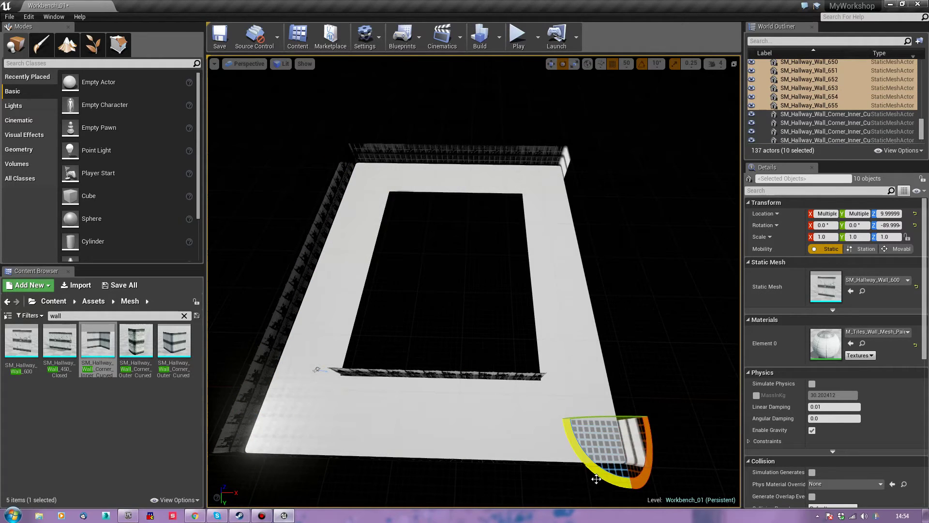
left_click_drag(599, 476, 673, 486)
key("space")
left_click_drag(626, 460, 606, 276)
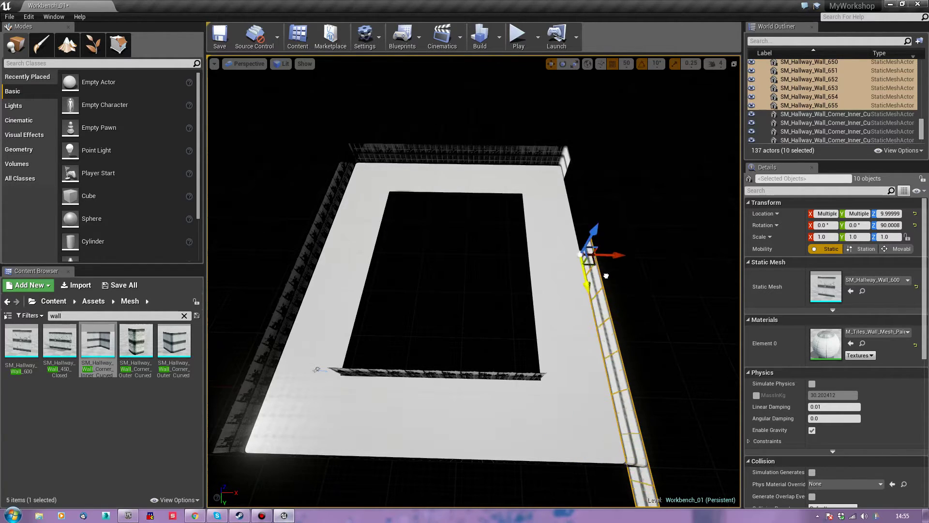
Play the level from the hallway floor near the newly placed walls to check their fit against the corner wall
right_click_drag(551, 292, 693, 274)
right_click_drag(537, 394, 538, 394)
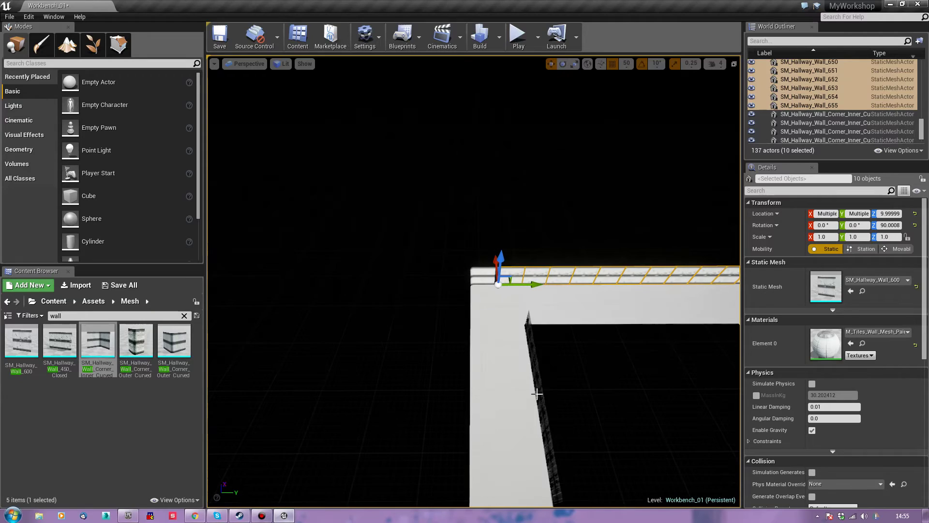
right_click(535, 390)
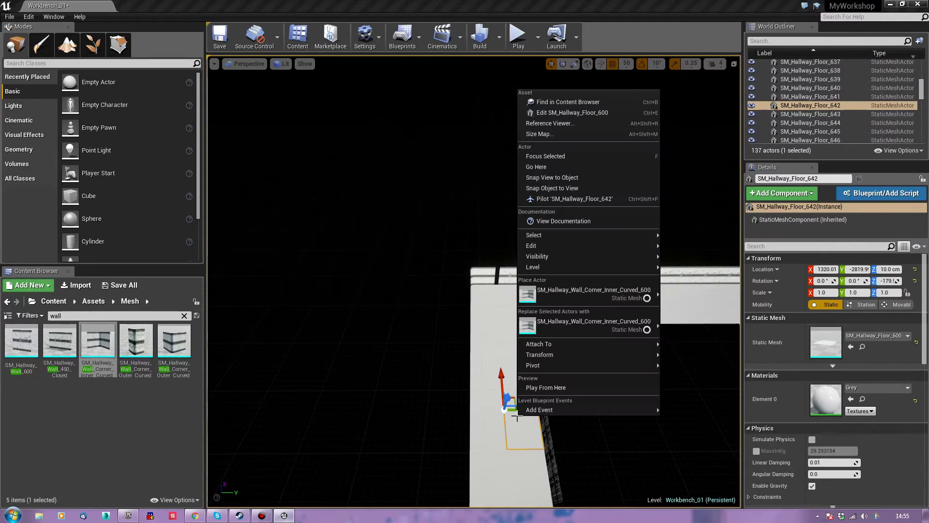
left_click(536, 390)
key("w")
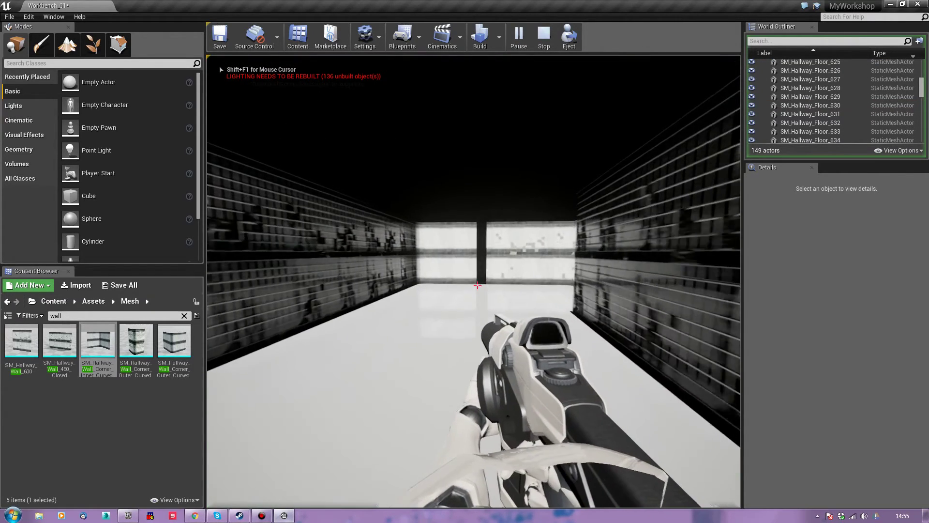
key("Escape")
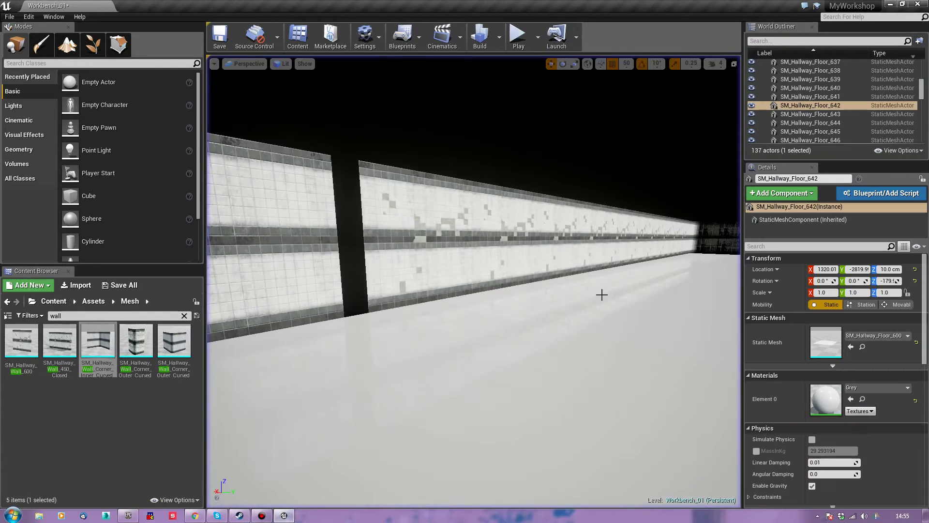
Restore the selection of the ten walls and slide them along the edge to close the gap at the corner wall
key("ctrl+z")
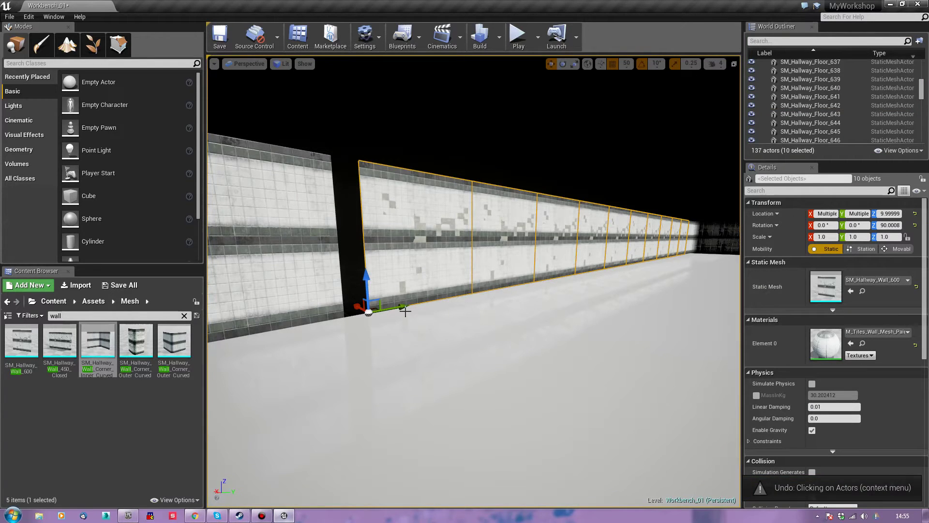
left_click_drag(402, 306, 387, 310)
Play the level from the floor beside the adjusted walls and walk around the hallway loop to inspect the walls
right_click(446, 375)
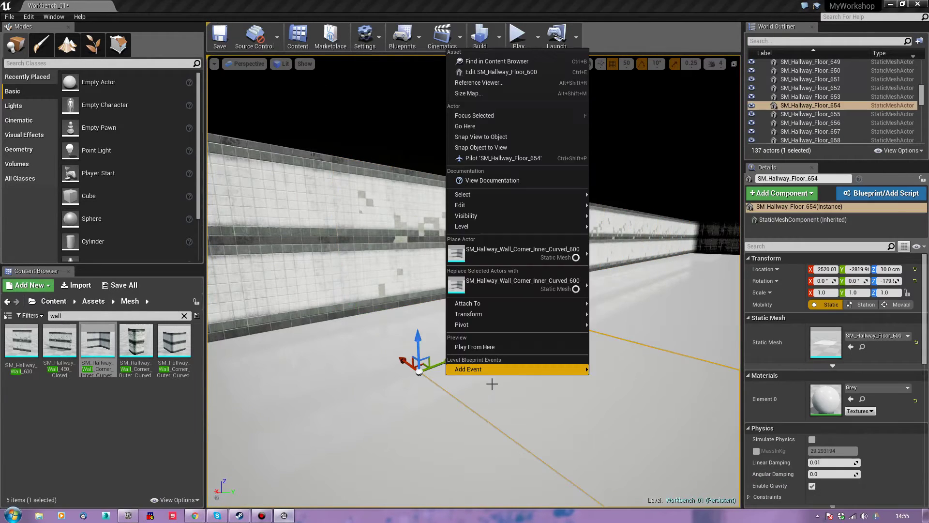
left_click(489, 346)
key("w")
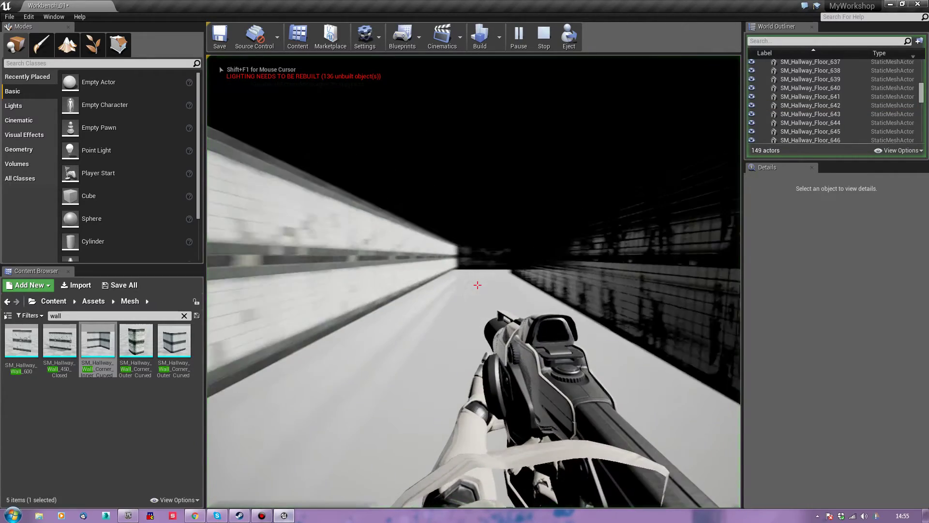
key("w")
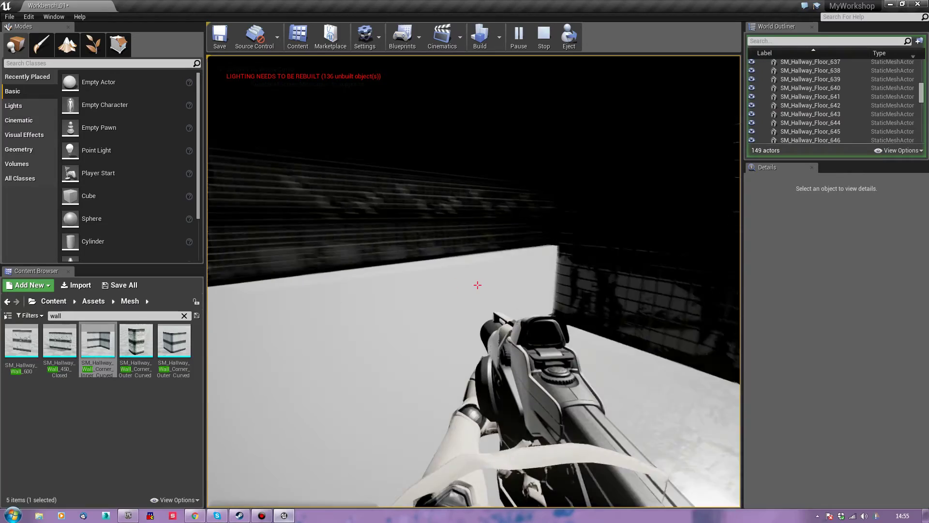
key("w")
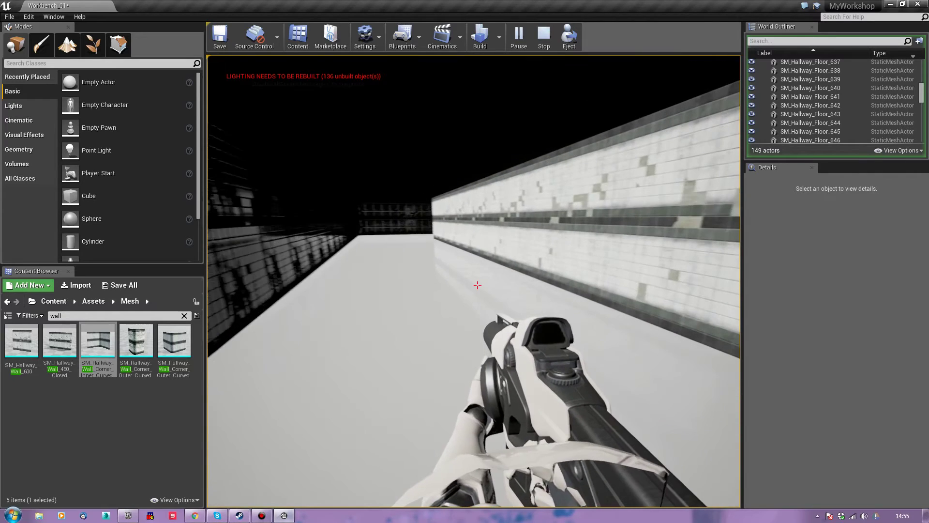
key("Escape")
Select the first hallway floor piece, SM_Hallway_Floor_600, as the start of the floor selection
left_click(737, 373)
key("e")
right_click_drag(687, 386, 668, 474)
right_click_drag(513, 407, 546, 412)
left_click(446, 402)
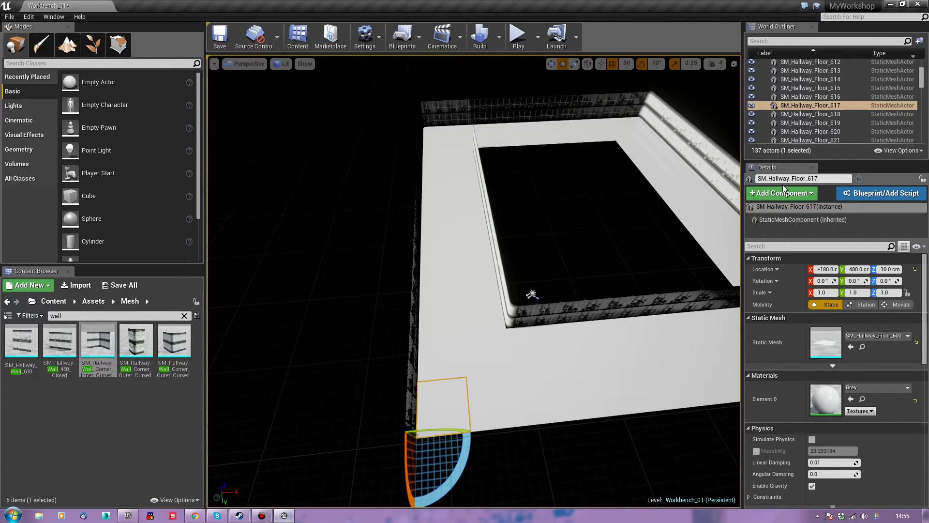
scroll(801, 105, "up", 5)
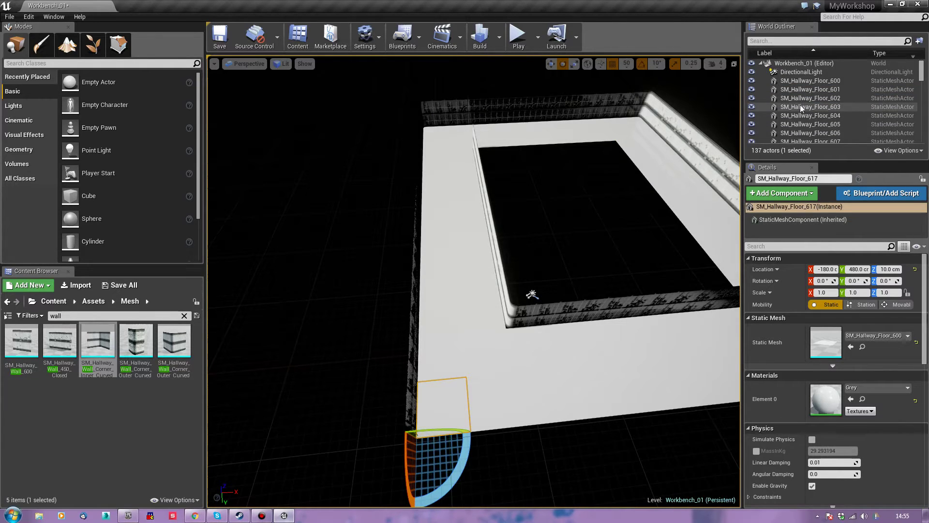
left_click(801, 81)
scroll(802, 91, "down", 3)
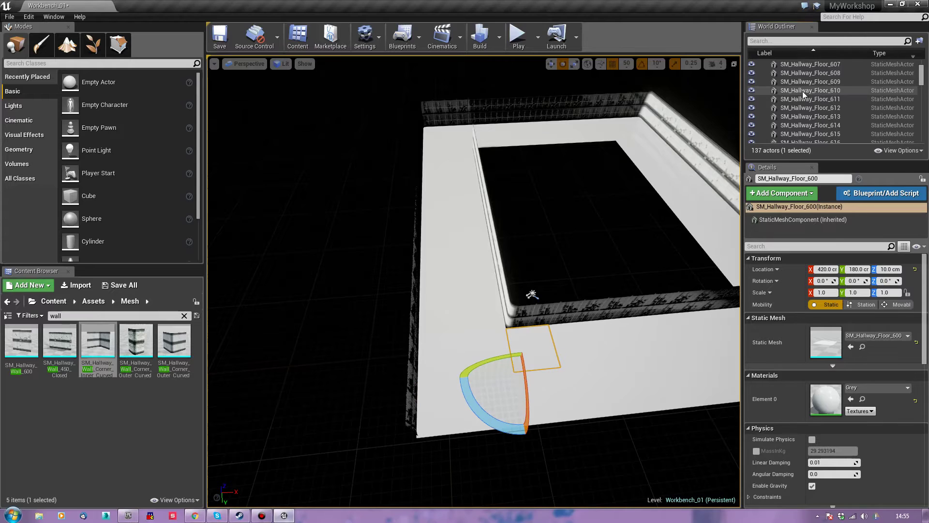
scroll(802, 91, "down", 9)
scroll(802, 91, "down", 10)
scroll(803, 91, "down", 2)
scroll(803, 91, "down", 9)
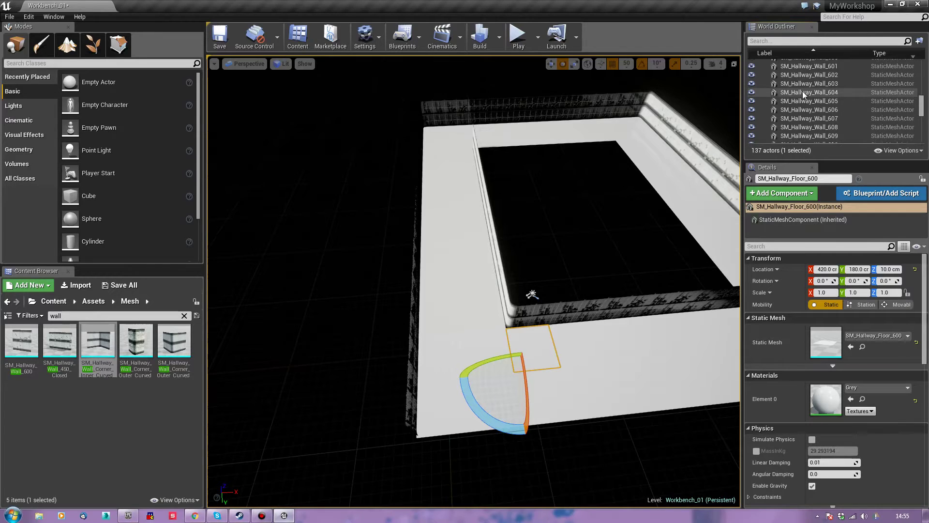
scroll(802, 91, "down", 10)
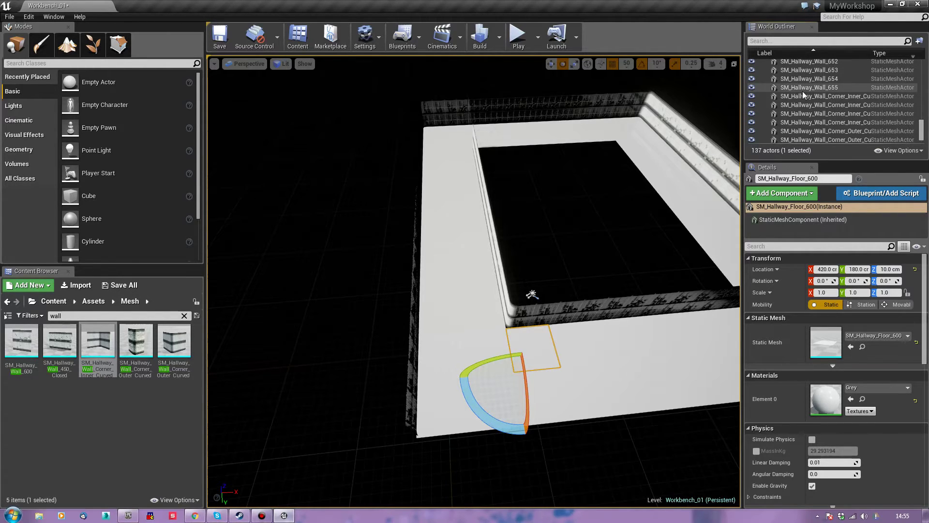
left_click(803, 87, "shift")
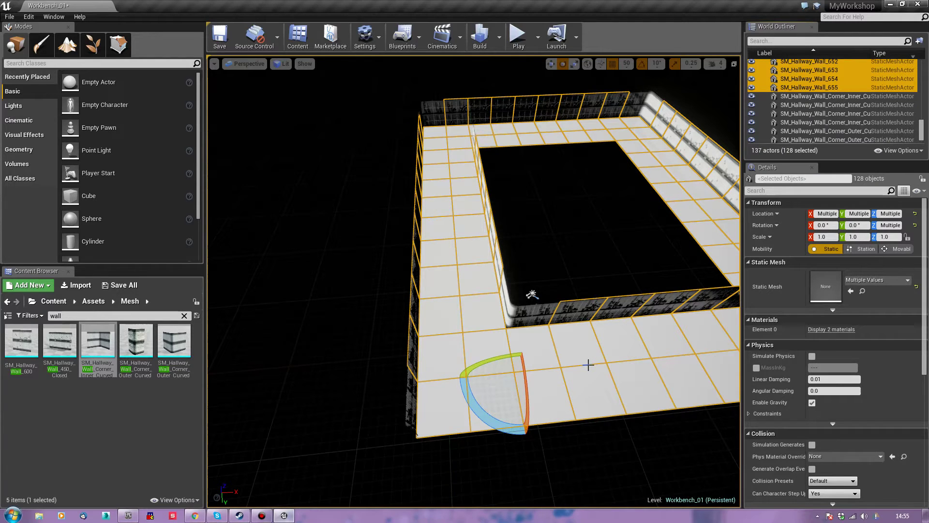
scroll(829, 120, "up", 5)
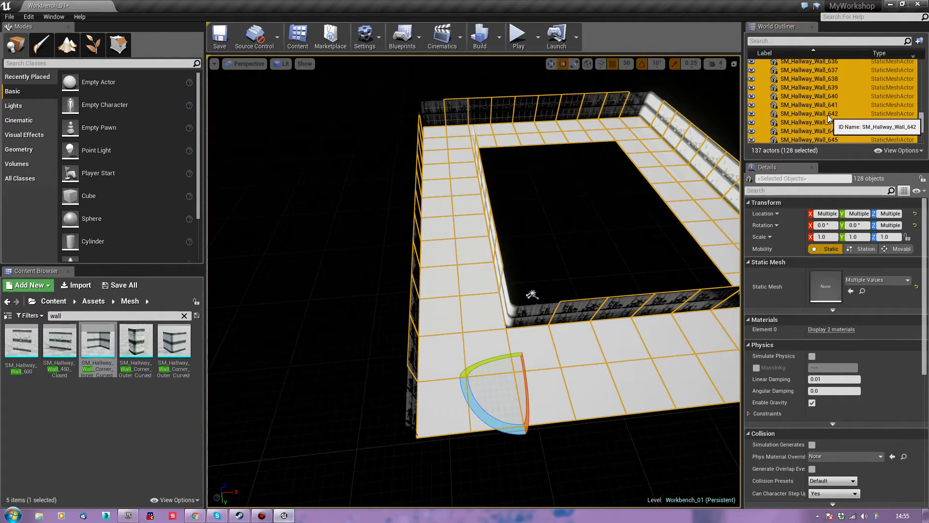
key("ctrl+z")
Extend the selection to SM_Hallway_Floor_671 and duplicate the whole floor upward to the top of the walls as a ceiling
scroll(867, 78, "up", 15)
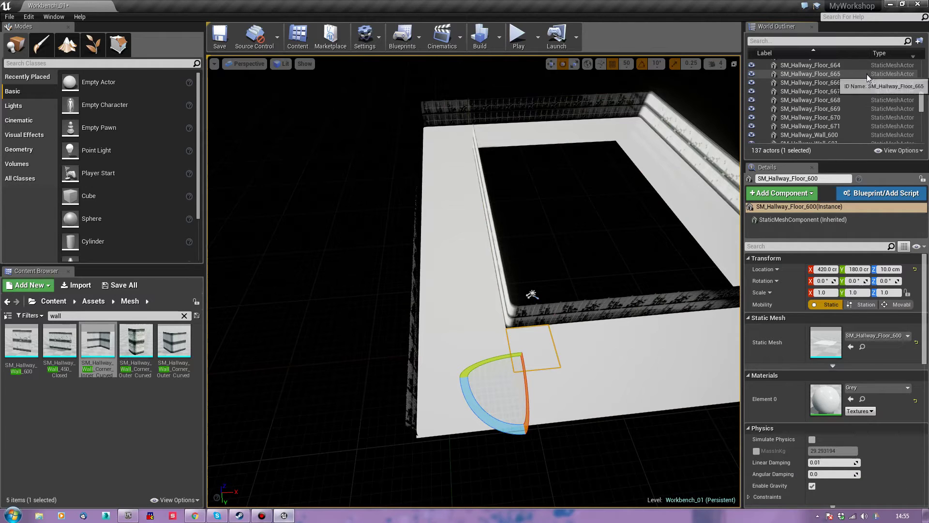
scroll(867, 74, "down", 1)
left_click(841, 111, "shift")
right_click_drag(593, 345, 494, 254)
right_click_drag(369, 182, 373, 220)
key("w")
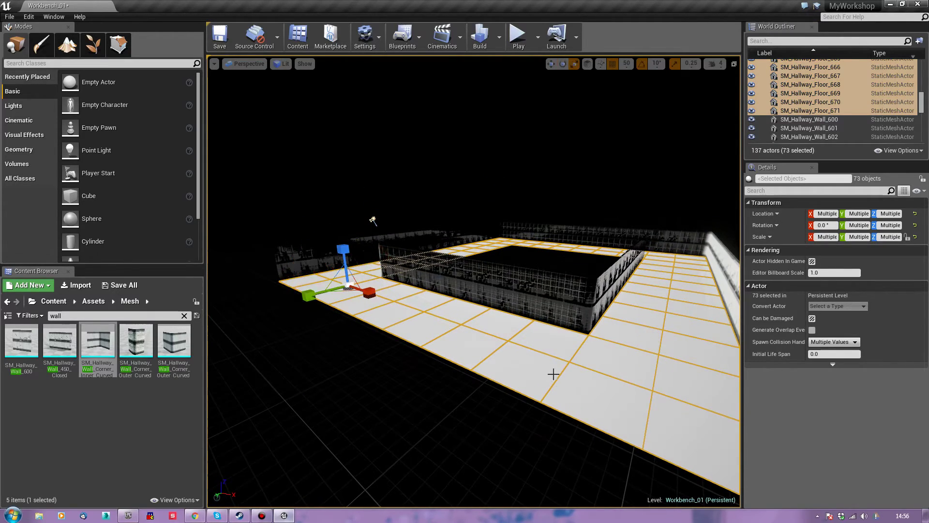
left_click_drag(347, 264, 356, 221, "alt")
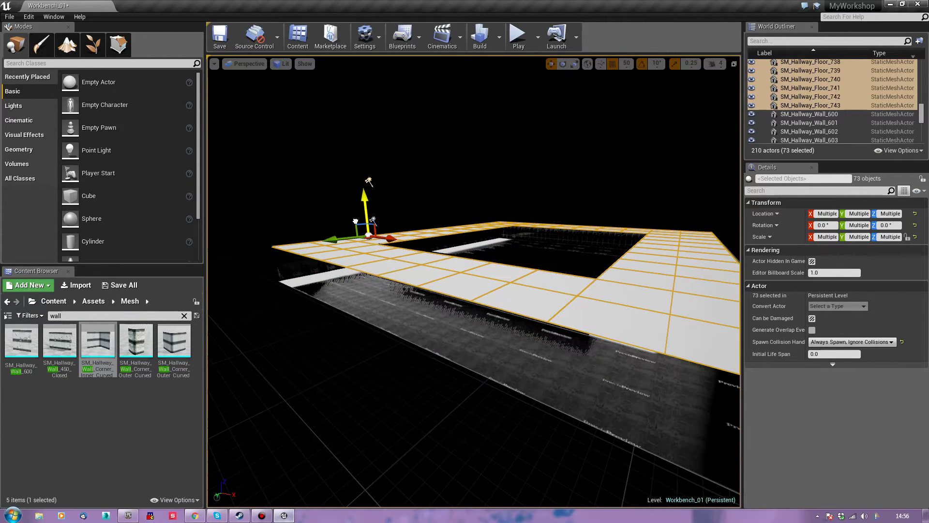
Flip the duplicated floor pieces by -180° about the Y axis so that their surface faces down into the hallway
key("a")
right_click_drag(356, 221, 502, 284)
key("s")
key("e")
left_click_drag(408, 234, 334, 353)
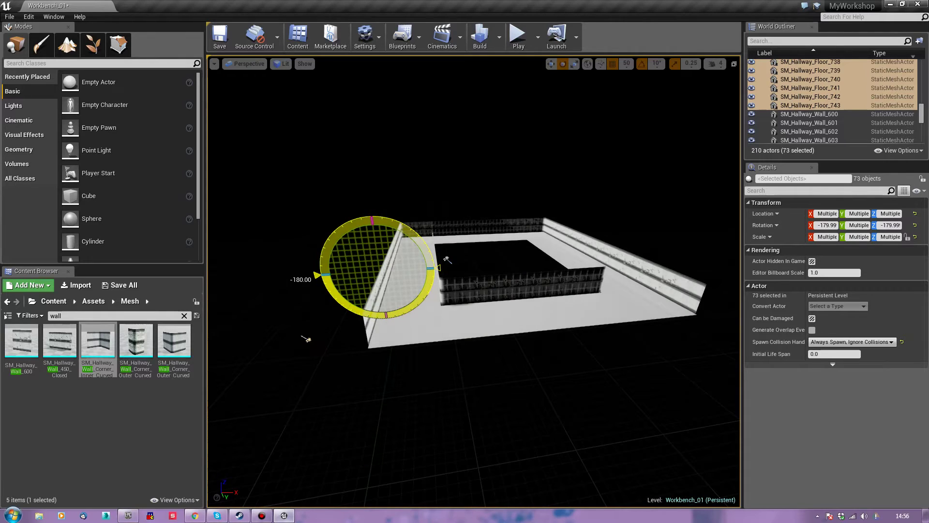
key("w")
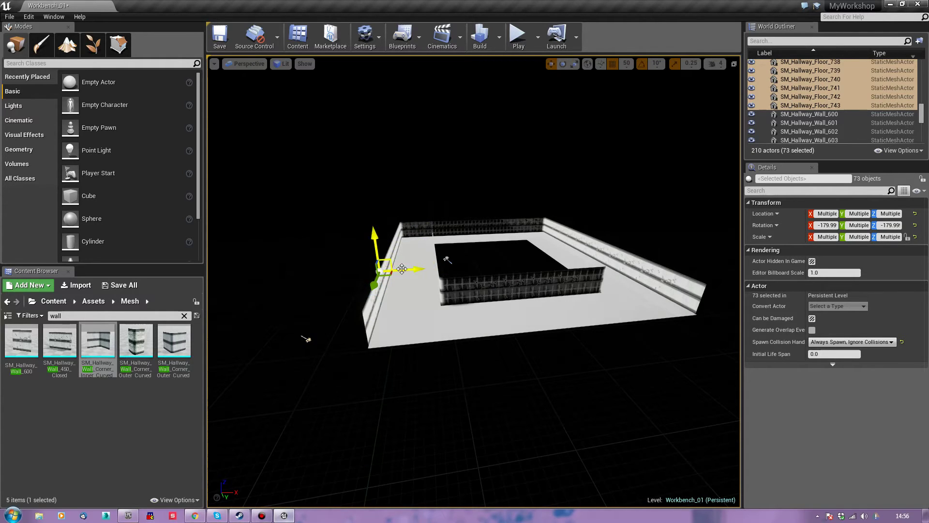
Move the flipped ceiling pieces horizontally until they line up with the inner and outer hallway walls
right_click_drag(661, 308, 692, 276)
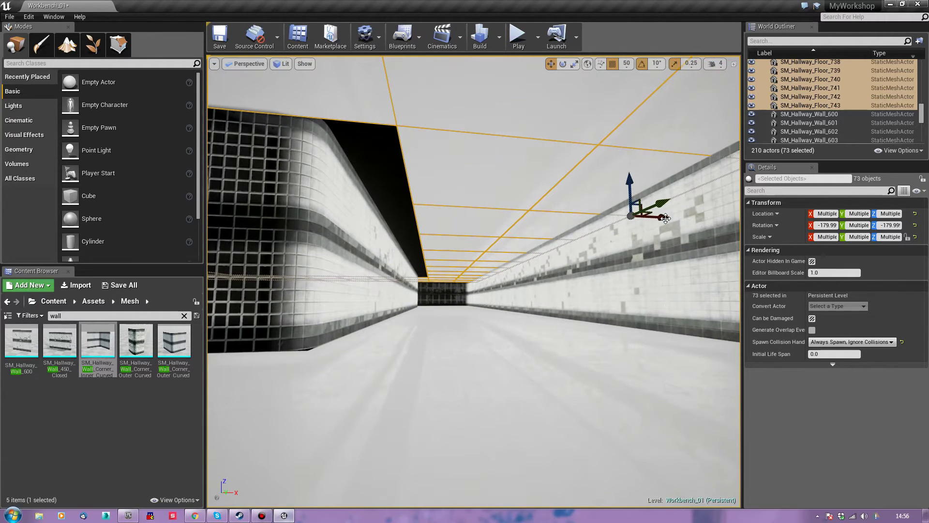
left_click_drag(667, 218, 658, 220)
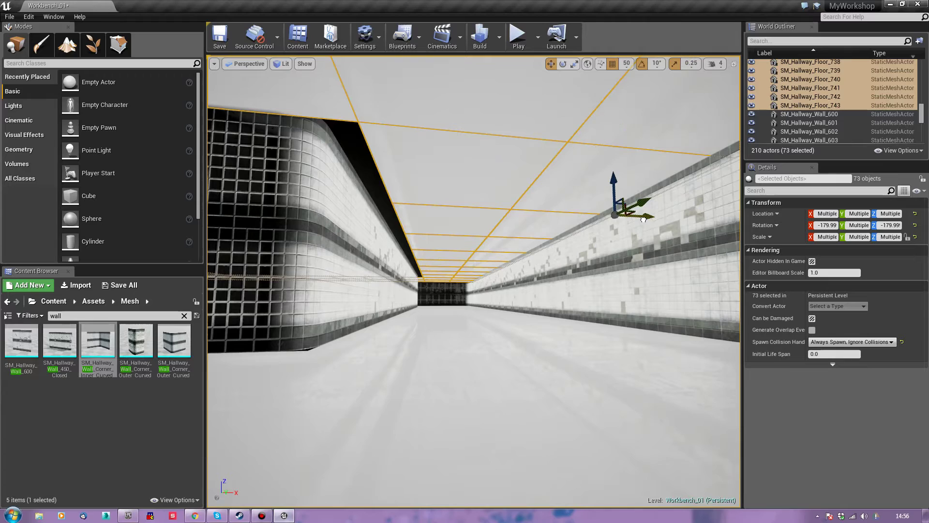
middle_click_drag(644, 219, 640, 218)
right_click_drag(570, 283, 446, 266)
left_click_drag(444, 266, 464, 394)
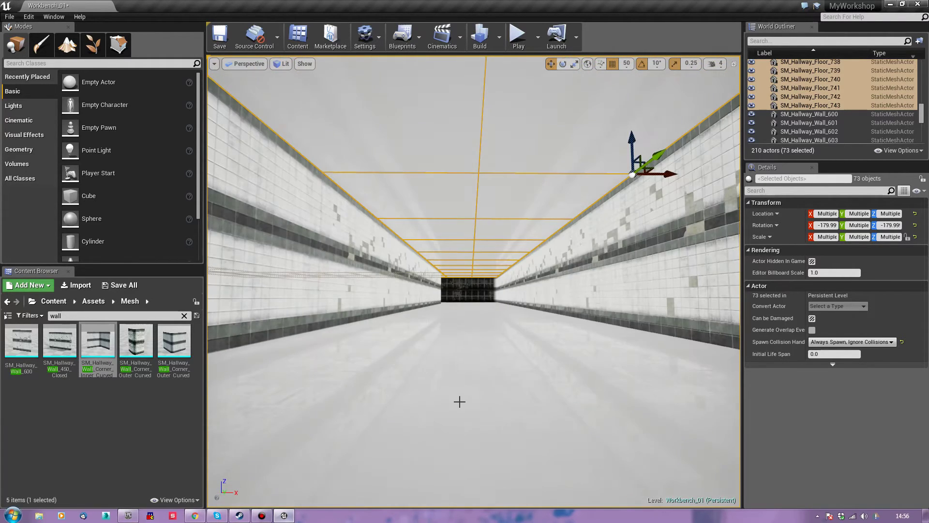
Play the level from the hallway floor and walk around the loop to inspect the ceiling, walls and corners
right_click(462, 391)
left_click(499, 364)
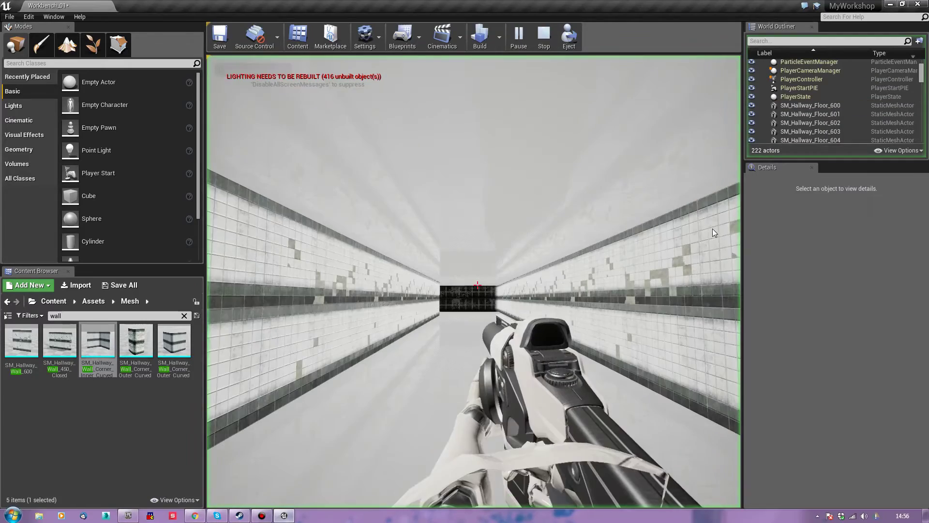
left_click(500, 365)
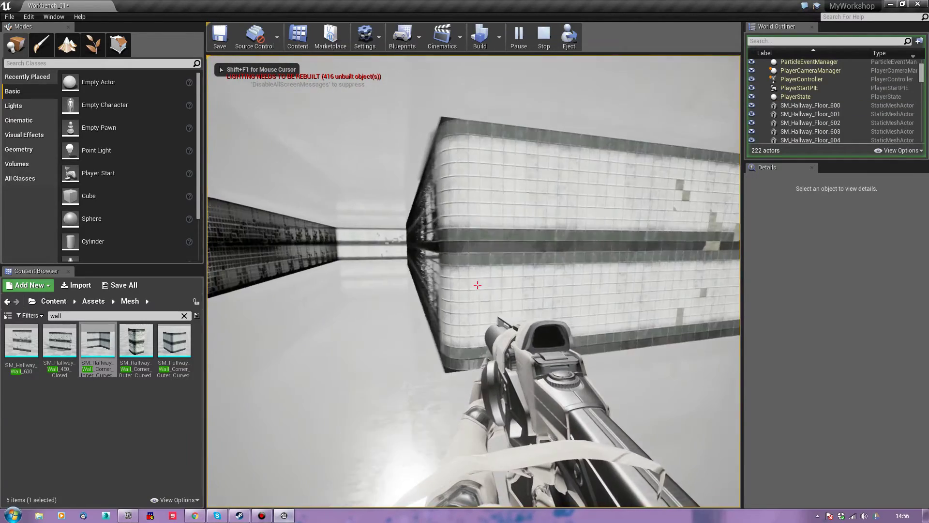
key("a")
key("w")
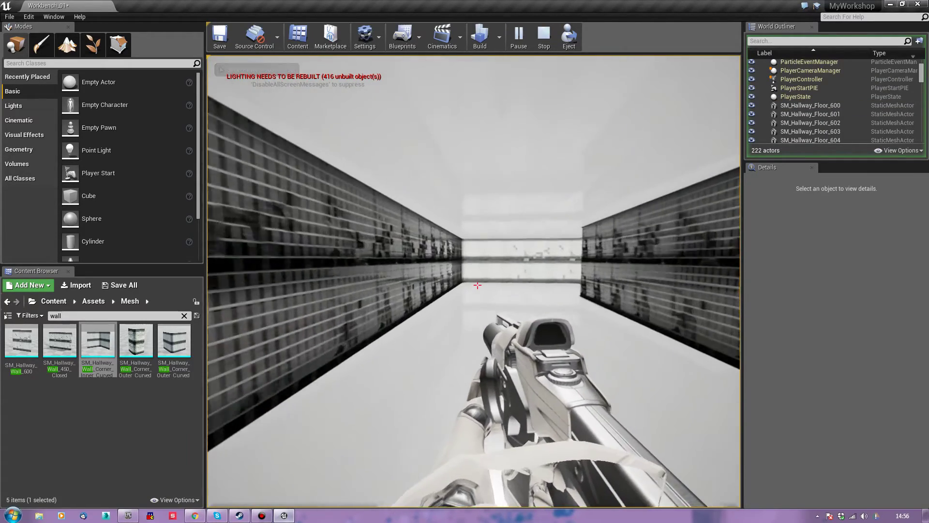
key("w")
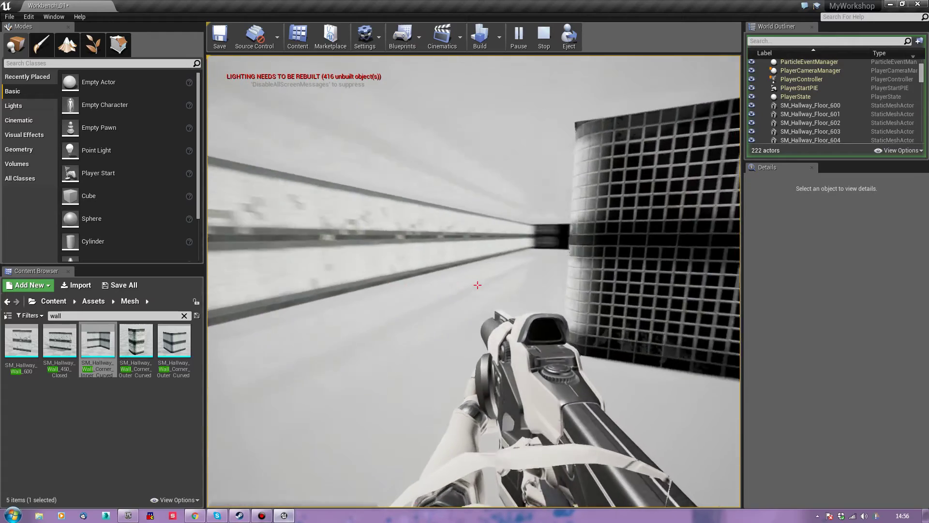
key("w")
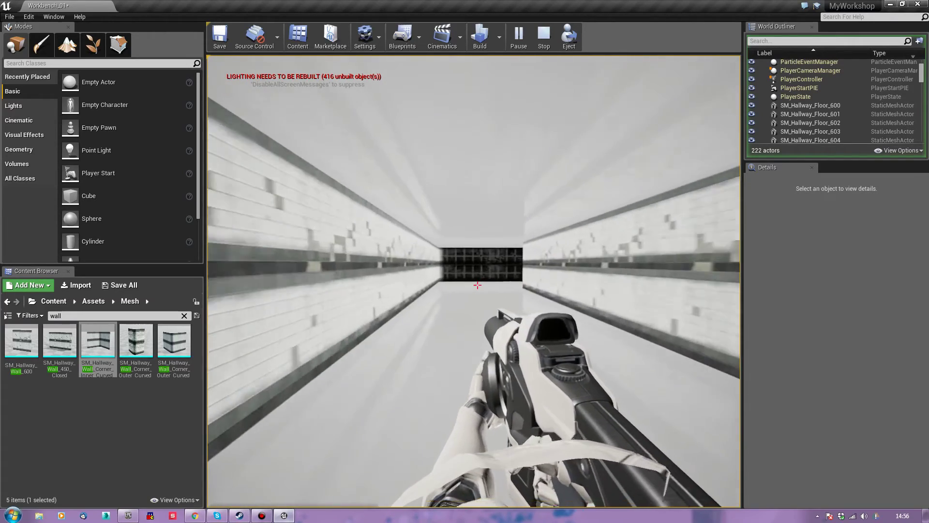
key("w")
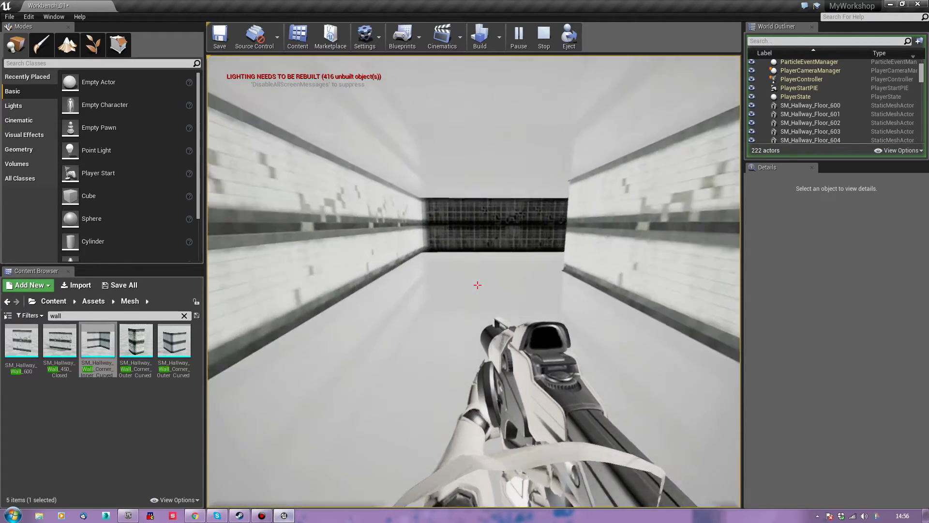
key("w")
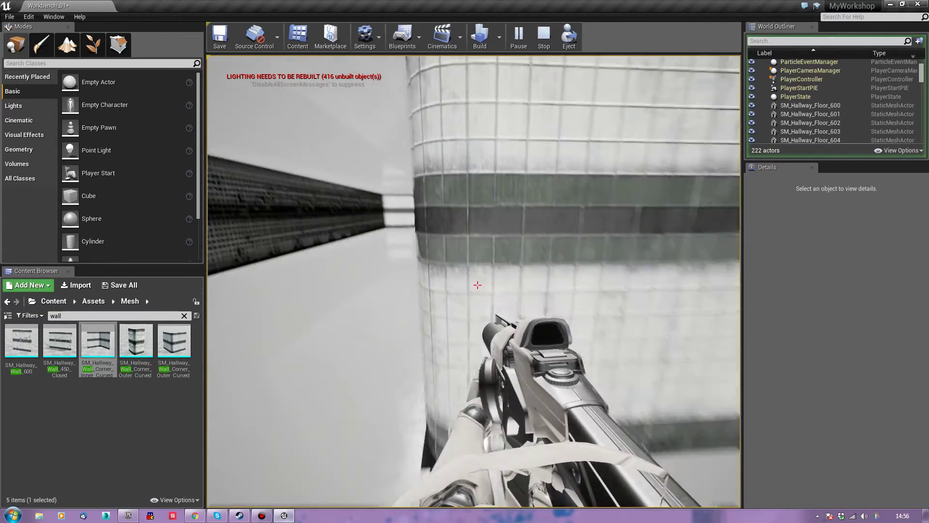
key("w")
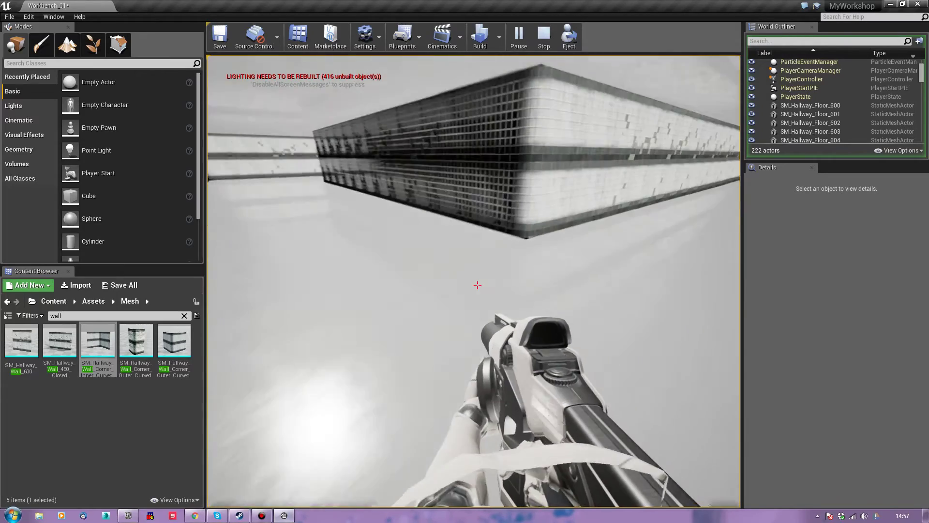
key("Escape")
left_click(683, 364)
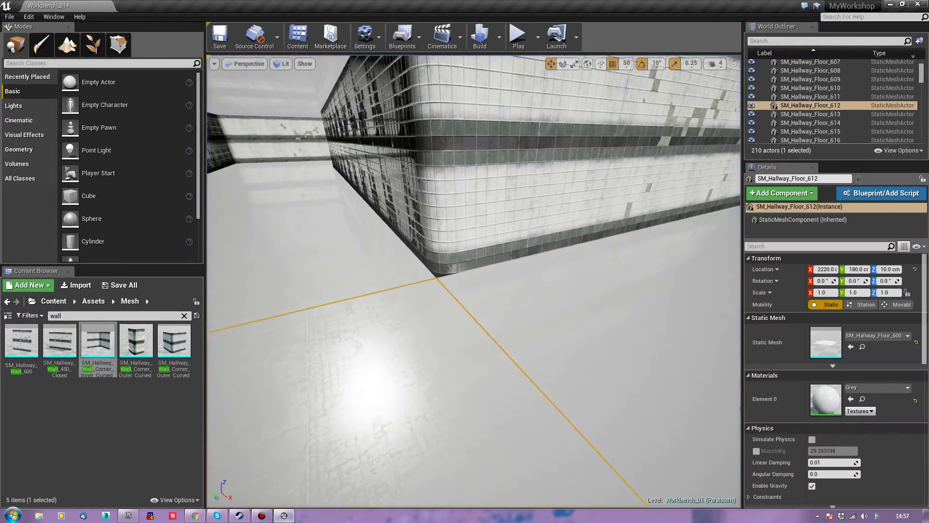
Duplicate the floor and ceiling pieces beside the nearest curved inner wall corner sideways to fill the gap behind that corner
right_click_drag(474, 280, 469, 247)
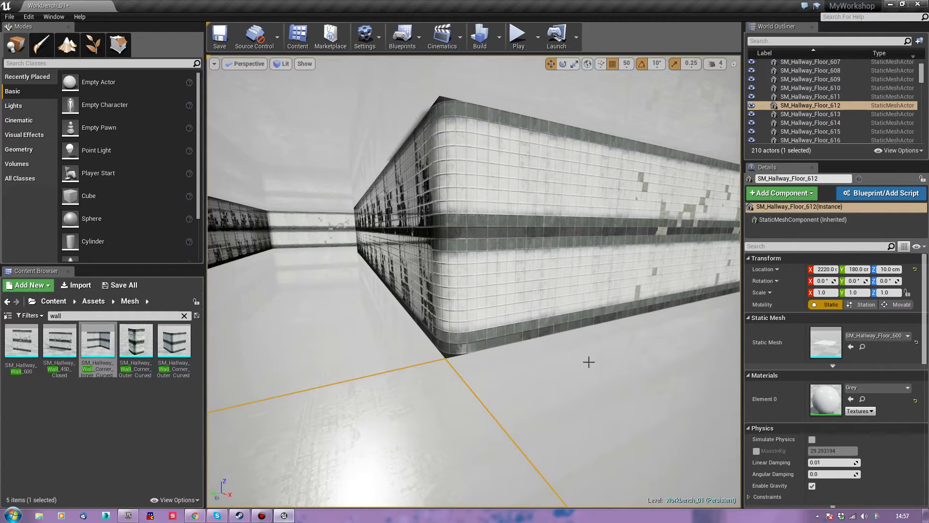
left_click(399, 357)
right_click_drag(405, 357, 452, 370)
left_click(420, 340, "ctrl")
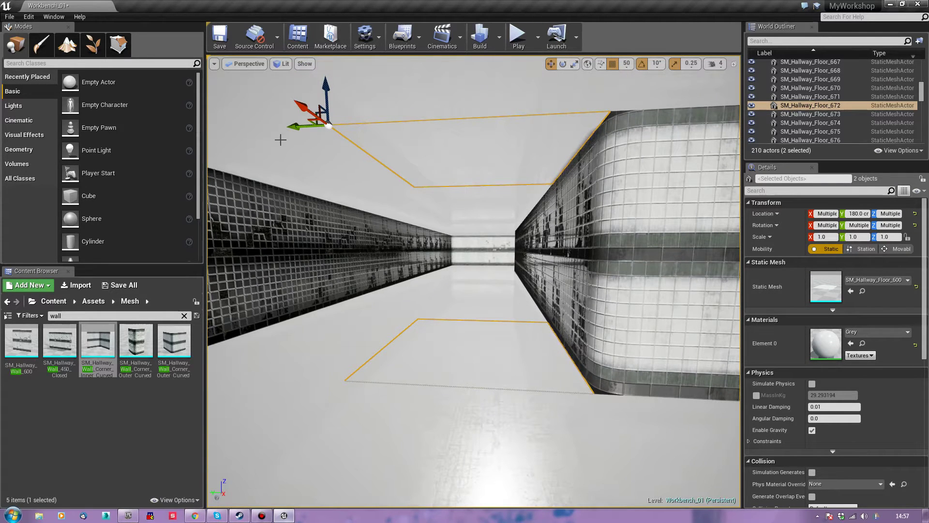
left_click_drag(309, 127, 577, 148, "alt")
Fill the gap at the second curved inner corner with a copy of the adjacent floor and ceiling pieces
right_click_drag(586, 256, 545, 271)
key("w")
right_click_drag(620, 311, 596, 261)
left_click(630, 315)
left_click(529, 292, "ctrl")
right_click_drag(528, 292, 512, 264)
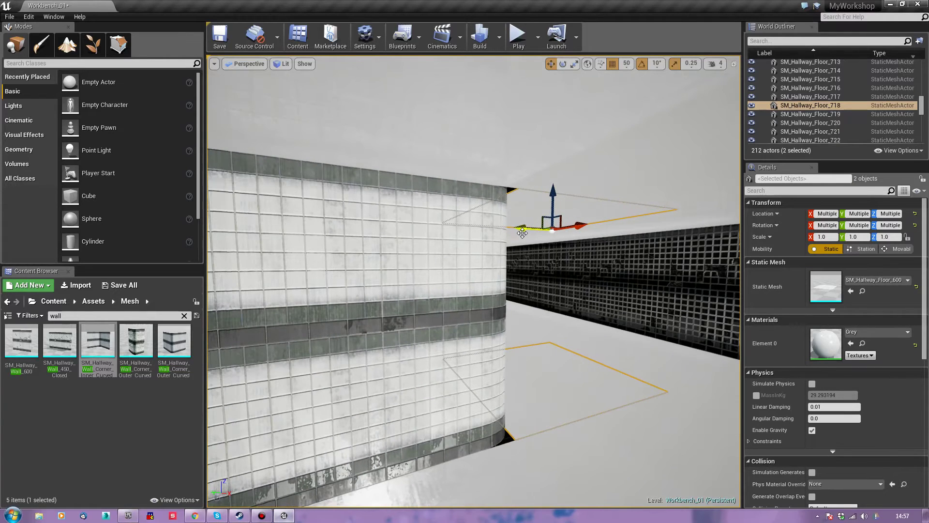
left_click_drag(525, 233, 393, 281, "alt")
Copy the floor and ceiling pieces next to the third curved inner corner into its gap along the Y axis
right_click_drag(545, 308, 505, 217)
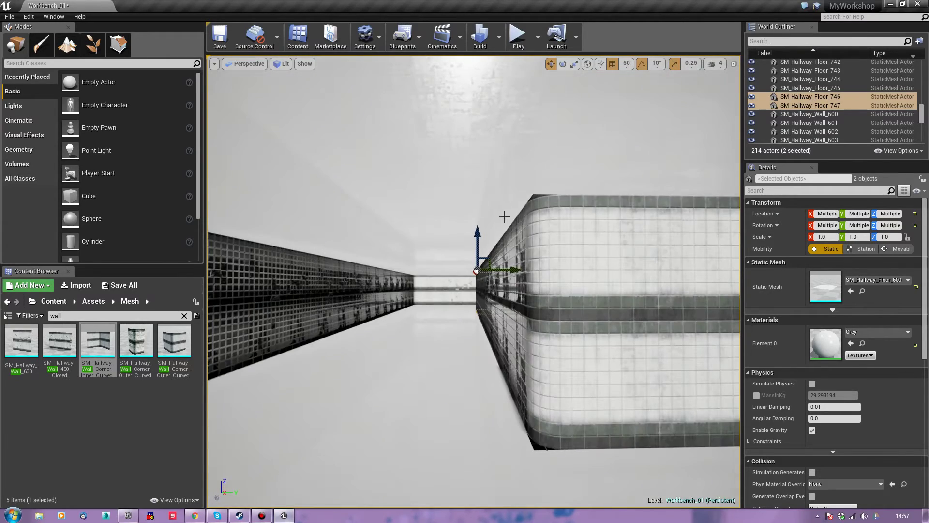
left_click(499, 205)
left_click(479, 431, "ctrl")
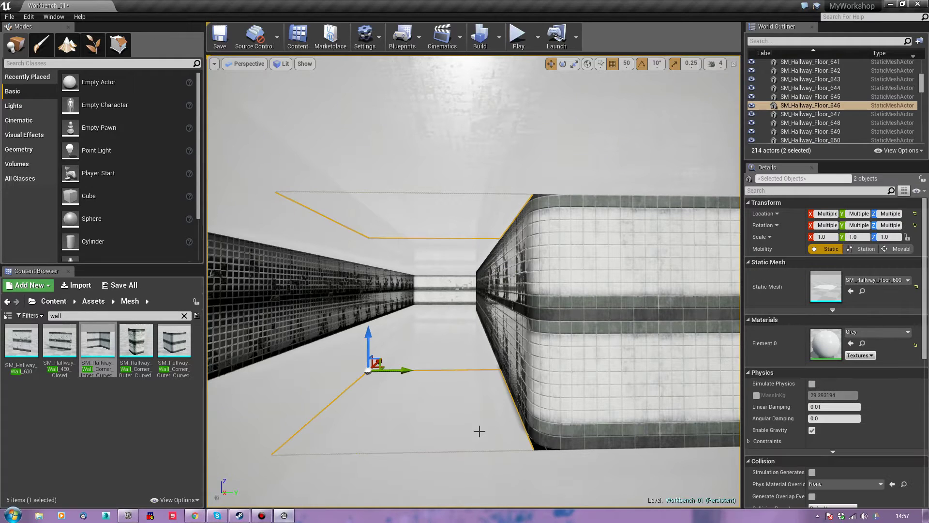
left_click_drag(403, 371, 605, 370, "alt")
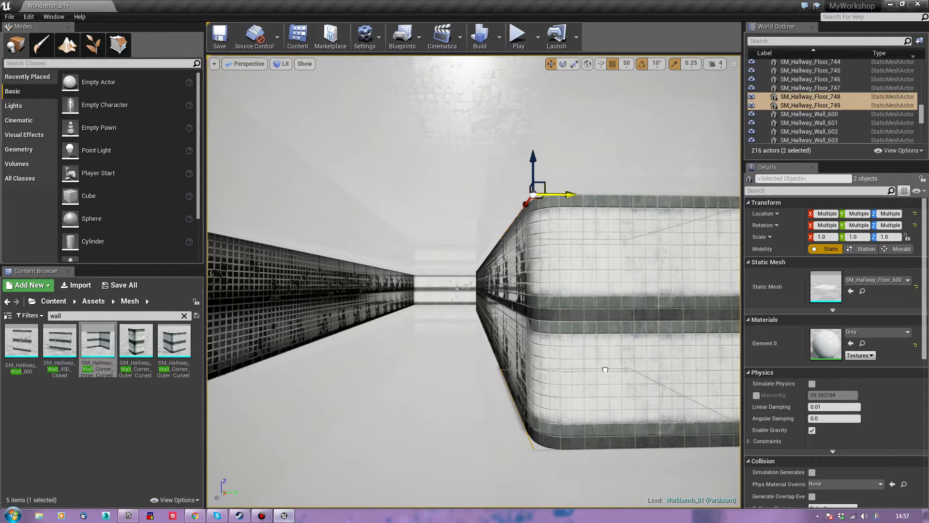
Close the gap at the last inner wall corner by duplicating the neighbouring floor and ceiling pieces along Y
key("w")
right_click_drag(569, 392, 692, 411)
right_click_drag(604, 371, 552, 338)
left_click(537, 389)
left_click(530, 368, "ctrl")
right_click_drag(542, 390, 539, 431)
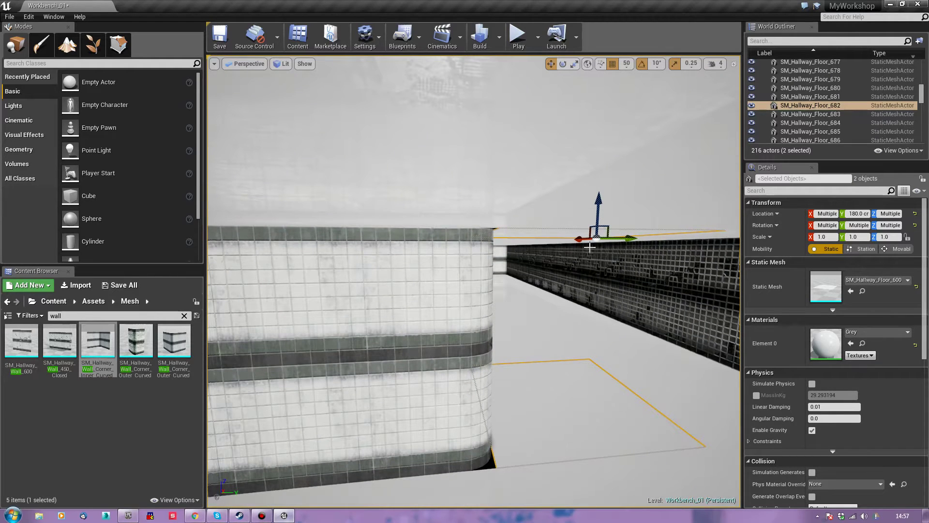
left_click_drag(625, 237, 494, 268, "alt")
right_click_drag(614, 335, 726, 335)
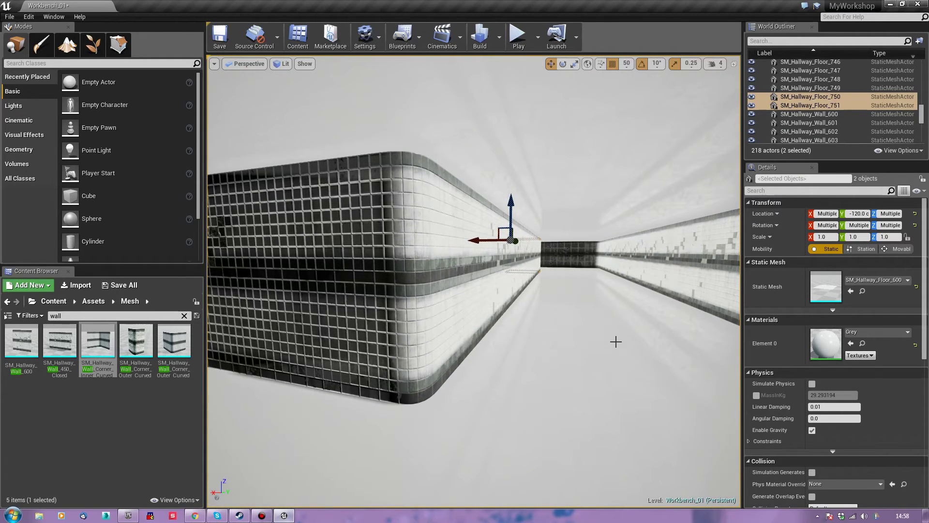
Replace the mesh folder's search filter with "light"
left_click(184, 316)
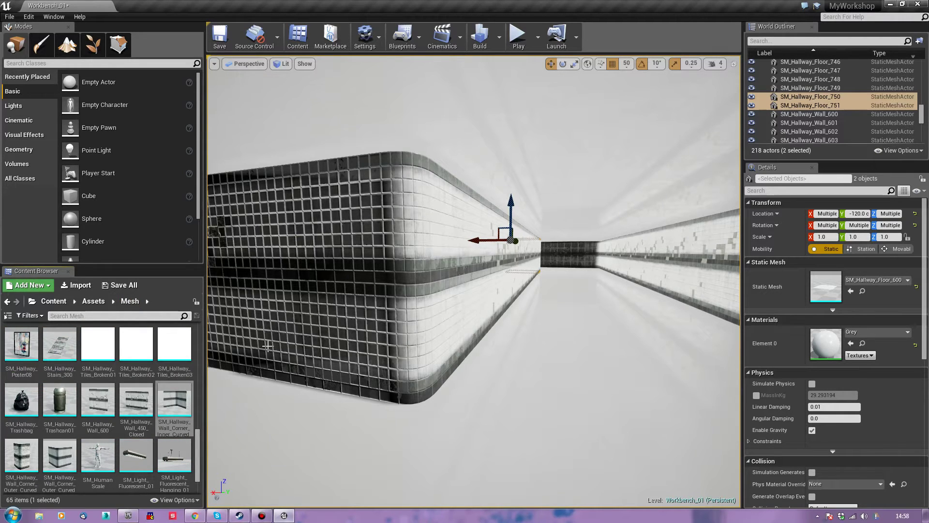
type("light")
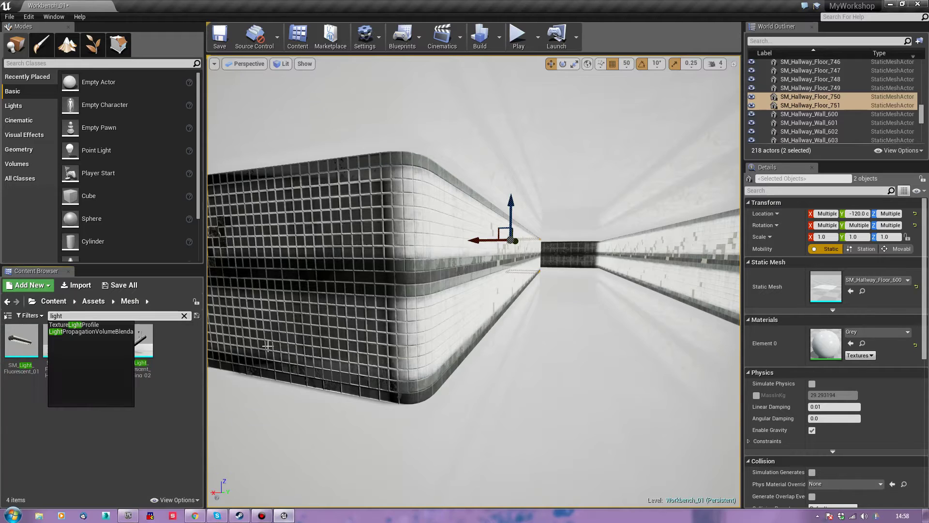
left_click(115, 461)
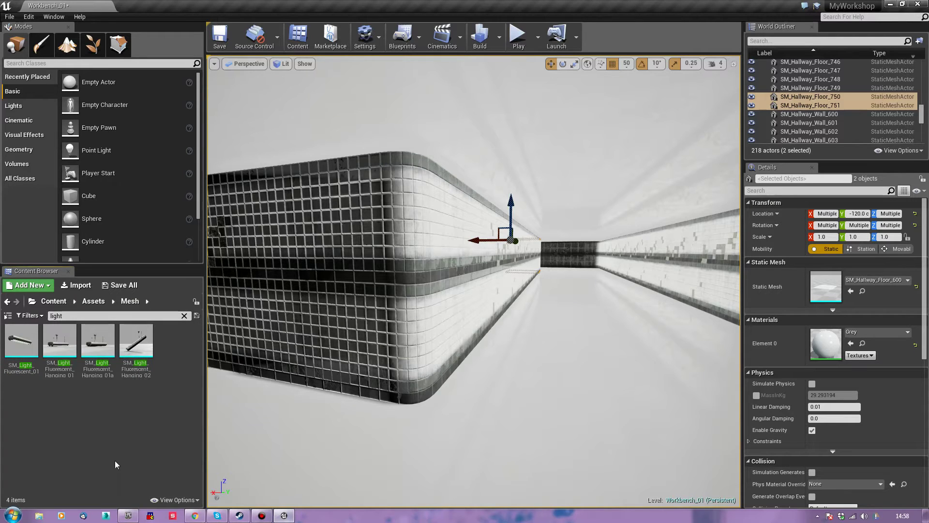
Try SM_Light_Fluorescent_01 on the hallway ceiling, delete it, and place SM_Light_Fluorescent_Hanging_01 there instead
left_click_drag(22, 341, 560, 151)
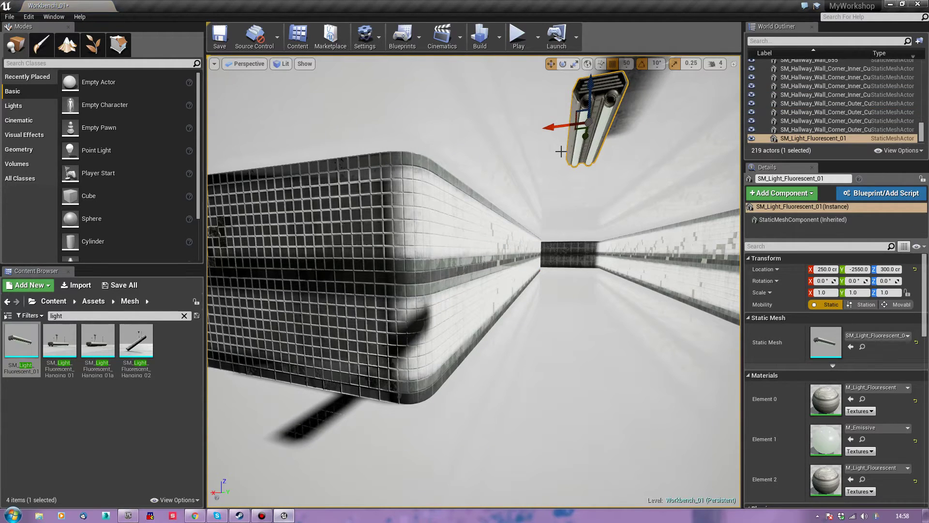
key("Delete")
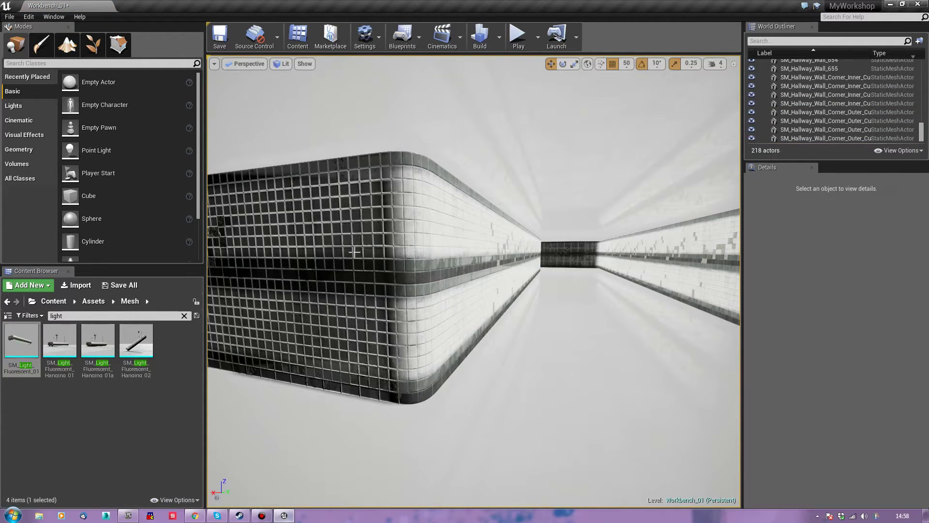
left_click_drag(60, 341, 573, 136)
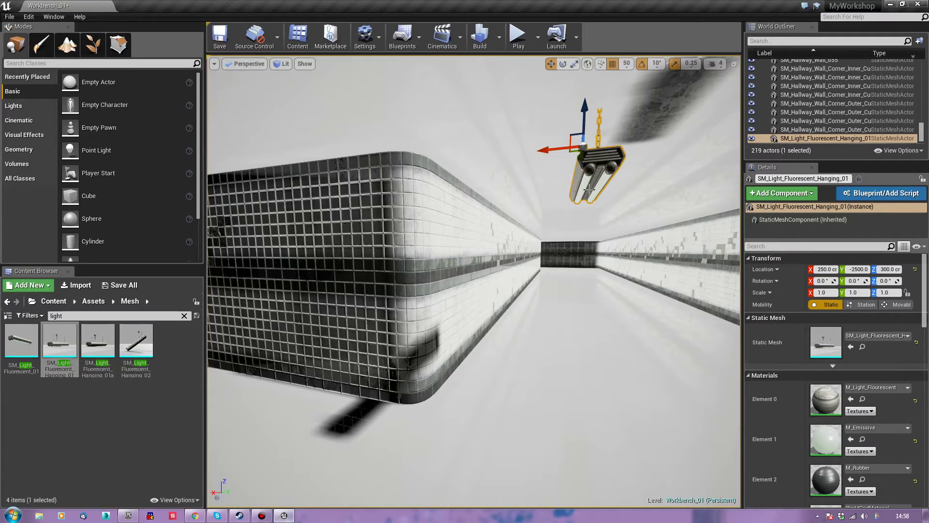
Raise the hanging fluorescent light to Z 310.012 near the ceiling and shift it along X to 180
key("e")
right_click_drag(573, 136, 775, 133)
key("q")
key("s")
key("a")
mouse_move(601, 195)
right_mouse_down()
mouse_move(670, 186)
mouse_move(699, 206)
mouse_move(704, 175)
mouse_move(602, 222)
mouse_move(601, 193)
right_mouse_up()
key("a")
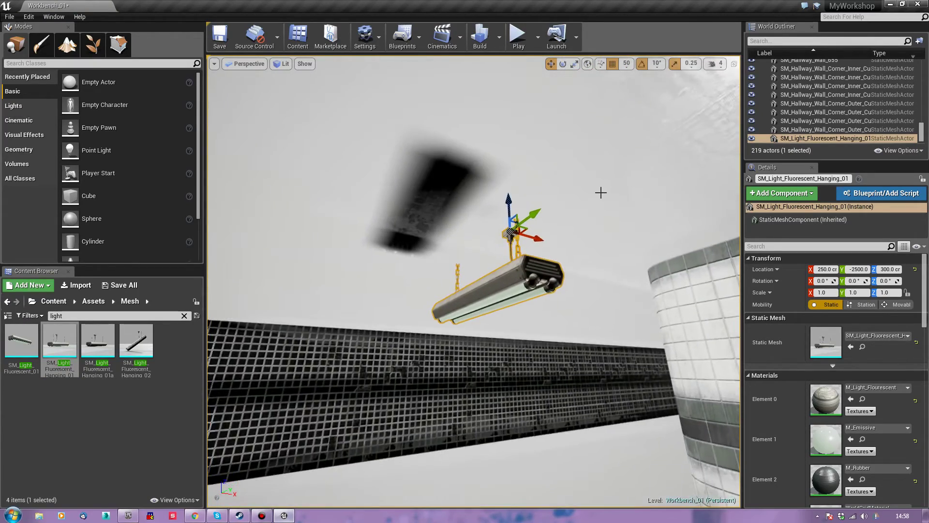
left_click_drag(508, 200, 515, 187)
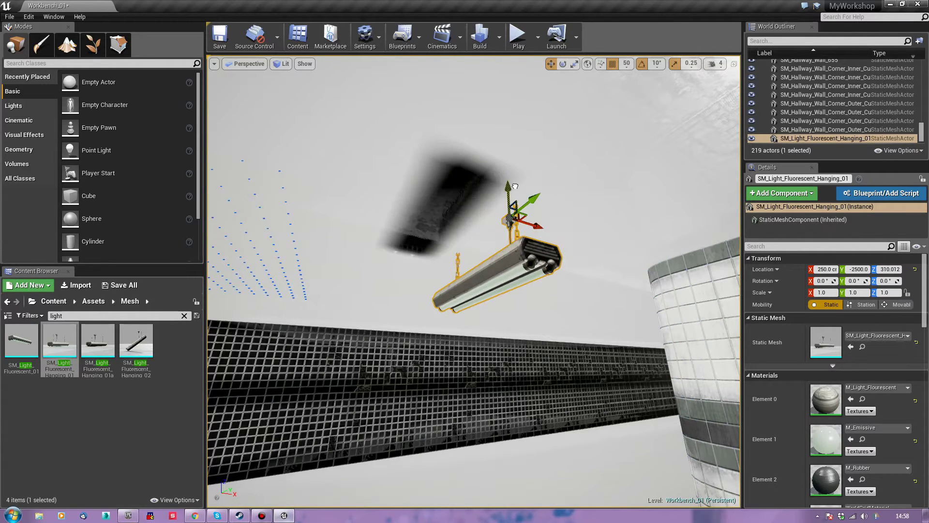
left_click_drag(536, 226, 431, 231)
right_click_drag(474, 281, 523, 290)
right_click_drag(431, 231, 405, 233)
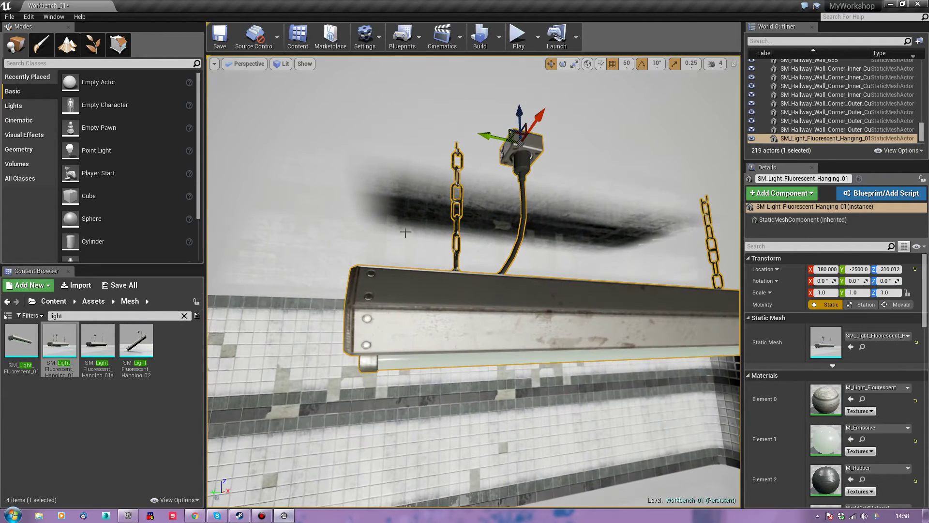
left_click(614, 65)
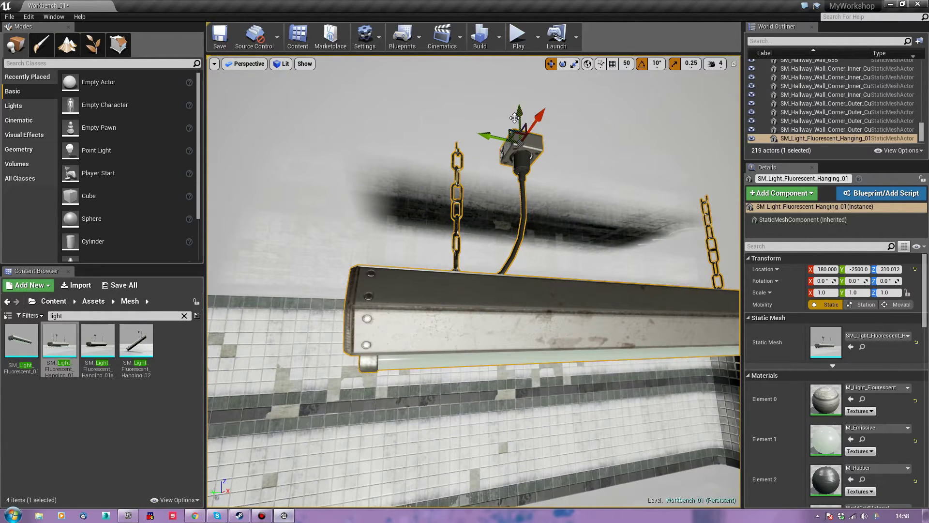
left_click_drag(514, 117, 521, 111)
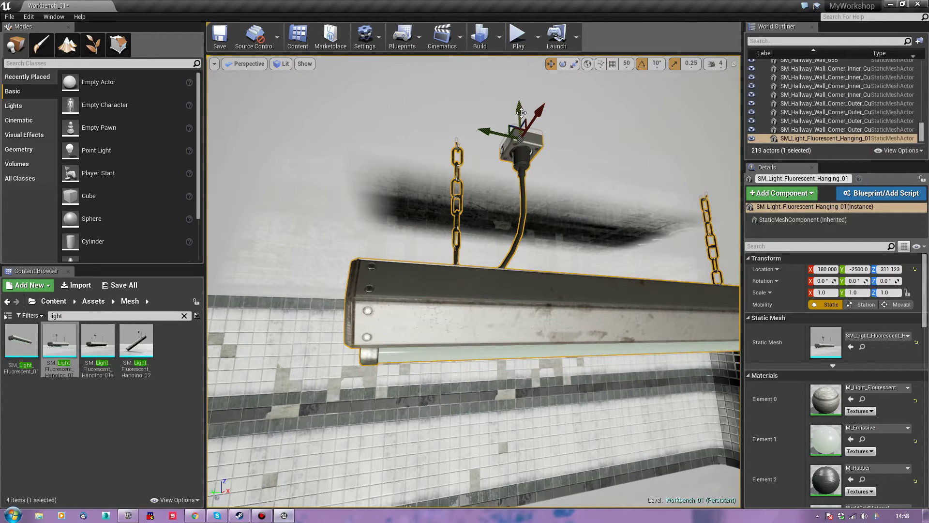
key("ctrl+z")
left_click(613, 64)
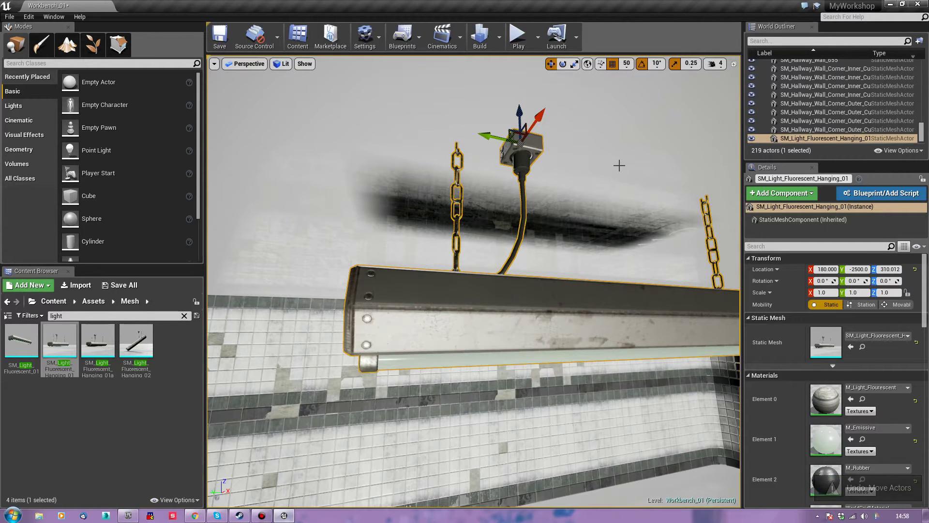
Rotate the hanging fluorescent light -90° about the Z axis so that it spans the width of the hallway
right_click_drag(624, 166, 592, 165)
key("e")
left_click_drag(458, 151, 407, 139)
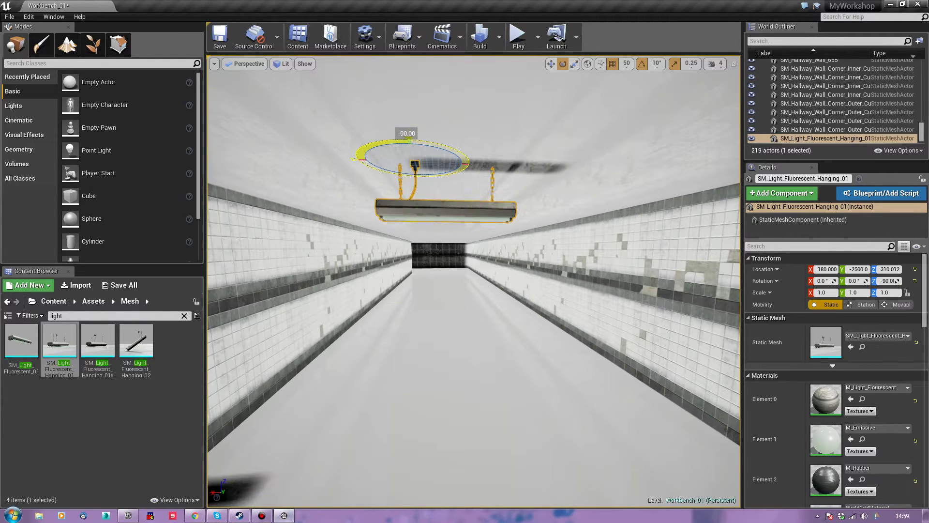
Move the hanging fluorescent light horizontally to X 280, Y -2400
right_click_drag(408, 140, 246, 141)
key("s")
key("r")
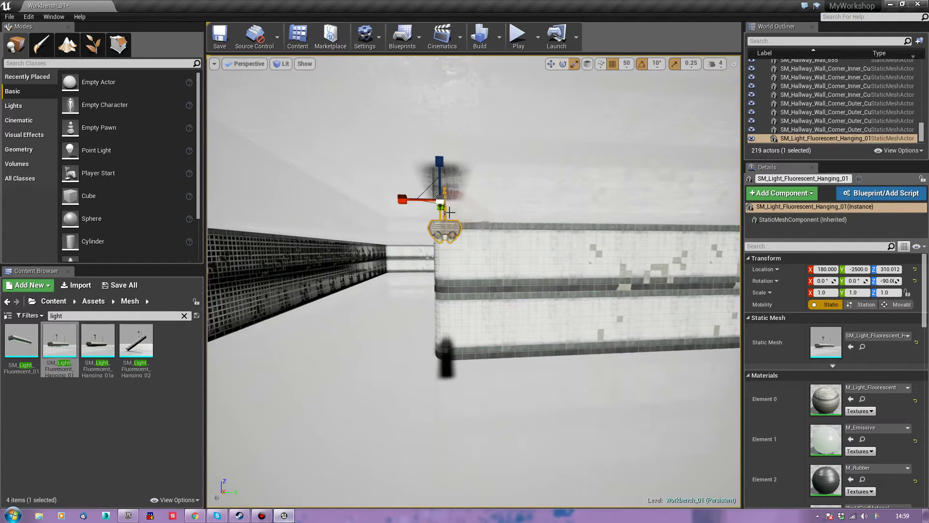
left_click_drag(464, 200, 535, 198)
right_click_drag(462, 234, 631, 211)
key("d")
key("s")
key("a")
key("s")
key("d")
left_click_drag(424, 181, 367, 189)
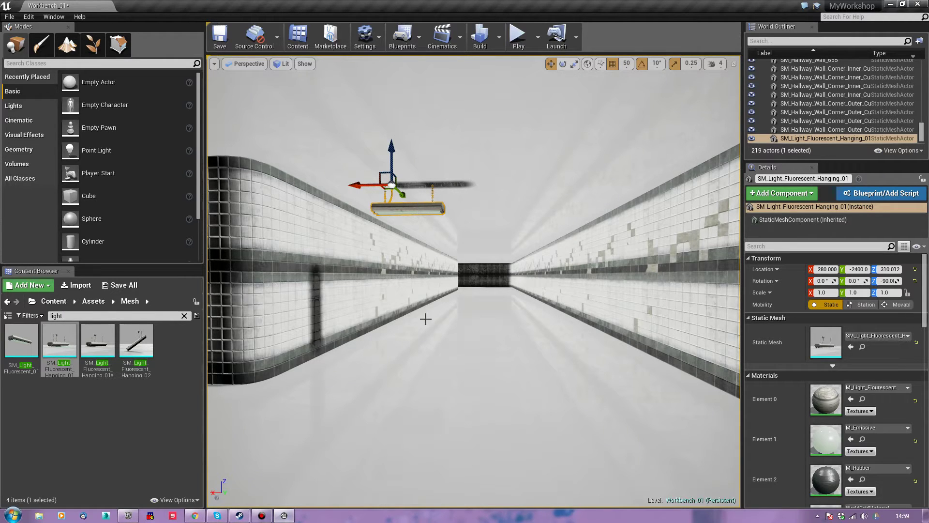
Place a Spot Light on the hallway floor below the hanging fixture and raise it to Z 250
right_click(426, 366)
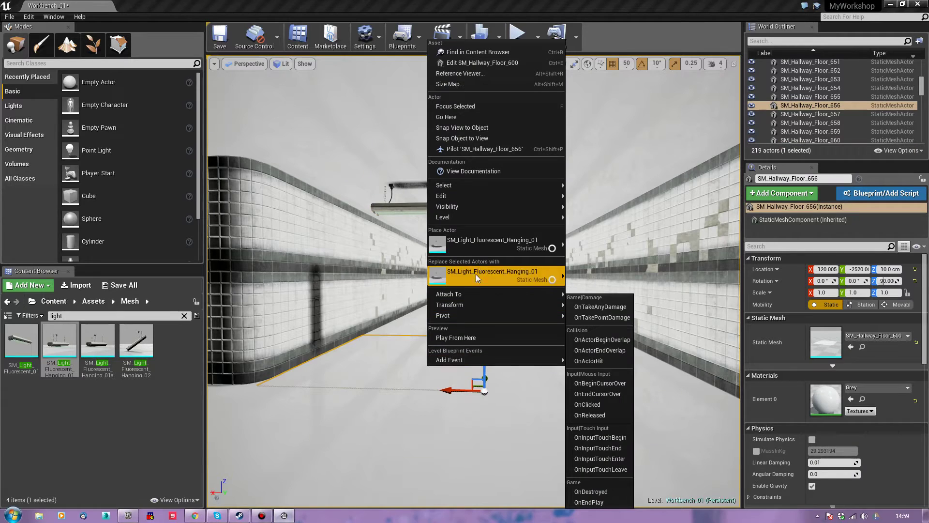
mouse_move(487, 241)
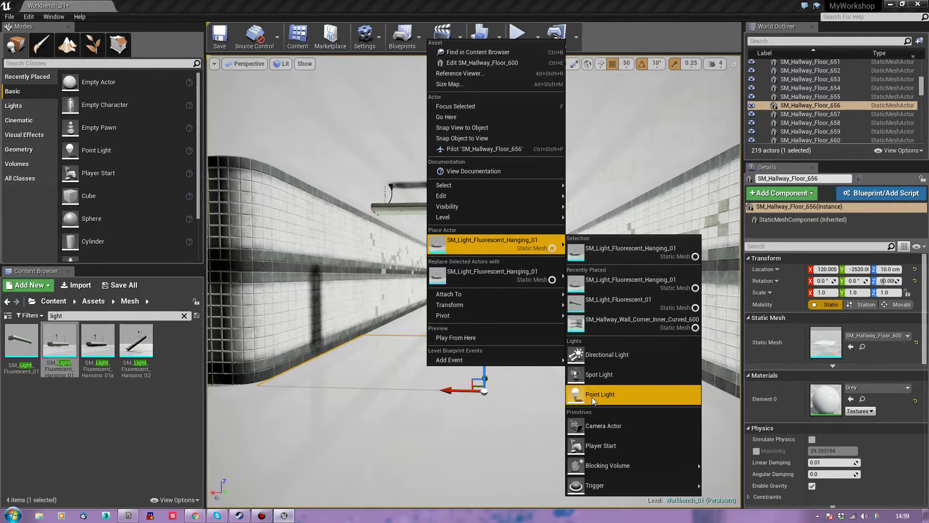
left_click(595, 373)
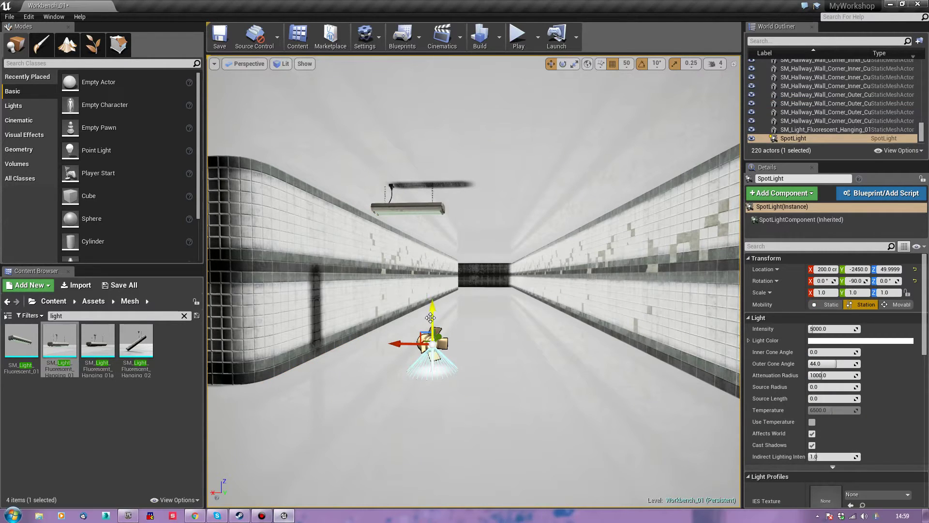
left_click_drag(434, 316, 432, 200)
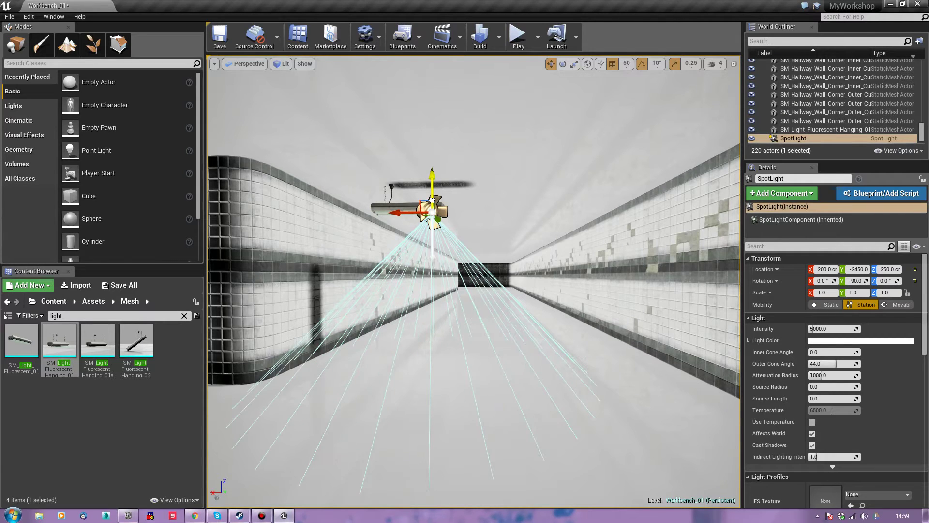
Delete the DirectionalLight above the hallway and return the view to the spotlight
right_click_drag(432, 199, 368, 237)
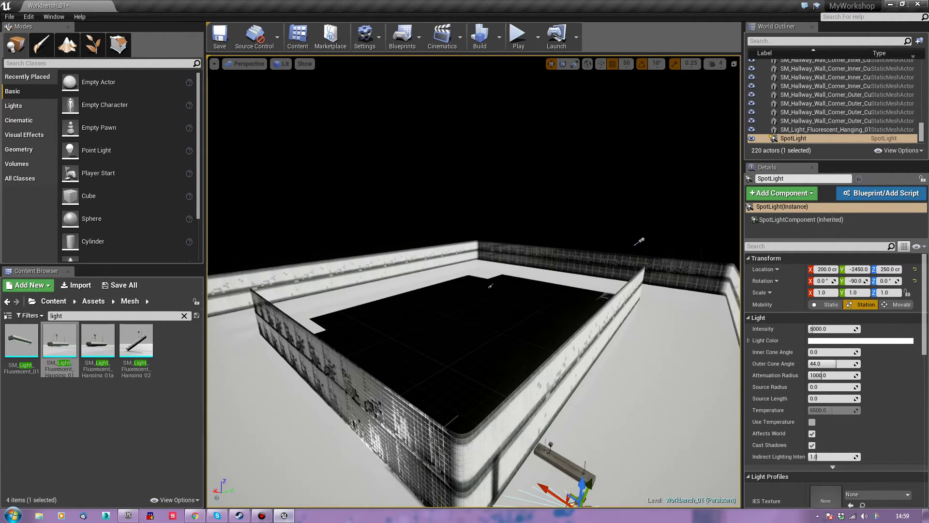
left_click(640, 240)
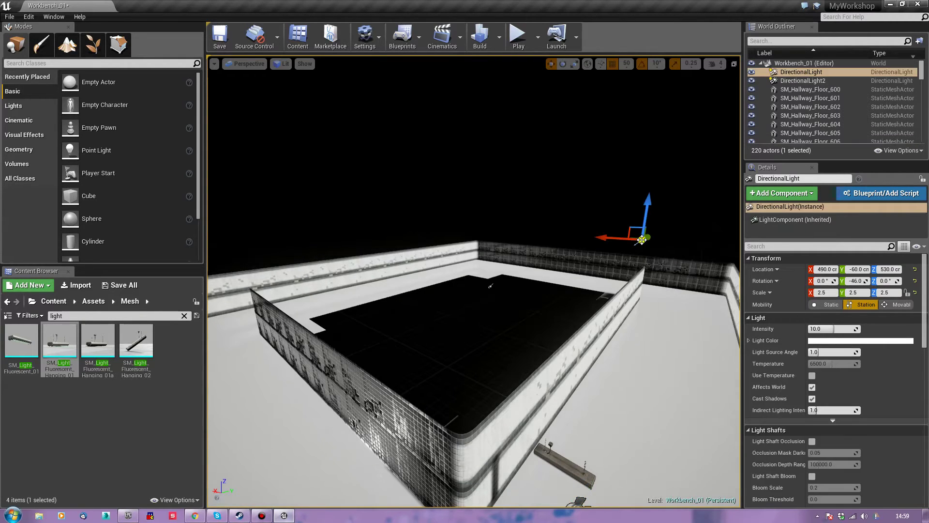
key("Delete")
mouse_move(642, 304)
right_mouse_down()
mouse_move(636, 317)
mouse_move(675, 312)
mouse_move(645, 307)
right_mouse_up()
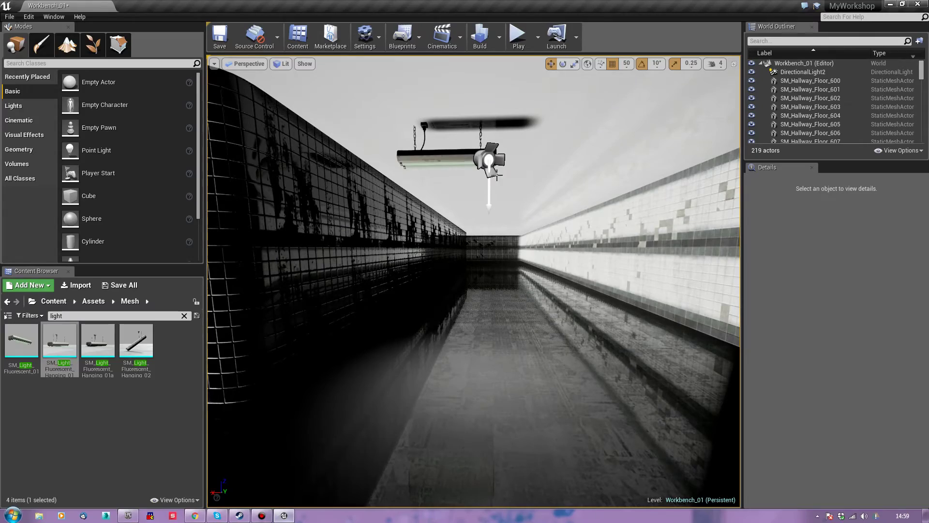
Center the spotlight under the hanging fixture at X 250, Y -2400 and set its source radius to about 63
left_click(489, 160)
right_click_drag(490, 162, 547, 169)
right_click_drag(377, 132, 372, 132)
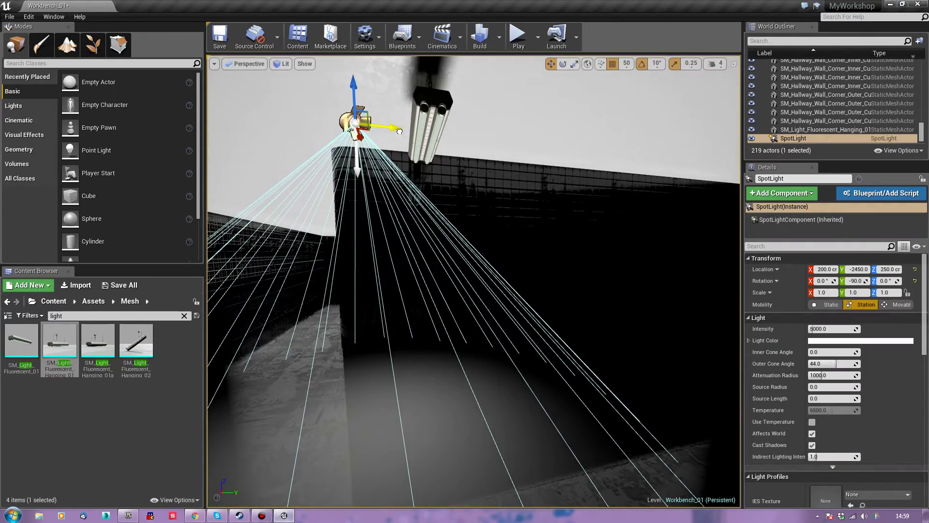
left_click_drag(387, 128, 426, 133)
right_click_drag(427, 184, 557, 172)
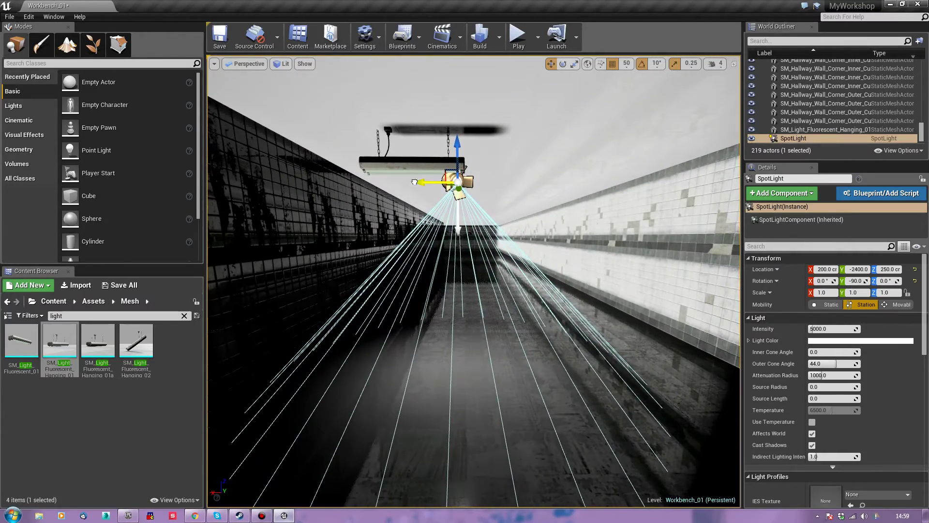
left_click_drag(414, 182, 397, 182)
right_click_drag(505, 231, 455, 206)
left_click_drag(372, 230, 355, 230, "alt")
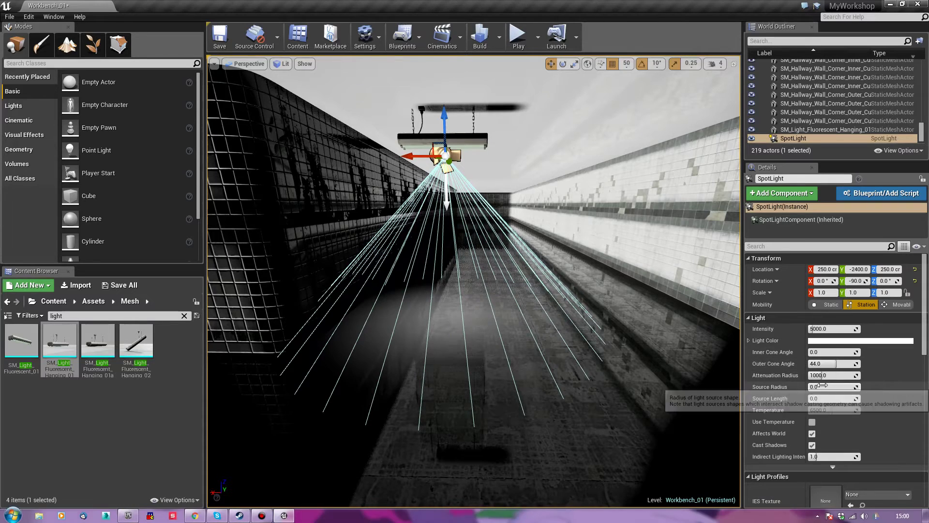
left_click_drag(823, 388, 829, 387)
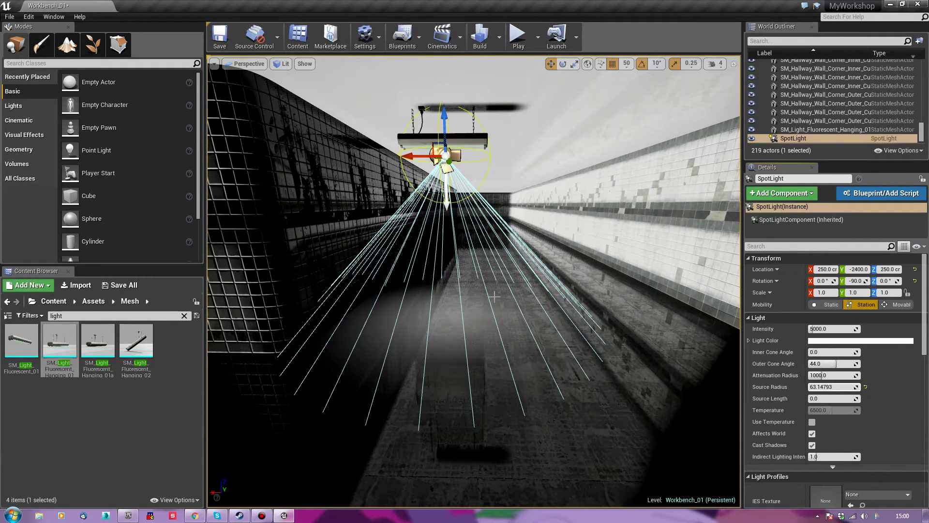
Play-test the level from the hallway floor, walk around to inspect the hanging fixture's lighting, and end the session
right_click_drag(541, 187, 468, 181)
right_click_drag(490, 218, 491, 182)
right_click(490, 182)
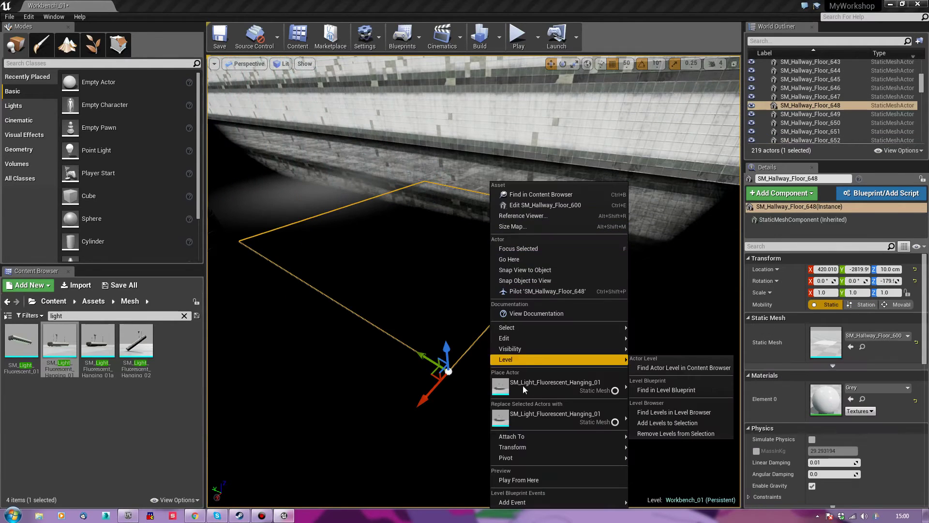
left_click(527, 479)
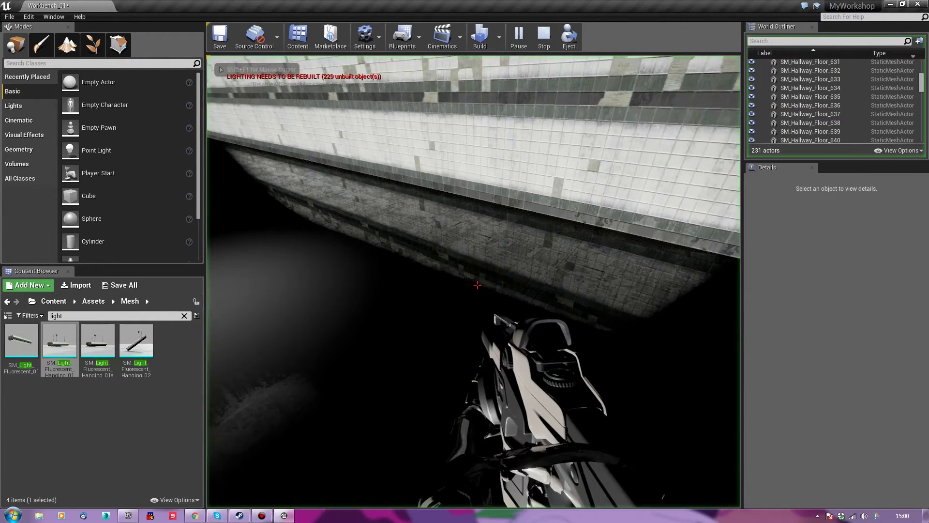
key("w")
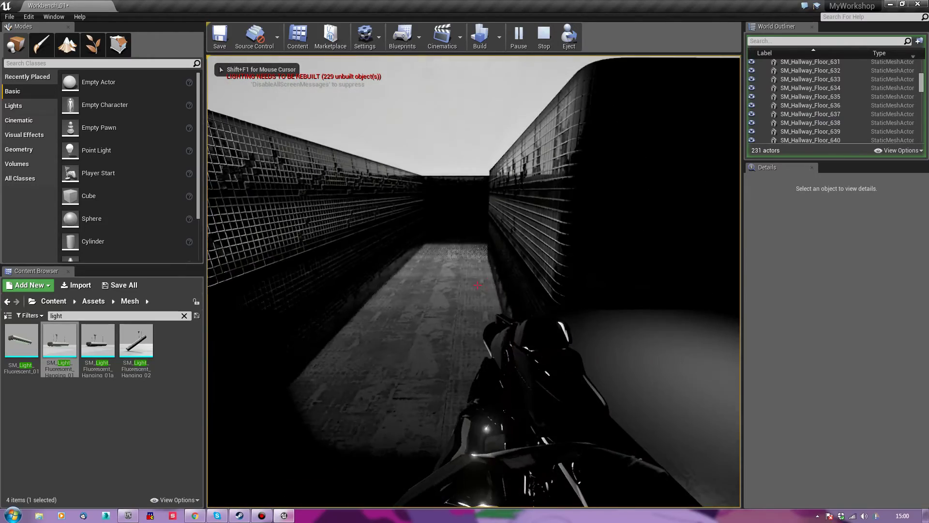
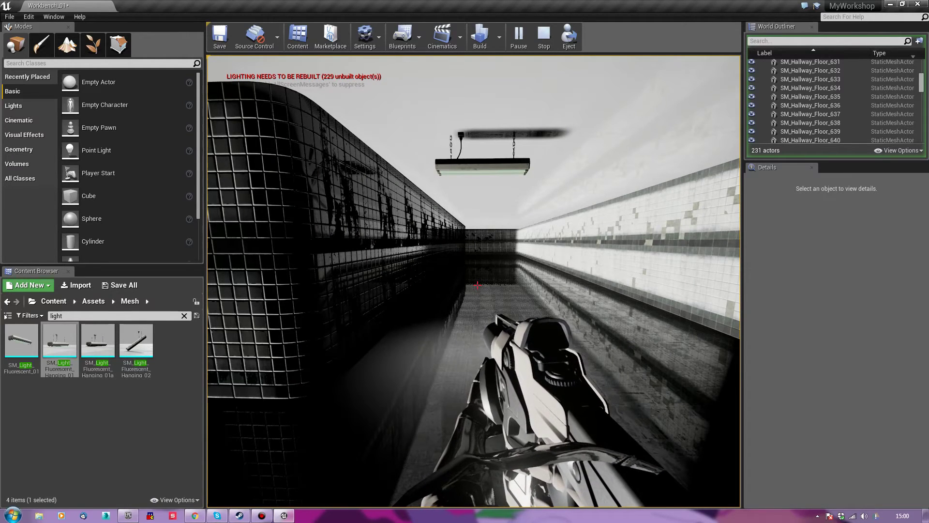
key("Escape")
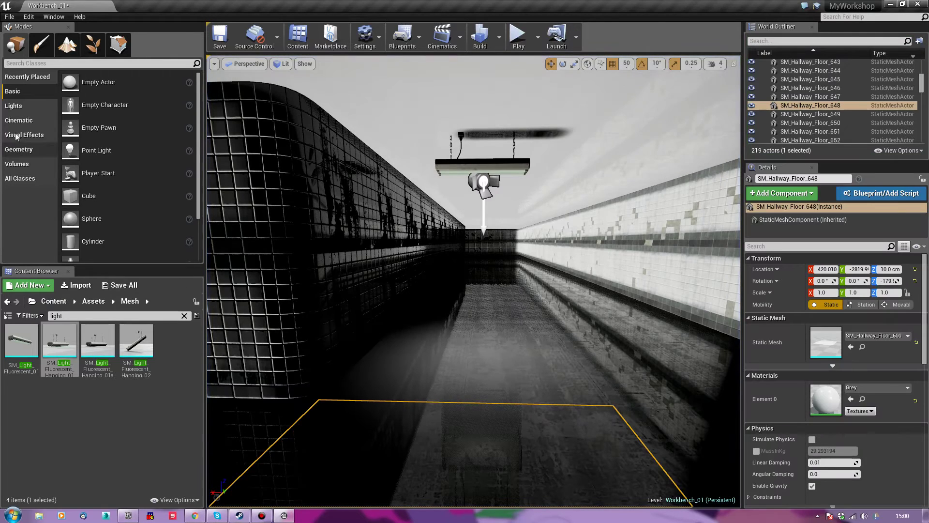
left_click(15, 106)
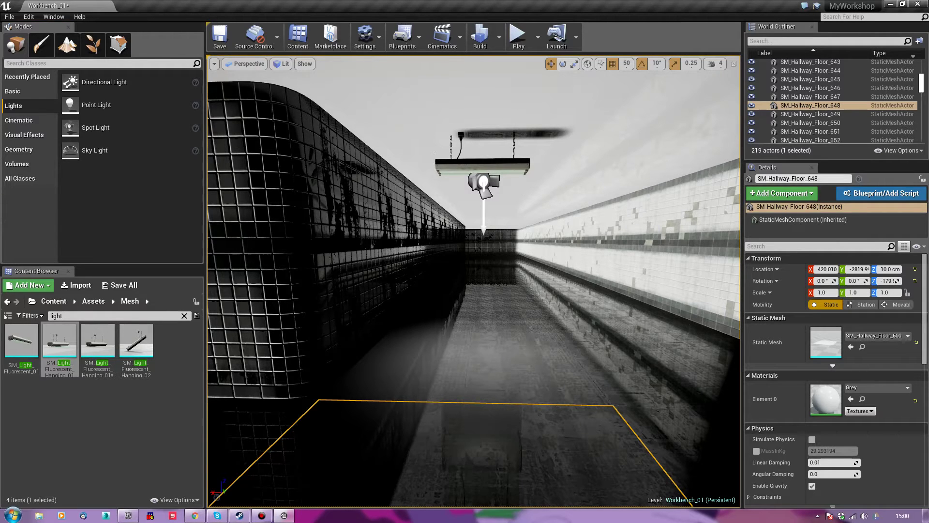
left_click(500, 42)
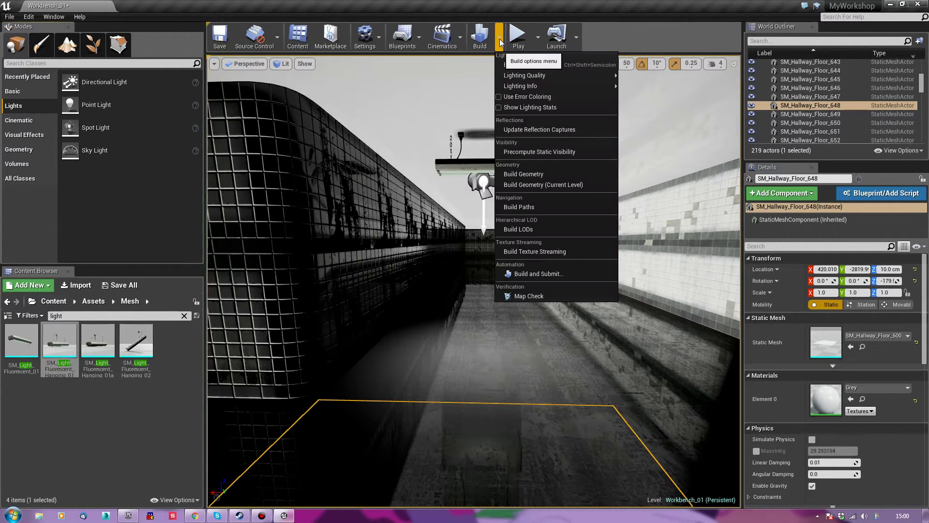
mouse_move(574, 77)
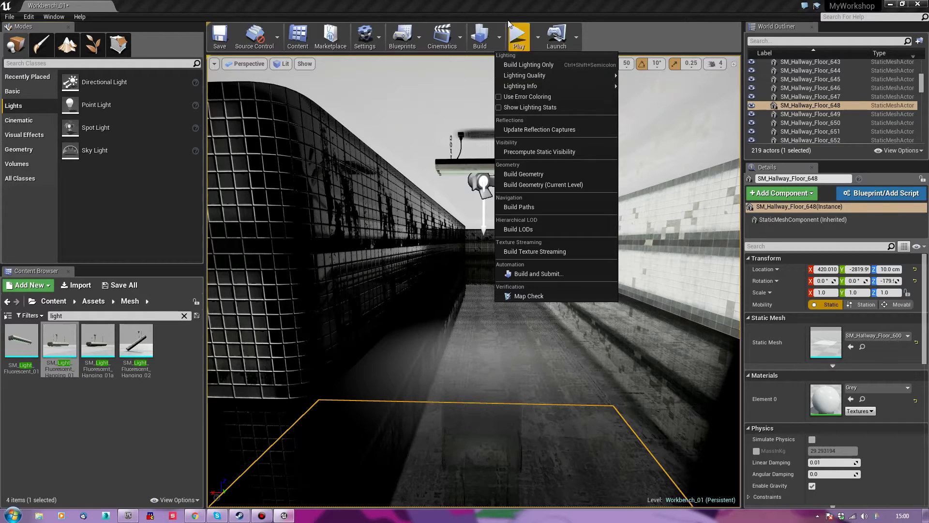
left_click(480, 37)
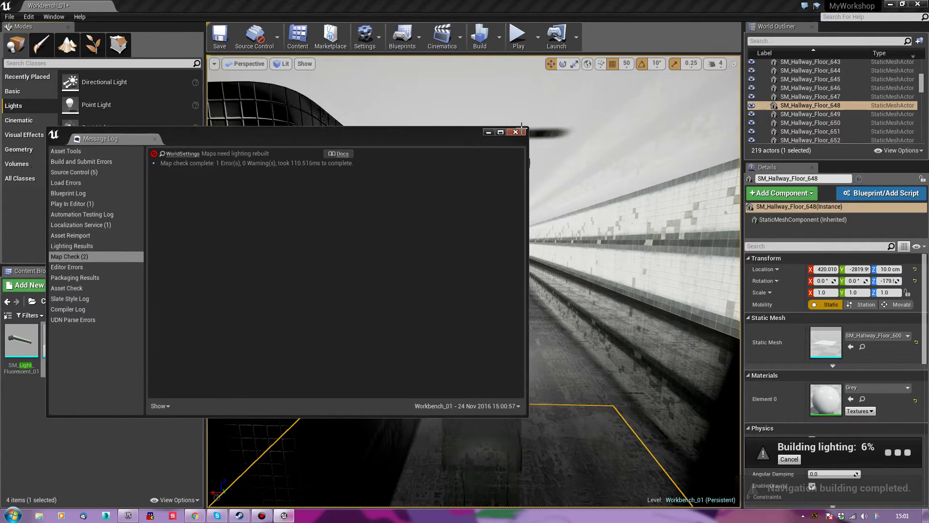
left_click(517, 130)
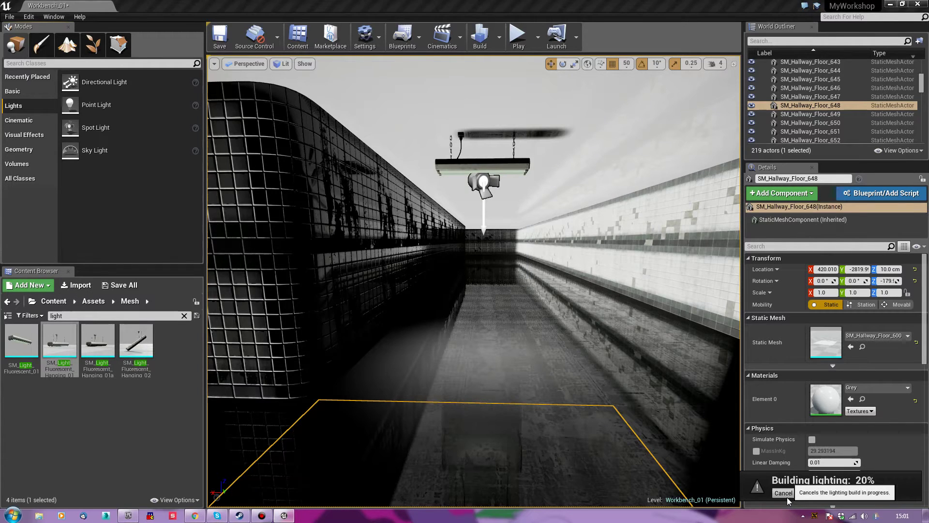
left_click(787, 494)
Switch the viewport to Unlit and delete the remaining DirectionalLight2 outside the hallway
right_click_drag(474, 281, 368, 310)
key("s")
left_click(282, 65)
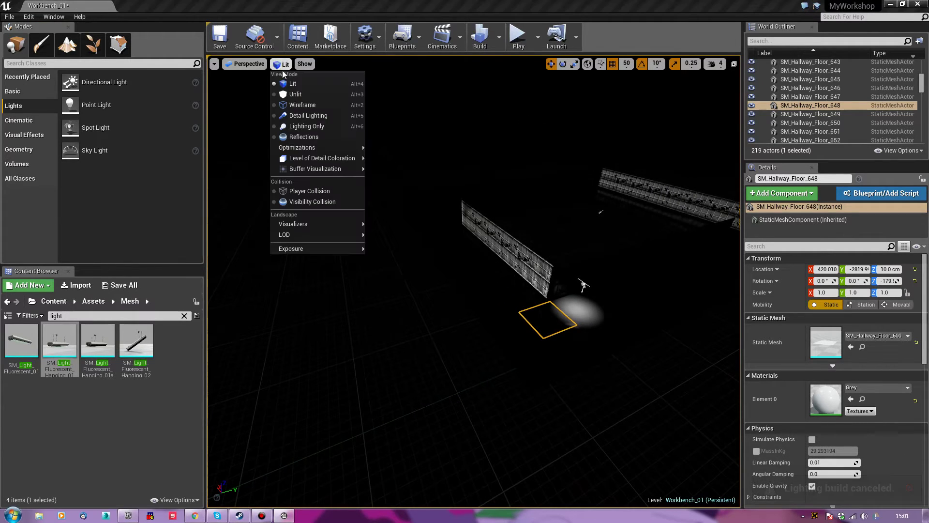
left_click(291, 95)
right_click_drag(379, 148, 480, 194)
key("w")
right_click_drag(619, 176, 623, 113)
left_click_drag(617, 105, 616, 106)
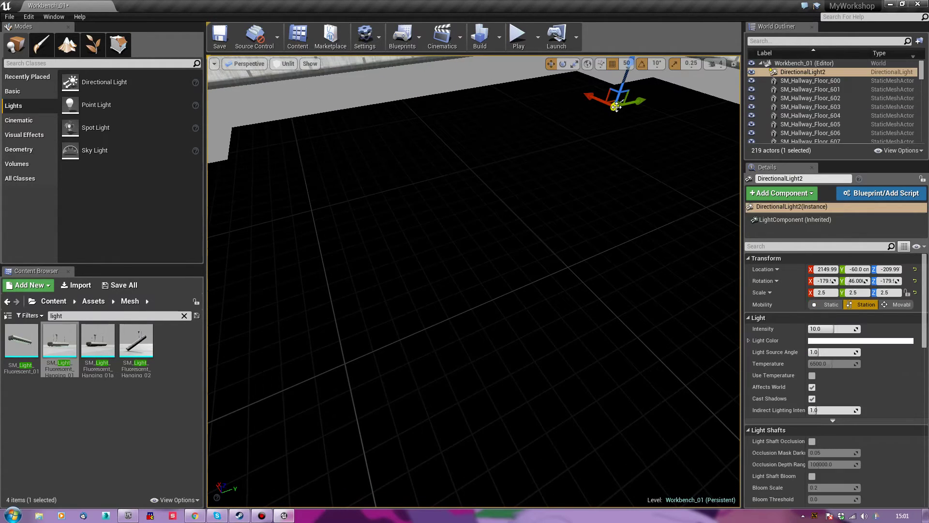
key("Delete")
Return to the hanging fixture and examine the spotlight's effect on the hallway in Lit view
right_click_drag(617, 140, 739, 83)
key("d")
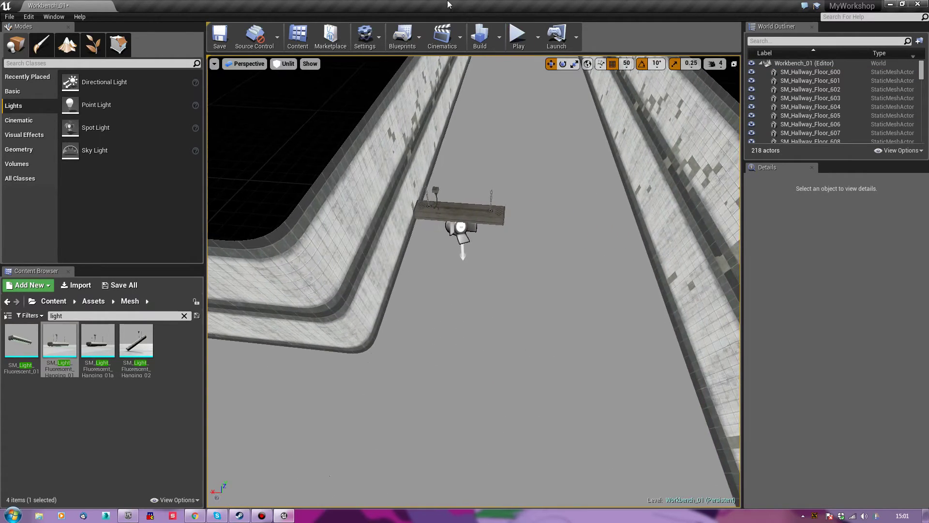
left_click(286, 63)
left_click(297, 85)
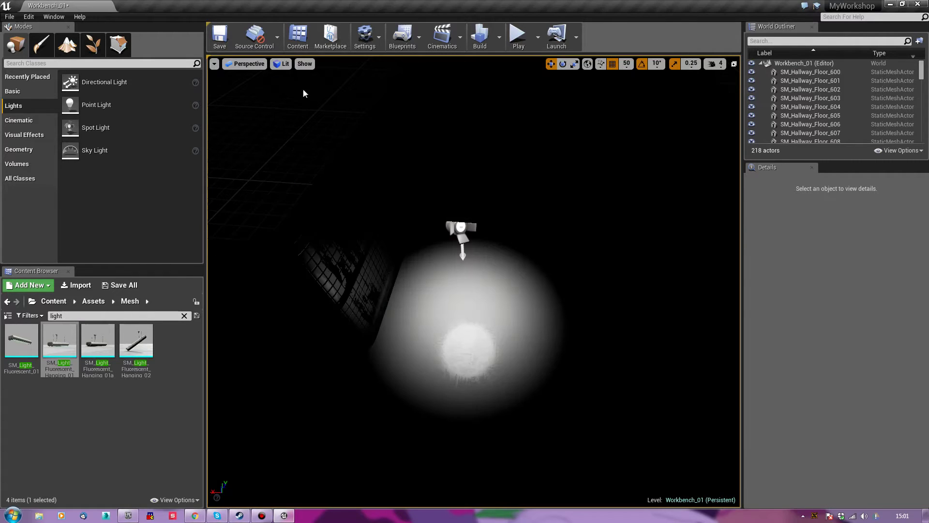
key("q")
right_click_drag(474, 281, 508, 329)
key("s")
mouse_move(391, 226)
right_mouse_down()
mouse_move(368, 208)
mouse_move(391, 226)
right_mouse_up()
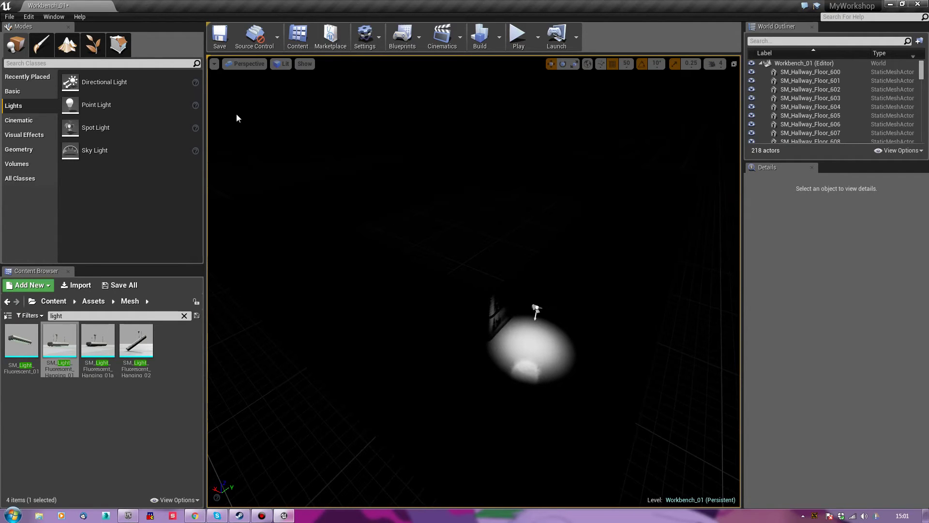
Switch the viewport back to Unlit and place a Lightmass Importance Volume in the level above the hallway
left_click(279, 65)
left_click(289, 94)
right_click_drag(289, 94, 278, 77)
key("d")
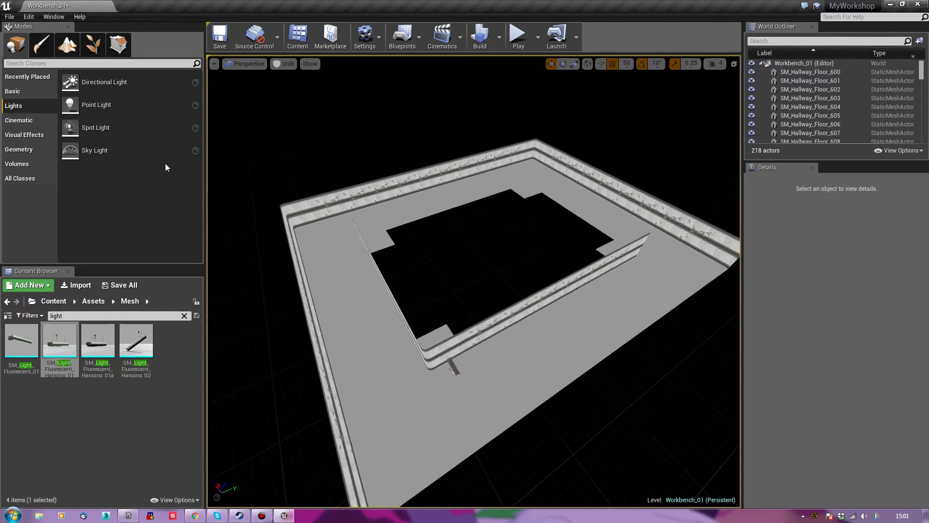
left_click(19, 163)
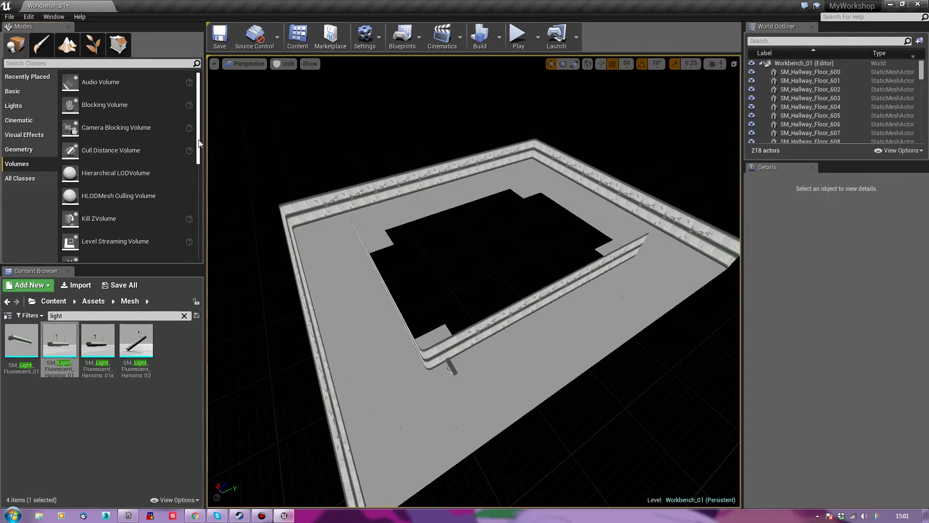
scroll(200, 143, "down", 3)
left_click_drag(121, 184, 488, 248)
key("d")
key("q")
right_click_drag(566, 322, 491, 280)
key("s")
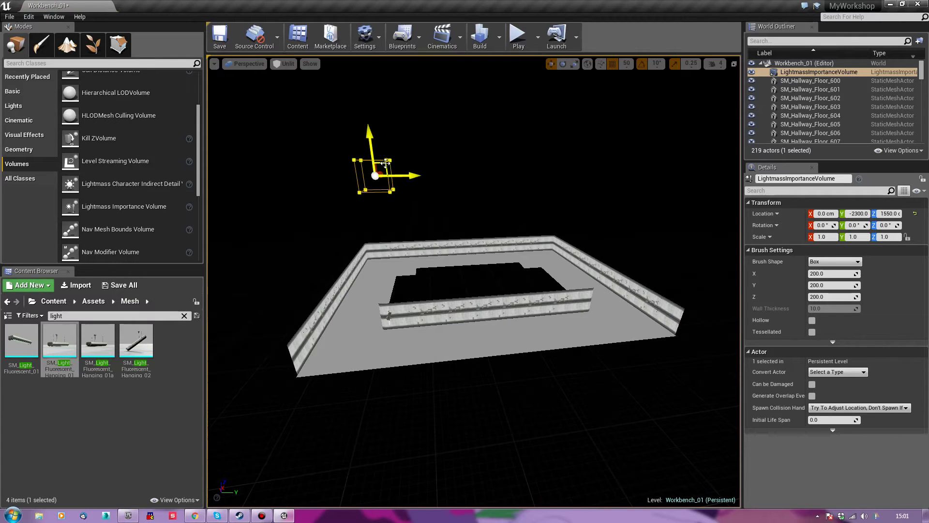
Enclose the hallway with the Lightmass Importance Volume, sized 4000 x 6000 x 1000 and positioned at X 1400, Y -700, Z 50
key("e")
key("a")
mouse_move(492, 280)
right_mouse_down()
mouse_move(557, 305)
mouse_move(610, 286)
mouse_move(491, 281)
right_mouse_up()
key("a")
key("s")
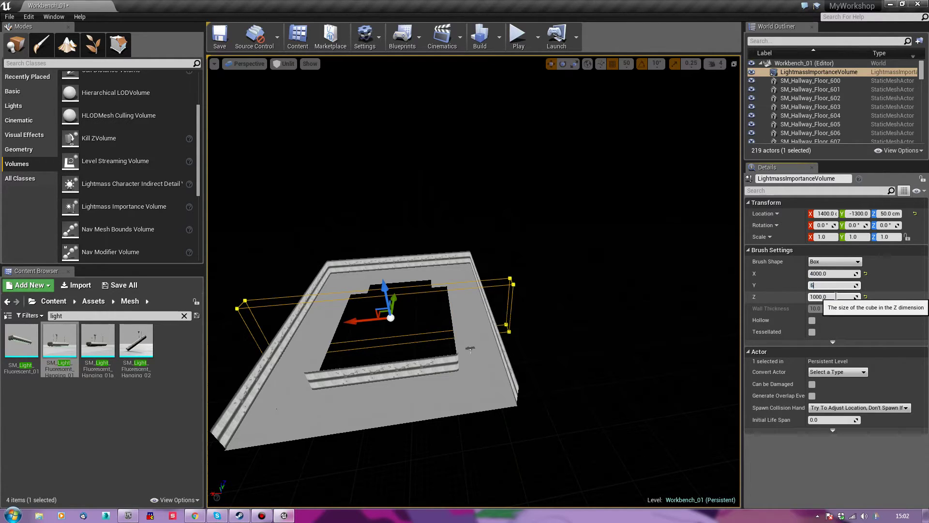
key("Return")
left_click_drag(495, 403, 387, 404, "alt")
left_click_drag(583, 374, 528, 321, "alt")
left_click_drag(555, 293, 592, 295)
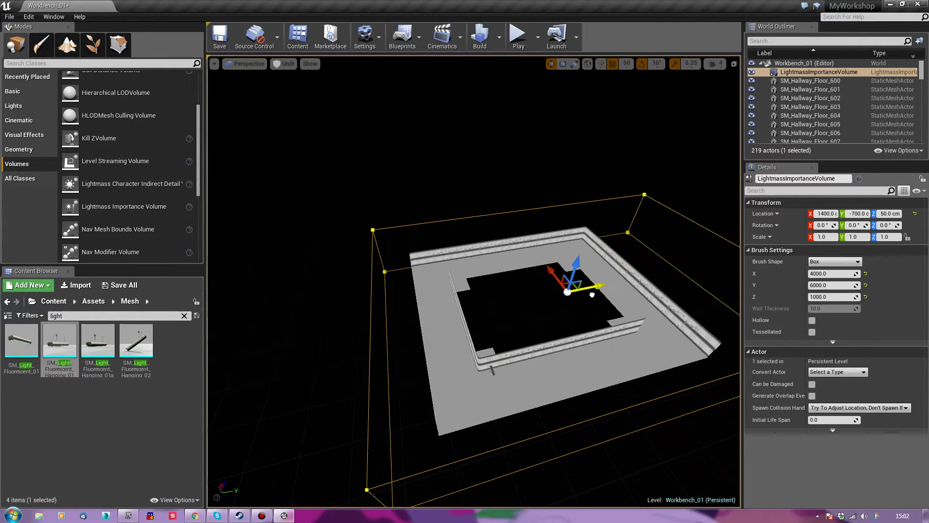
Play-test briefly from the hallway floor near the hanging fixture to check the lighting, and stop the session
right_click(466, 396)
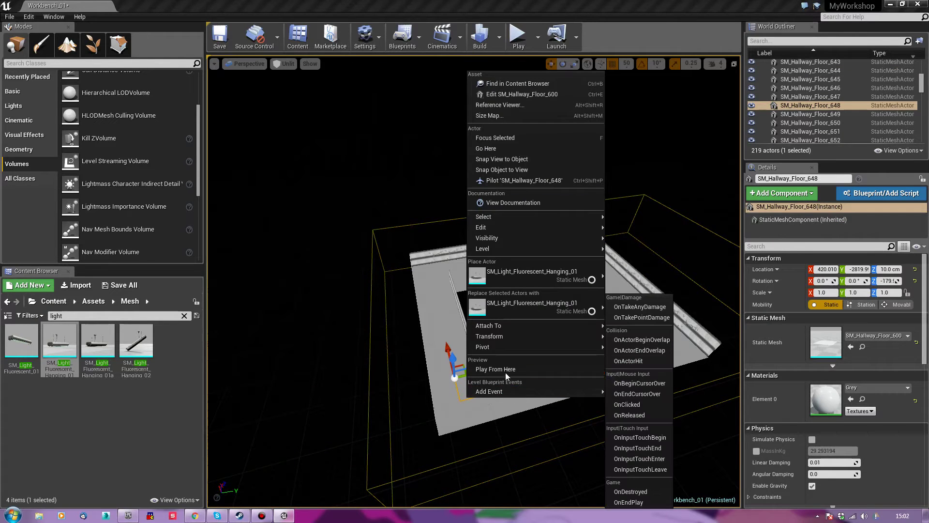
left_click(506, 374)
left_click(506, 373)
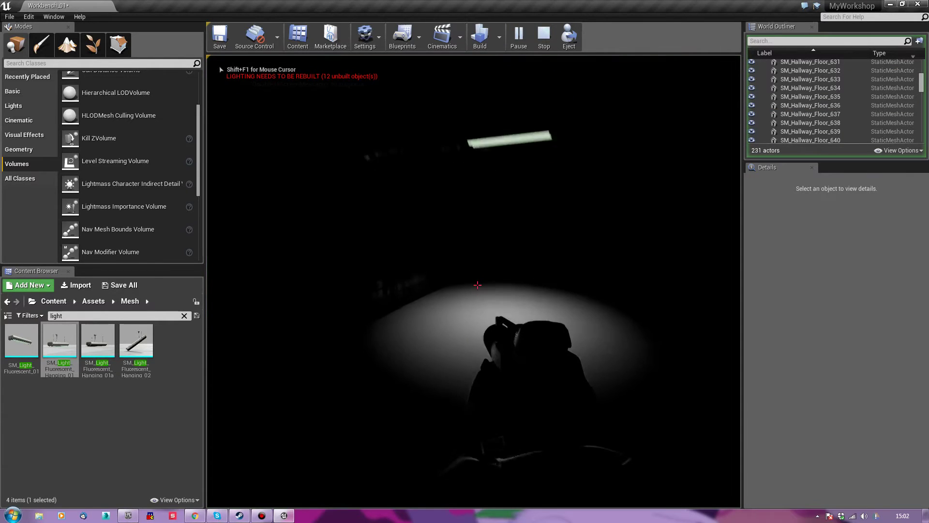
key("Escape")
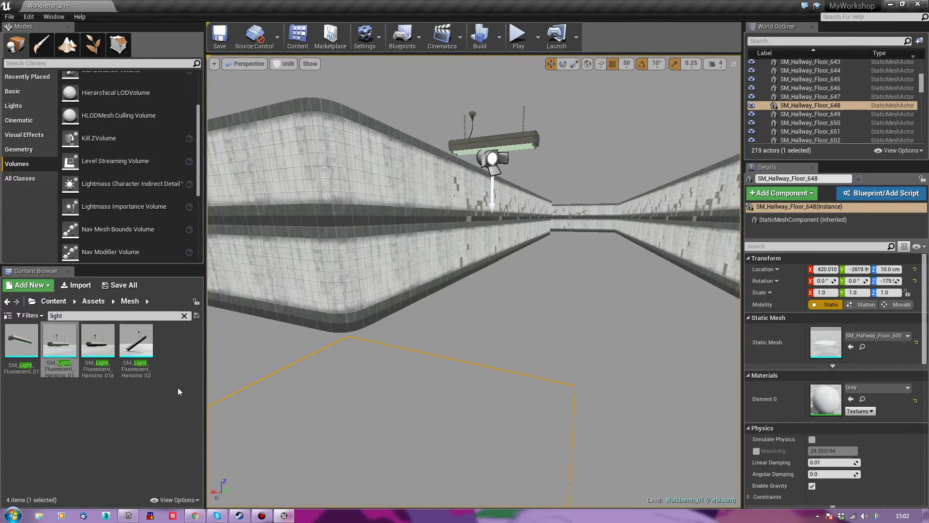
Place a Sky Light on the hallway floor near the inner wall corner at X 500, Y -2600, Z 0
left_click(39, 79)
left_click(16, 105)
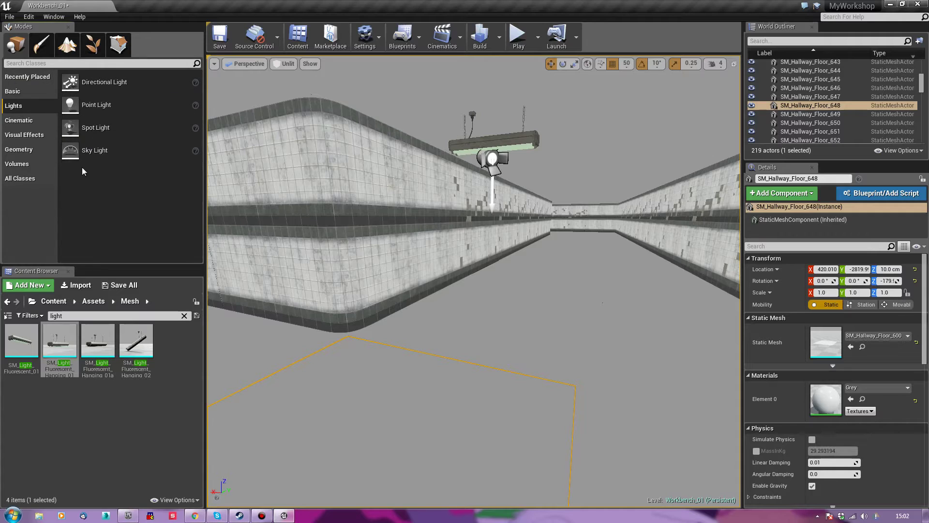
left_click_drag(79, 154, 213, 296)
left_click_drag(253, 336, 255, 345)
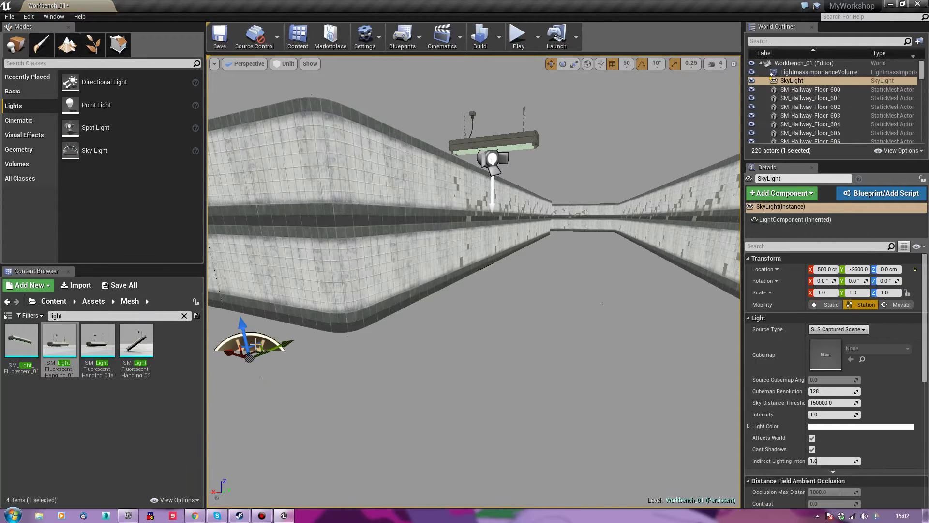
Restore the Lit view mode and build the level's lighting
left_click(286, 63)
left_click(294, 85)
right_click_drag(429, 268, 512, 232)
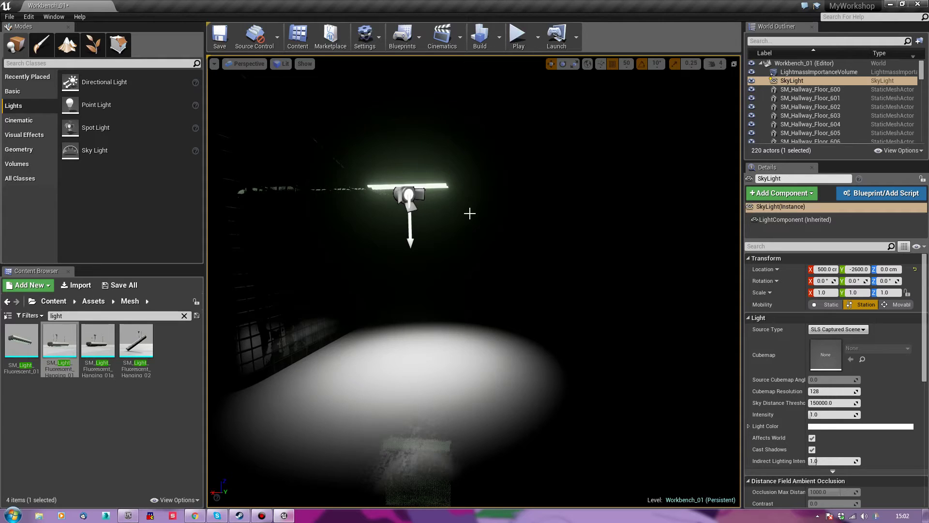
left_click(480, 36)
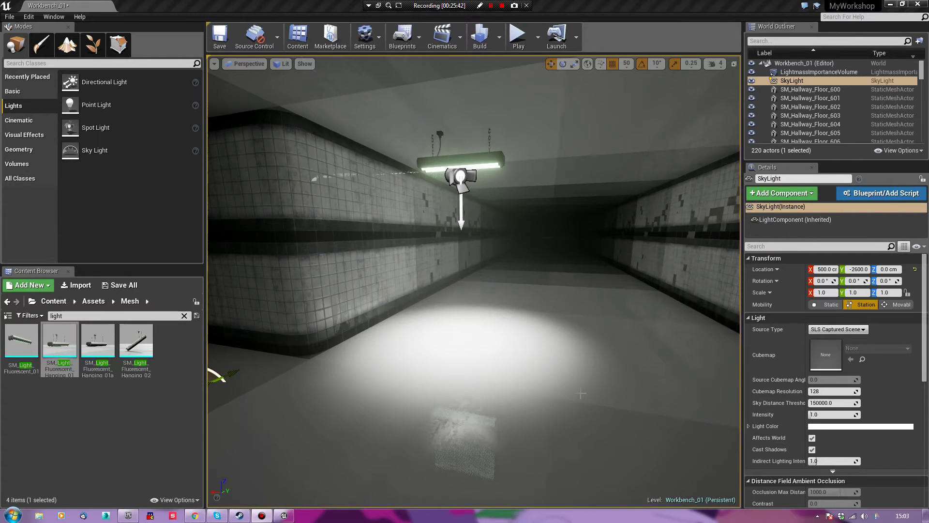
Play-test from the hallway floor near the hanging fixture, walk the corridors to inspect the built lighting, and stop the session
right_click_drag(581, 393, 498, 384)
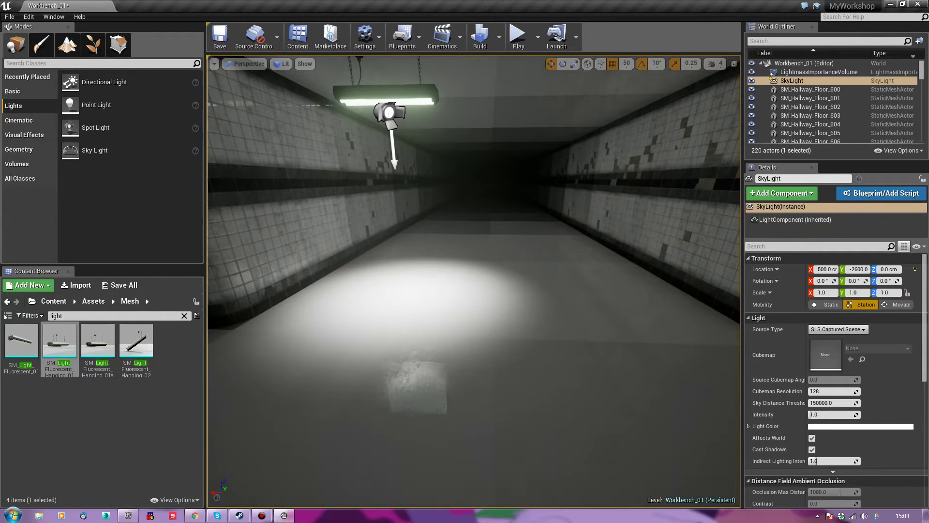
right_click(475, 377)
left_click(512, 352)
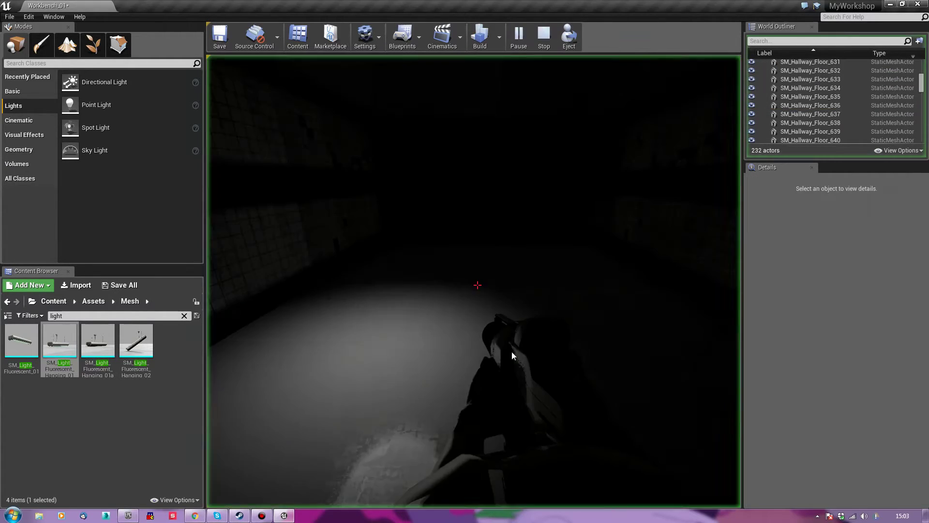
left_click(512, 352)
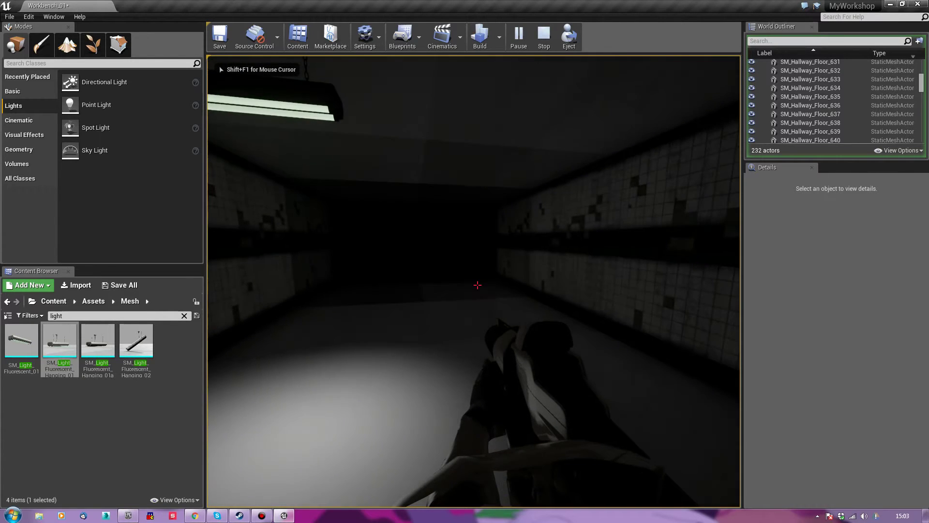
key("w")
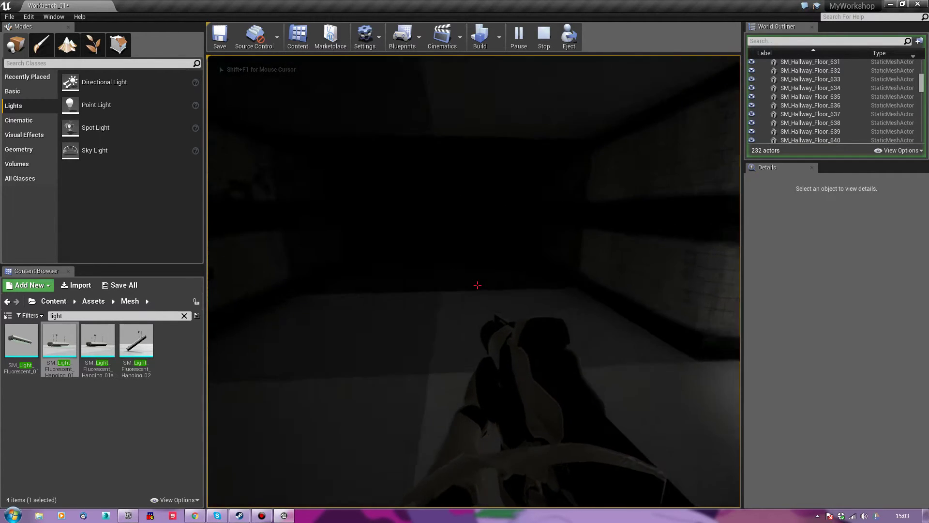
key("w")
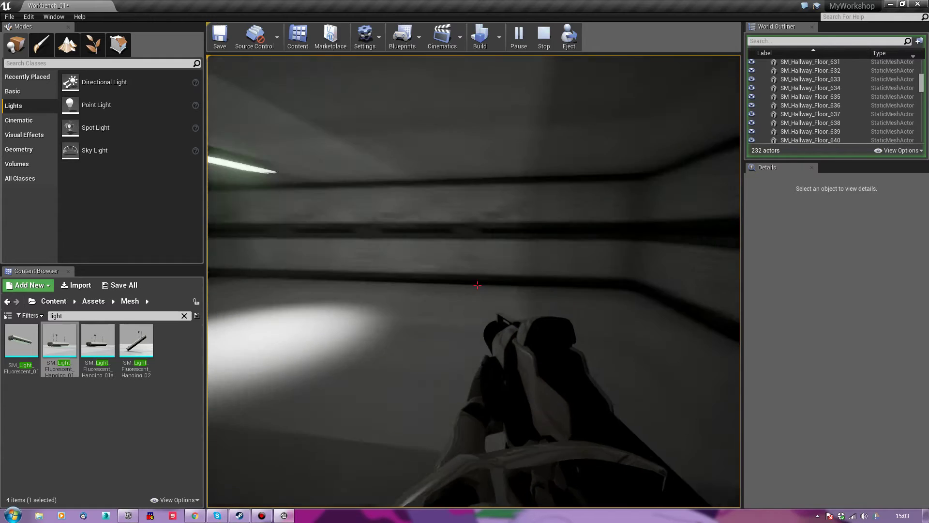
key("s")
key("w")
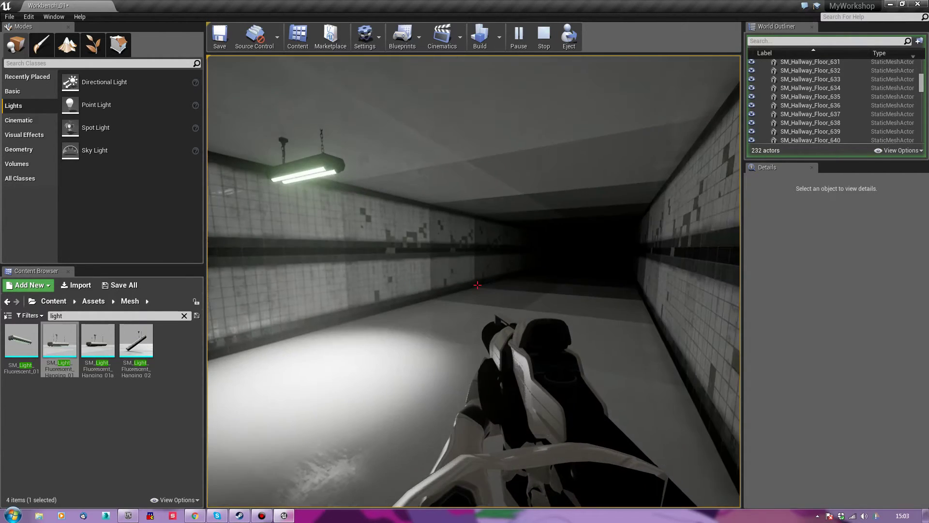
key("w")
key("w")
left_click(477, 285)
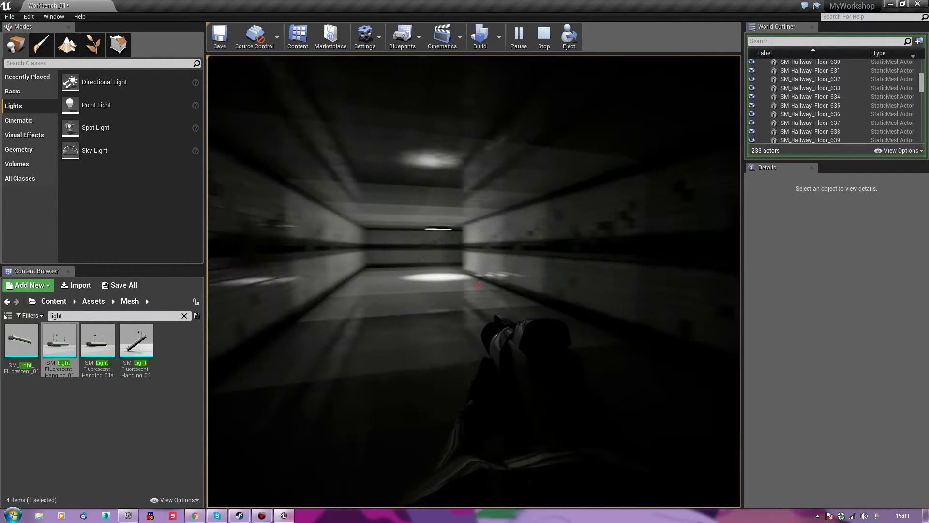
key("s")
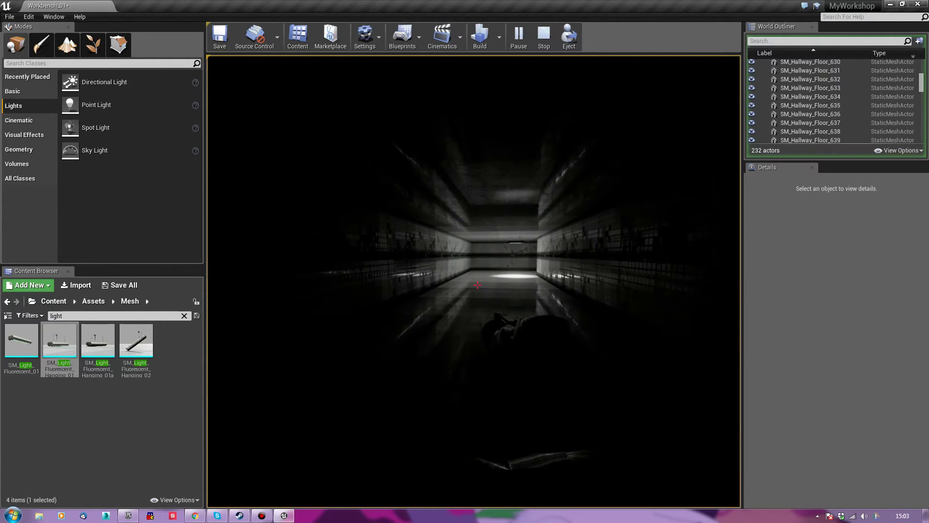
key("w")
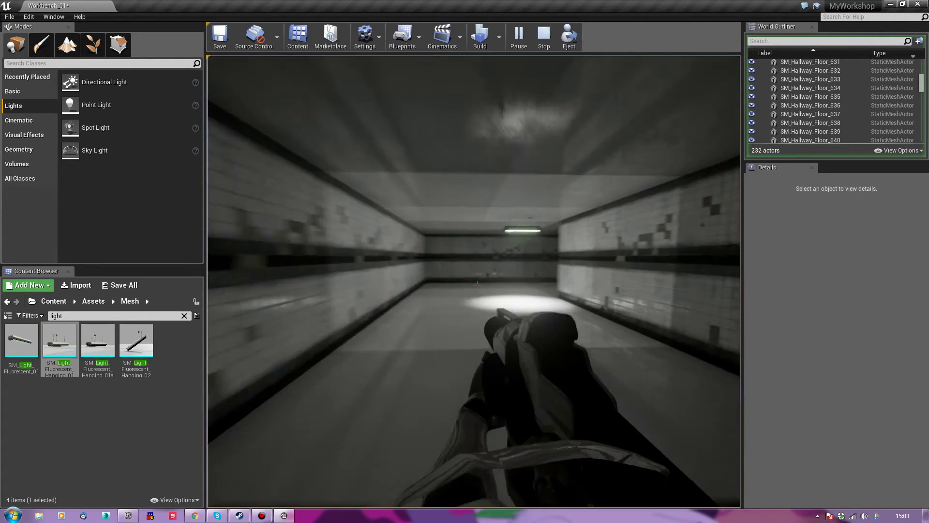
key("w")
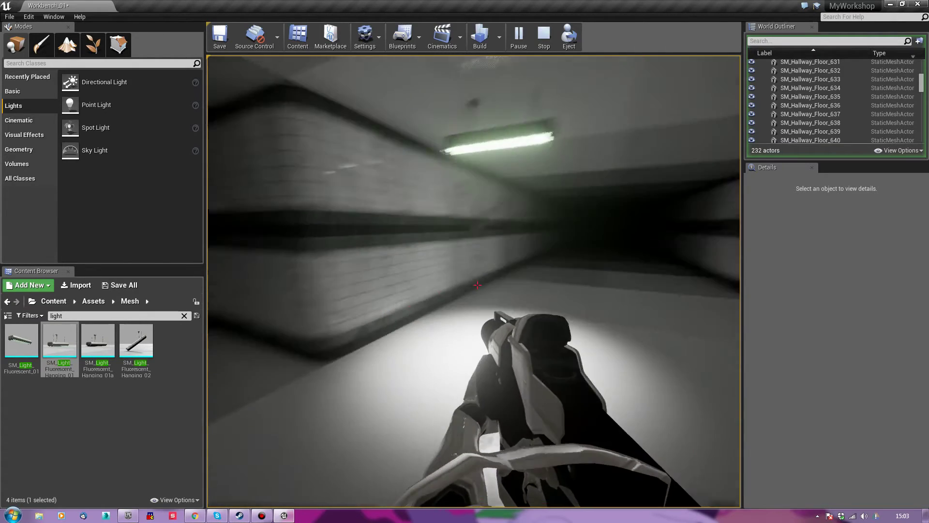
key("s")
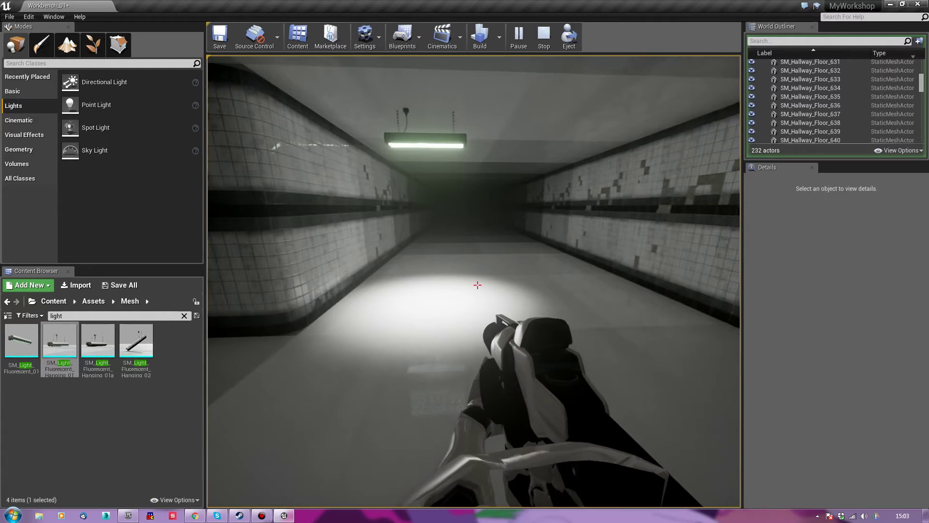
key("Escape")
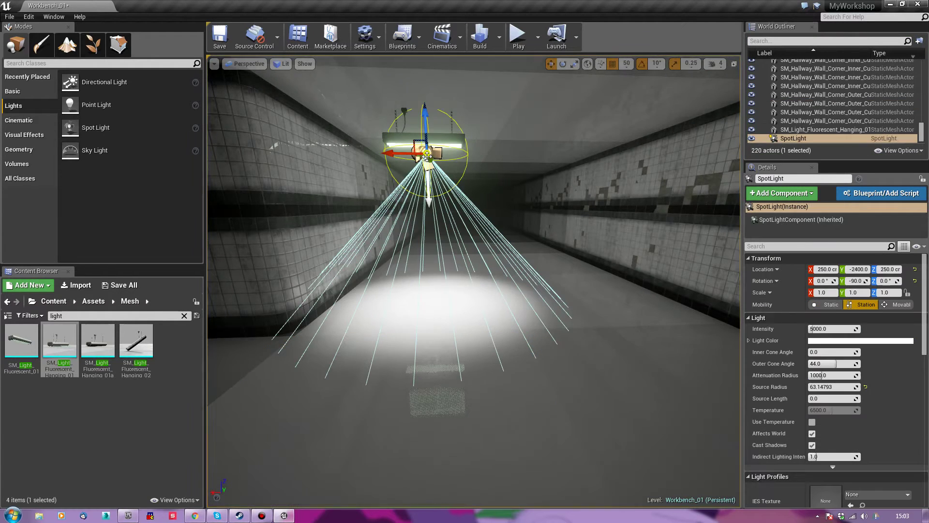
Tint the spotlight under the hanging fixture pale yellow-green, with hue 81, saturation 0.137 and value 1.0
left_click(827, 342)
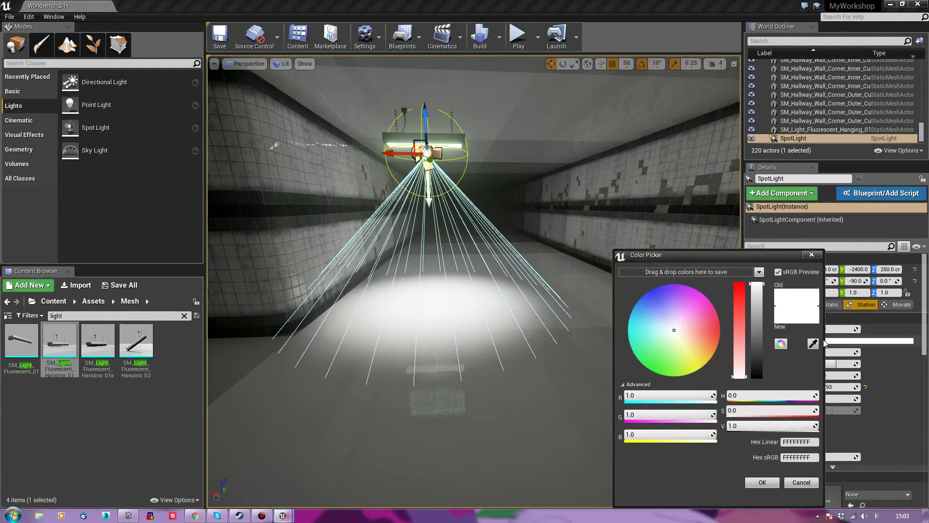
left_click(675, 338)
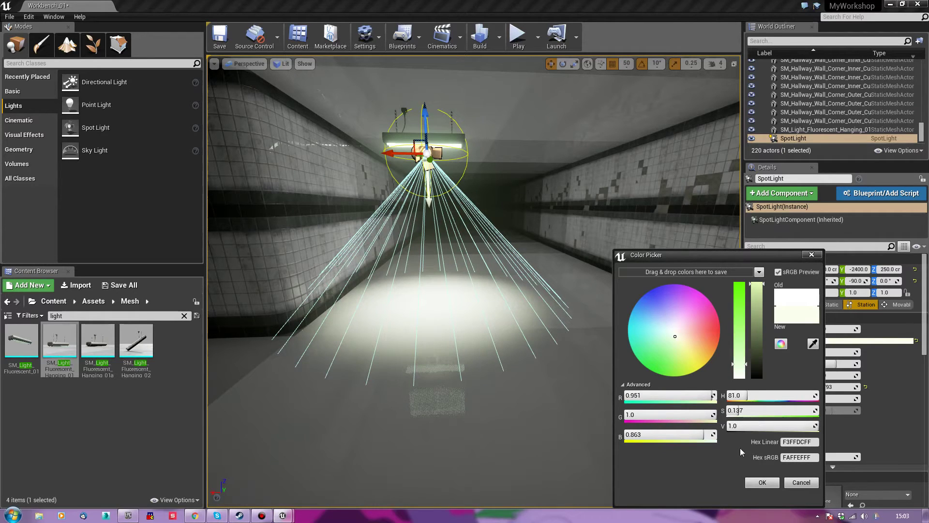
left_click(750, 480)
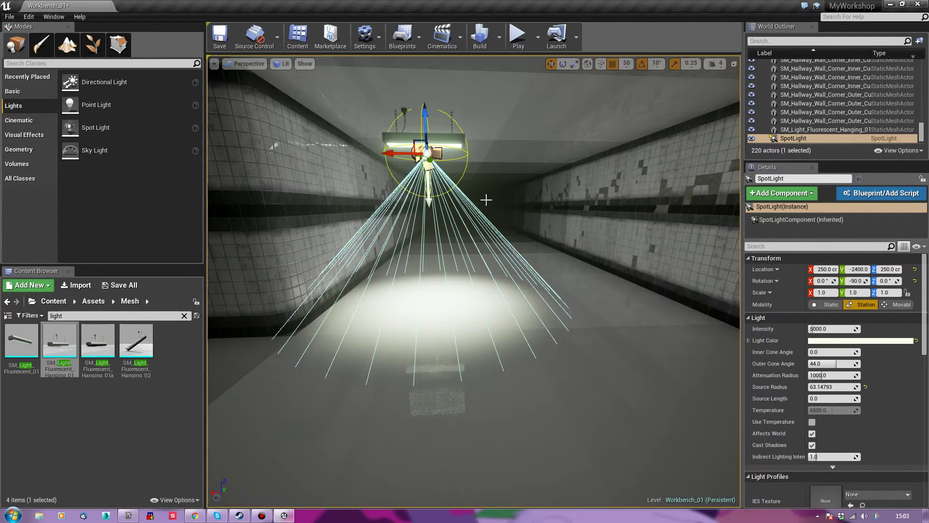
Duplicate the hanging fluorescent fixture together with its spotlight, placing the copy beside the original across the hallway at Y -2400
left_click(455, 142, "ctrl")
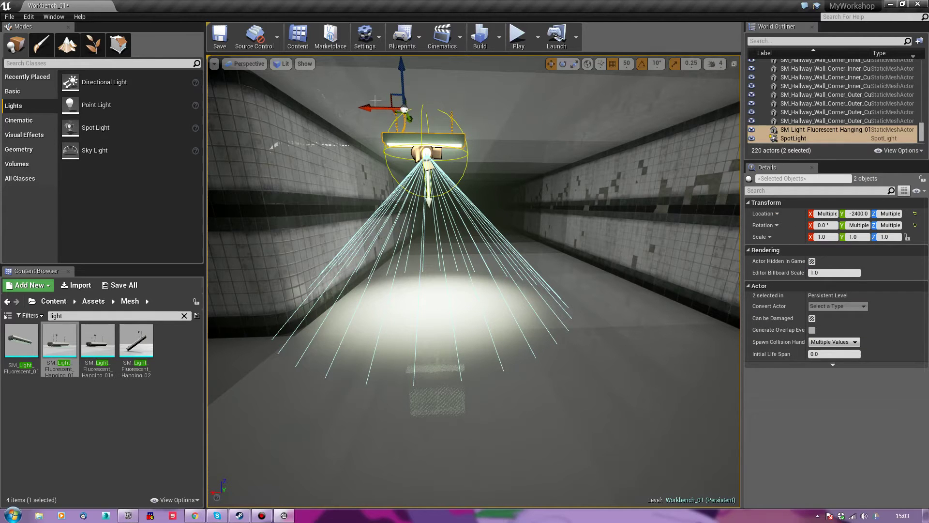
left_click_drag(387, 112, 535, 114, "alt")
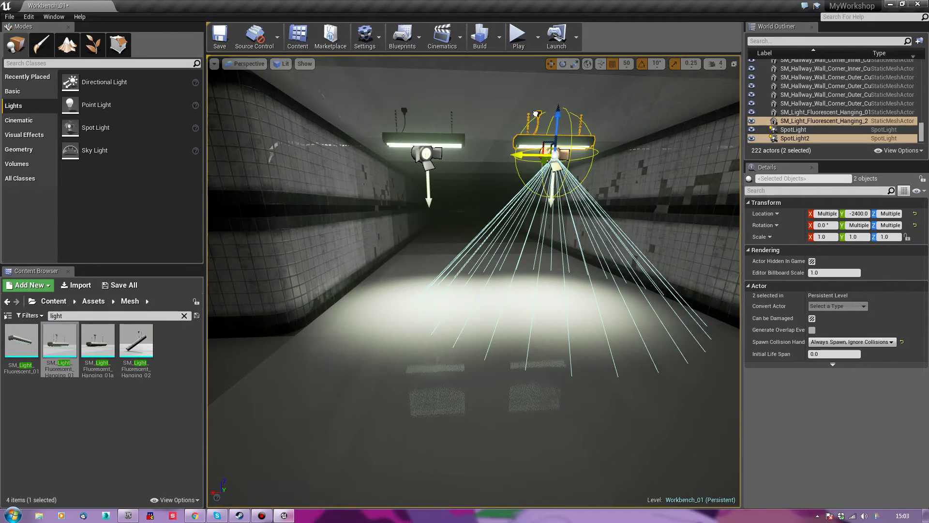
Select both hanging fixtures together with both spotlights and open the actor options for the selection
right_click_drag(677, 230, 629, 228)
left_click(528, 161, "ctrl")
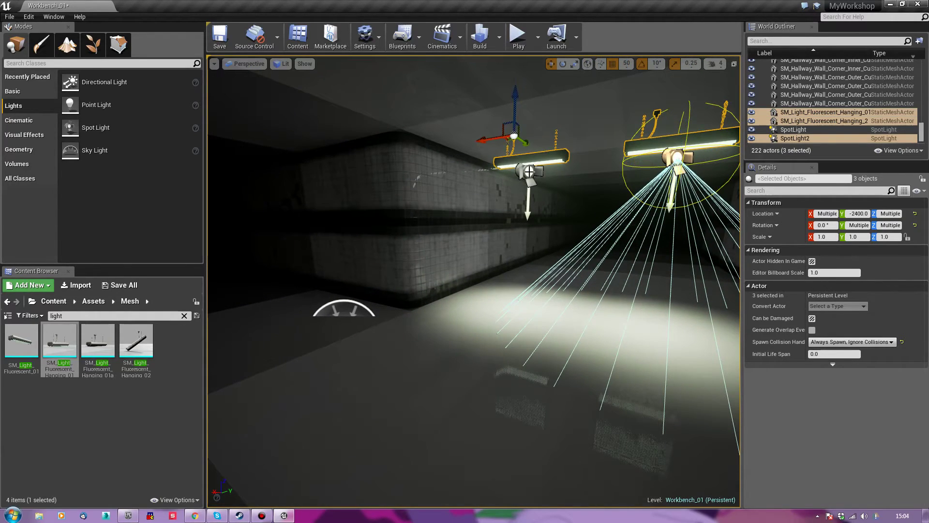
left_click(530, 176, "ctrl")
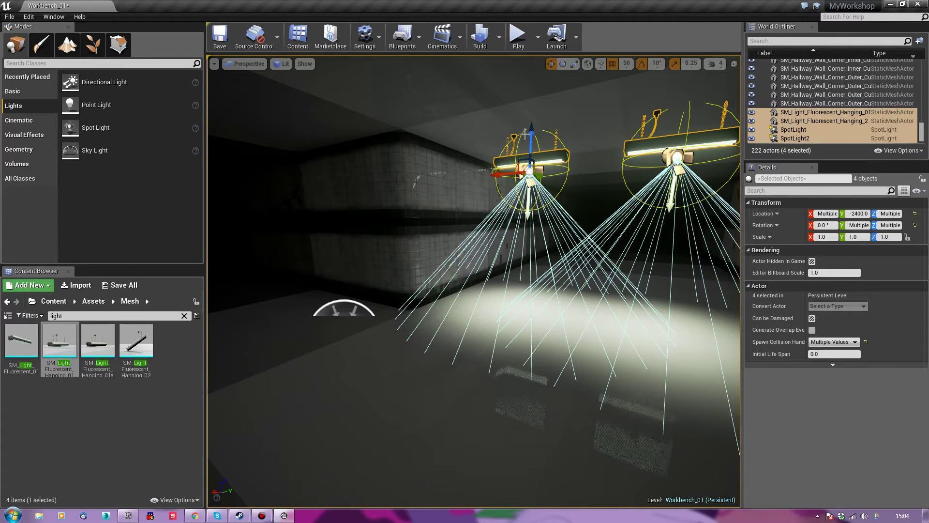
right_click(531, 155)
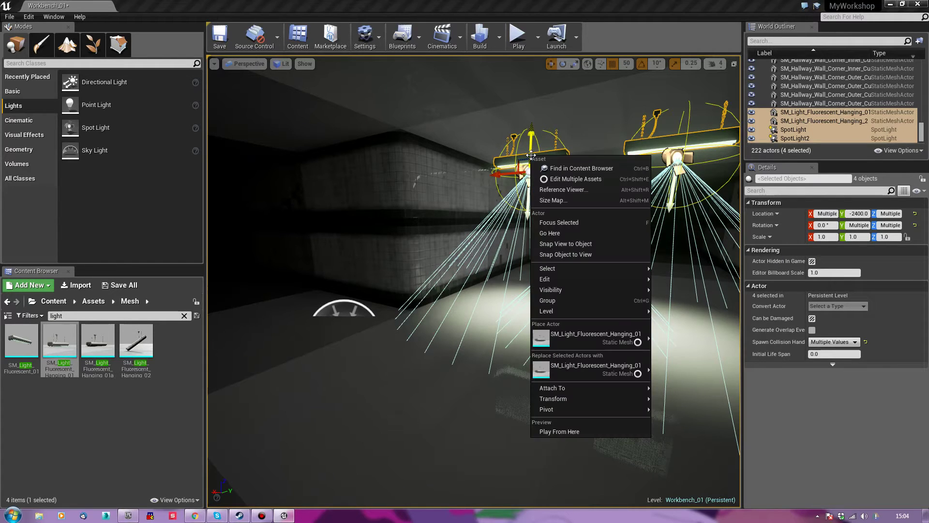
Group the two selected hanging fluorescent fixtures together with their two spotlights
left_click(598, 299)
mouse_move(654, 244)
right_mouse_down()
mouse_move(606, 258)
mouse_move(648, 259)
right_mouse_up()
right_click_drag(505, 214, 499, 214)
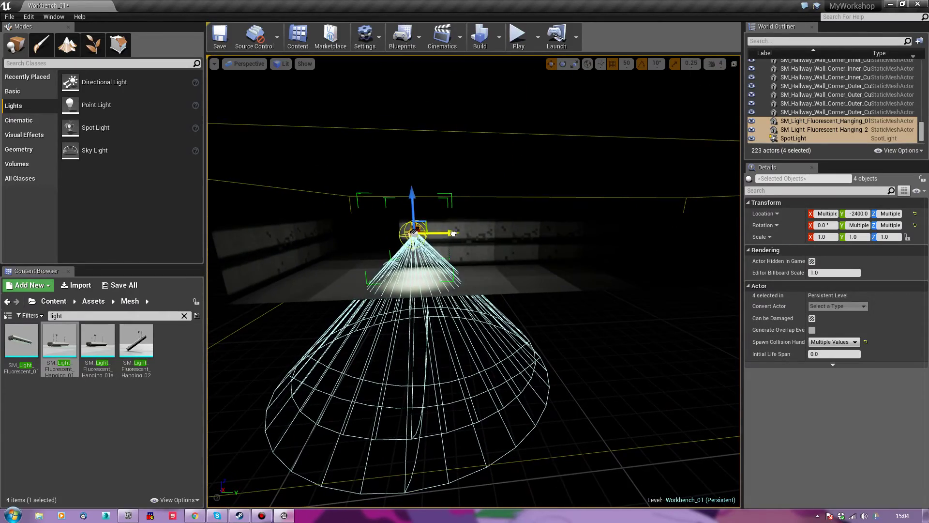
Duplicate the light group repeatedly along the Y axis down the hallway, placing the last copy at Y -950 cm
left_click_drag(453, 233, 630, 233, "alt")
key("d")
right_click_drag(632, 268, 620, 268)
left_click_drag(452, 230, 540, 230, "alt")
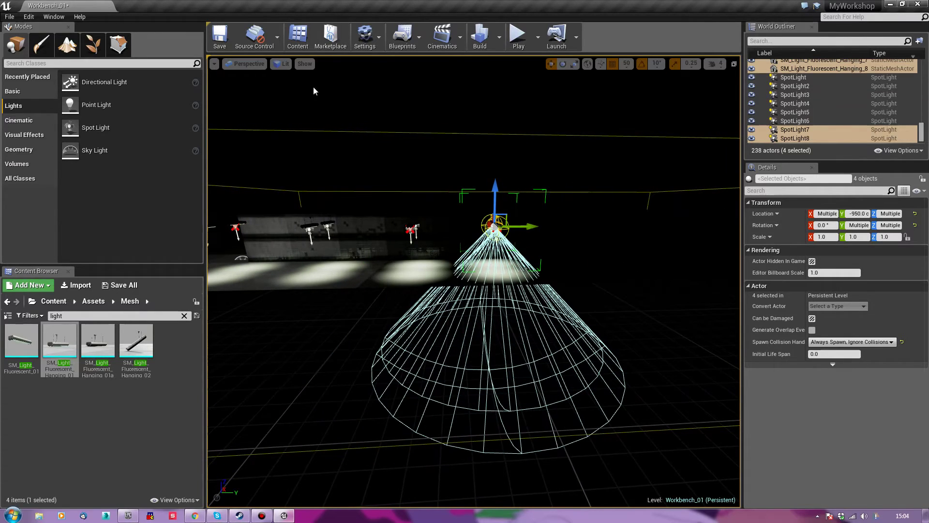
Switch the viewport to Unlit and duplicate the last light group along the Y axis to Y -500 cm
left_click(289, 66)
left_click(301, 93)
right_click_drag(301, 97, 290, 110)
key("d")
left_click_drag(477, 199, 560, 202, "alt")
Select all five light groups in the hallway and shift them slightly along the positive Y axis
right_click_drag(556, 204, 489, 213)
key("a")
right_click_drag(596, 202, 642, 193)
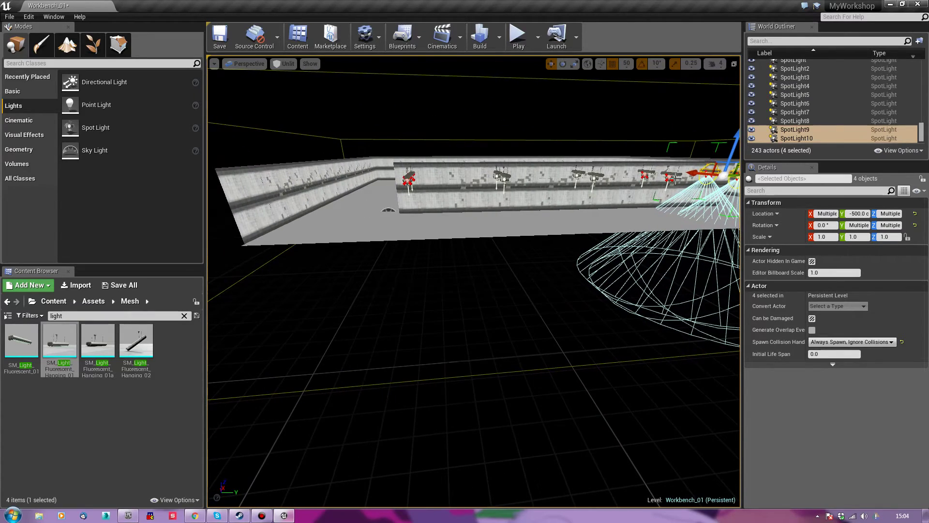
left_click(676, 178, "ctrl")
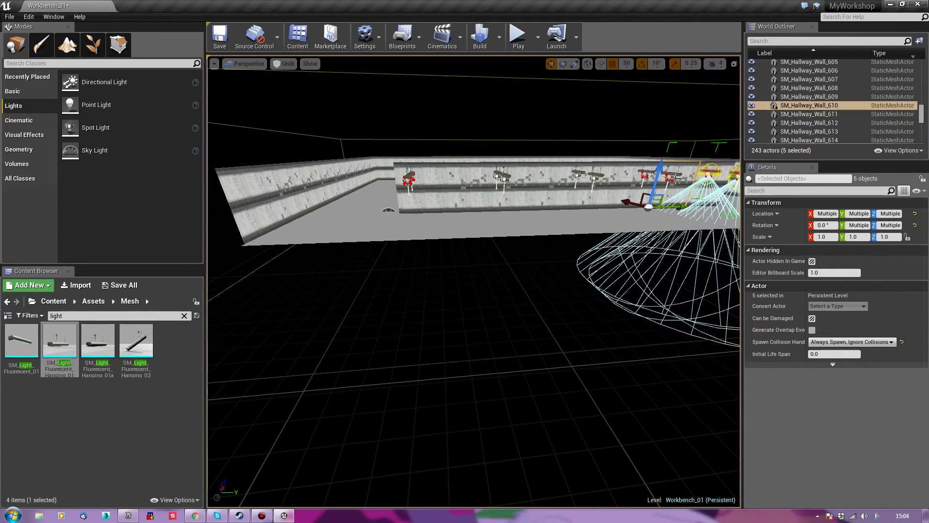
left_click(596, 178, "ctrl")
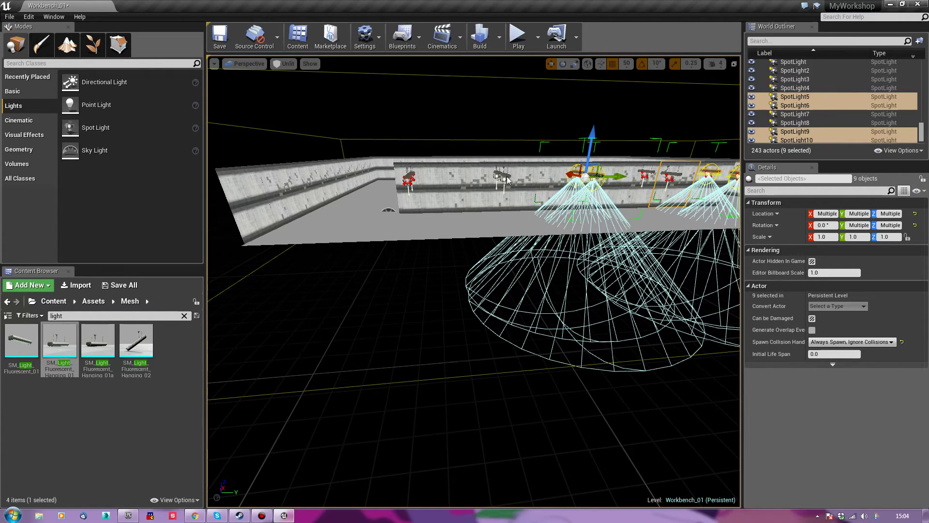
left_click(507, 180, "ctrl")
left_click(408, 179, "ctrl")
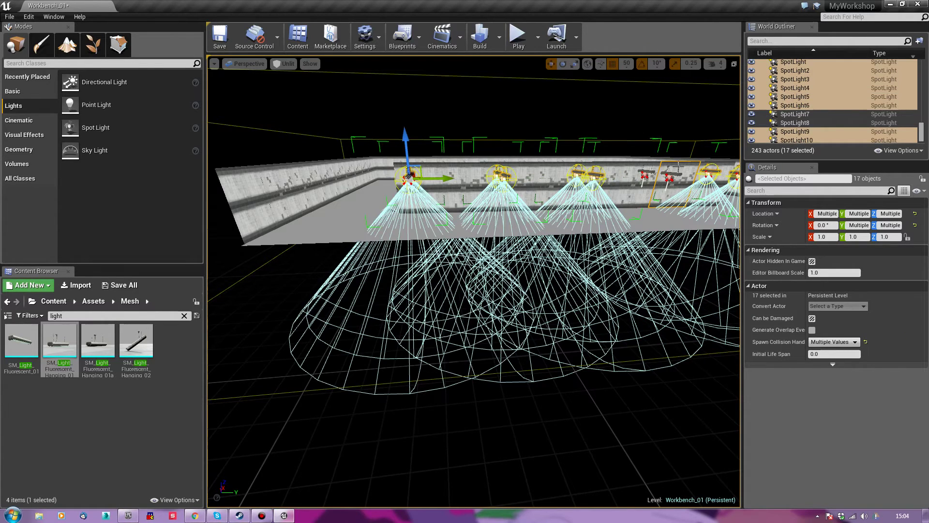
left_click(674, 174, "ctrl")
right_click_drag(678, 175, 553, 226)
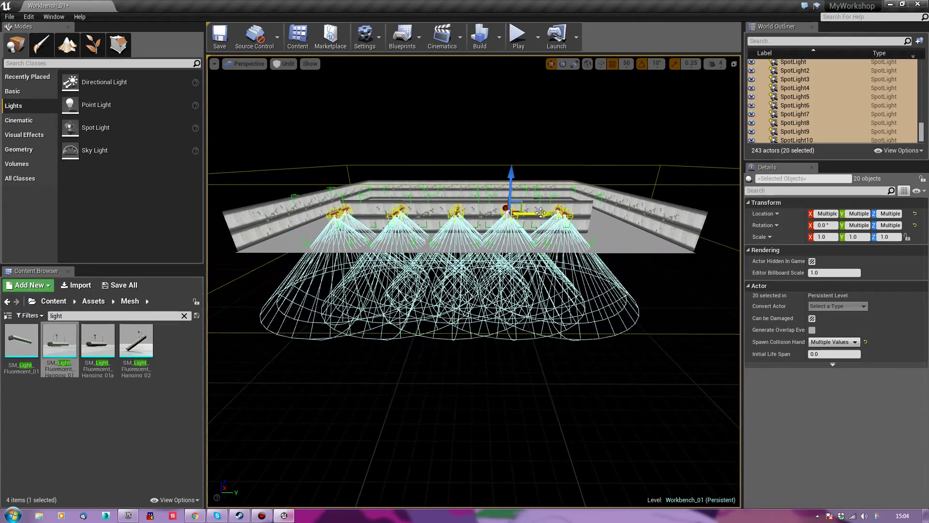
left_click_drag(542, 213, 551, 214)
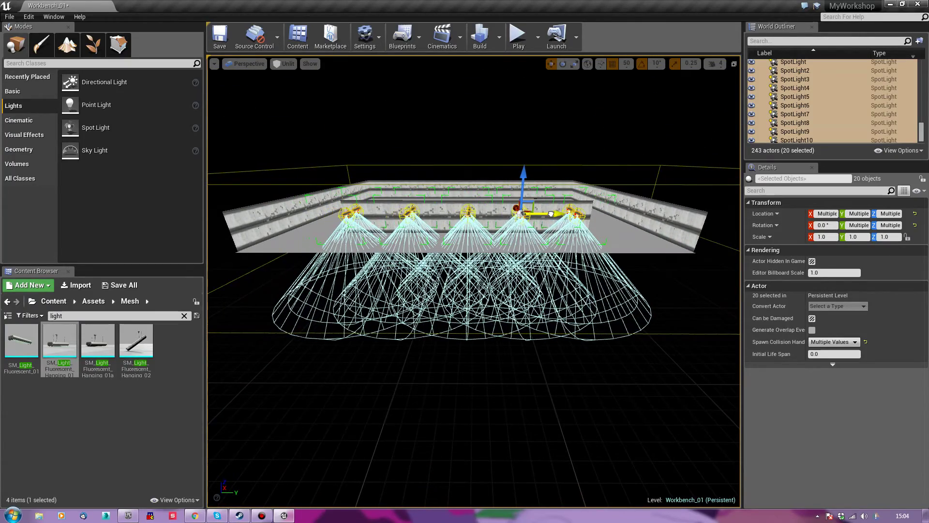
Duplicate the five light groups along the X axis into the opposite parallel hallway and adjust their position across it
right_click_drag(623, 232, 562, 229)
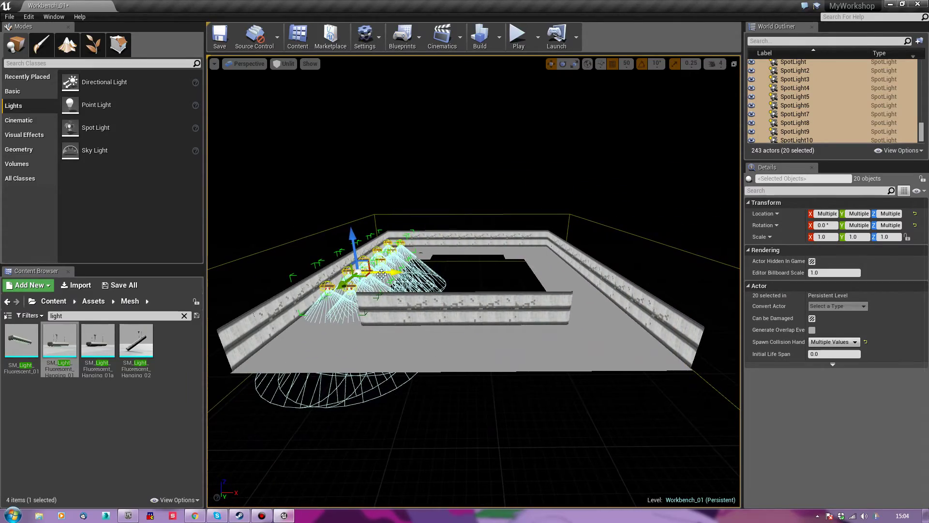
left_click_drag(386, 272, 592, 283, "alt")
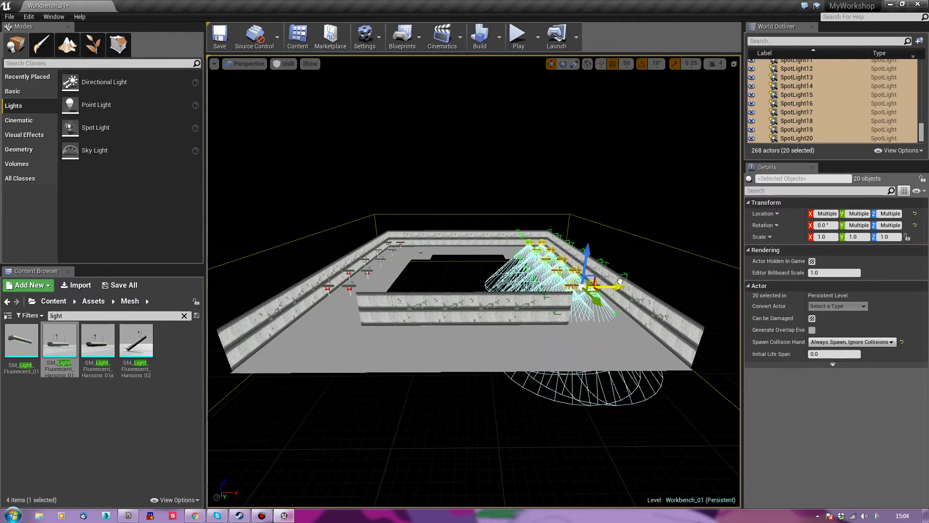
right_click_drag(615, 306, 653, 273)
right_click_drag(553, 300, 553, 282)
left_click_drag(470, 257, 510, 261)
Select the three middle light groups of the copied row and duplicate them into a connecting hallway, oriented along its length
right_click_drag(571, 340, 557, 320)
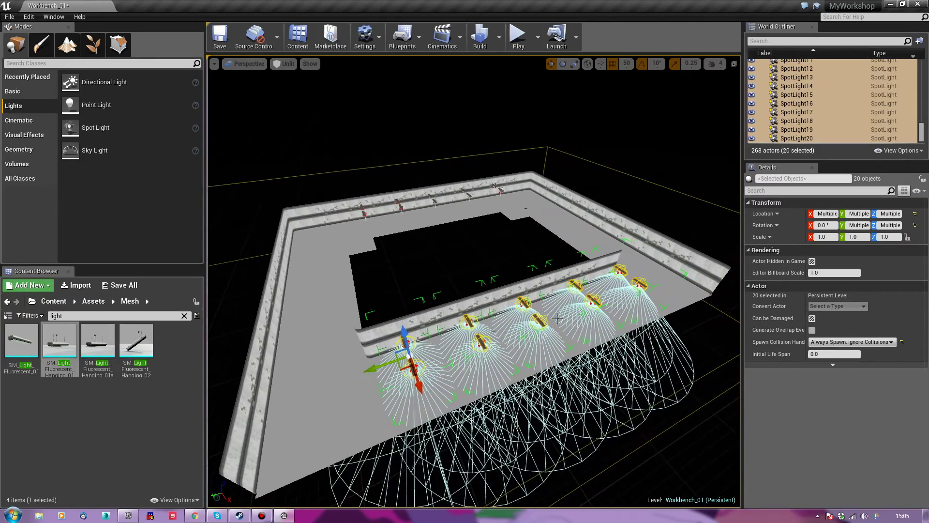
left_click(467, 322)
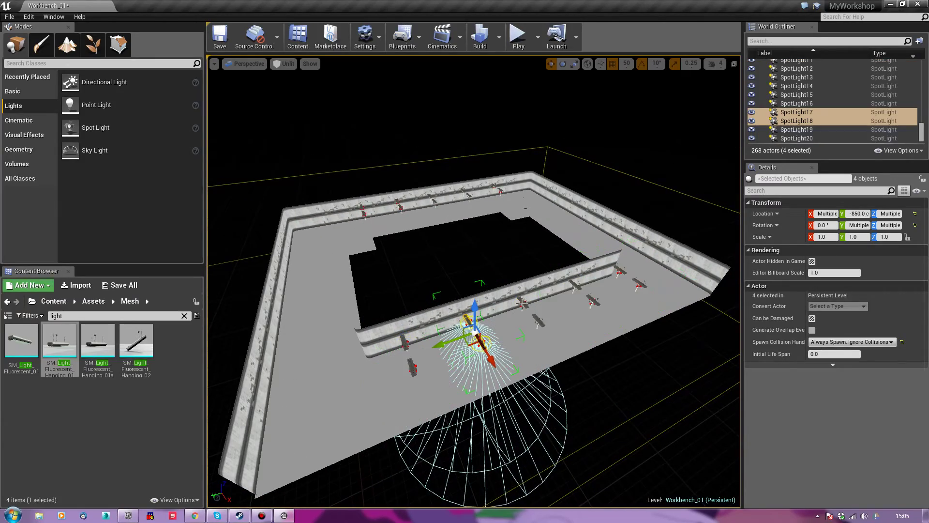
left_click(537, 318, "ctrl")
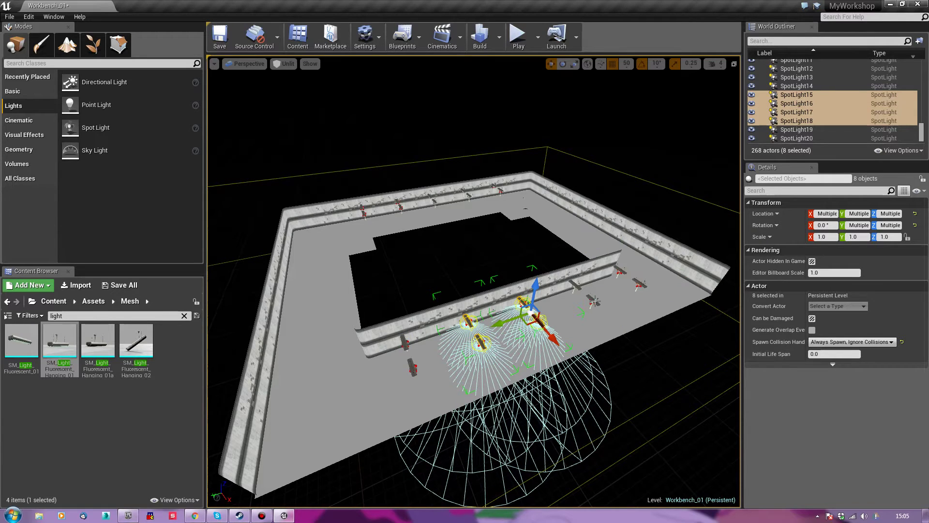
left_click(579, 313, "ctrl")
left_click_drag(587, 303, 290, 279, "alt")
right_click_drag(276, 331, 249, 263)
right_click_drag(342, 342, 342, 339)
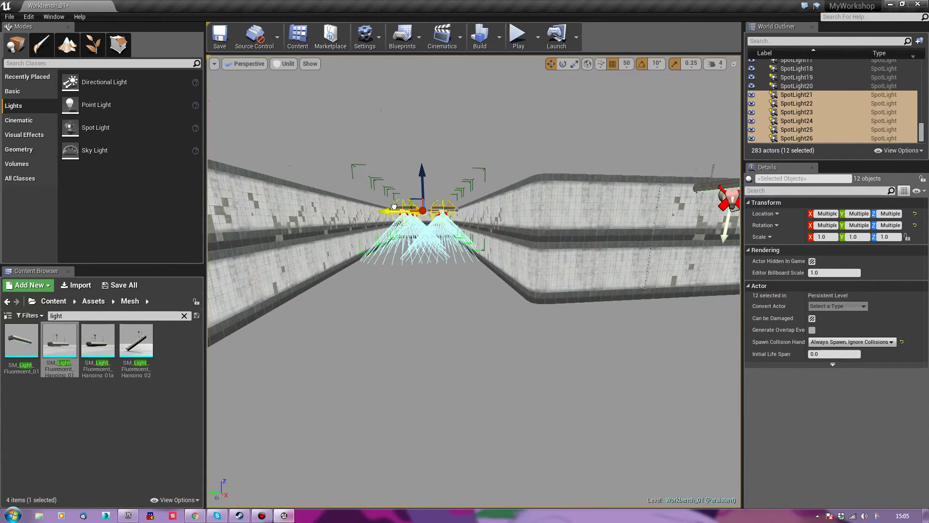
Move the three copied light groups along the X axis to position them along the connecting hallway
right_click_drag(427, 281, 513, 279)
right_click_drag(450, 295, 492, 285)
left_click_drag(581, 233, 670, 235)
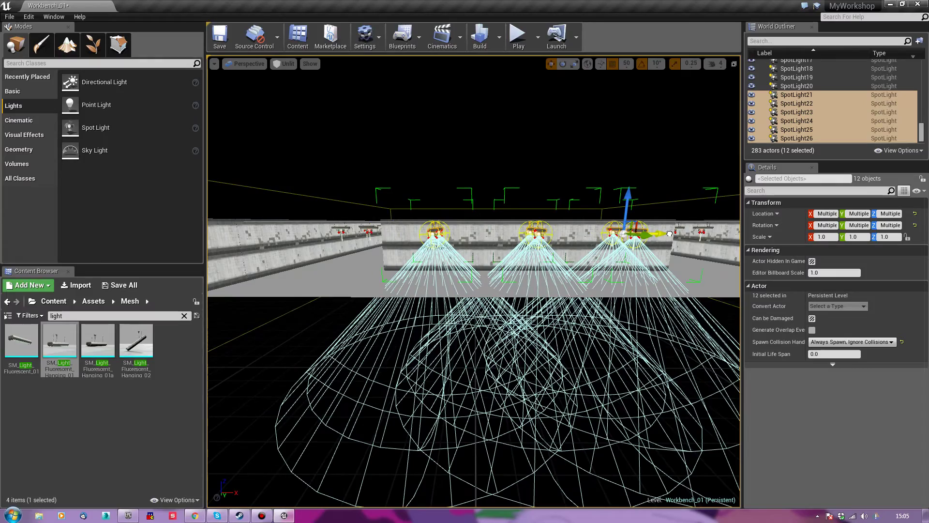
Duplicate the three light groups along the Y axis into the opposite connecting hallway
right_click_drag(669, 233, 513, 250)
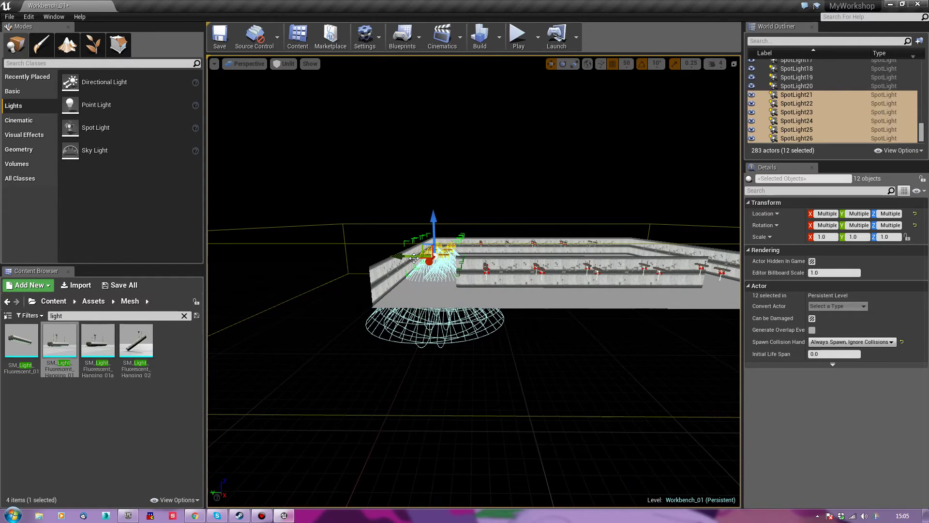
left_click_drag(406, 256, 519, 256, "shift")
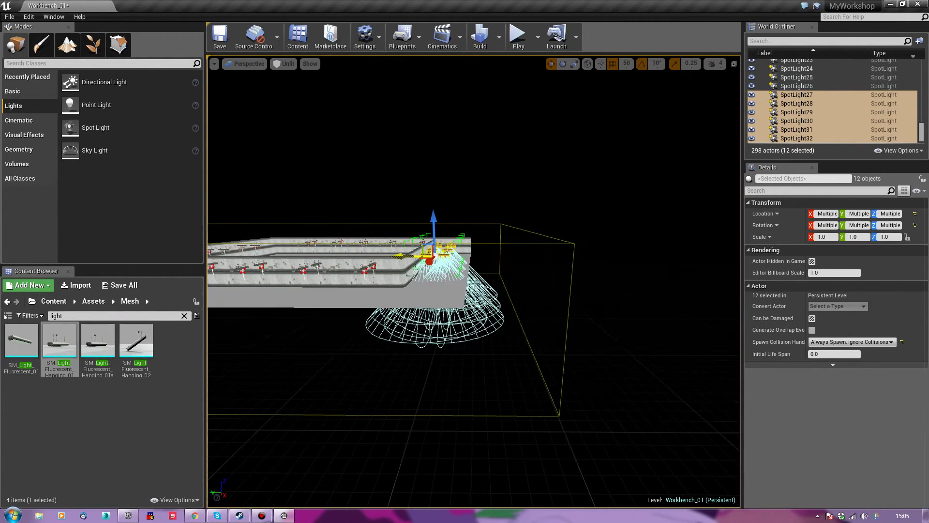
right_click_drag(389, 270, 384, 374)
right_click(386, 379)
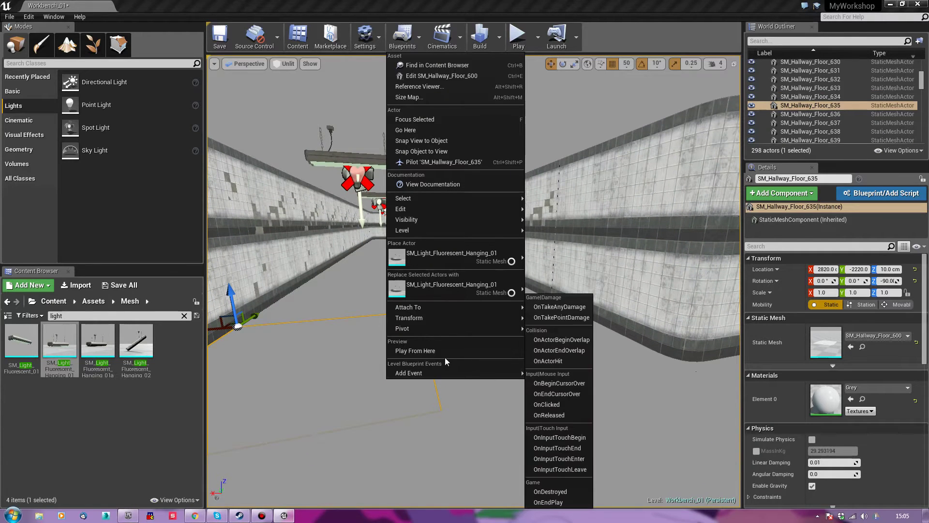
mouse_move(407, 230)
left_click(275, 68)
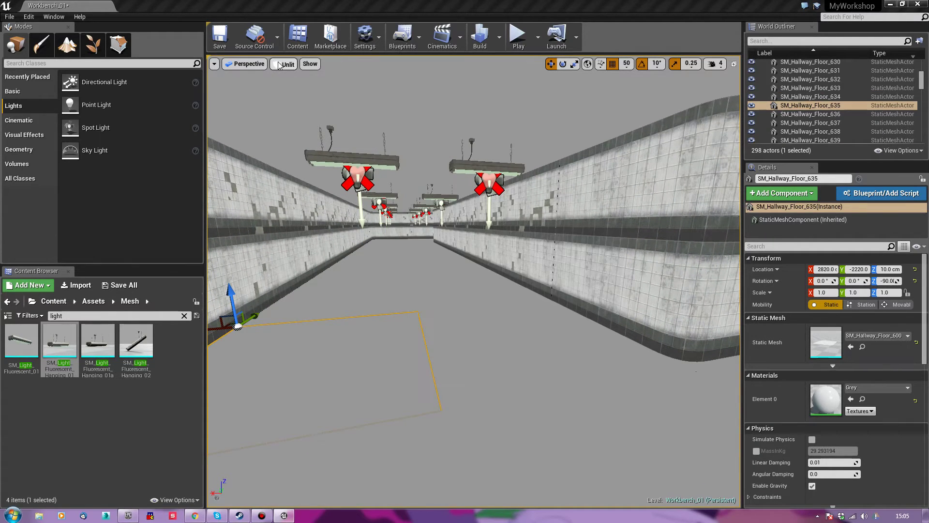
Switch the viewport back to Lit and inspect the spotlights along the hallways
left_click(282, 64)
left_click(293, 82)
key("w")
right_click_drag(473, 281, 533, 257)
key("w")
key("w")
key("w")
key("w")
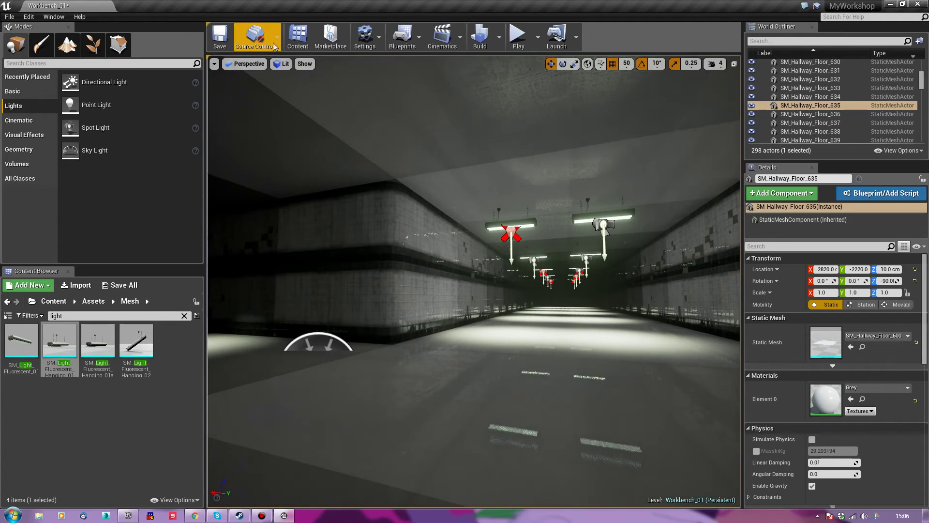
Save the level and build its lighting, closing the message log
left_click(221, 39)
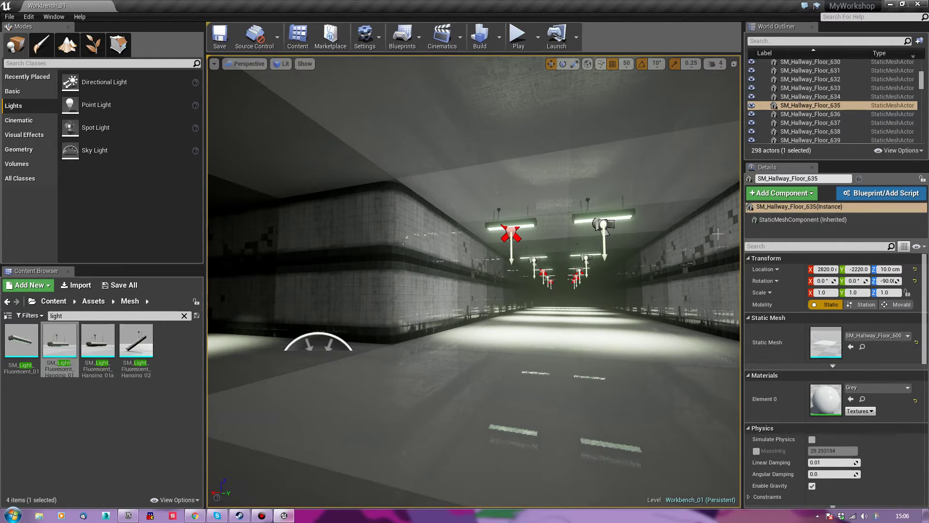
left_click(482, 38)
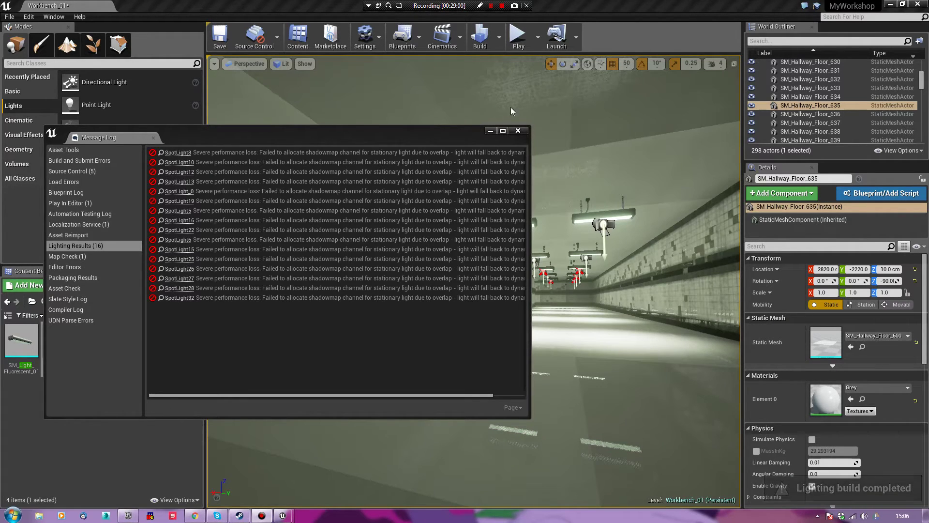
left_click(518, 132)
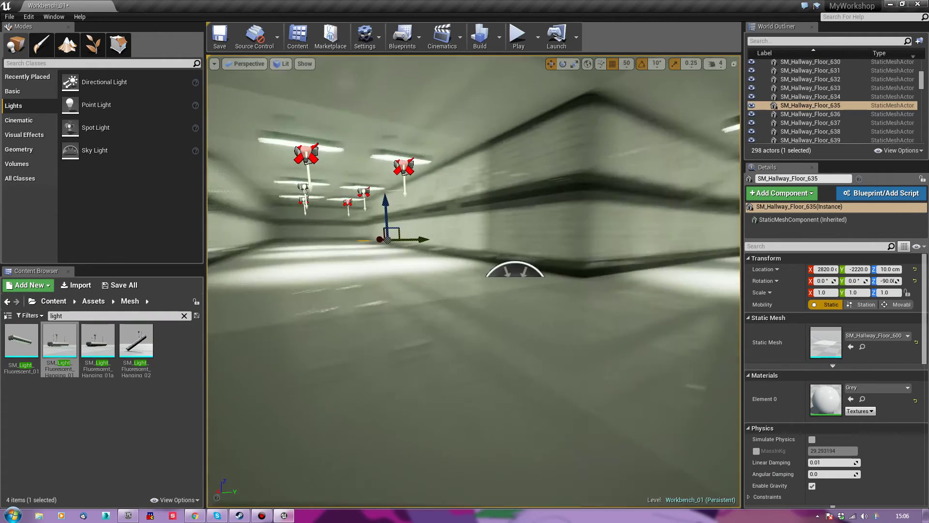
Play the level from a spot on the hallway floor and walk the full circuit to check the built lighting
mouse_move(552, 254)
right_mouse_down()
mouse_move(547, 248)
mouse_move(552, 254)
right_mouse_up()
right_click(535, 275)
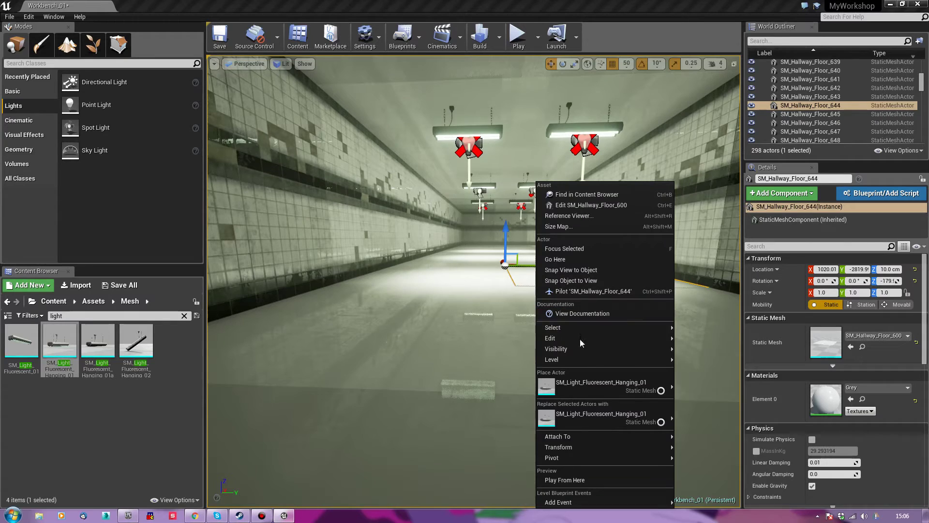
left_click(601, 482)
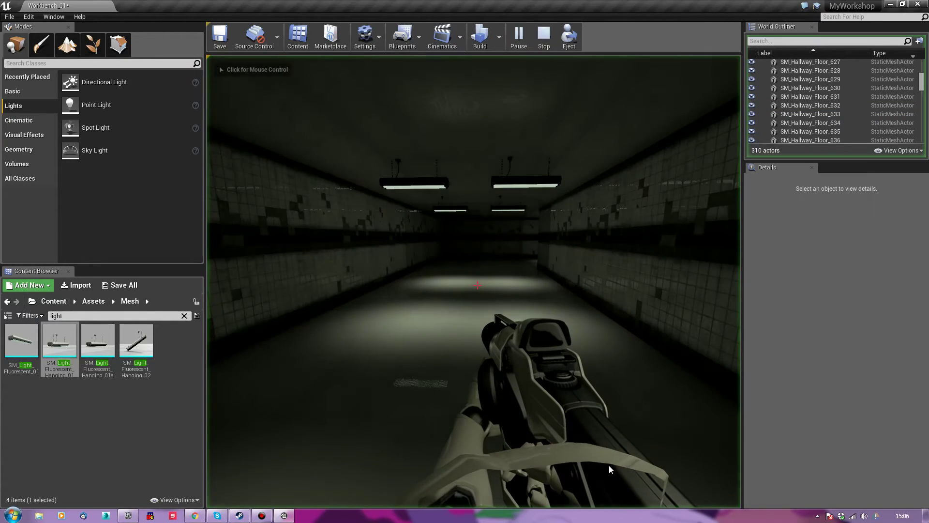
key("w")
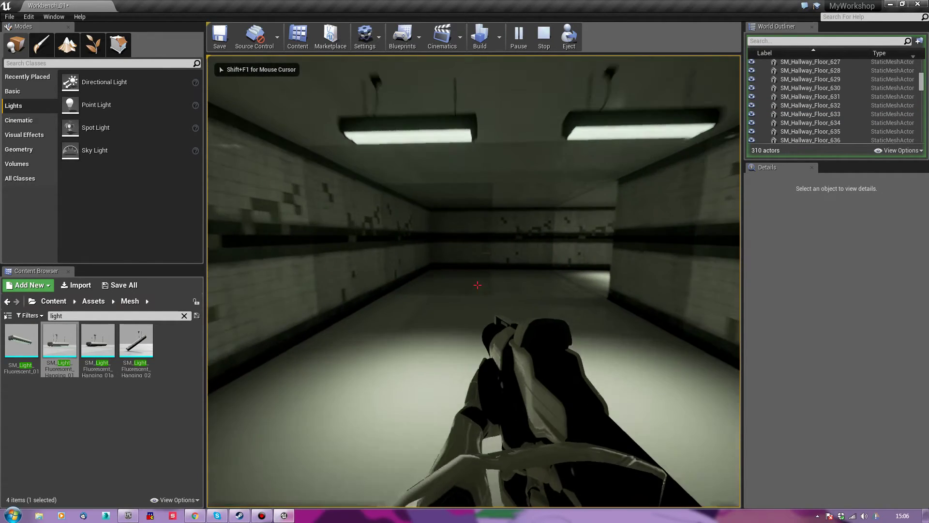
key("w")
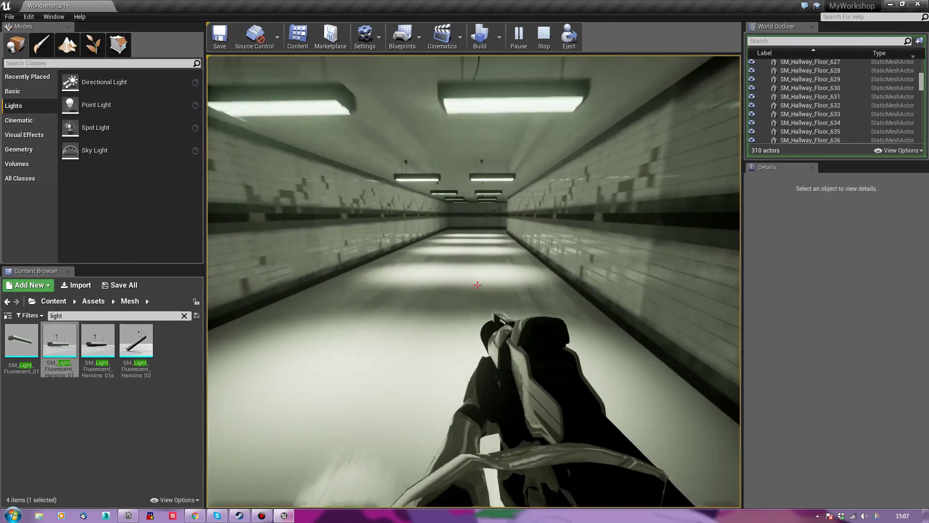
key("w")
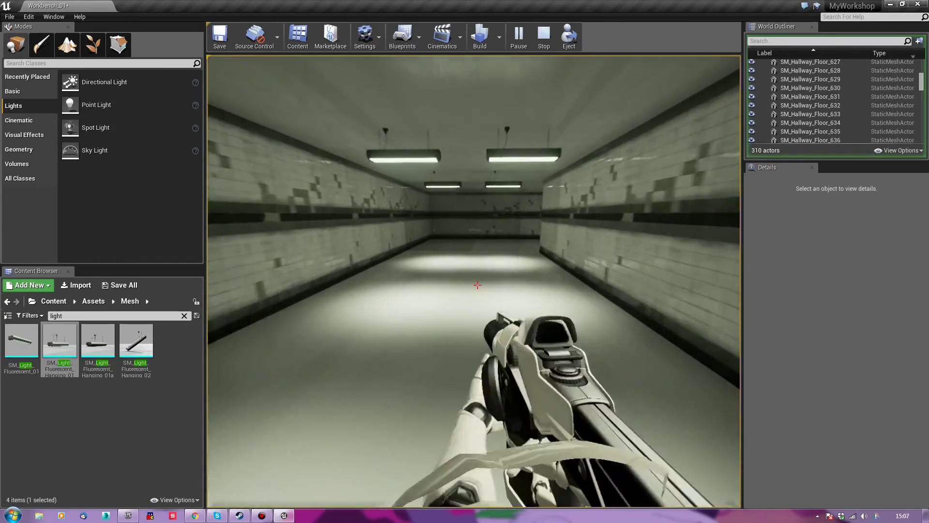
key("w")
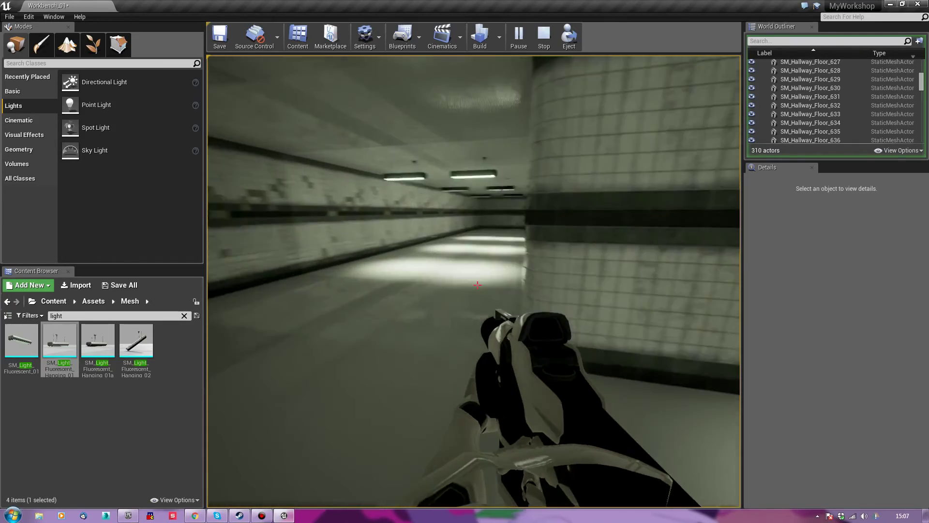
key("w")
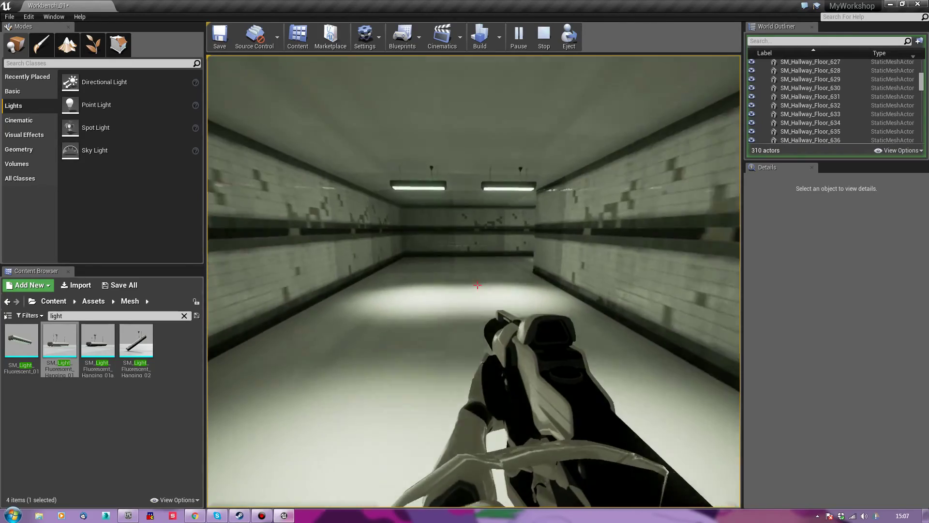
key("w")
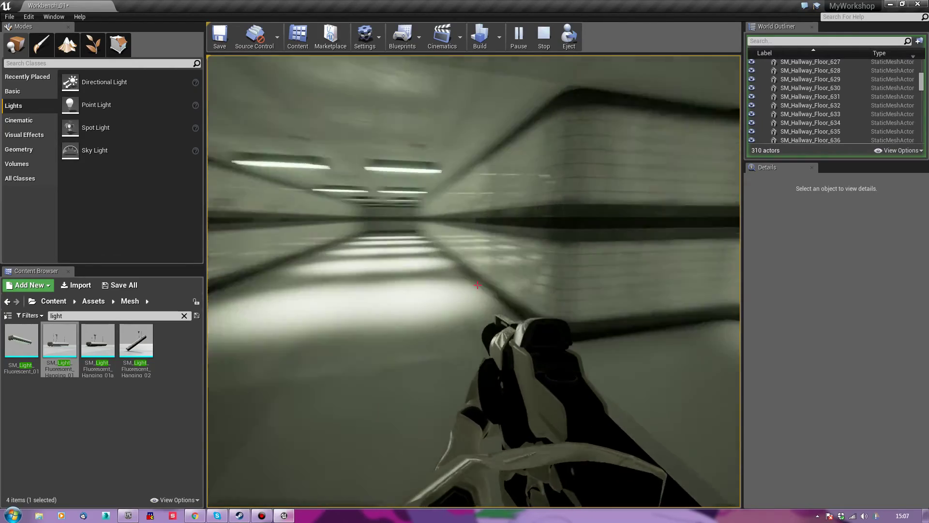
key("w")
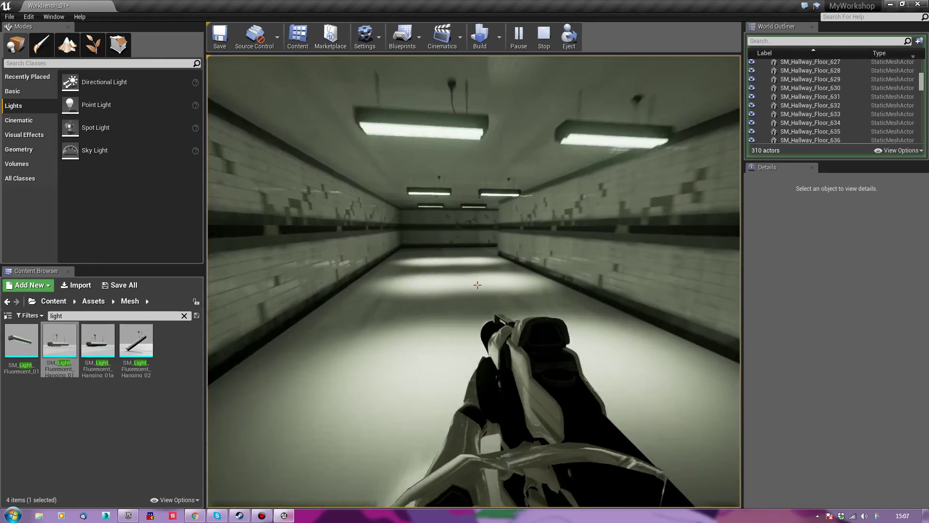
key("w")
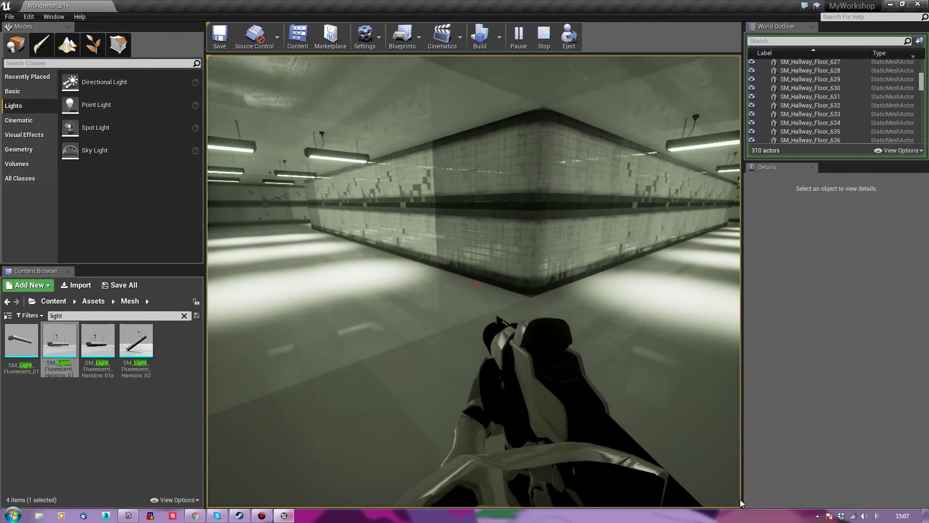
key("Escape")
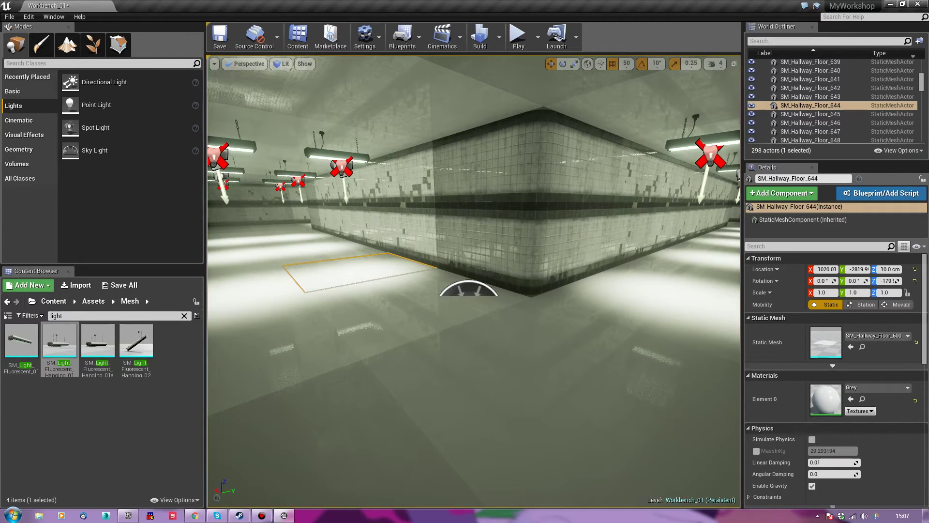
Clear the mesh search filter and place the round SM_Hallway_Pillar02 and the square SM_Hallway_Pillar01 near the hallway corner
left_click(185, 315)
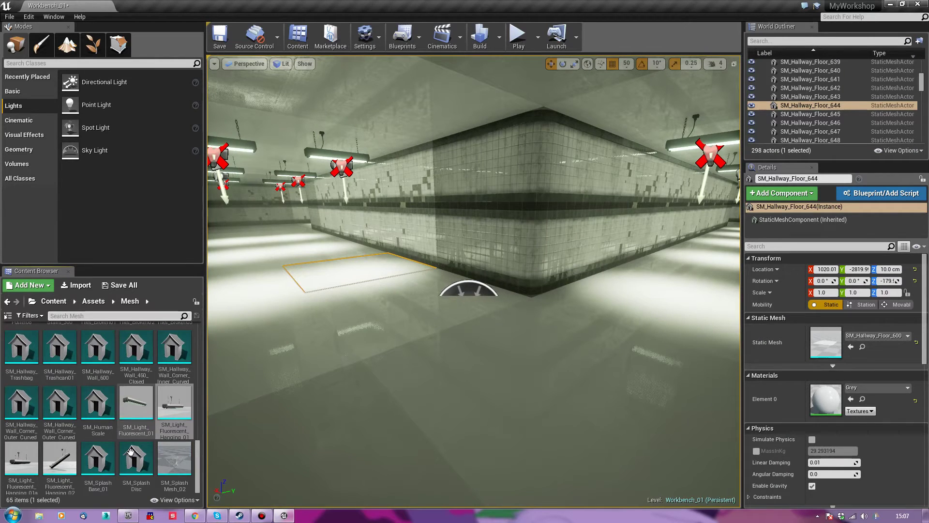
scroll(179, 426, "down", 8)
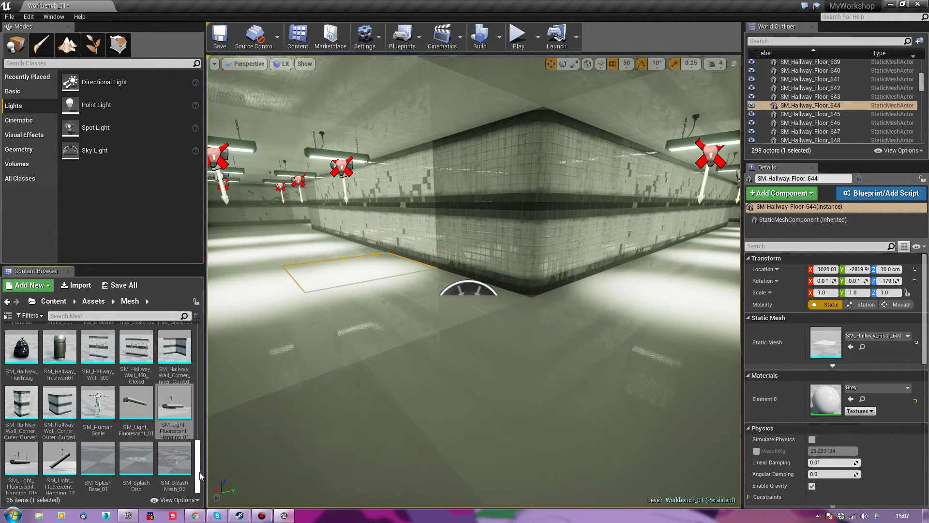
scroll(197, 470, "up", 1)
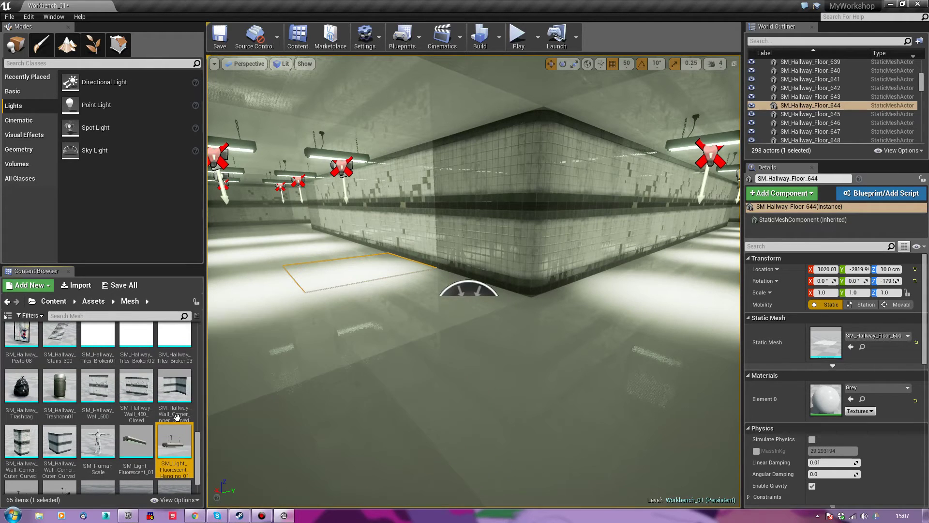
scroll(130, 421, "up", 3)
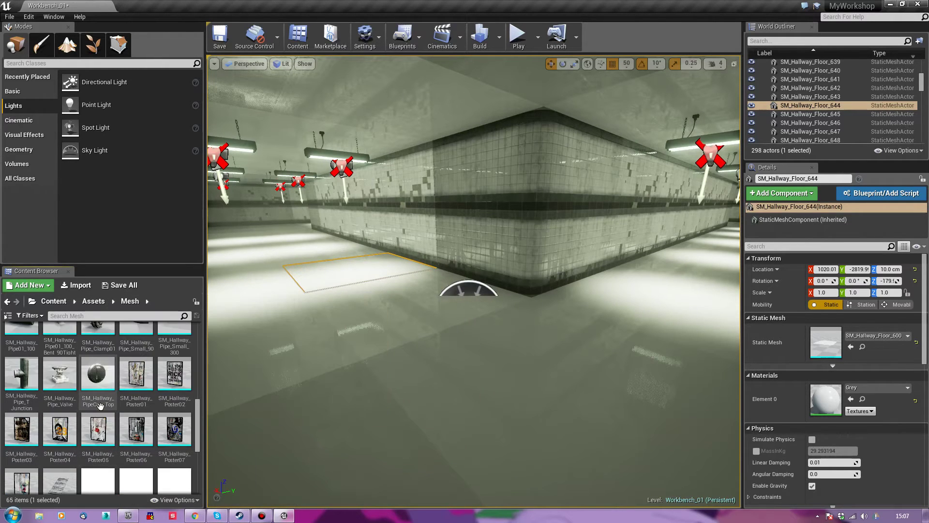
scroll(101, 404, "up", 1)
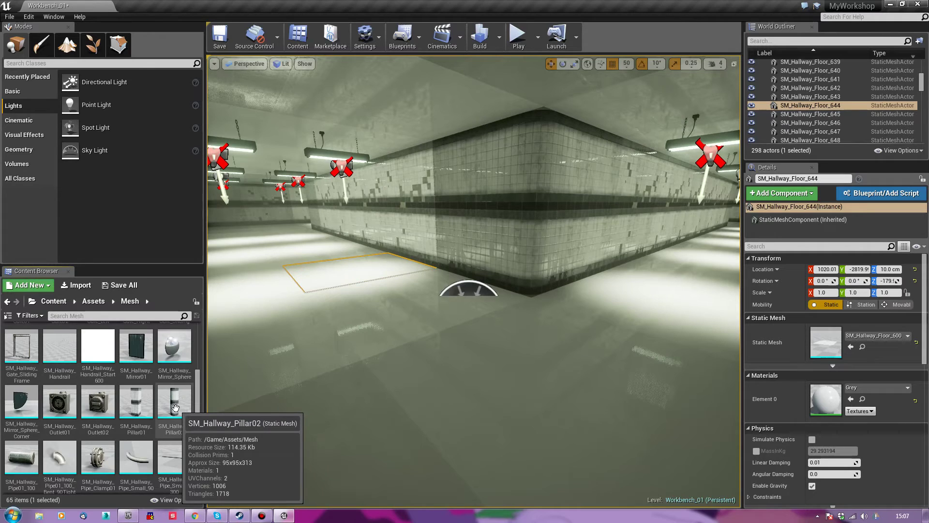
left_click_drag(188, 404, 419, 309)
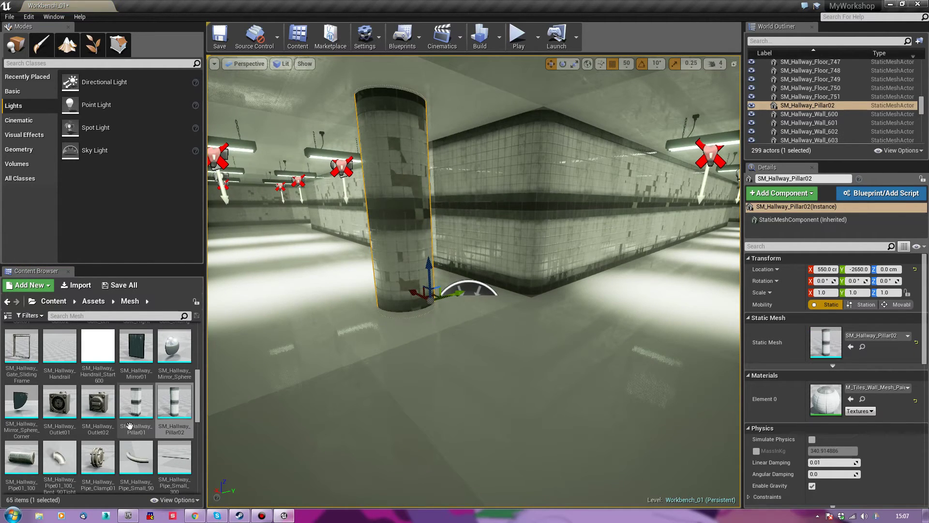
left_click_drag(133, 416, 595, 342)
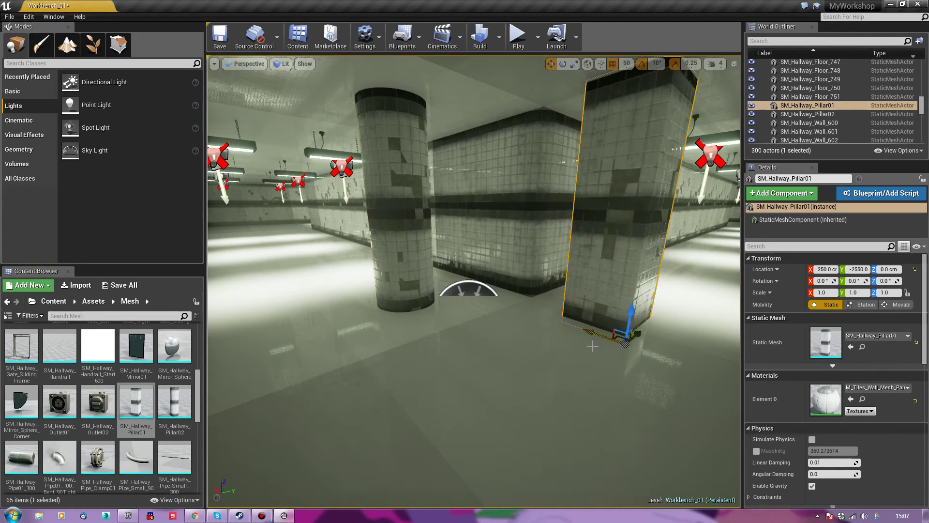
Try the round pillar against the corner wall at about Y -2475, raised to about Z 10 cm
right_click_drag(600, 349, 557, 340)
key("d")
key("s")
key("a")
key("w")
key("d")
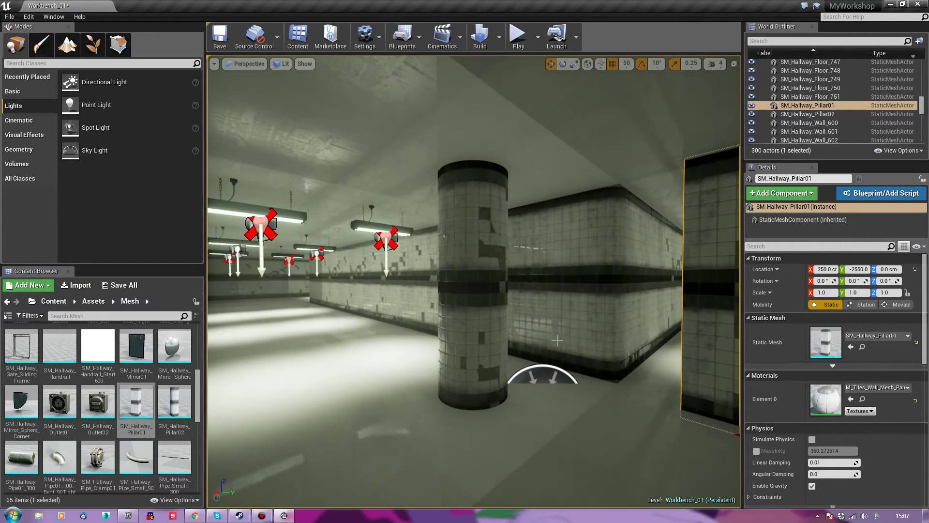
left_click(490, 381)
left_click_drag(506, 385, 562, 367)
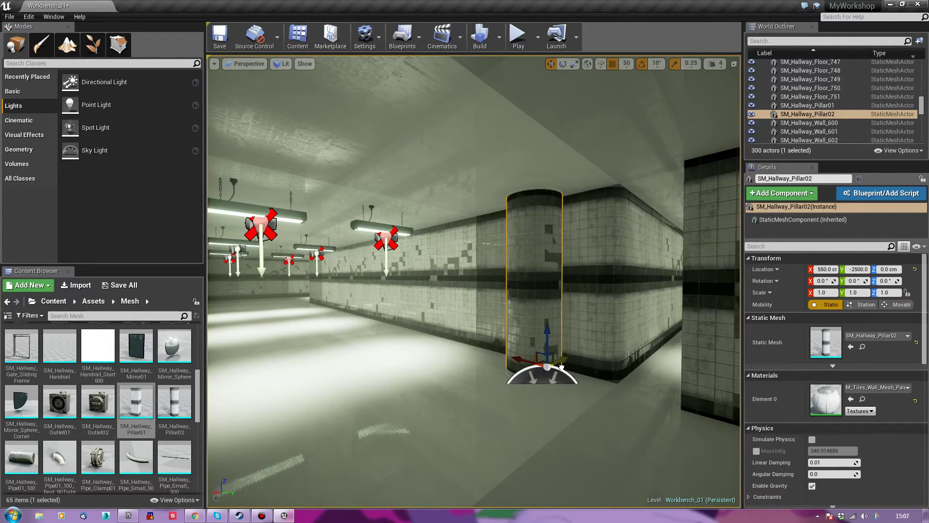
key("f")
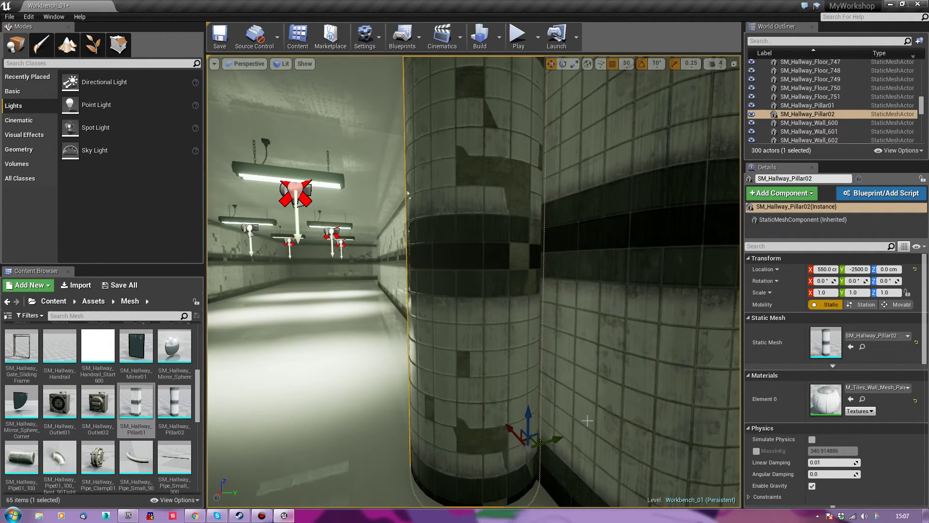
left_click_drag(555, 438, 580, 437)
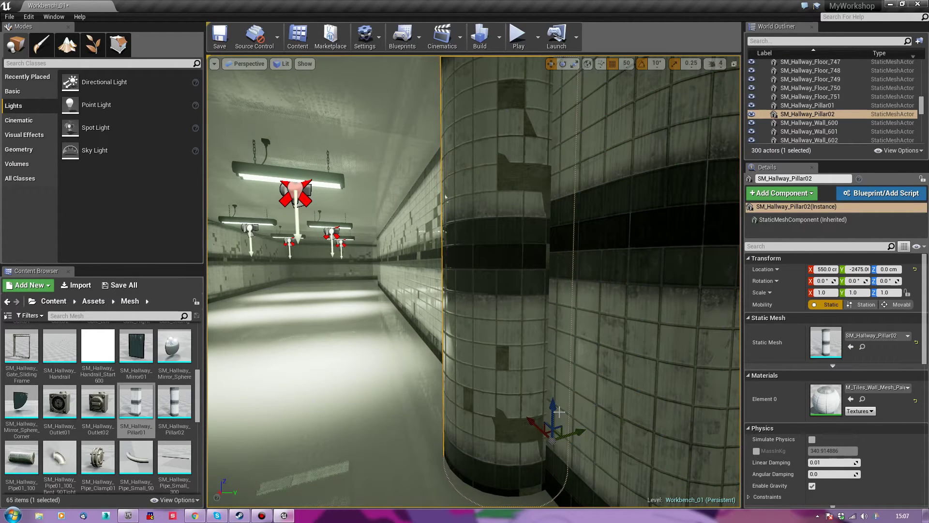
left_click_drag(556, 408, 559, 405)
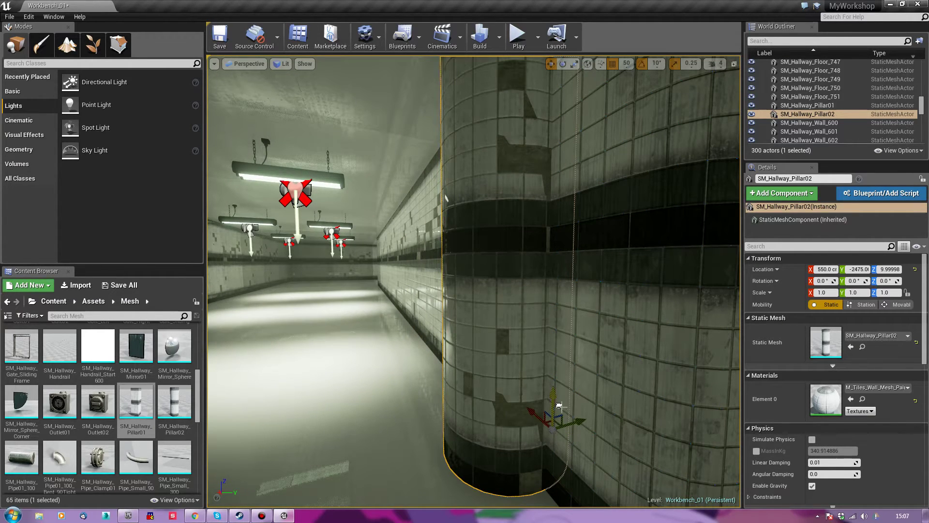
Slide the round pillar along the wall to X 450 and remove it from the level
right_click_drag(549, 409, 581, 375)
right_click_drag(473, 280, 442, 390)
key("w")
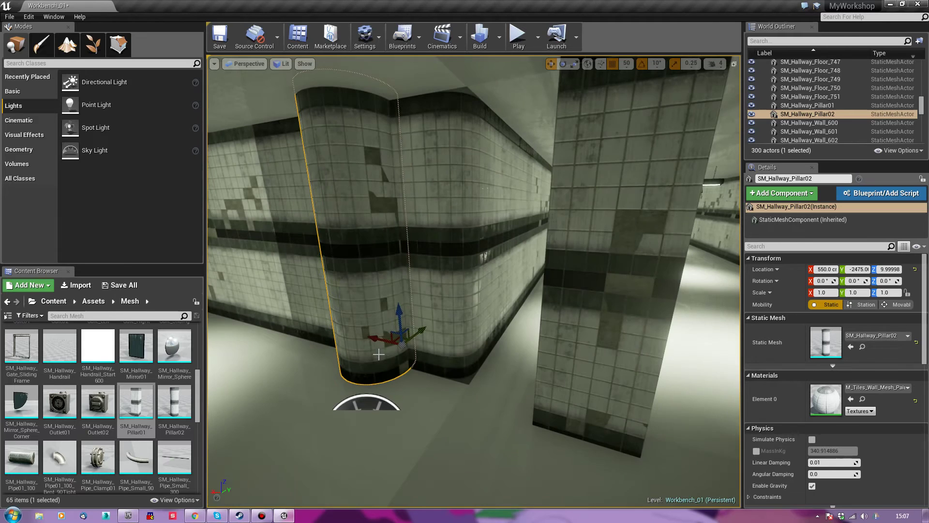
left_click_drag(379, 340, 452, 362)
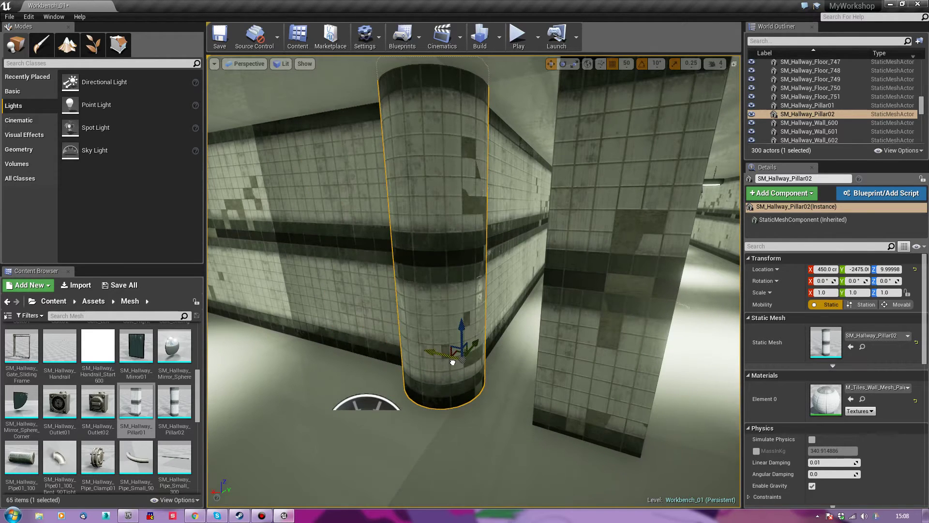
mouse_move(550, 376)
right_mouse_down()
mouse_move(436, 372)
mouse_move(550, 376)
right_mouse_up()
key("Delete")
Raise the square pillar to about Z 10 cm and slide it along X to about 405, embedded in the wall
left_click(540, 376)
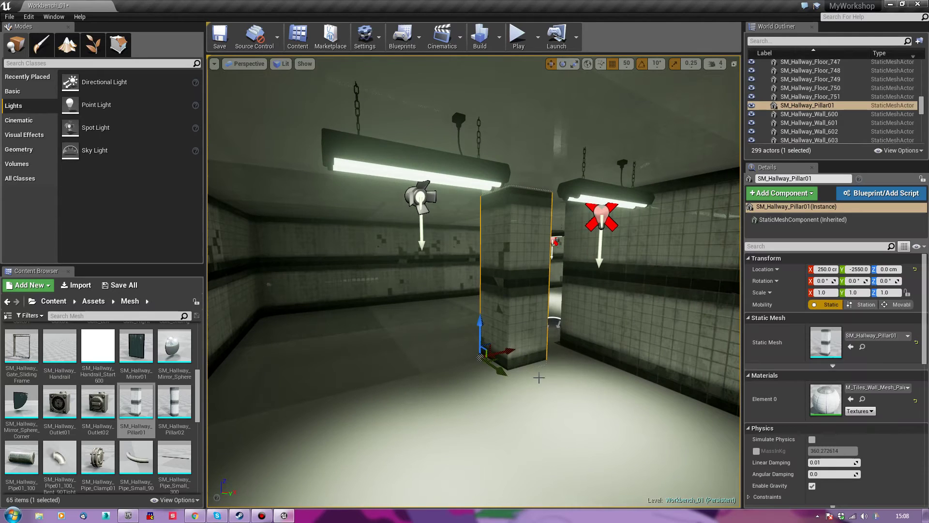
mouse_move(434, 386)
right_mouse_down()
mouse_move(406, 386)
mouse_move(455, 382)
mouse_move(435, 386)
right_mouse_up()
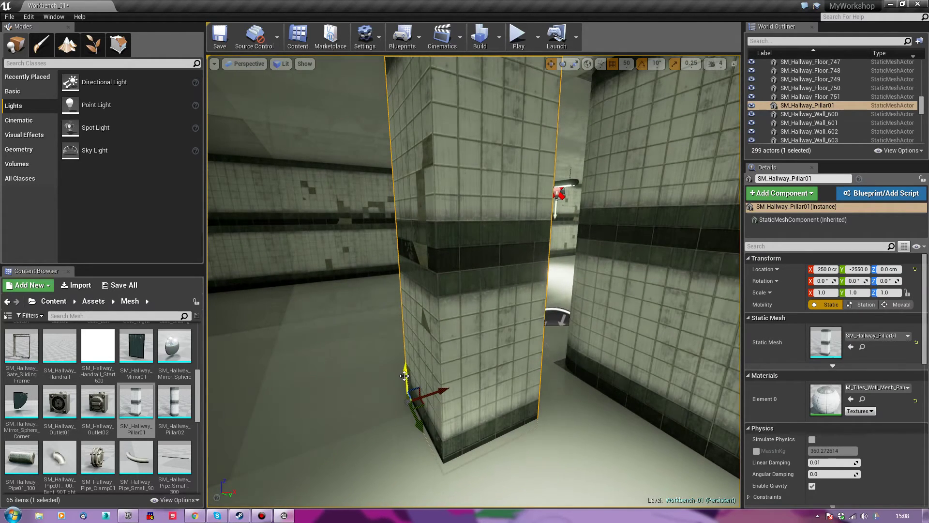
left_click_drag(433, 387, 496, 373)
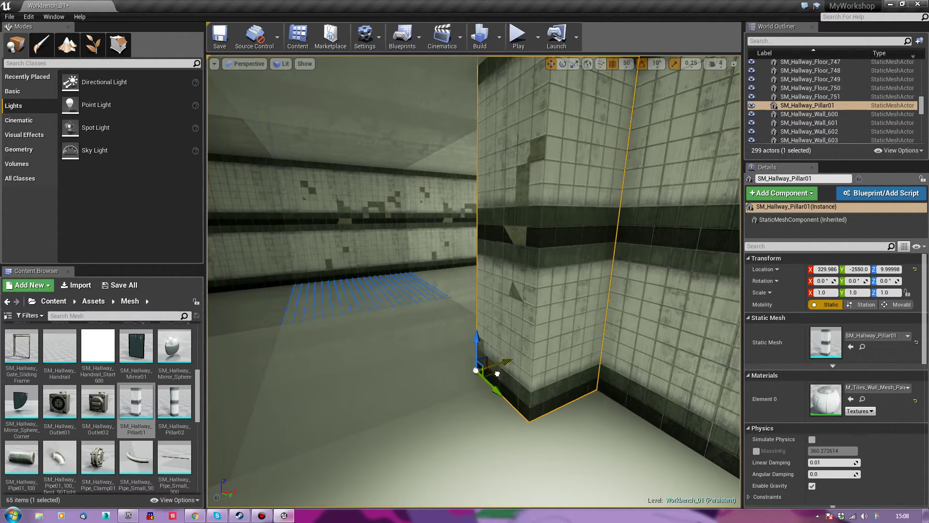
mouse_move(518, 414)
right_mouse_down()
mouse_move(591, 414)
mouse_move(516, 414)
right_mouse_up()
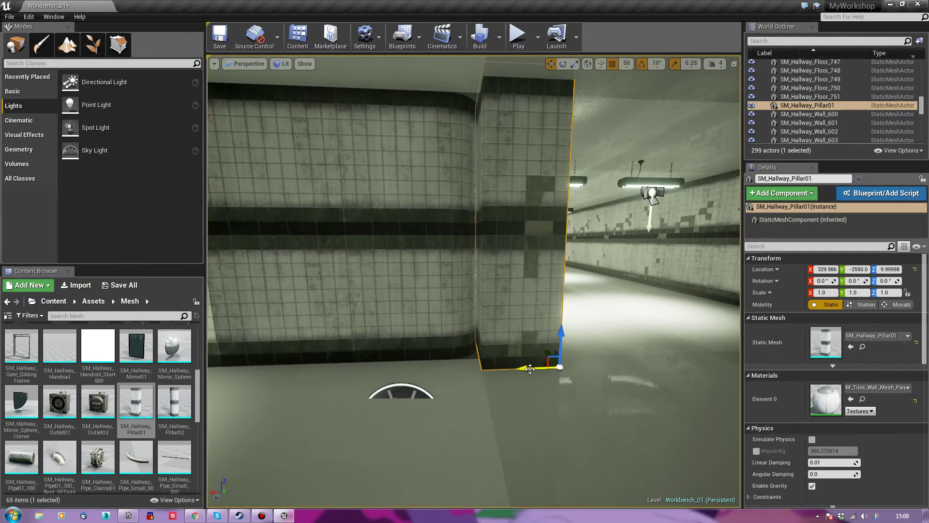
left_click_drag(525, 368, 458, 372)
right_click_drag(458, 372, 384, 378)
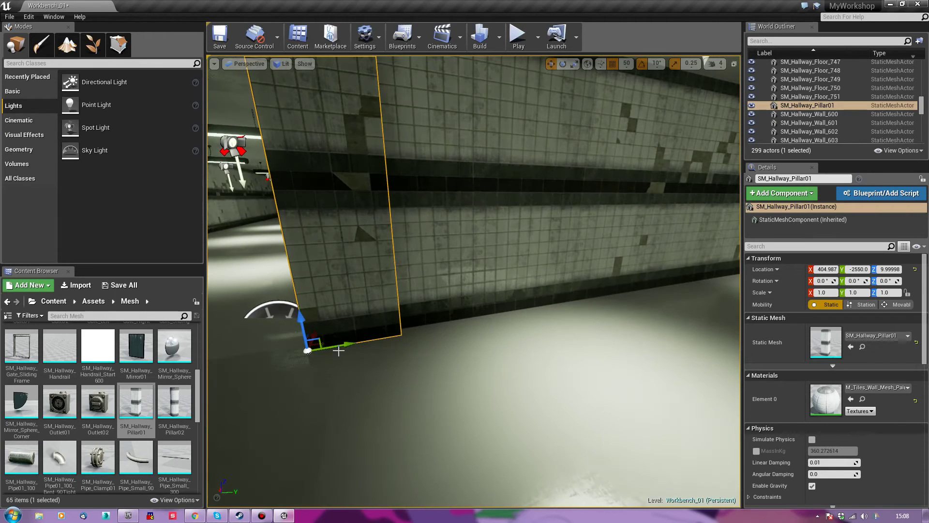
Undo a trial duplicate of the square pillar and shift the original along Y to about -2535
key("ctrl+w")
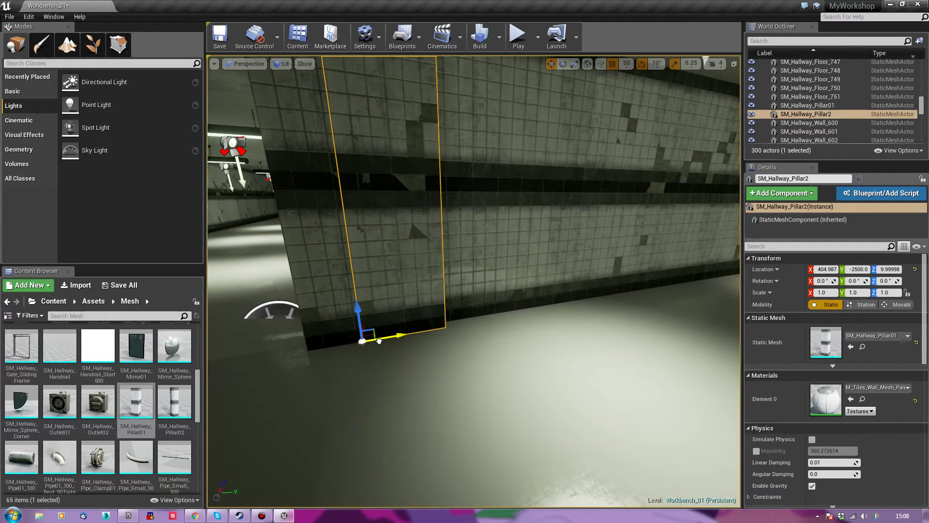
key("ctrl+z")
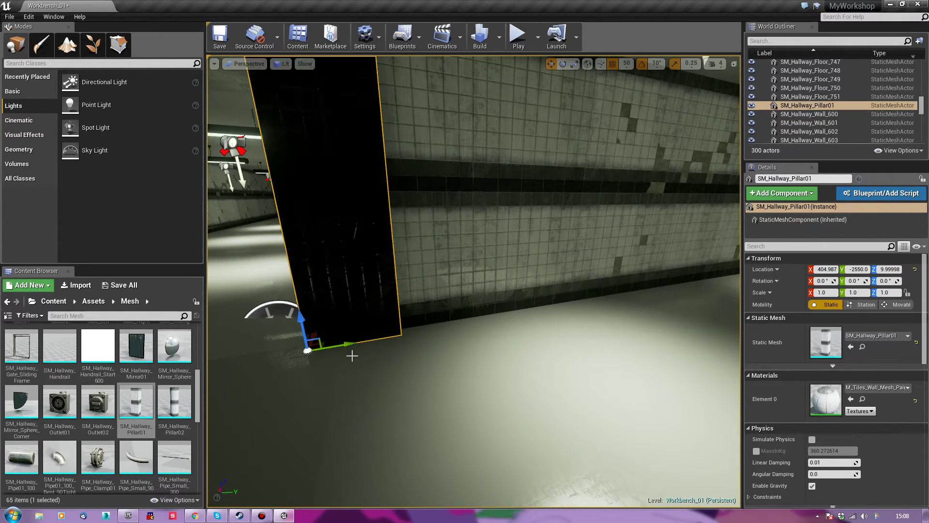
key("ctrl+z")
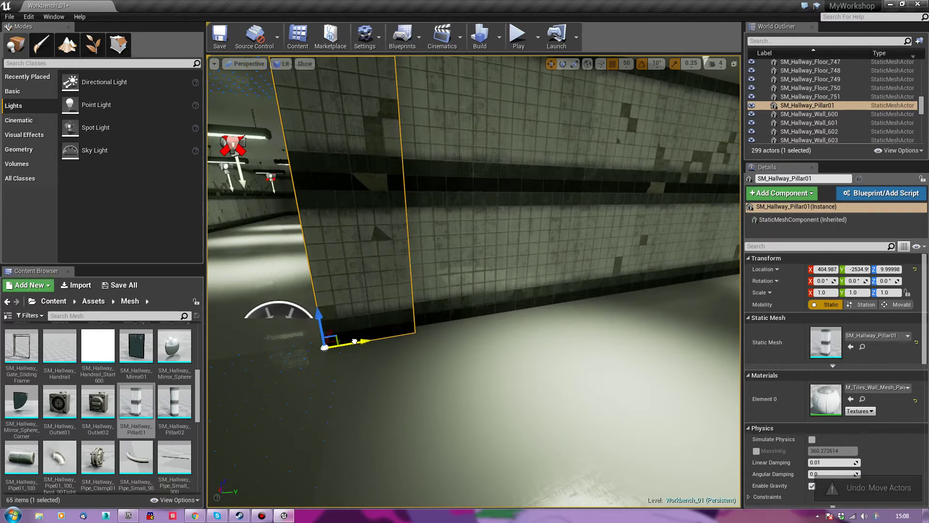
Examine from both sides how far the square pillar protrudes from the corner wall
mouse_move(339, 345)
right_mouse_down()
mouse_move(324, 343)
mouse_move(339, 334)
right_mouse_up()
right_click_drag(280, 248, 395, 419)
left_click(396, 418)
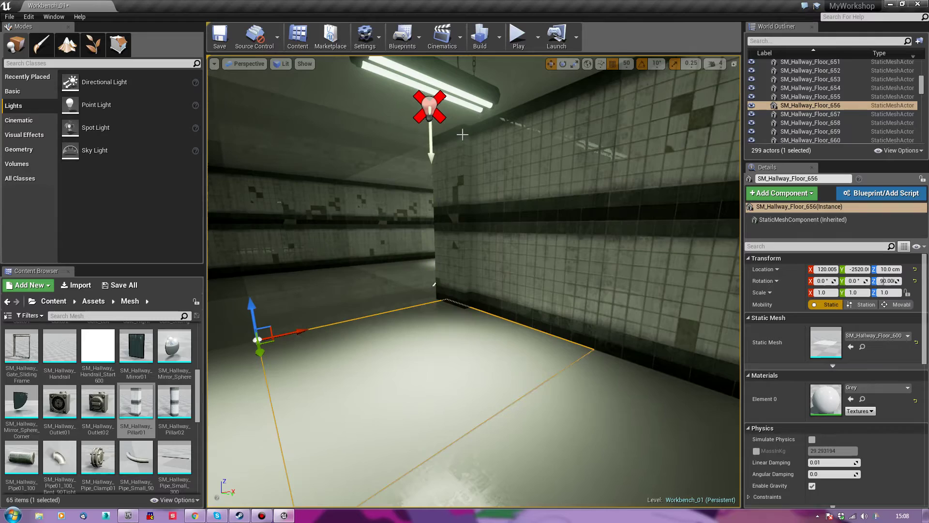
right_click_drag(439, 294, 261, 291)
right_click_drag(450, 255, 450, 255)
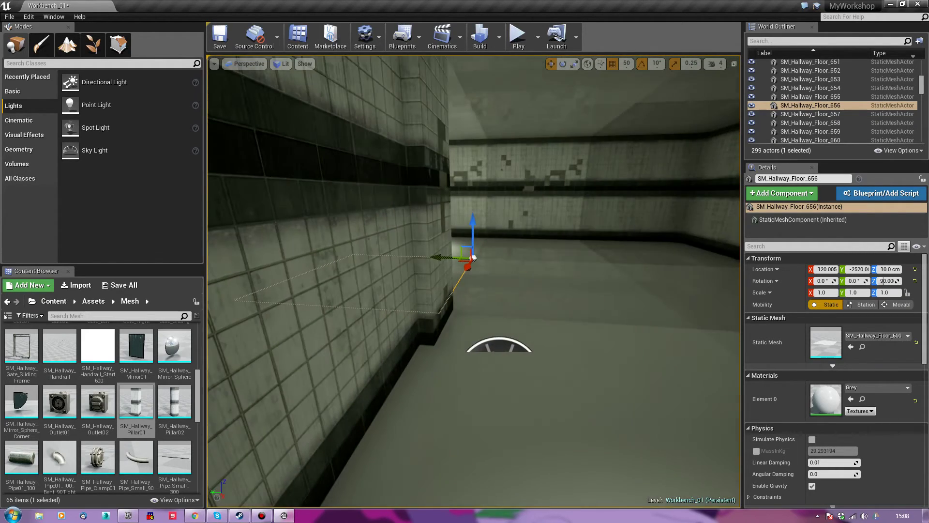
right_click_drag(487, 291, 613, 295)
right_click_drag(341, 276, 341, 277)
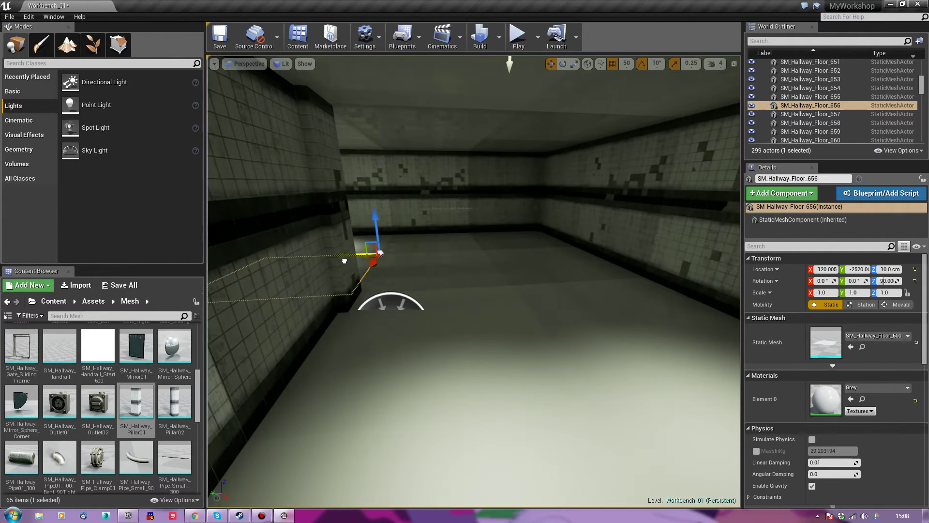
Try moving the square wall pillar across the hallway to about Y -2865, then undo the move
left_click(340, 276)
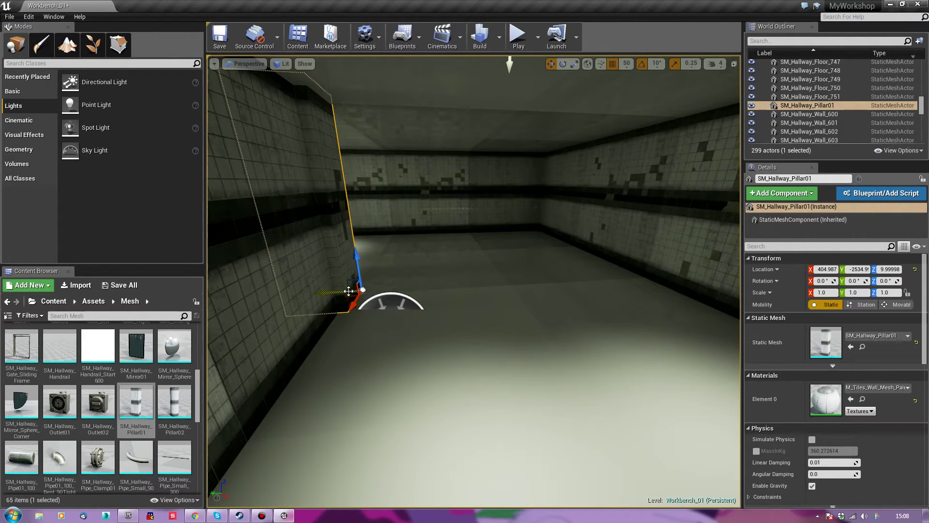
left_click_drag(349, 291, 528, 280)
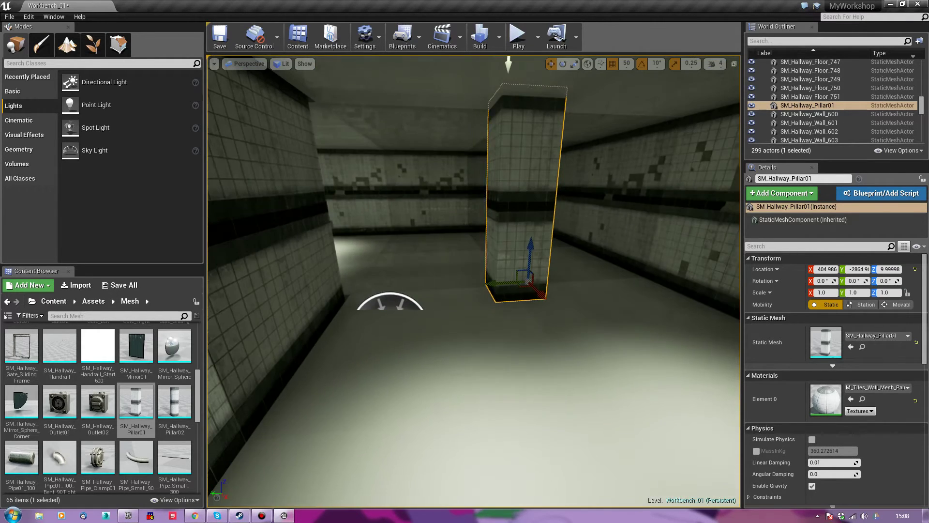
key("d")
right_click_drag(528, 280, 527, 284)
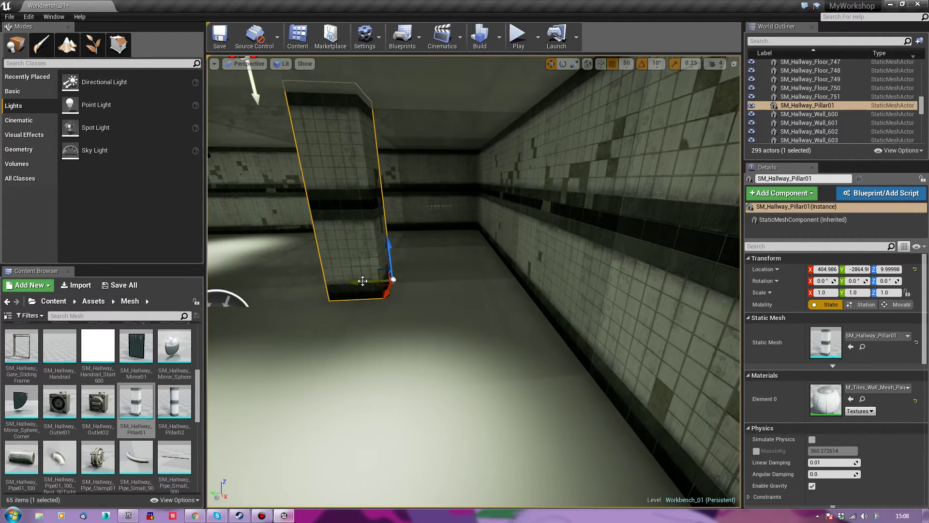
mouse_move(363, 280)
left_mouse_down()
mouse_move(485, 285)
mouse_move(364, 292)
left_mouse_up()
right_click_drag(363, 292, 291, 291)
key("ctrl+z")
key("ctrl+z")
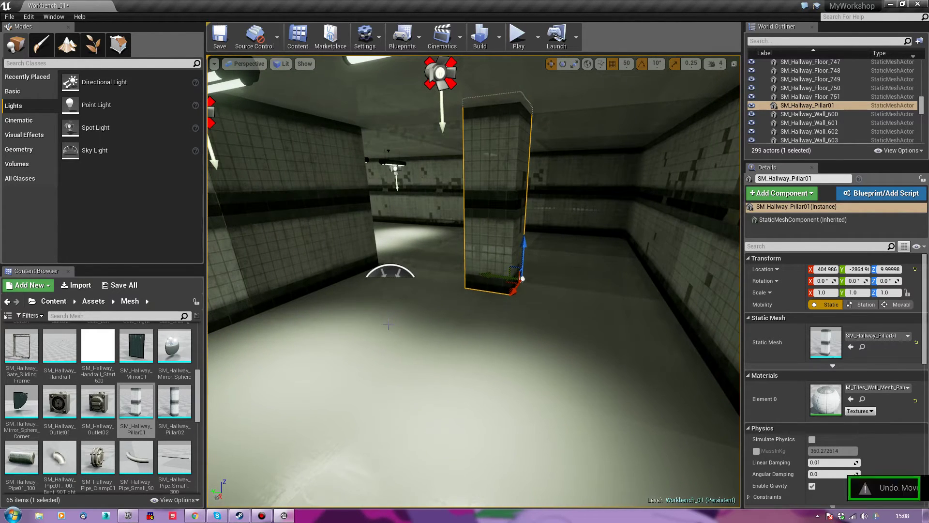
Duplicate the square wall pillar along Y into the middle of the hallway at about -2835
right_click_drag(385, 328, 449, 328)
right_click_drag(426, 291, 368, 291)
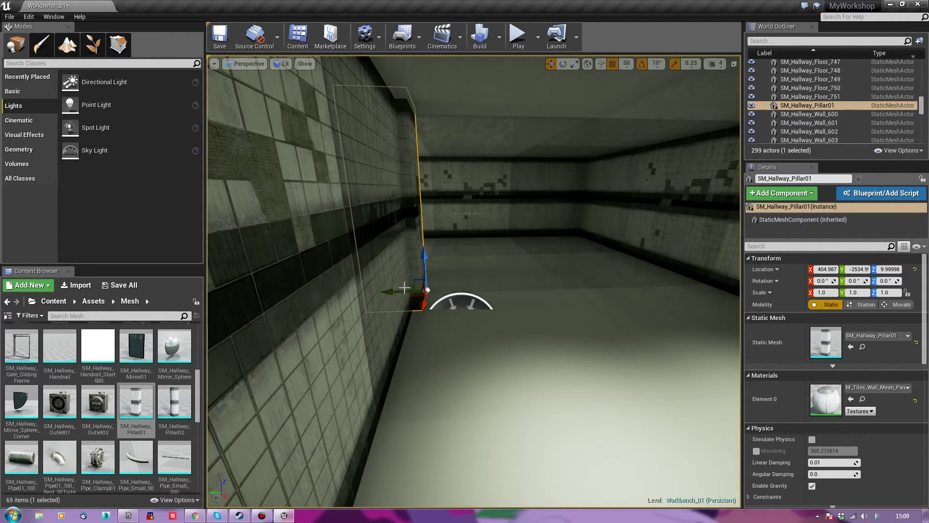
left_click_drag(427, 290, 561, 290, "alt")
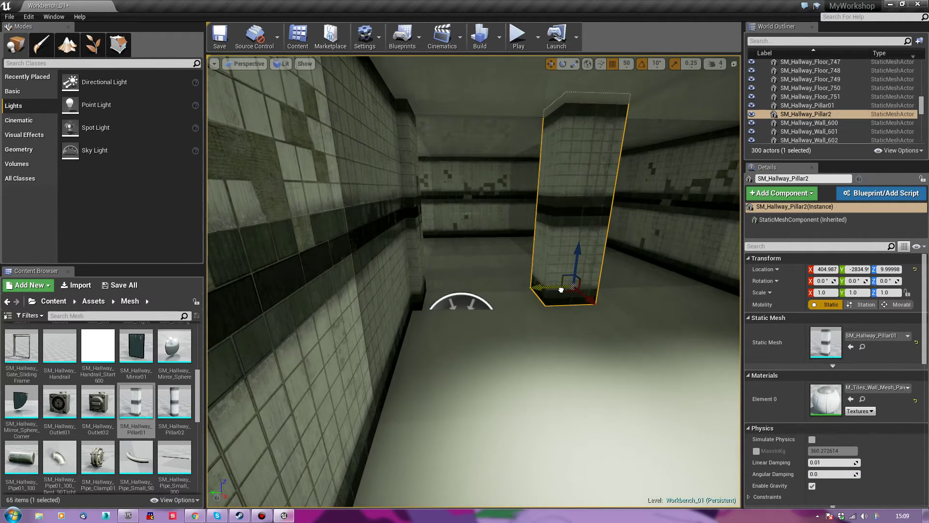
right_click_drag(574, 287, 539, 315)
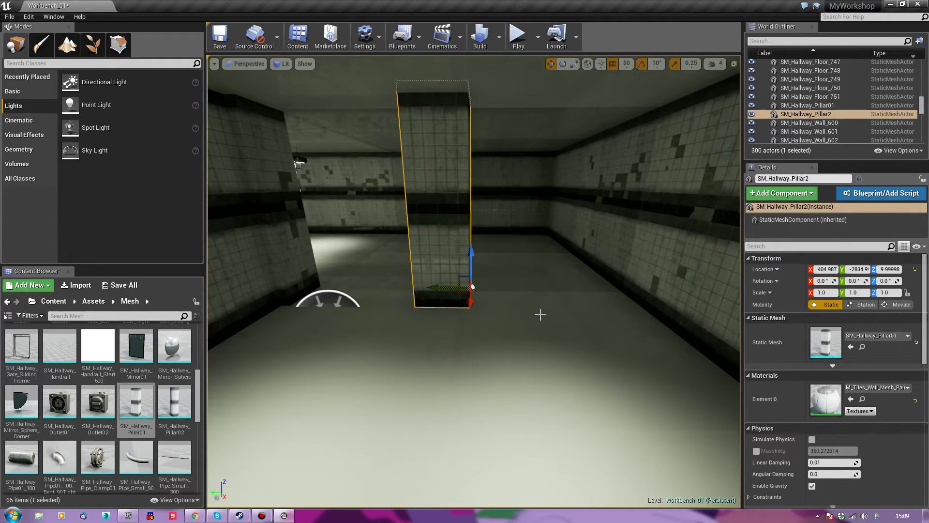
Duplicate the middle pillar along Y to the opposite wall and fine-tune the copy to about Y -3119
left_click_drag(443, 287, 582, 292)
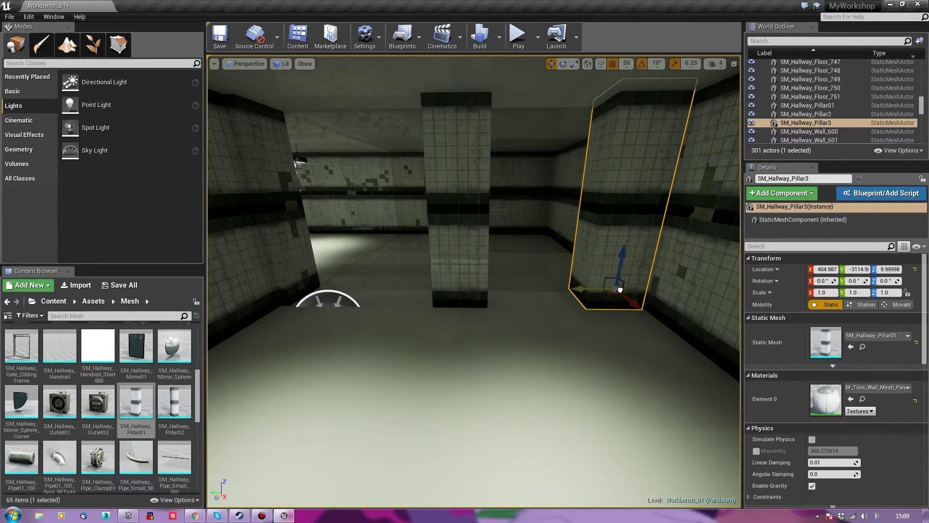
right_click_drag(602, 293, 537, 320)
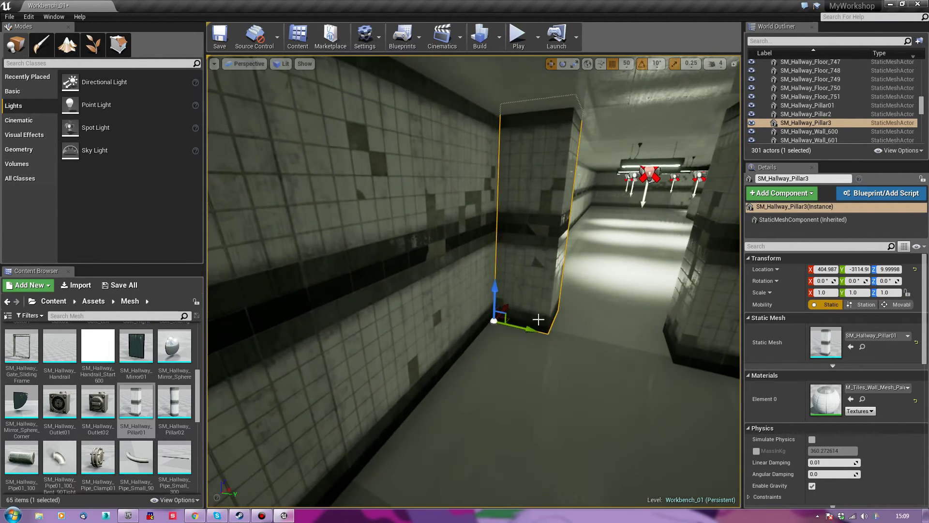
left_click_drag(526, 330, 513, 329)
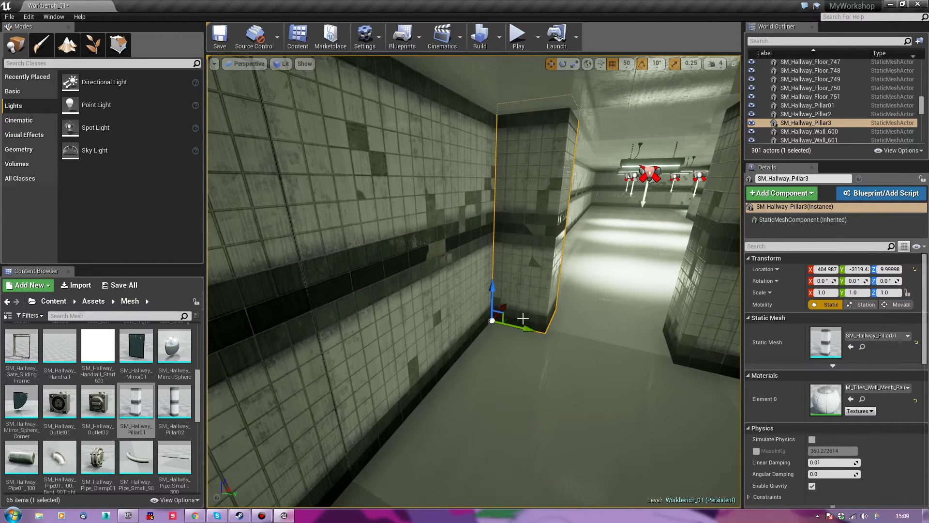
Move the opposite-wall pillar to about Y -3194 and Z 10, refining its Y position with a 5-unit grid snap
left_click_drag(524, 328, 498, 325)
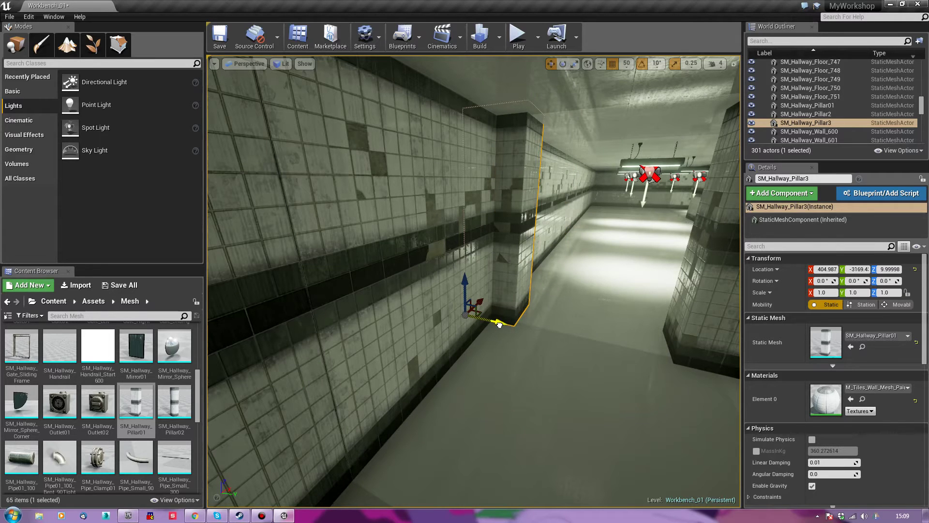
mouse_move(565, 341)
right_mouse_down()
mouse_move(688, 339)
mouse_move(574, 352)
right_mouse_up()
key("a")
key("w")
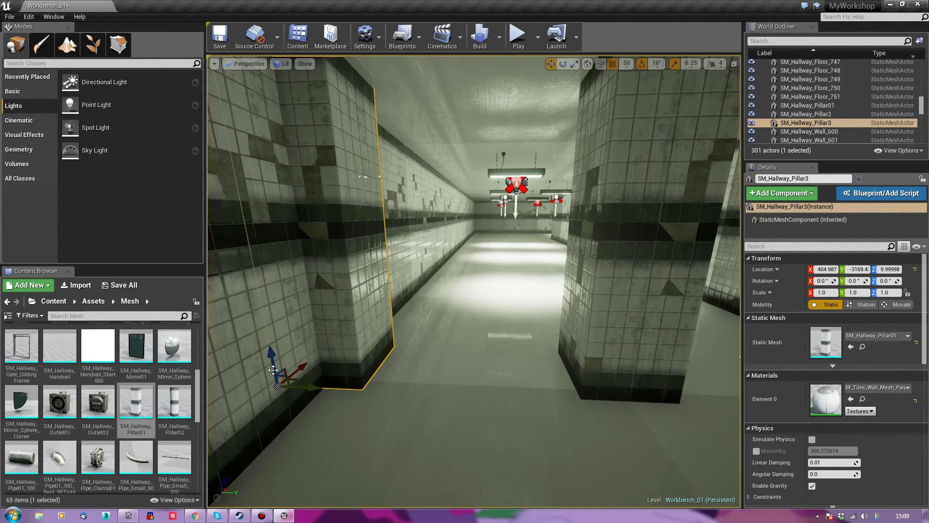
mouse_move(269, 363)
left_mouse_down()
mouse_move(270, 348)
mouse_move(271, 363)
left_mouse_up()
right_click_drag(442, 251, 445, 253)
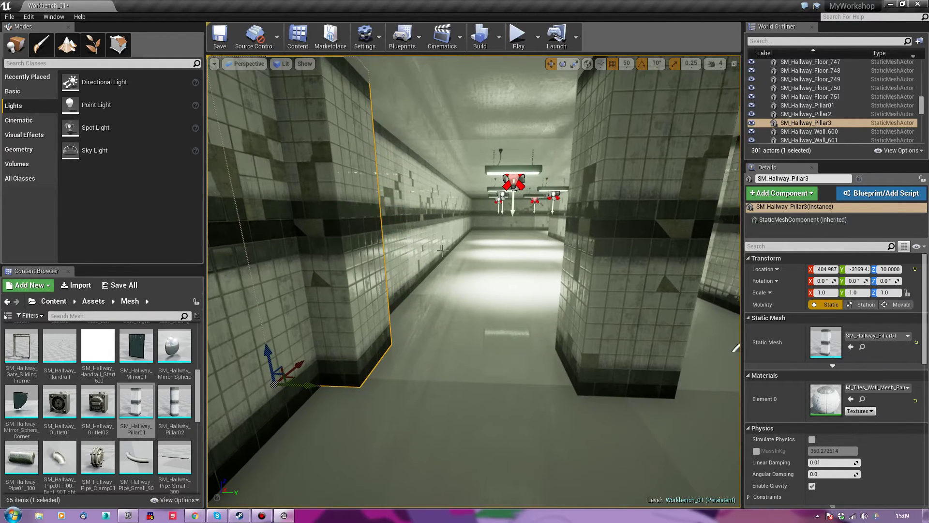
left_click(627, 64)
left_click(635, 95)
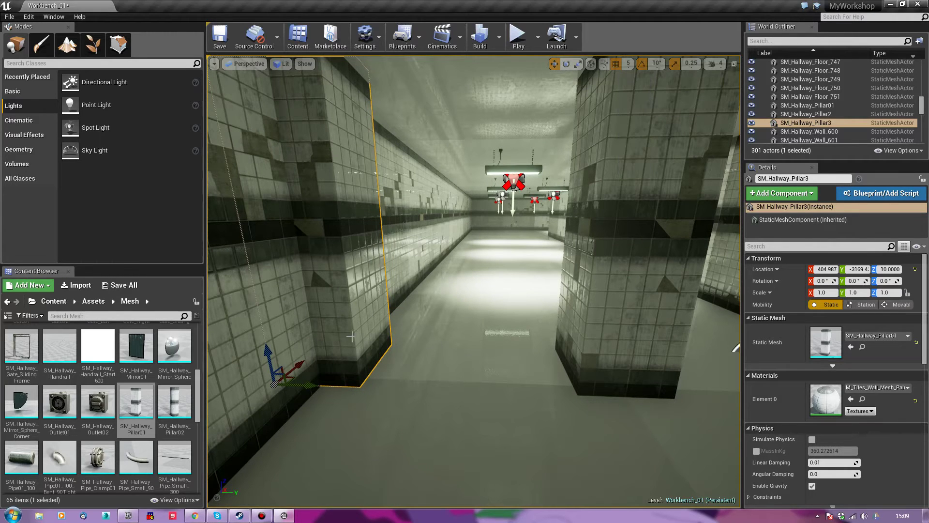
left_click_drag(299, 389, 277, 391)
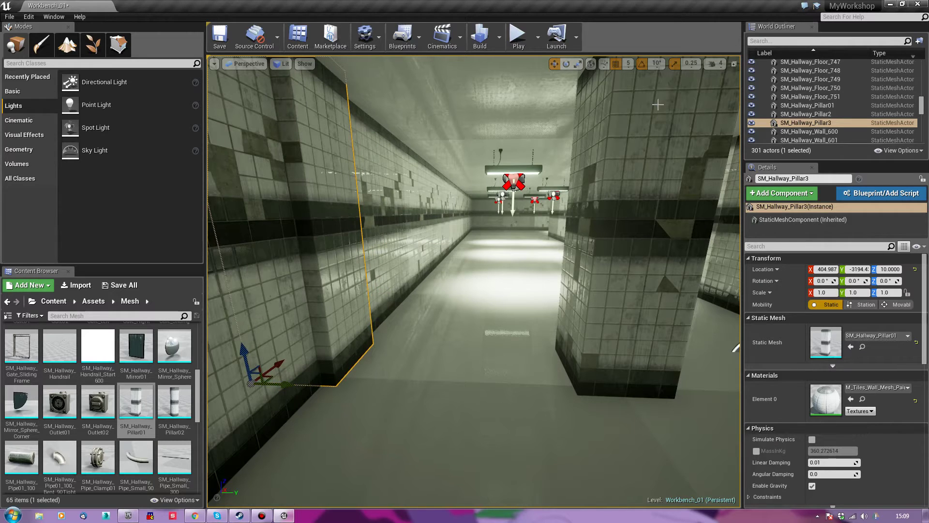
Restore the grid snap to 50 and duplicate the row of three pillars along Y to the hallway's opposite end
left_click(628, 63)
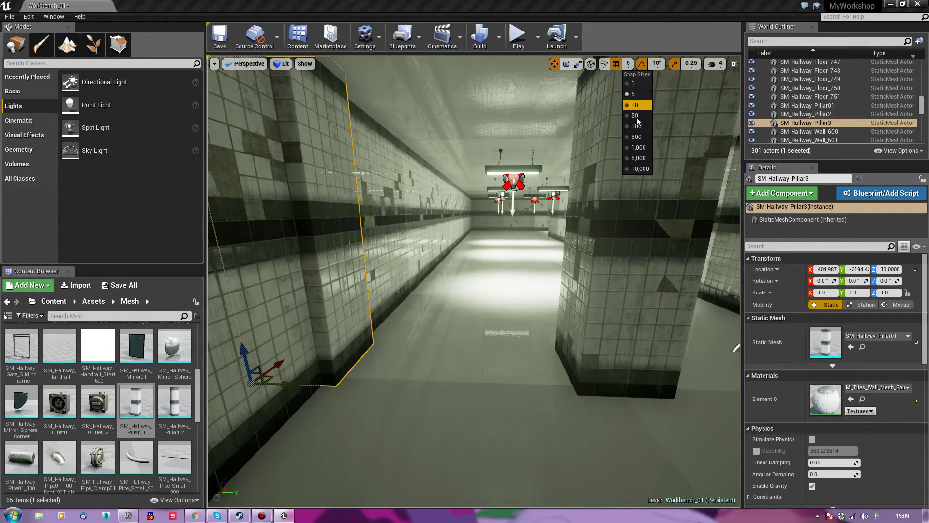
left_click(635, 116)
right_click_drag(635, 117, 716, 117)
right_click_drag(424, 279, 603, 274)
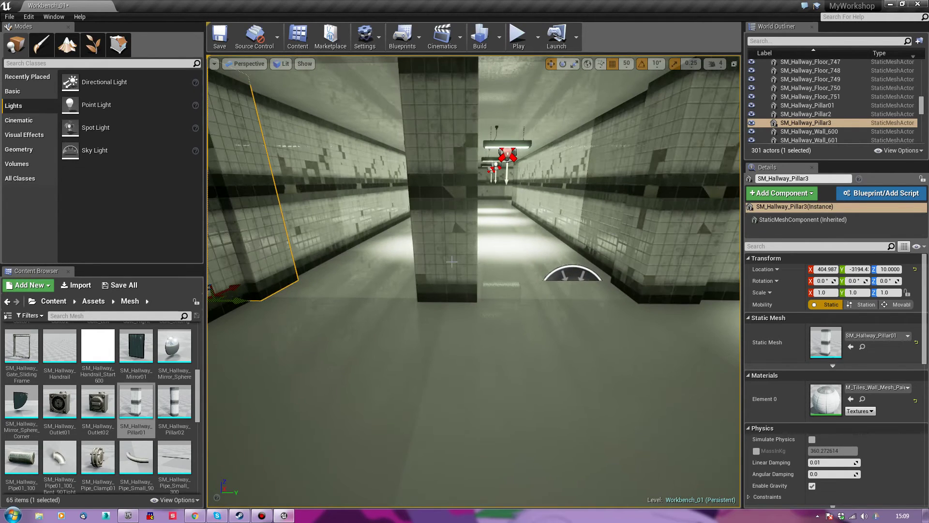
left_click(453, 265, "ctrl")
left_click(660, 269, "ctrl")
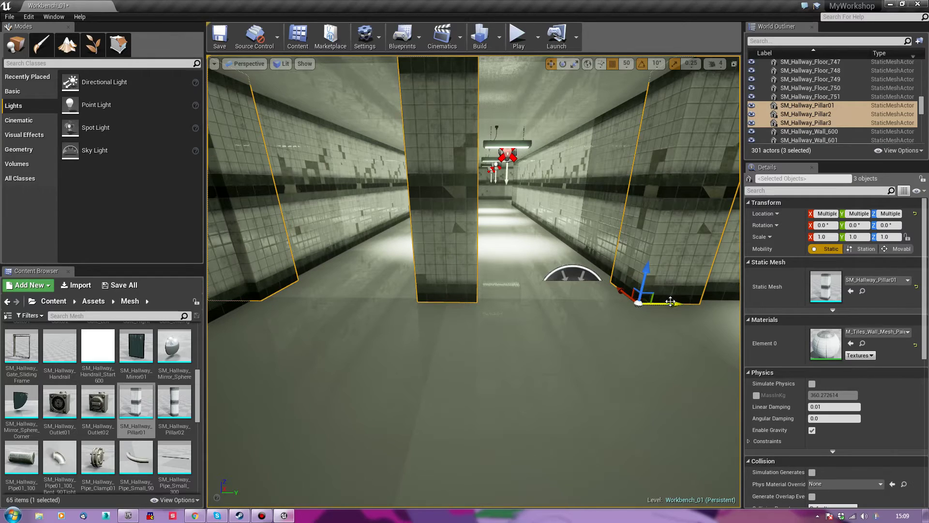
left_click_drag(667, 305, 804, 305, "alt+shift")
left_click_drag(237, 300, 266, 300, "alt+shift")
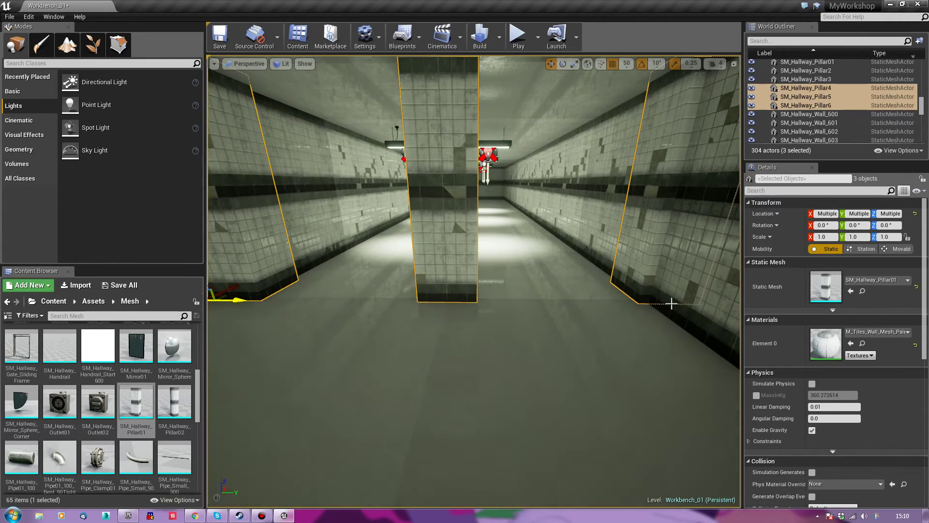
With a 10-unit grid snap, duplicate the two inner corner pillars along X to the middle and opposite wall of the adjoining hallways
mouse_move(490, 364)
right_mouse_down()
mouse_move(287, 365)
mouse_move(490, 365)
right_mouse_up()
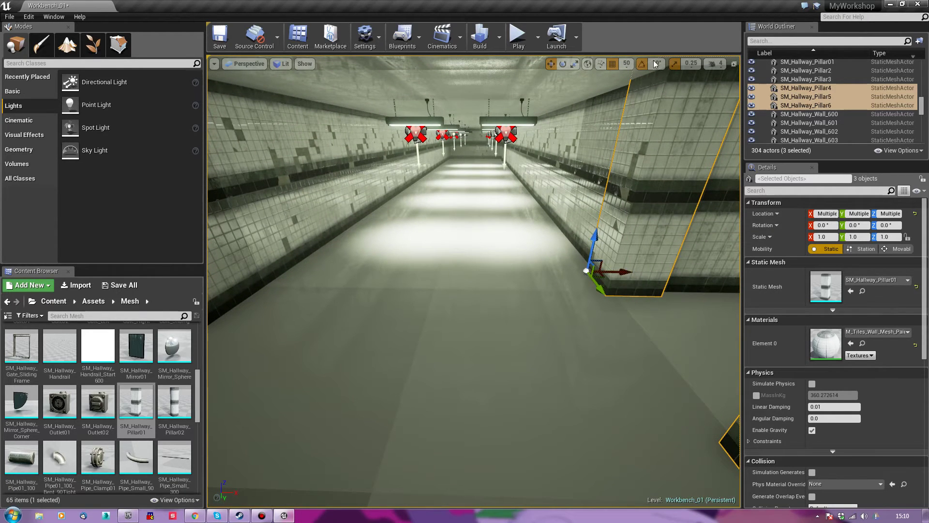
left_click(627, 64)
left_click(630, 102)
right_click_drag(497, 180, 507, 162)
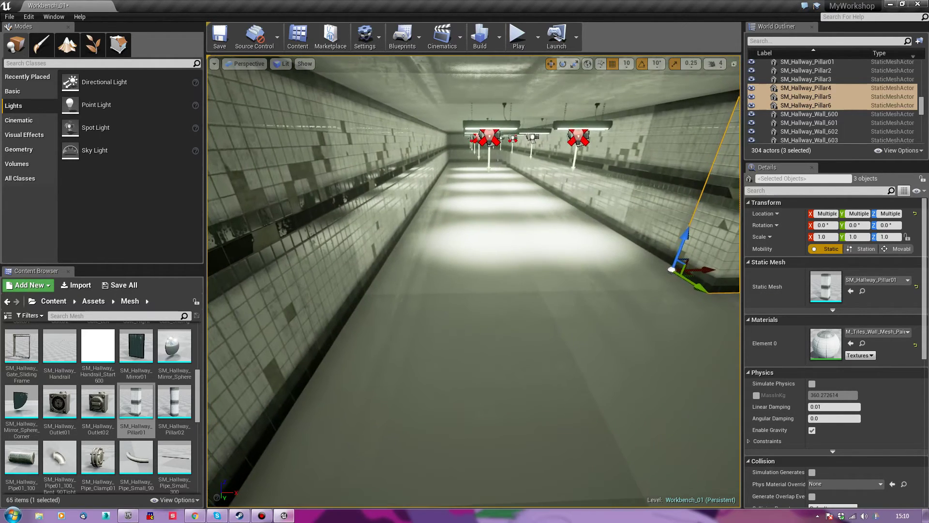
left_click(507, 161)
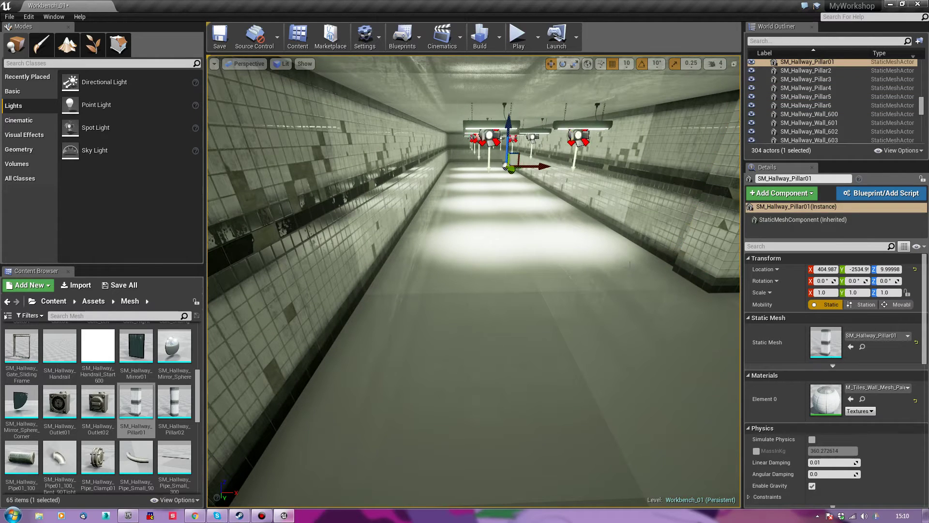
left_click(709, 269, "ctrl")
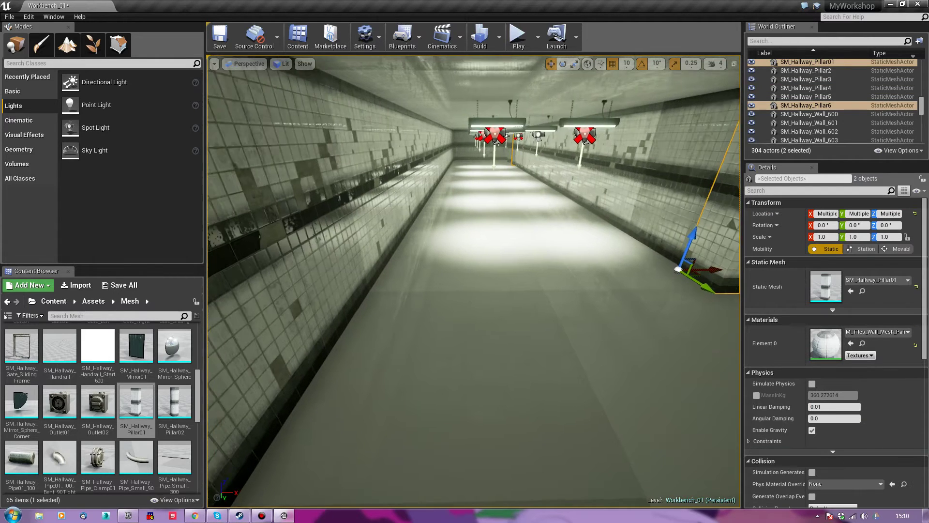
key("f")
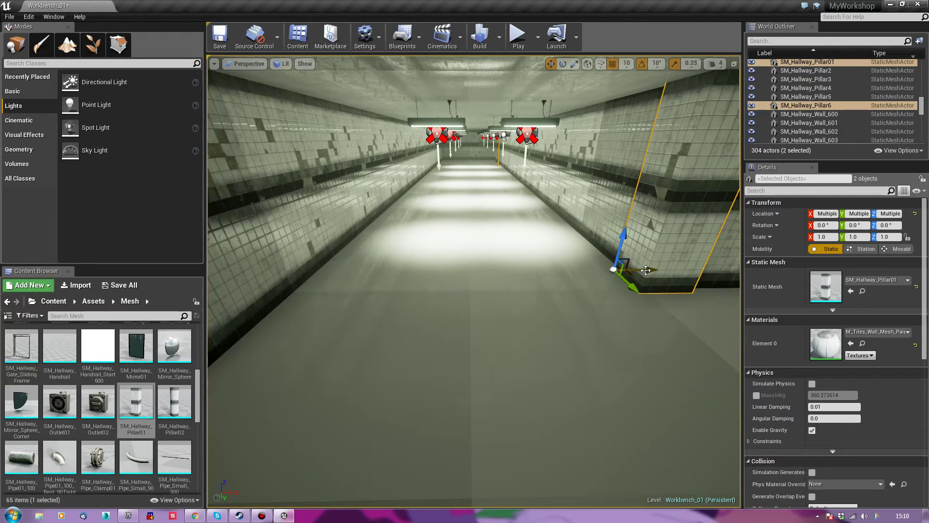
left_click_drag(646, 270, 309, 279, "alt")
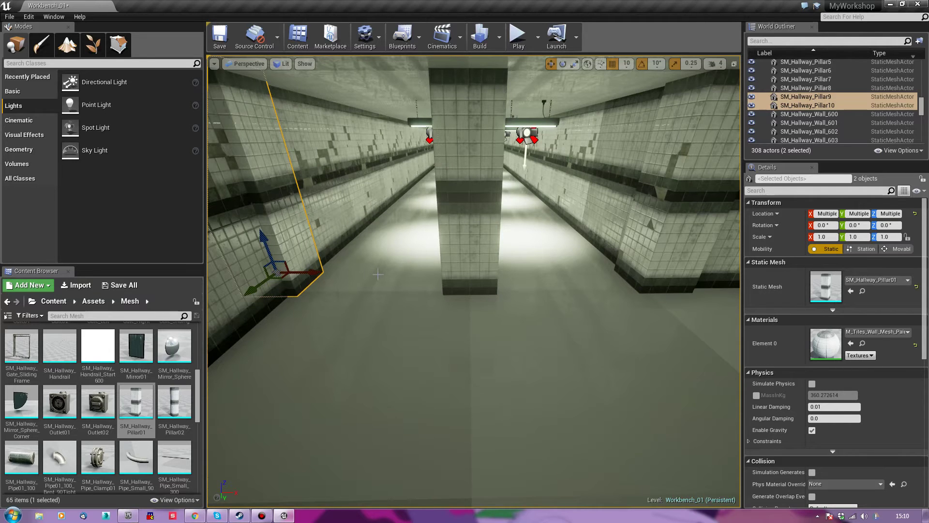
Add the nearby middle and corner pillars to the selection and duplicate all four along X to the hallways' far ends
right_click_drag(333, 311, 349, 295)
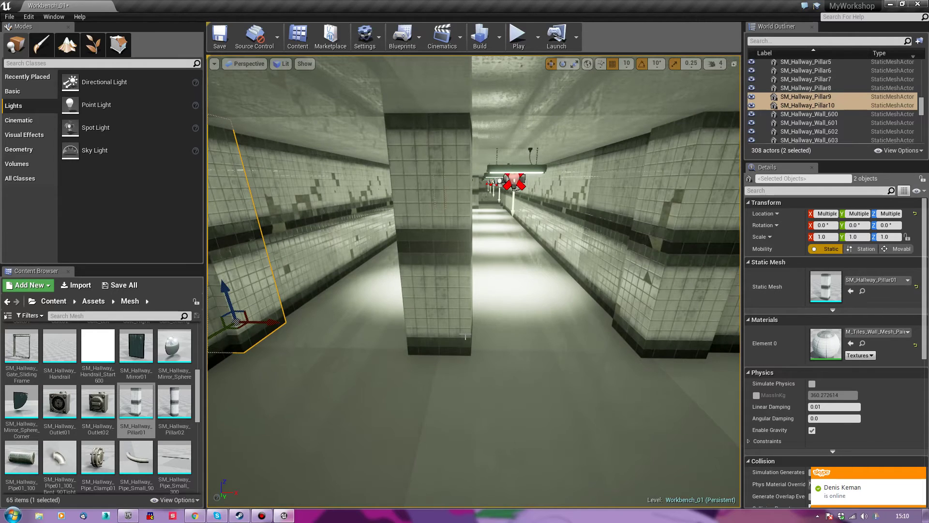
left_click(446, 333, "ctrl")
left_click(632, 331, "ctrl")
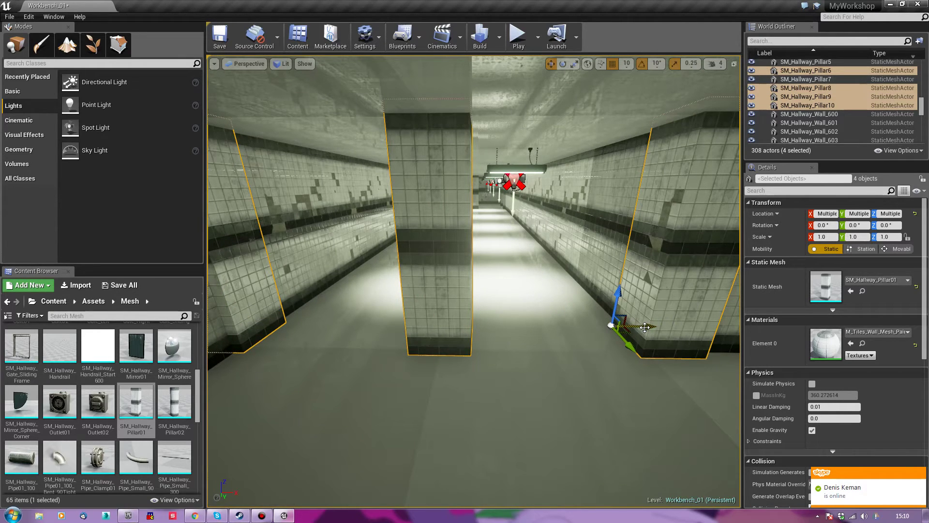
left_click_drag(644, 326, 775, 310, "alt+shift")
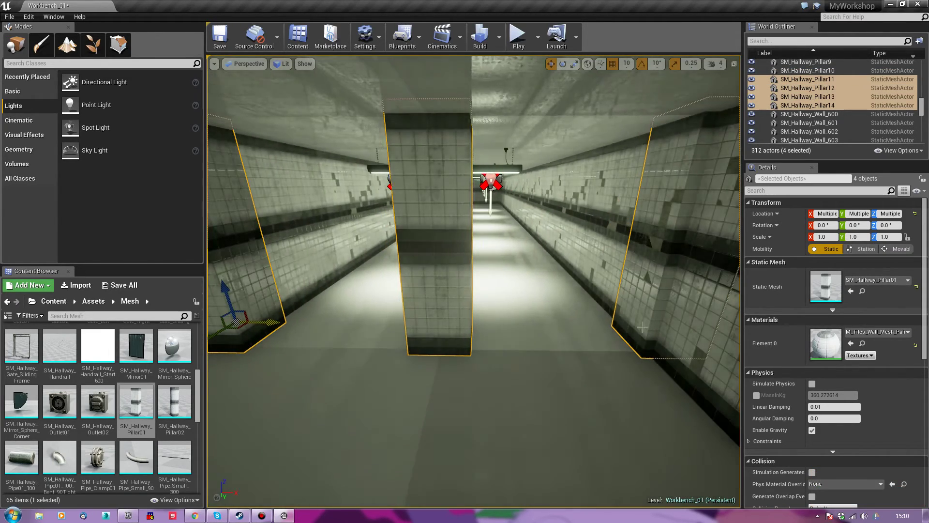
Duplicate the far corner pillar along Y into the middle of the hallway and to the opposite wall at about 466
right_click_drag(474, 291, 310, 291)
left_click(623, 312)
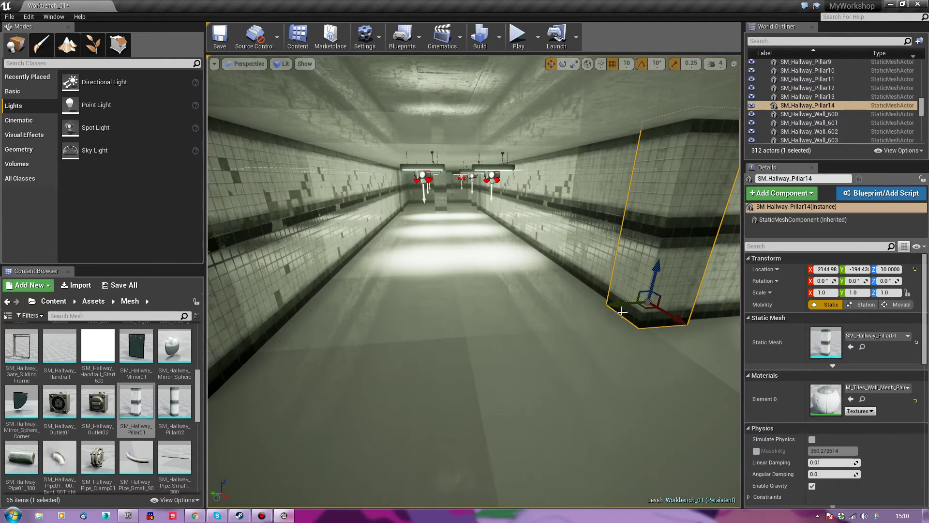
left_click_drag(616, 304, 257, 349, "alt")
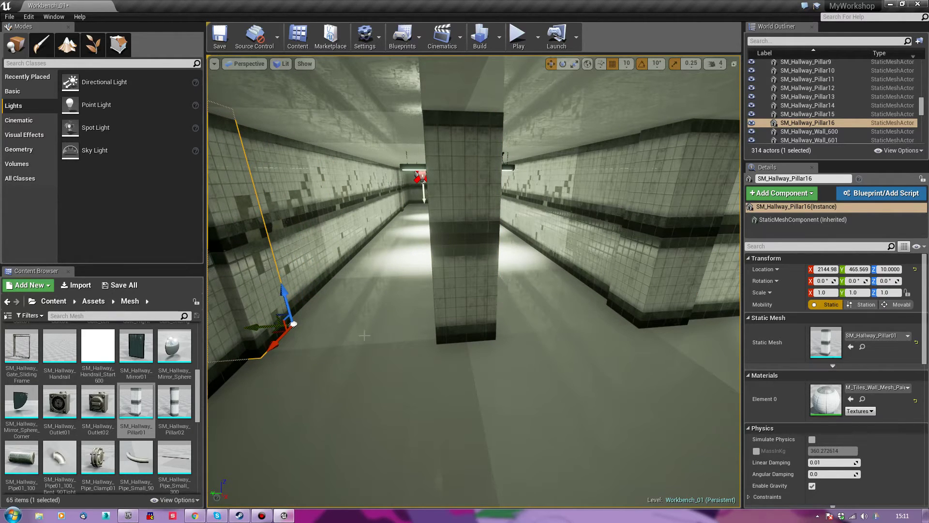
Duplicate the row of three pillars along Y to the hallway's other end and delete the copy overlapping the existing corner pillar
left_click(481, 324, "ctrl")
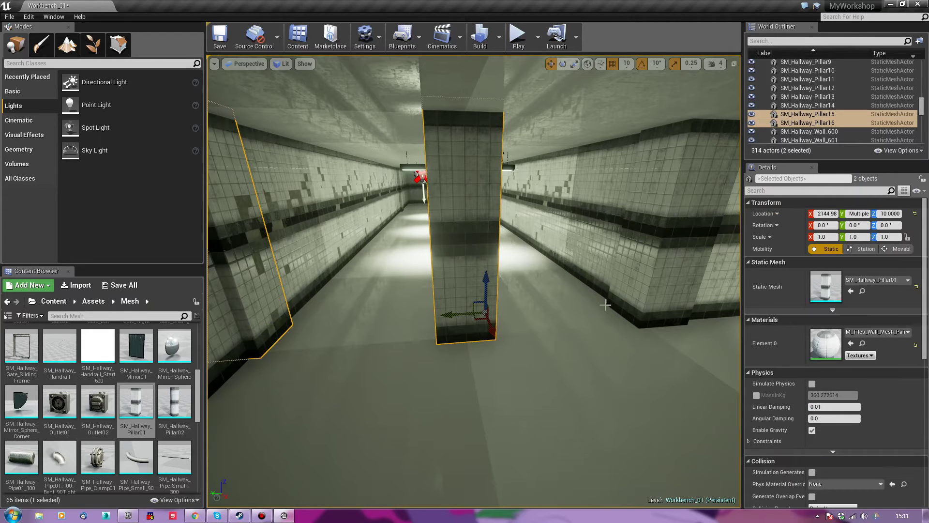
left_click(638, 300, "ctrl")
mouse_move(638, 300)
right_mouse_down()
mouse_move(609, 300)
mouse_move(622, 306)
right_mouse_up()
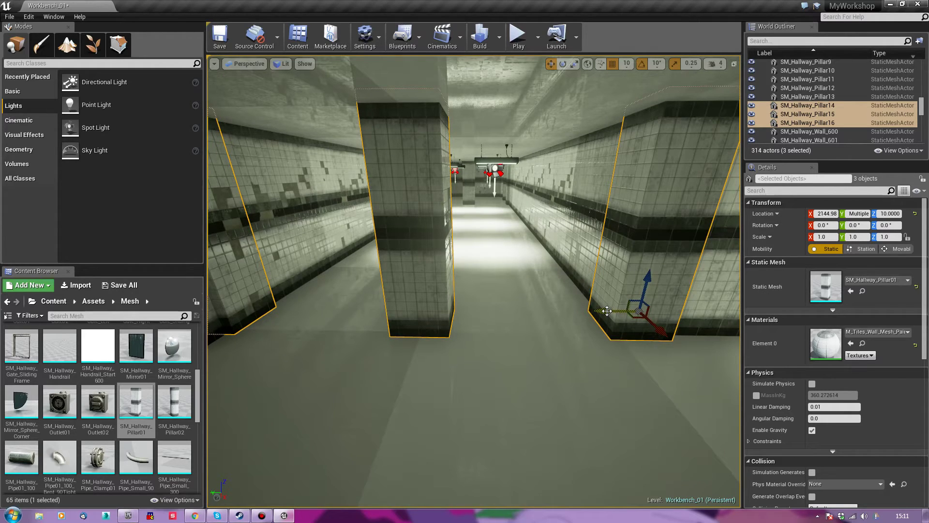
left_click_drag(608, 315, 237, 306, "alt")
left_click_drag(242, 306, 349, 306, "shift")
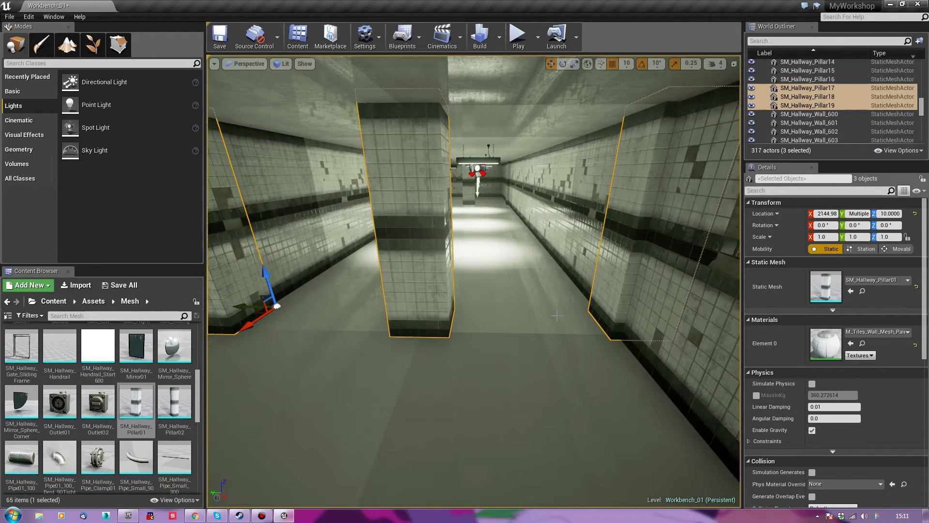
left_click(606, 317, "ctrl")
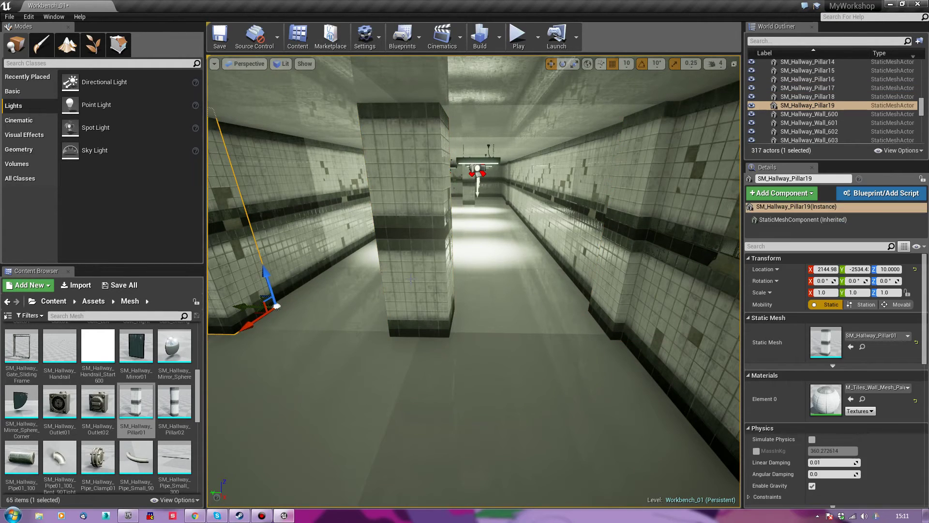
key("Delete")
Duplicate the corner pillar at about Y -2535 along X into the middle and to the opposite side of the hallway
left_click_drag(435, 278, 286, 230)
left_click(585, 293)
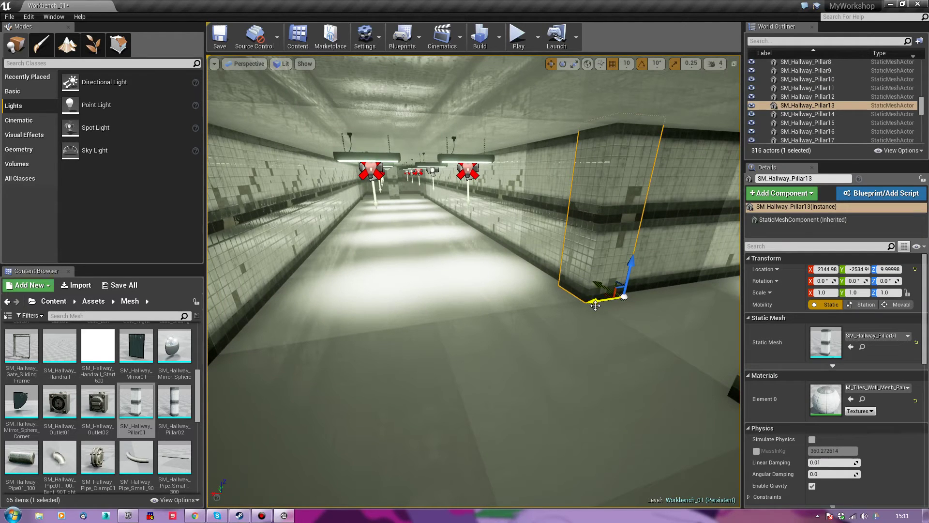
left_click_drag(595, 302, 225, 361, "alt")
right_click_drag(338, 371, 298, 374)
left_click(343, 394)
Play the level and walk around the hallway loop to examine the duplicated pillars at the corners and under the lights
right_click_drag(343, 393, 348, 363)
key("d")
key("w")
left_click_drag(334, 376, 373, 380)
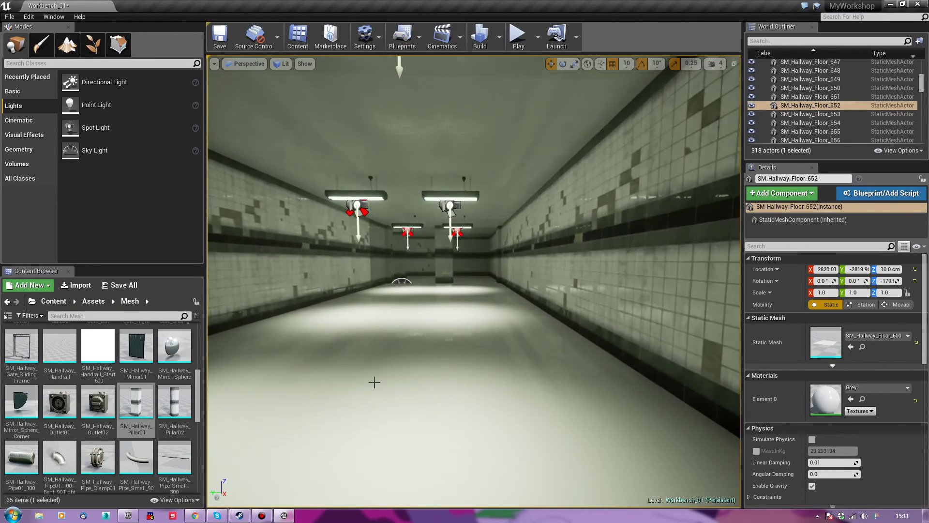
right_click(393, 367)
left_click(420, 344)
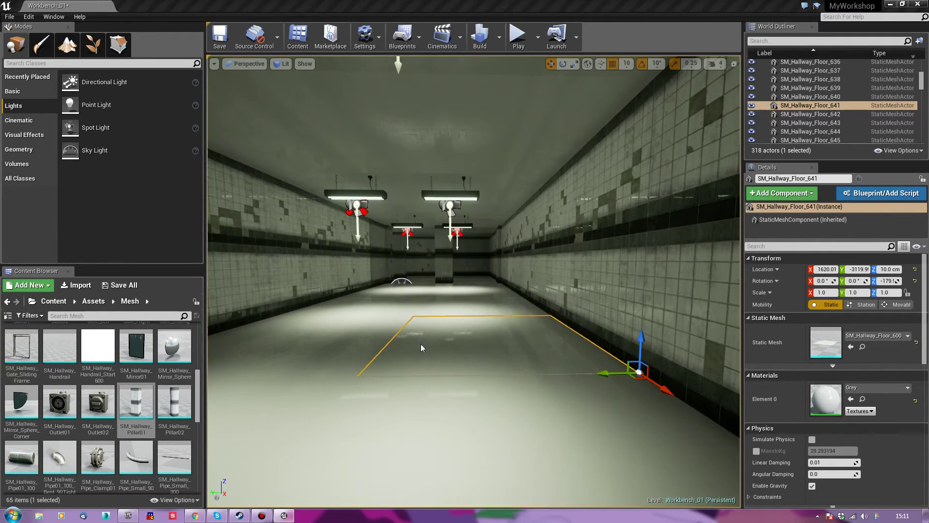
key("w")
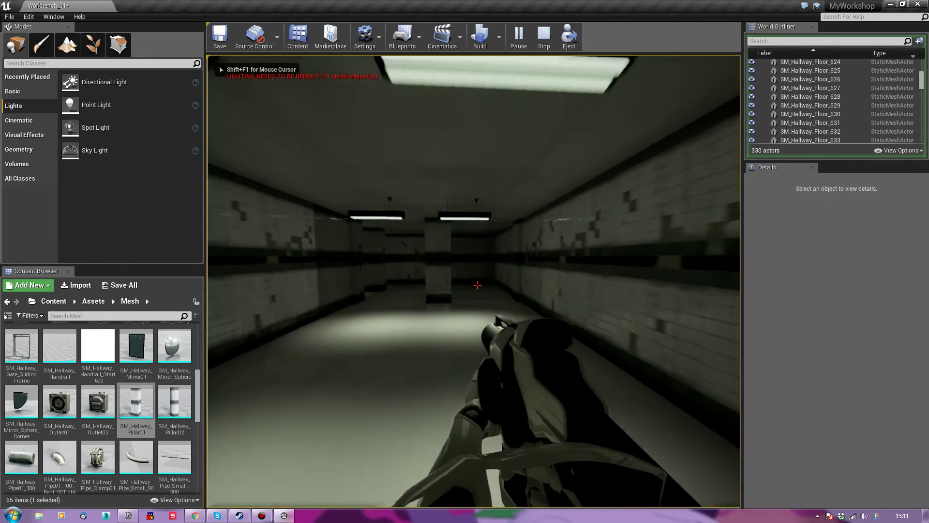
key("w")
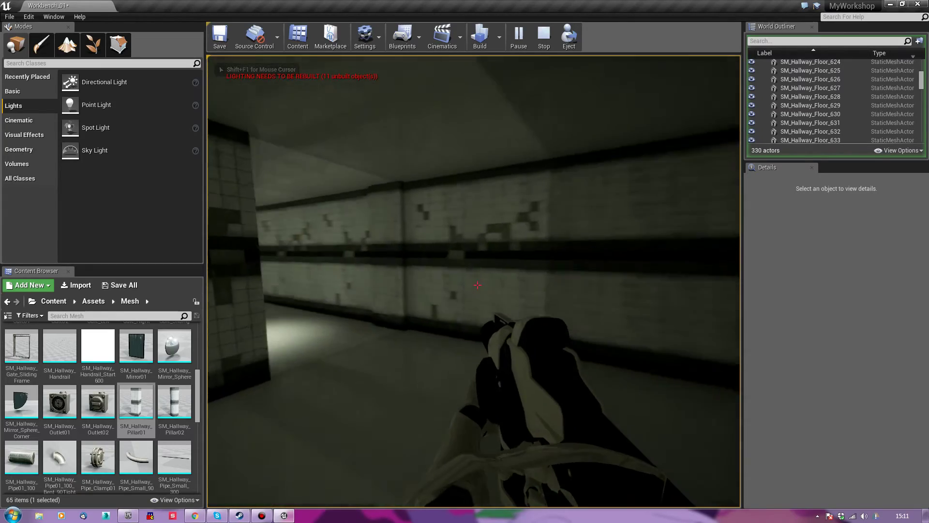
key("w")
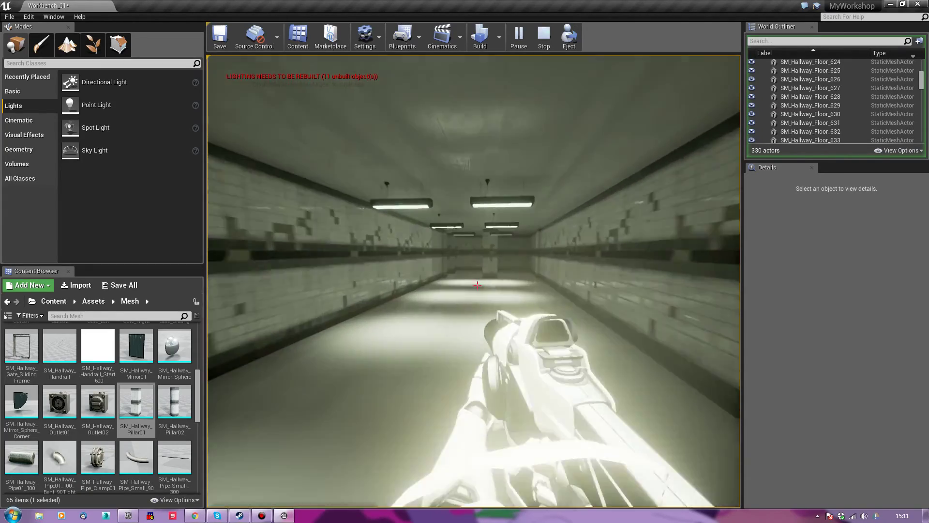
key("w")
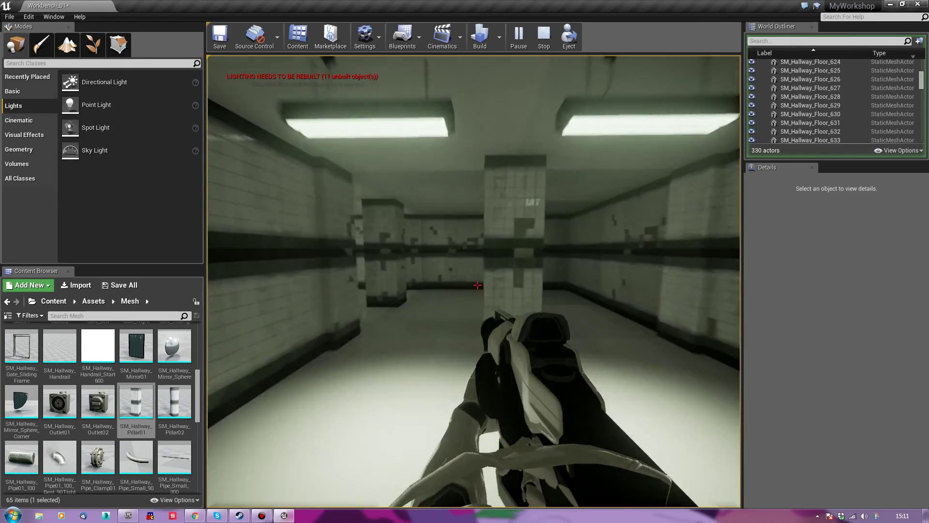
key("w")
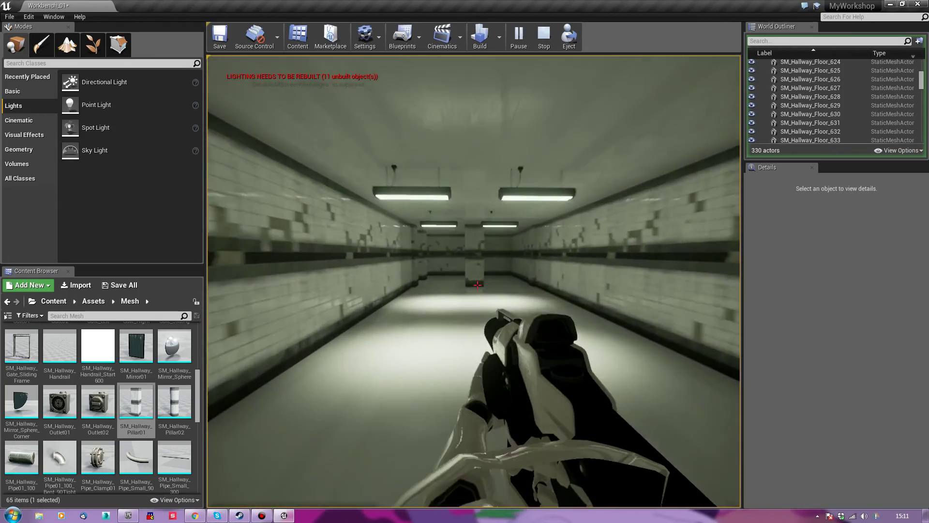
key("w")
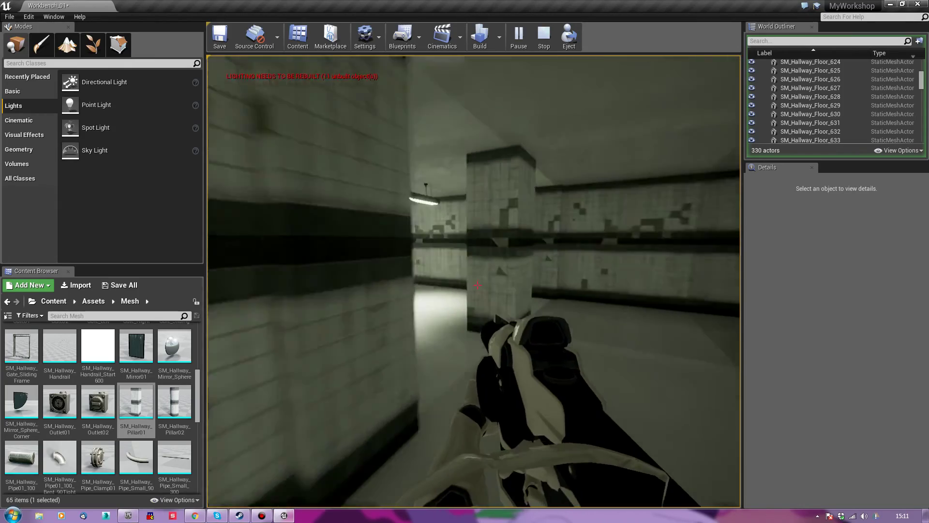
key("w")
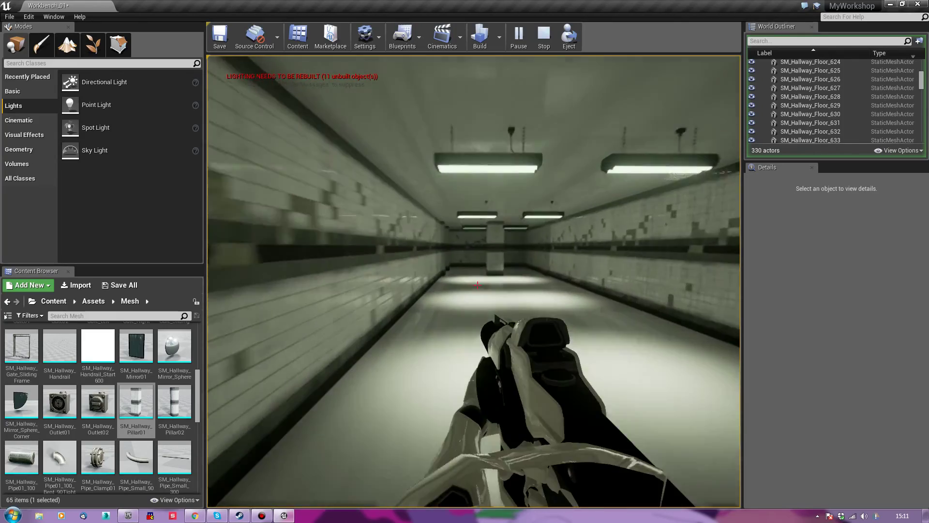
key("w")
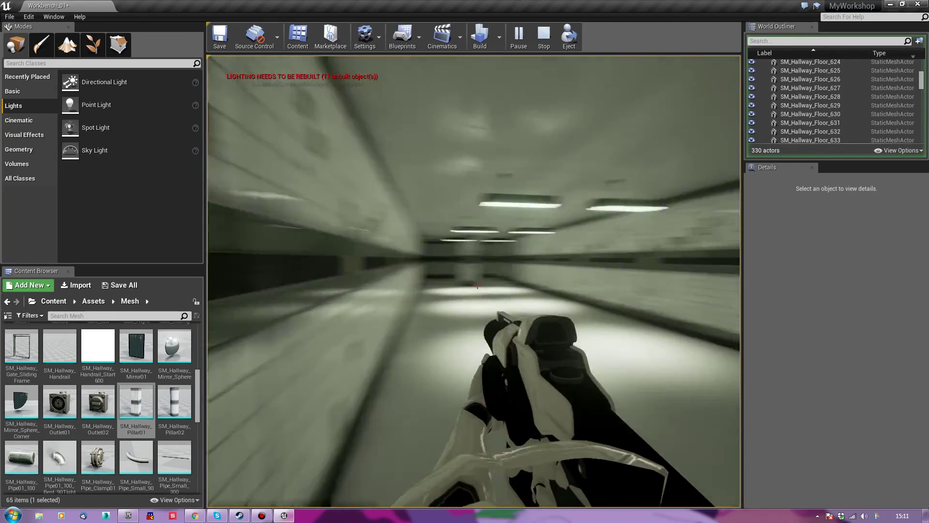
left_click(477, 285)
left_click(477, 286)
left_click(478, 285)
left_click(477, 285)
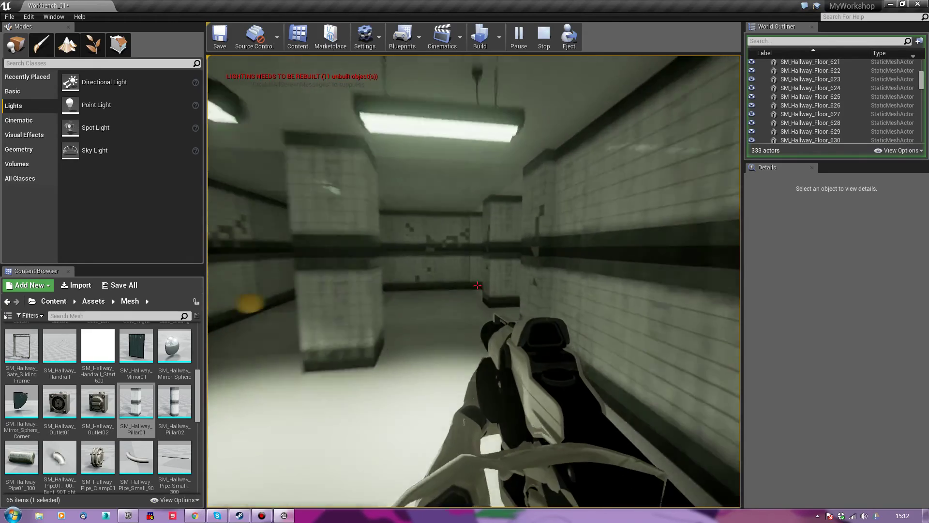
key("Escape")
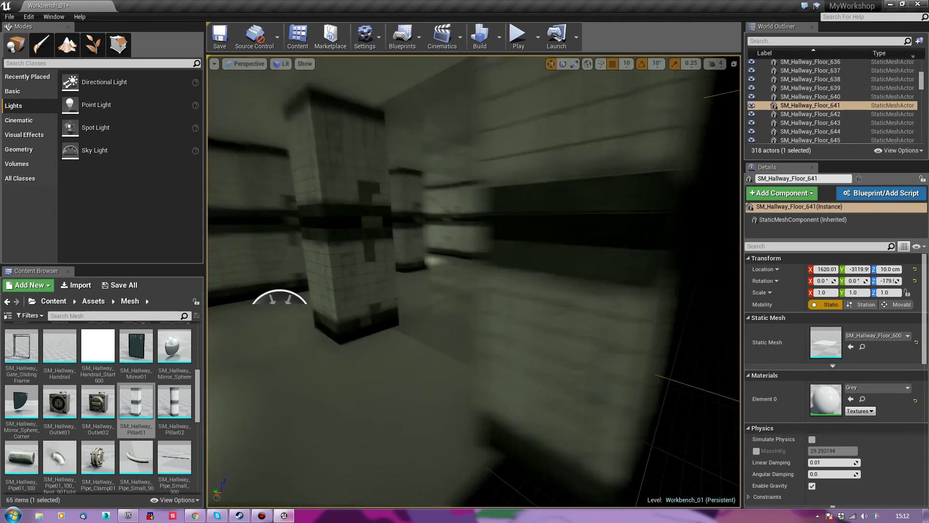
Place the round SM_Hallway_Pillar02 in the hallway's outer corner at X -180, Y -3070 and duplicate it along Y to 520
key("w")
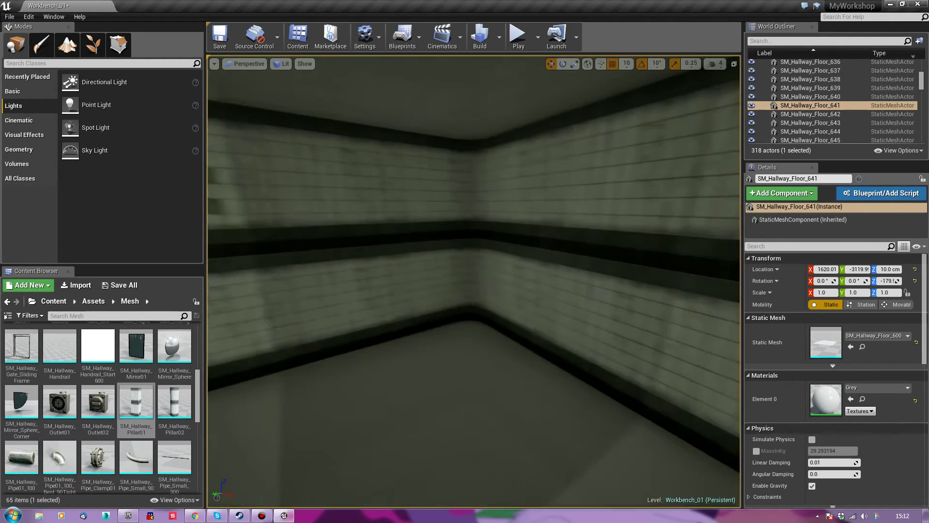
left_click_drag(212, 402, 396, 352)
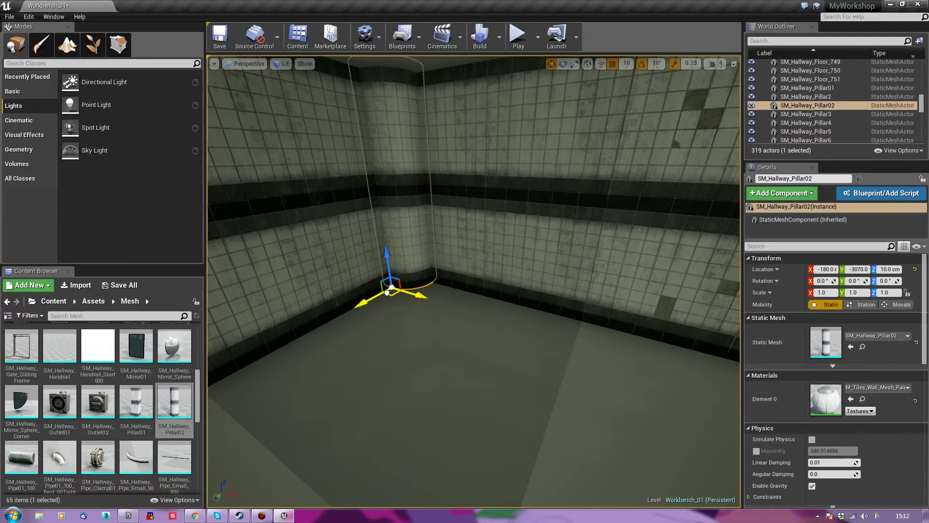
key("a")
mouse_move(392, 363)
right_mouse_down()
mouse_move(486, 333)
mouse_move(368, 333)
mouse_move(411, 329)
mouse_move(393, 364)
right_mouse_up()
key("w")
key("d")
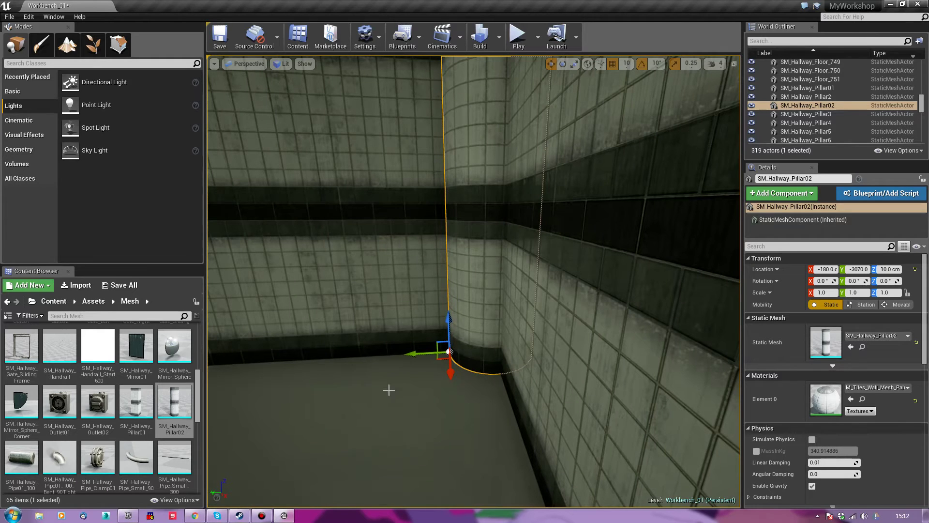
left_click_drag(422, 353, 334, 354, "alt+shift")
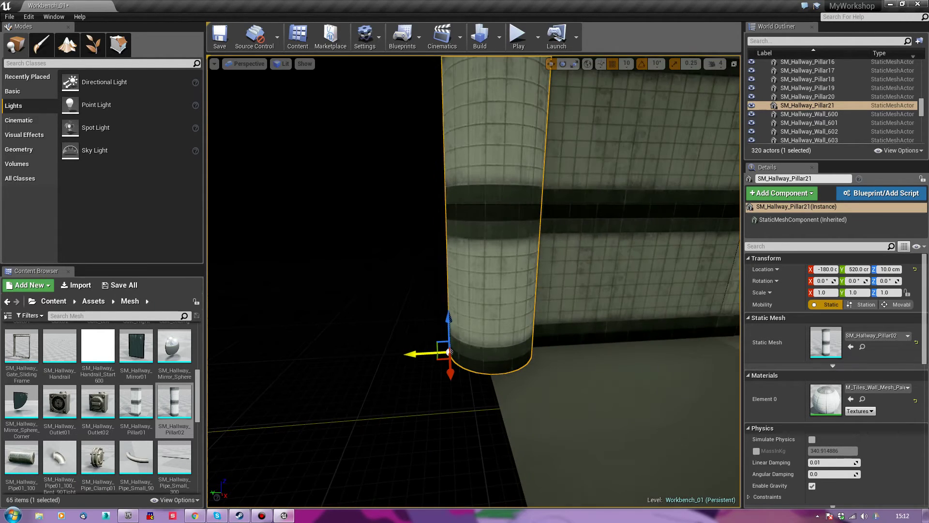
Duplicate the round pillar at Y 520 into the two remaining outer corners of the hallway loop
right_click_drag(633, 416, 339, 424)
right_click_drag(616, 379, 678, 395)
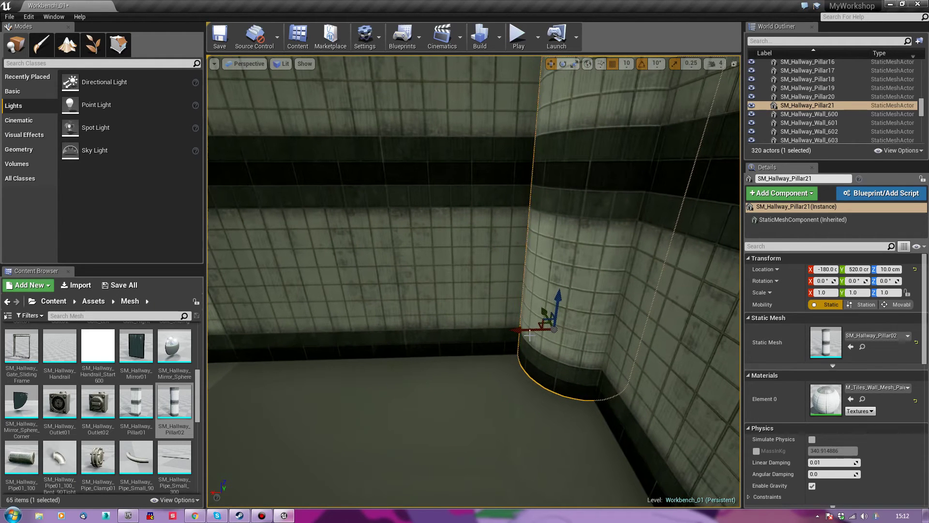
right_click_drag(532, 333, 571, 331)
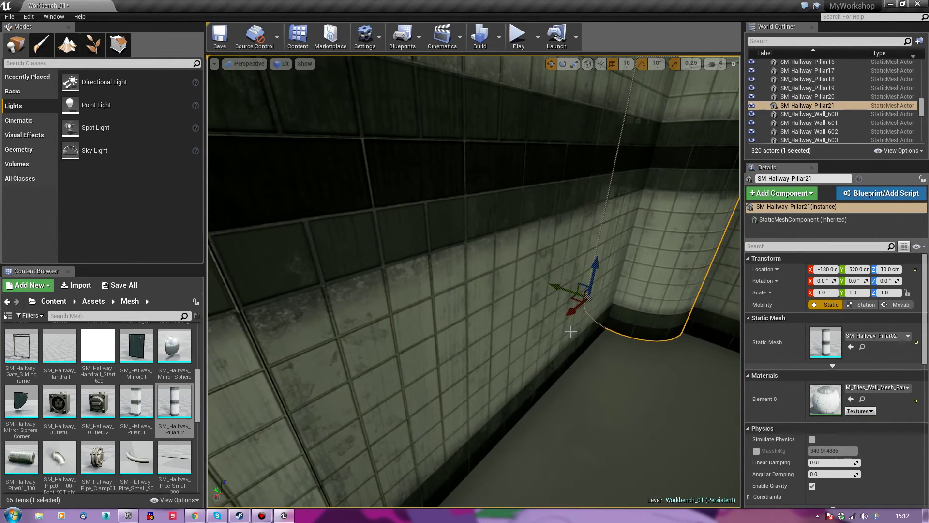
right_click_drag(681, 345, 624, 339)
left_click_drag(440, 322, 386, 340, "alt+shift")
right_click_drag(625, 340, 523, 339)
right_click_drag(583, 335, 637, 333)
left_click_drag(559, 303, 484, 305, "alt+shift")
Ungroup a pair of hanging fluorescent fixtures and their spotlights in the hallway at about Y -2900
right_click_drag(603, 331, 653, 261)
key("w")
key("d")
key("w")
key("w")
key("w")
key("s")
right_click_drag(718, 294, 717, 294)
left_click(520, 273)
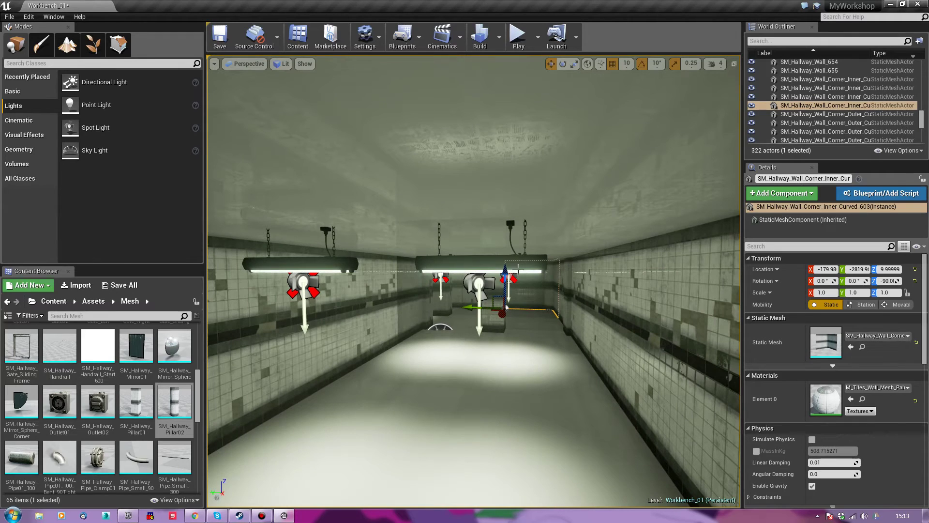
left_click(499, 265)
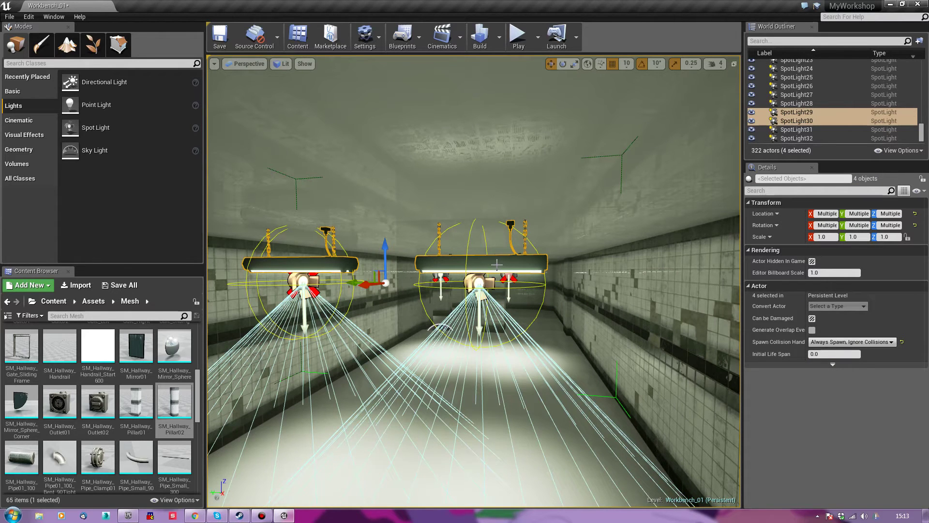
right_click(496, 264)
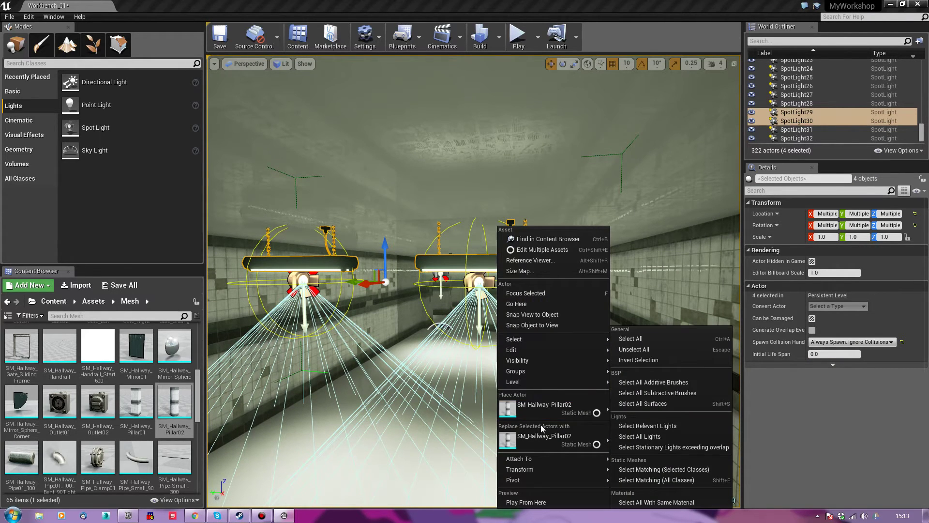
mouse_move(555, 373)
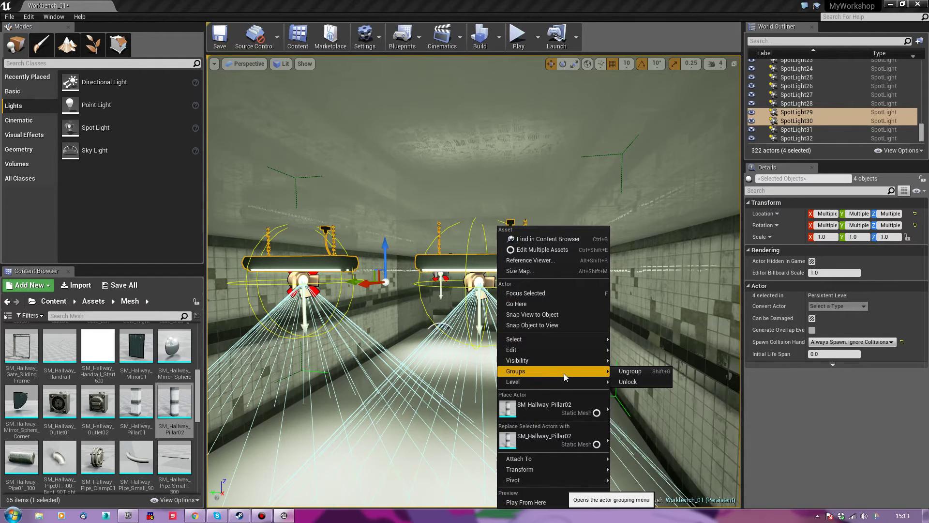
left_click(630, 375)
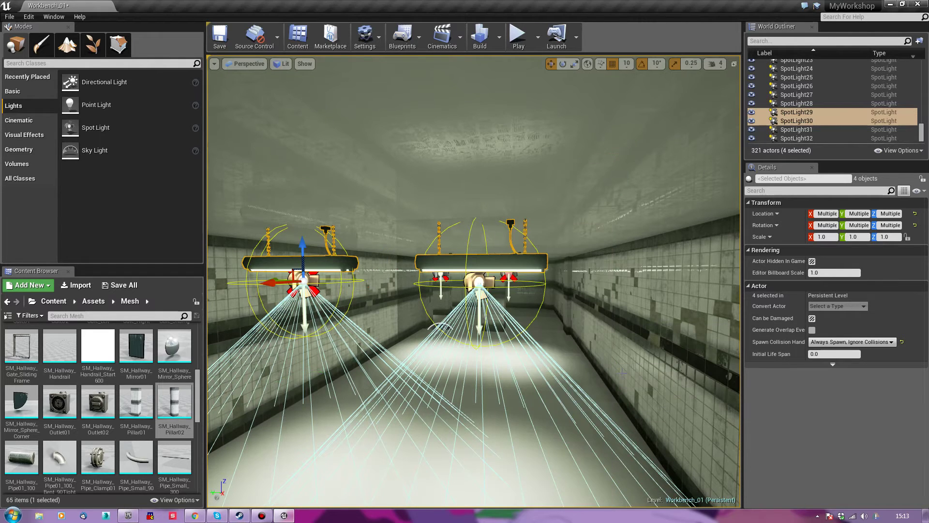
Delete the spotlight beneath the ungrouped fixture nearer the middle of the view
left_click(500, 262)
left_click(478, 283)
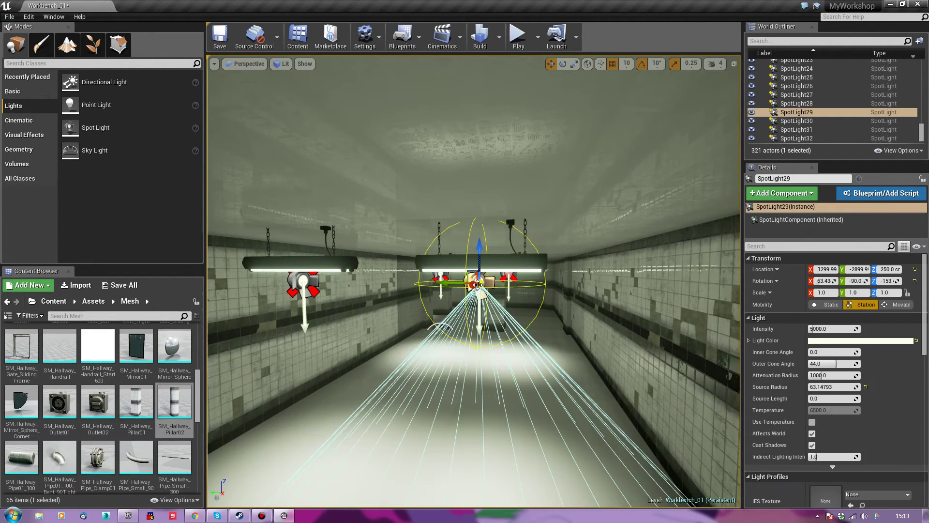
key("Delete")
Search the meshes for "light" and replace the fixture without a spotlight with SM_Light_Fluorescent_Hanging_02
left_click(491, 268)
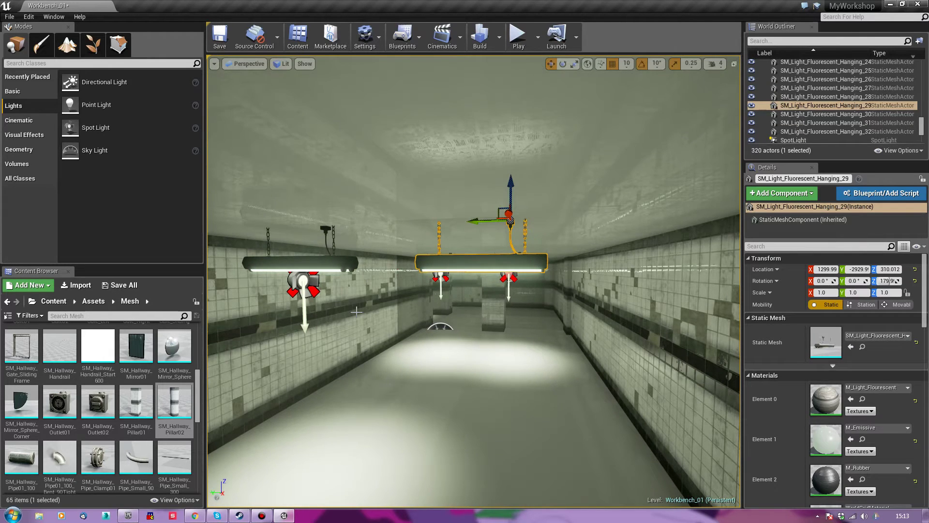
left_click(104, 316)
type("li")
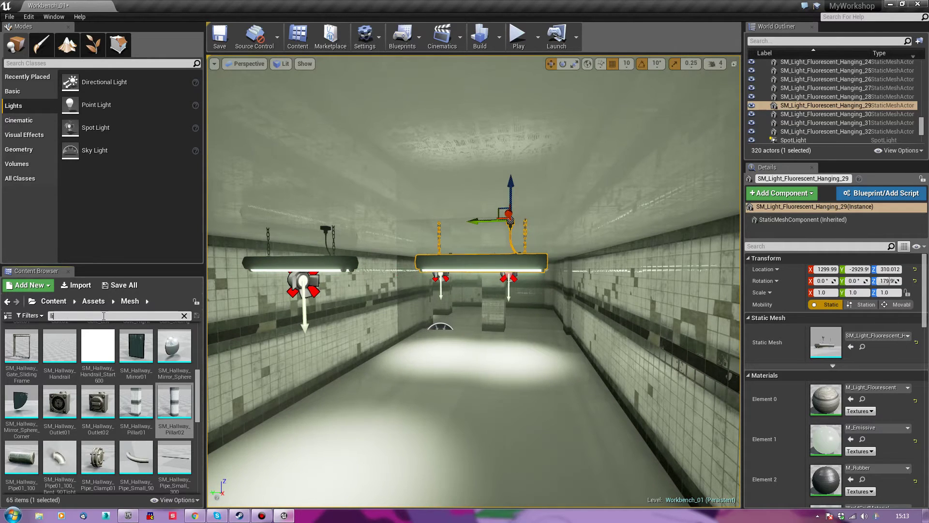
type("ght")
left_click(149, 348)
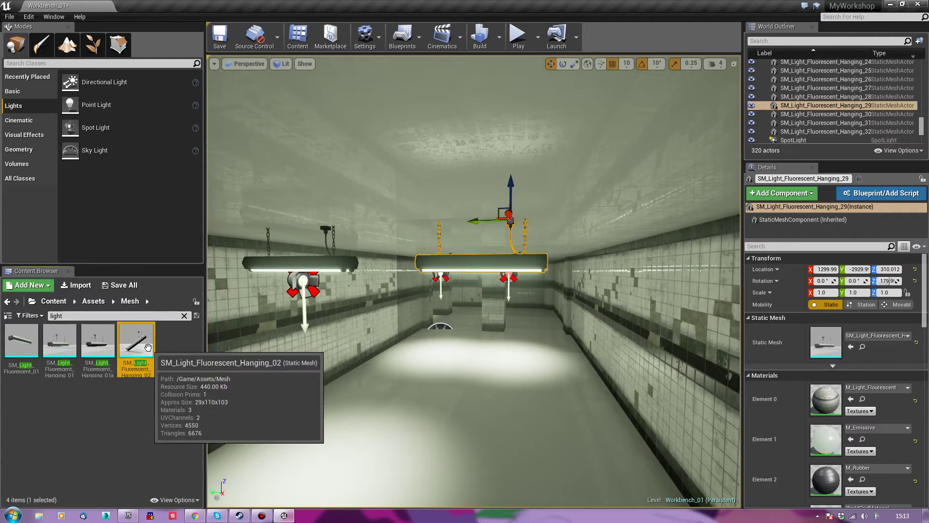
right_click(513, 258)
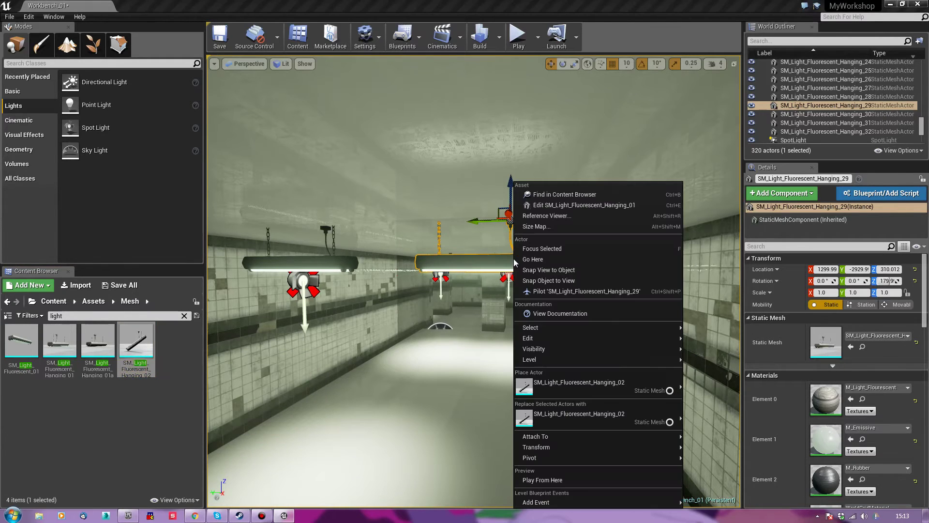
left_click(567, 415)
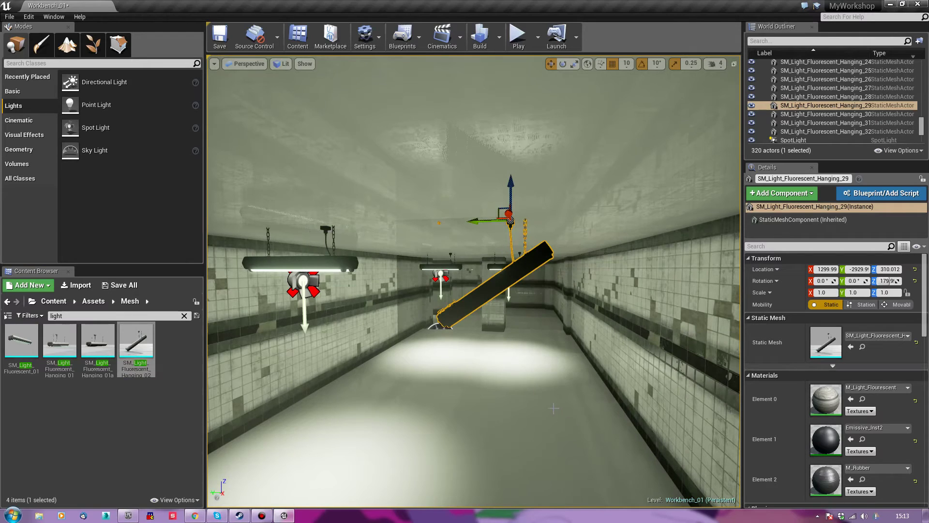
Ungroup the pair of hanging fluorescent fixtures and spotlights at Y -1300 in another hallway
right_click_drag(554, 408, 598, 436)
right_click_drag(554, 408, 411, 339)
key("w")
key("d")
key("w")
key("w")
mouse_move(576, 421)
right_mouse_down()
mouse_move(556, 421)
mouse_move(576, 421)
right_mouse_up()
key("w")
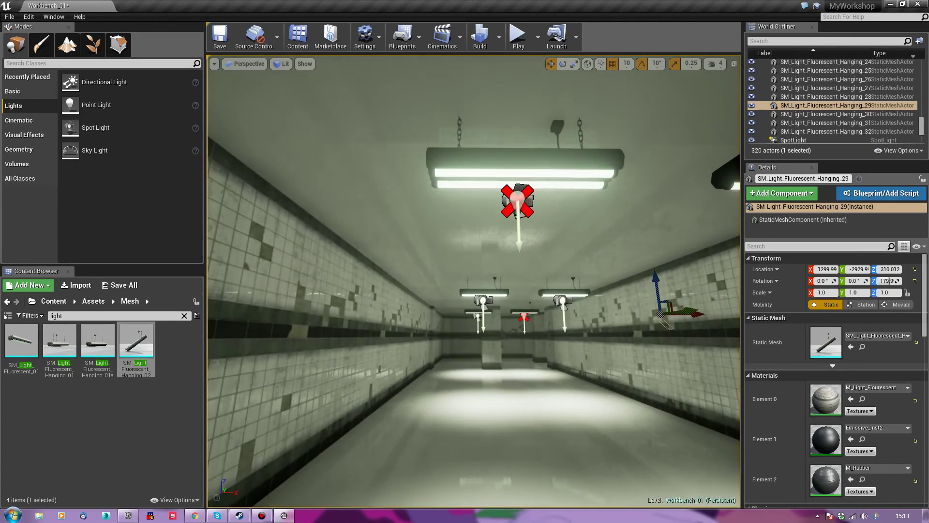
left_click(508, 165)
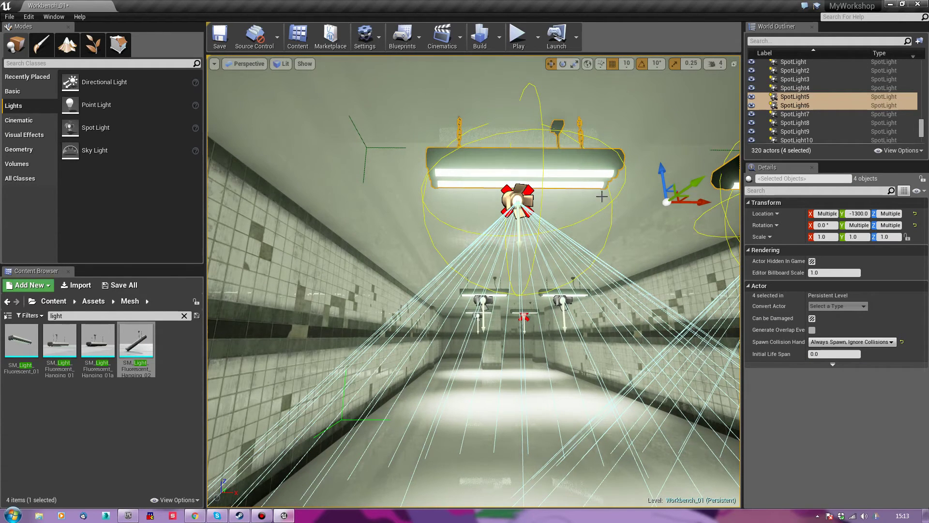
right_click(567, 166)
mouse_move(607, 313)
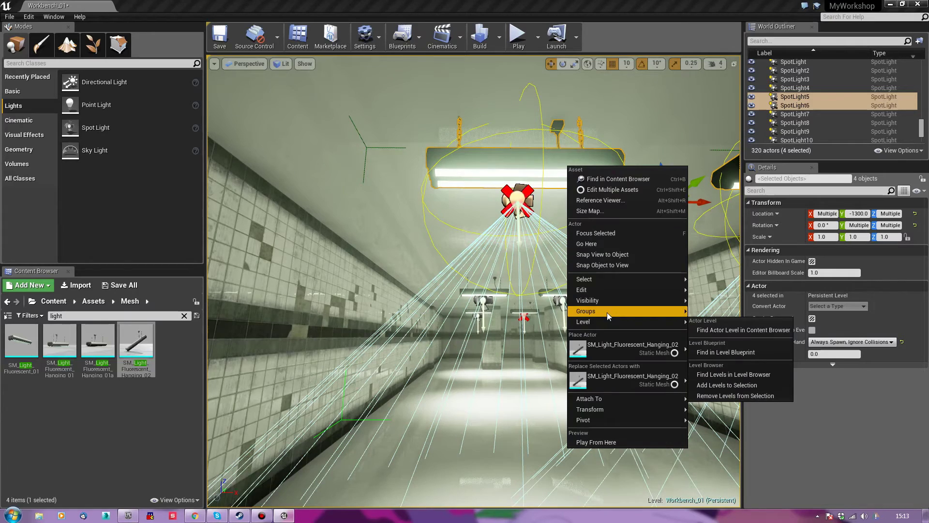
left_click(703, 312)
Delete the spotlight under the nearest fixture of the ungrouped pair at Y -1300
right_click_drag(702, 311, 706, 320)
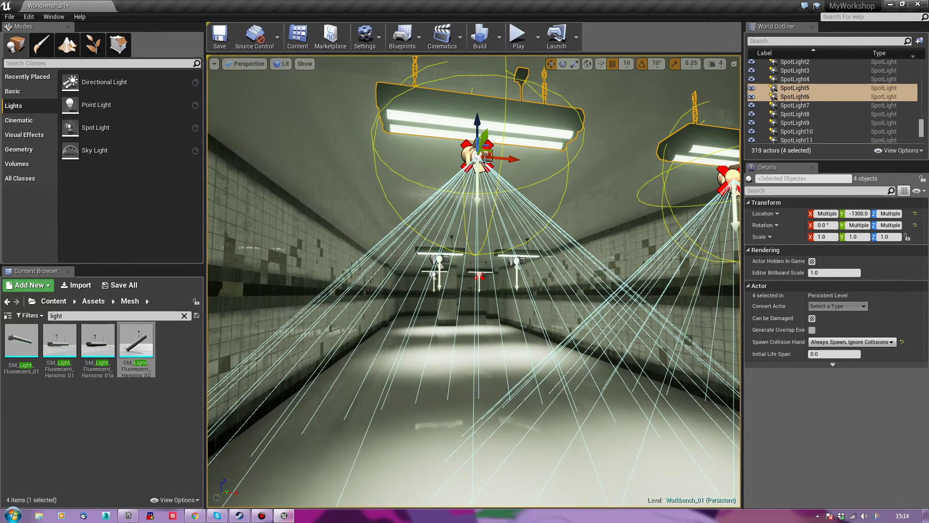
left_click(479, 159)
key("Delete")
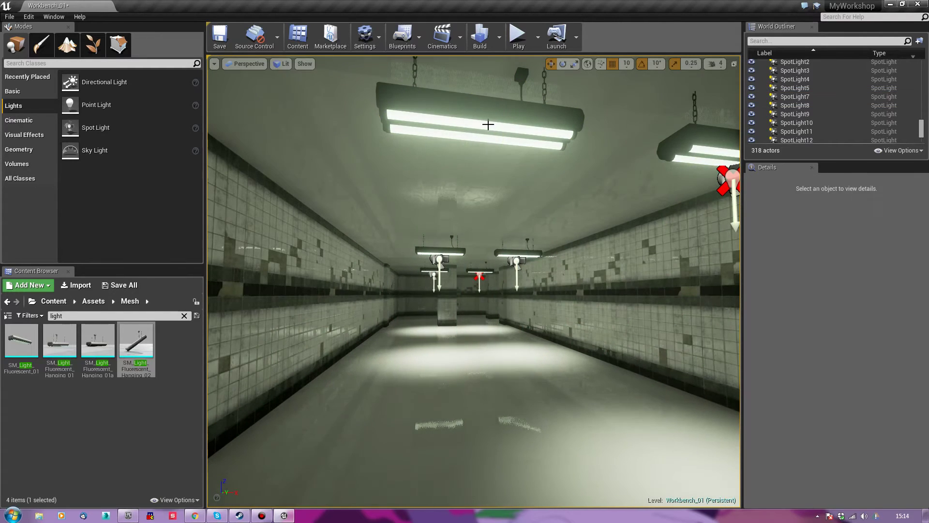
Replace the nearest ungrouped hanging fixture at Y -1300 with SM_Light_Fluorescent_Hanging_02
left_click(488, 125)
right_click(514, 122)
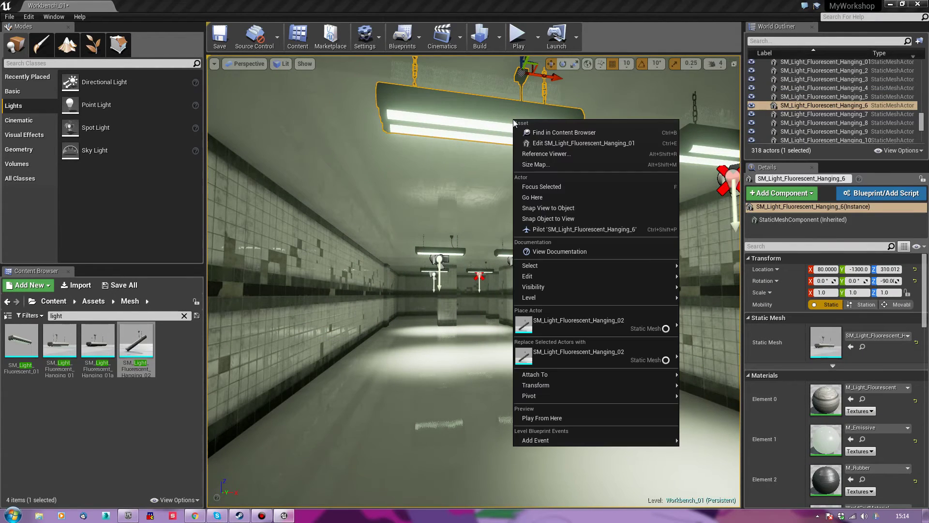
mouse_move(598, 333)
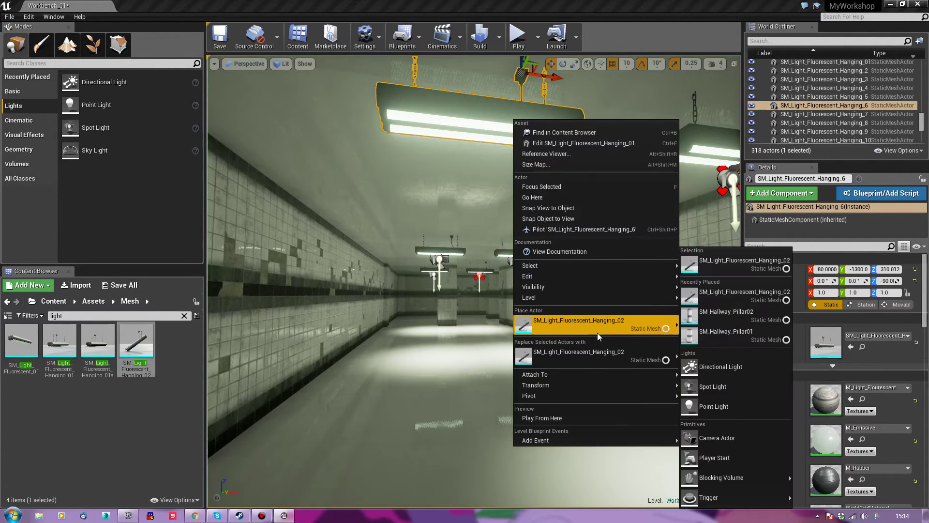
left_click(618, 354)
left_click(578, 269)
Ungroup the pair of hanging fluorescent fixtures and spotlights at Y -400
right_click_drag(578, 269, 774, 281)
right_click_drag(639, 285, 644, 254)
key("w")
key("s")
left_click(445, 175)
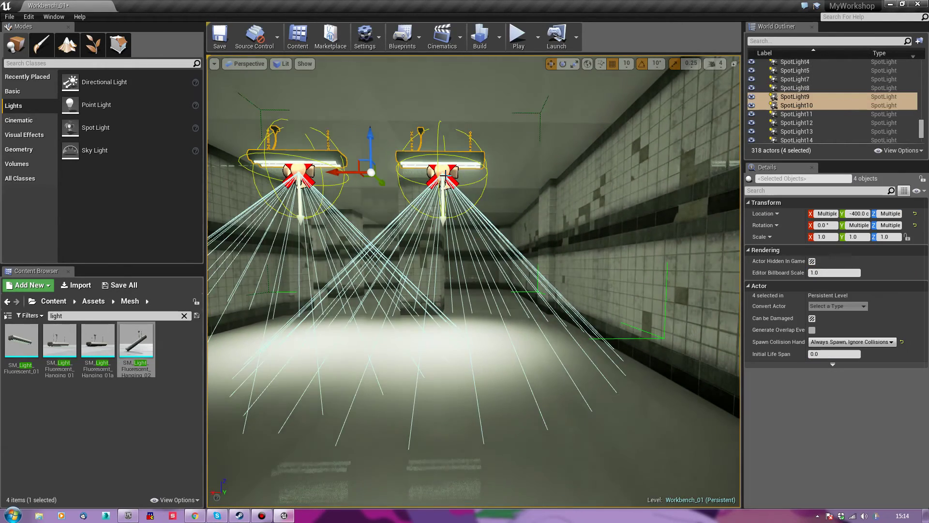
right_click(444, 175)
mouse_move(483, 323)
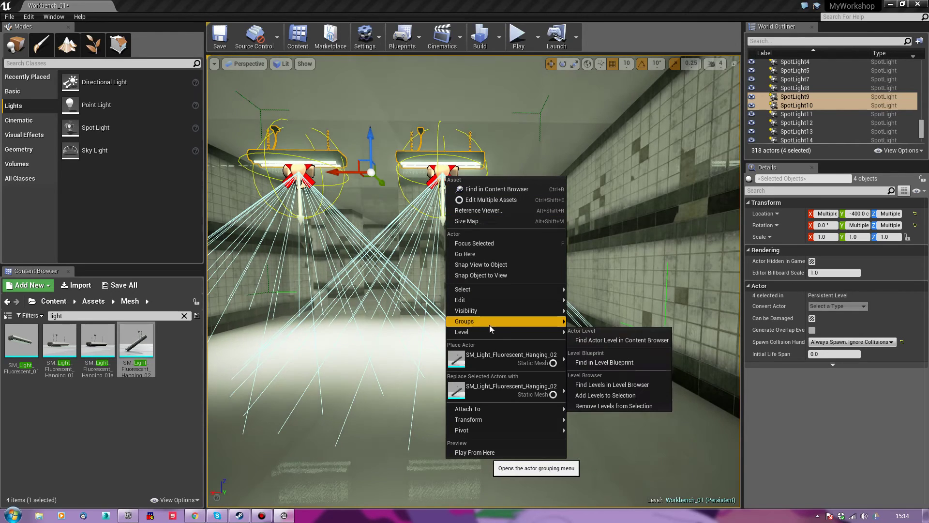
left_click(582, 322)
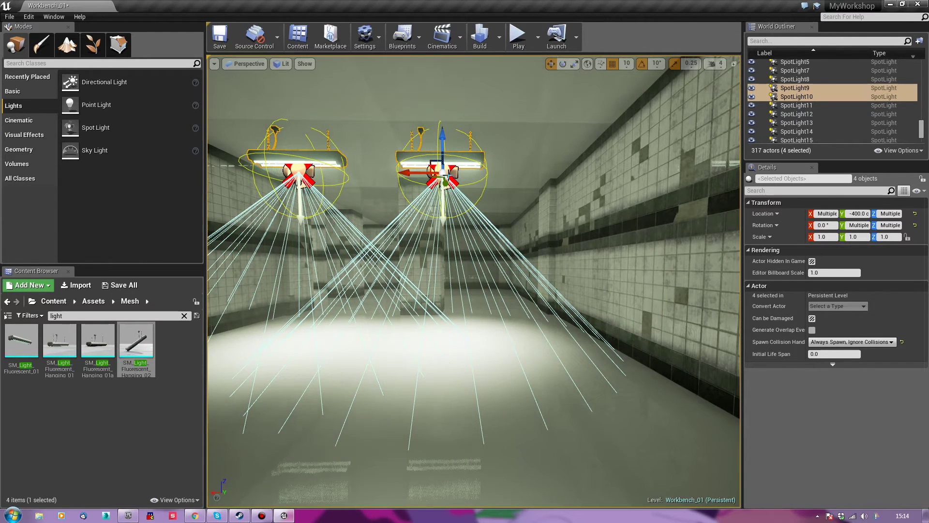
Check the two ungrouped spotlights at Y -400, rebuild the level's lighting and close the message log
left_click(450, 176)
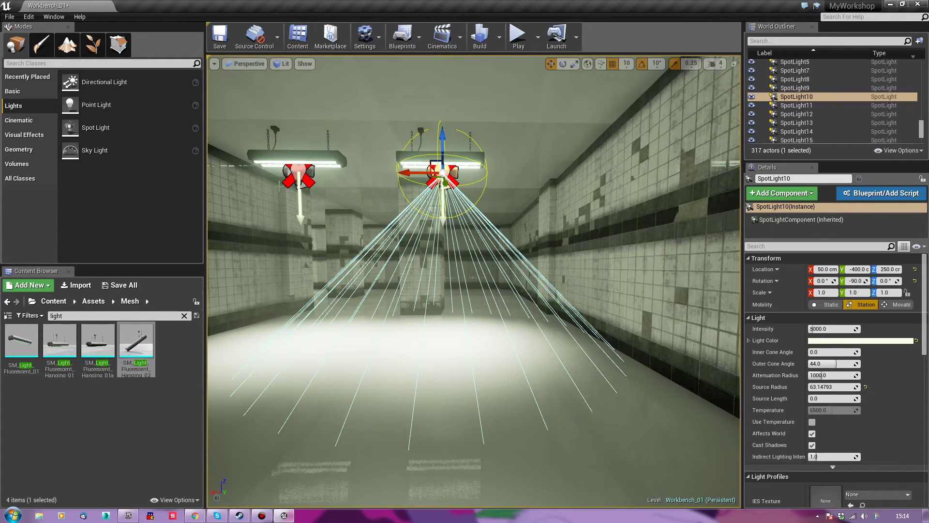
left_click(298, 172)
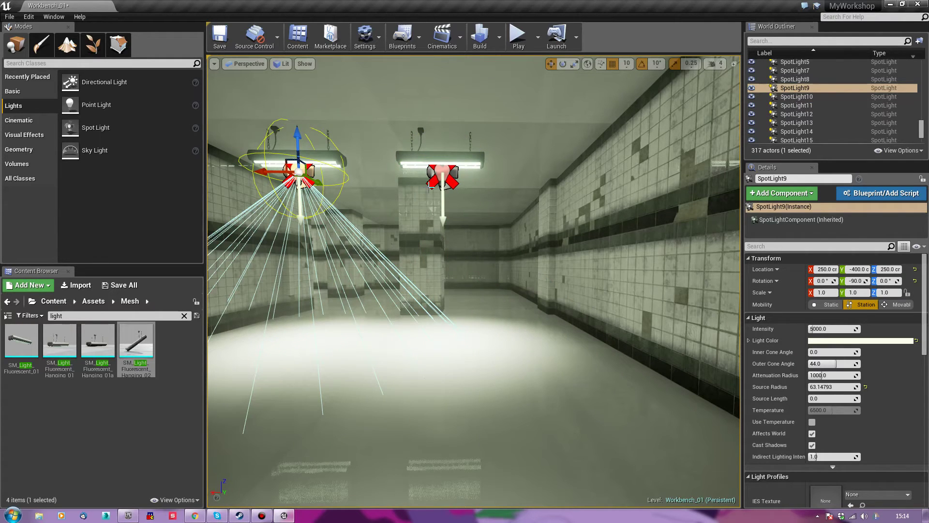
left_click(442, 181)
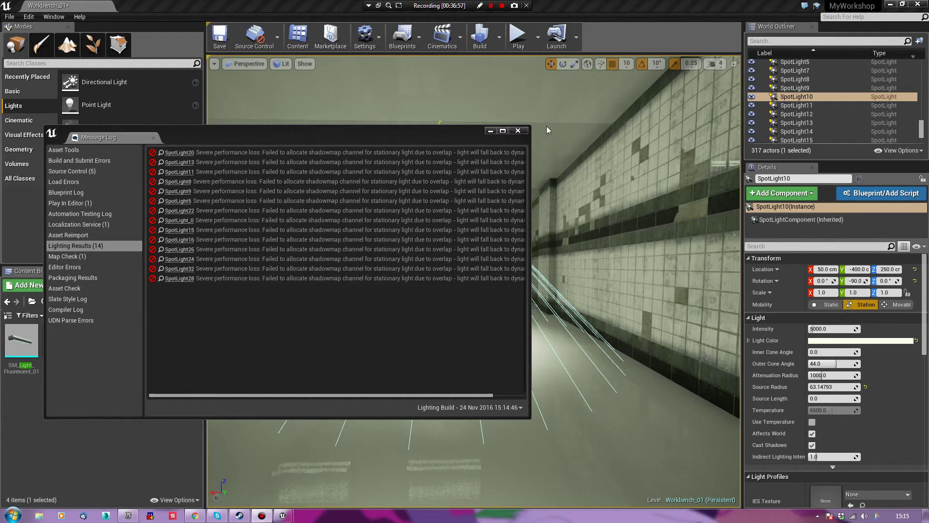
left_click(522, 129)
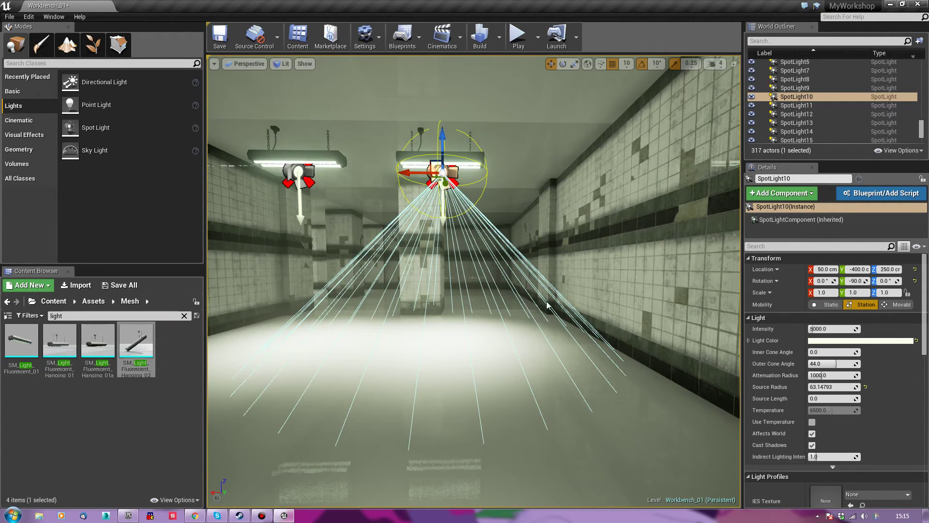
Play the level from the hallway floor, walk around the loop to check the lighting and broken fixtures, and stop playing
right_click(469, 449)
left_click(487, 417)
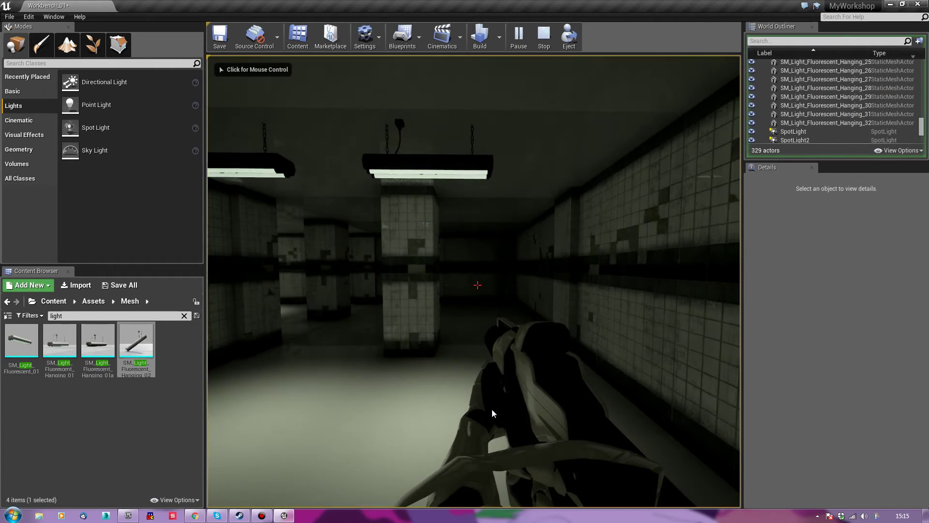
left_click(491, 410)
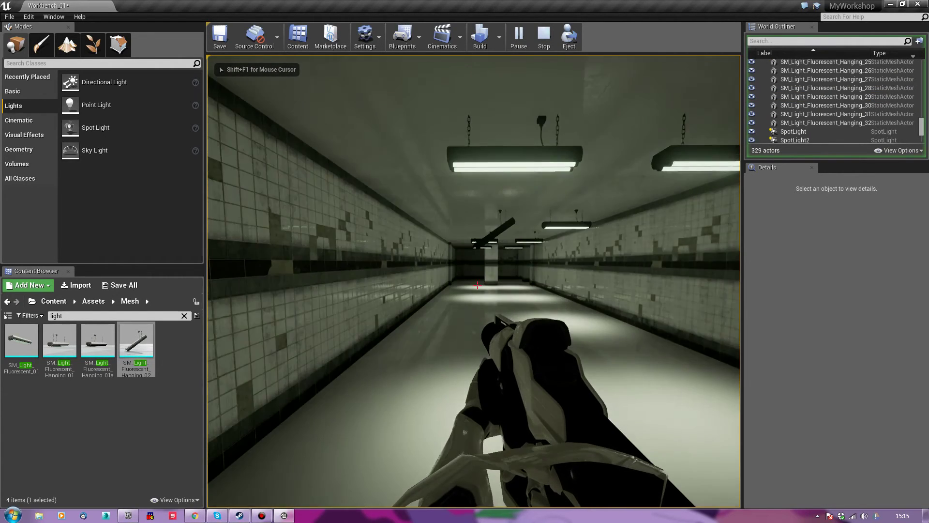
key("w")
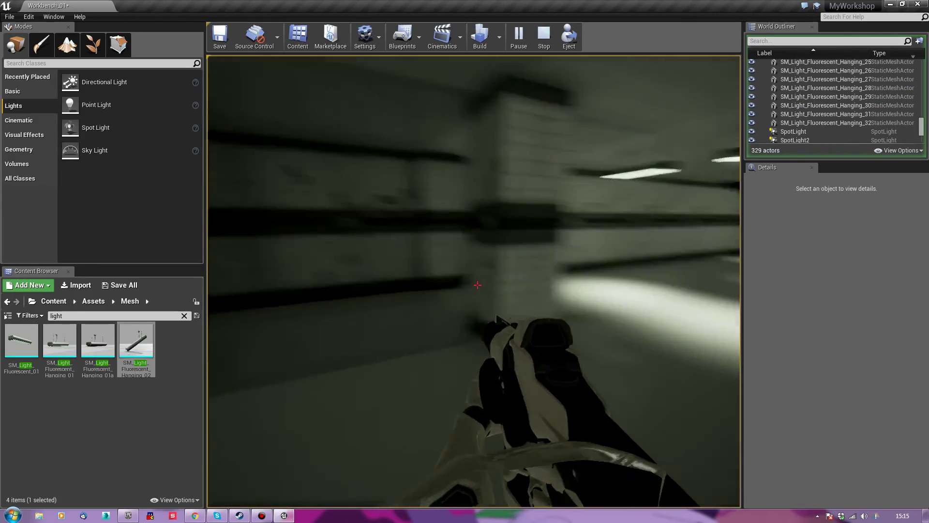
key("w")
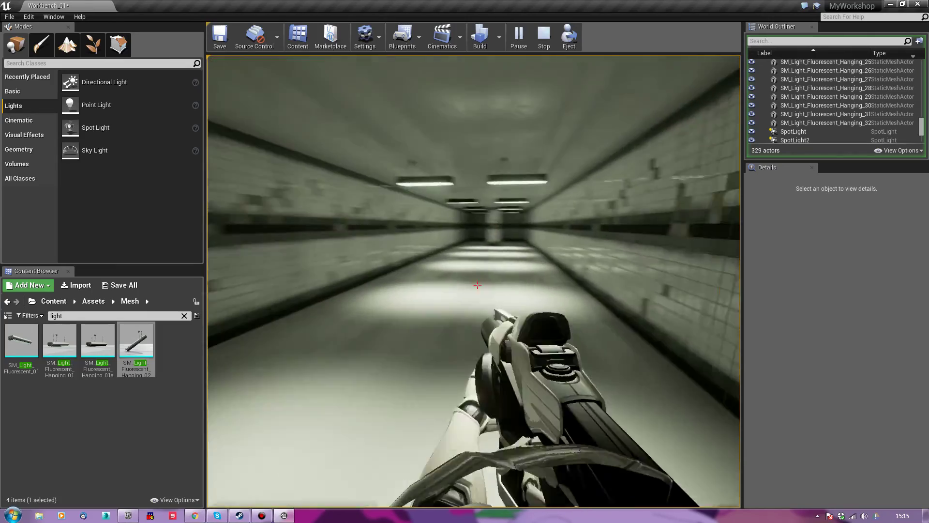
key("w")
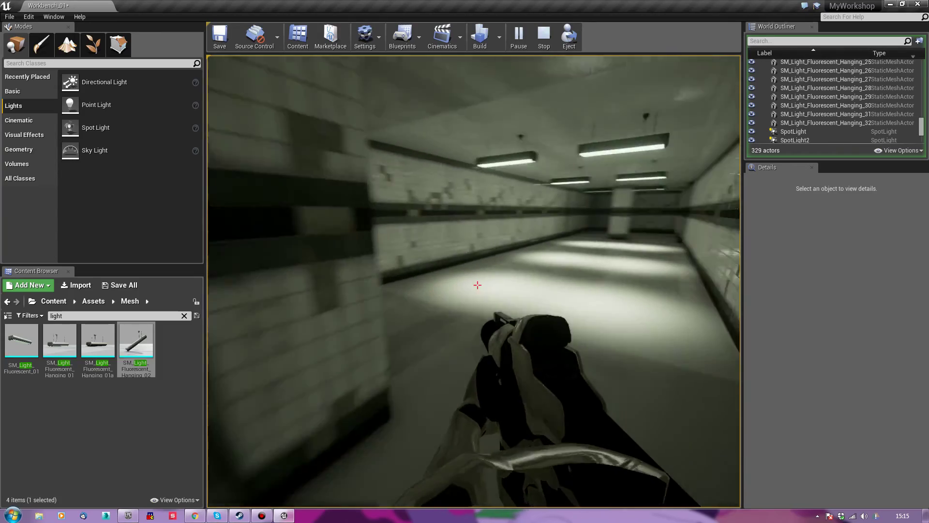
key("w")
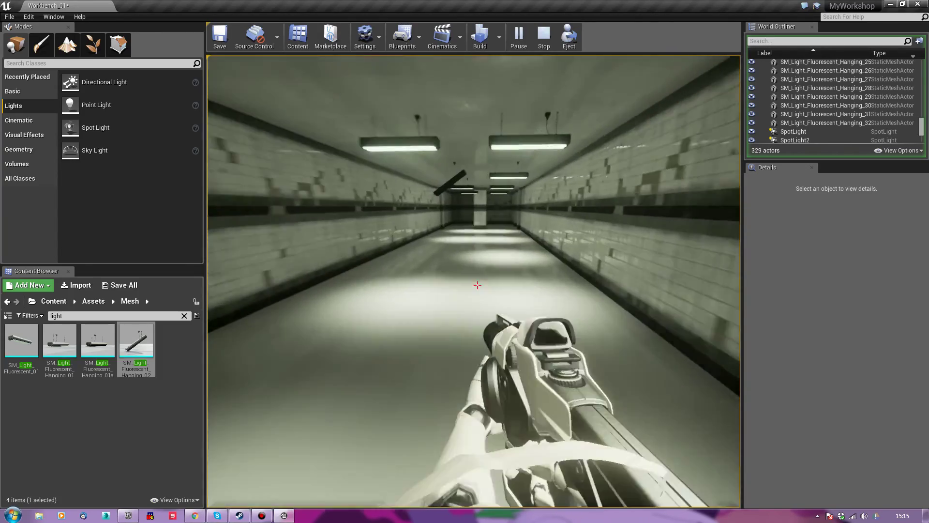
key("w")
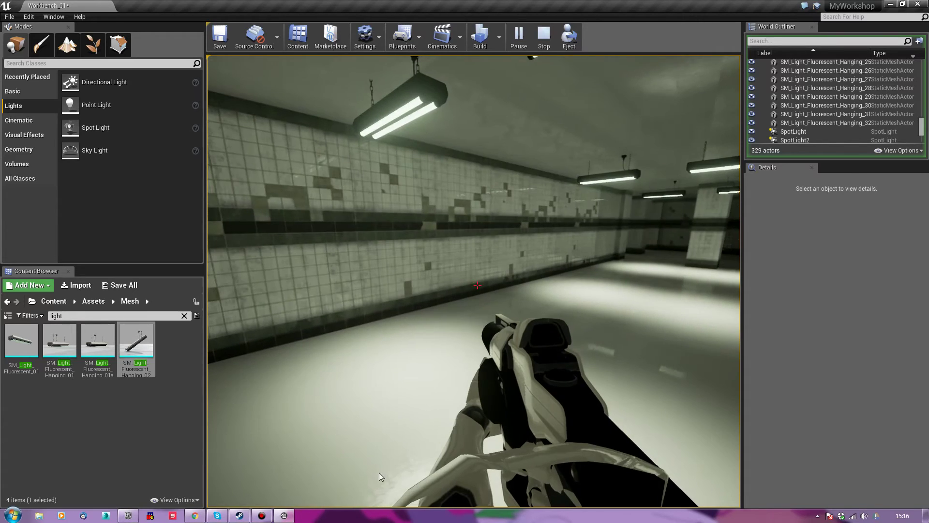
key("Escape")
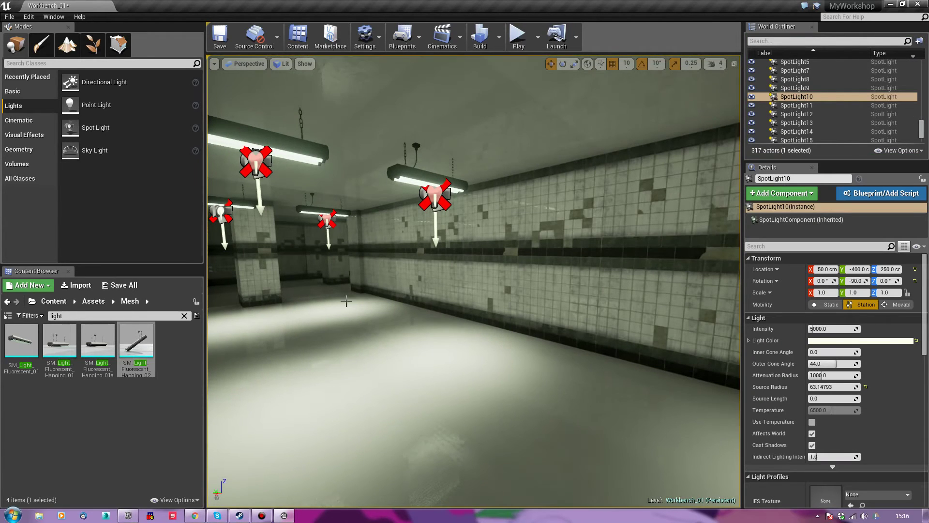
Delete two adjacent inner wall segments midway along the hallway to open a passage toward the centre
left_click(417, 299)
left_click(435, 299)
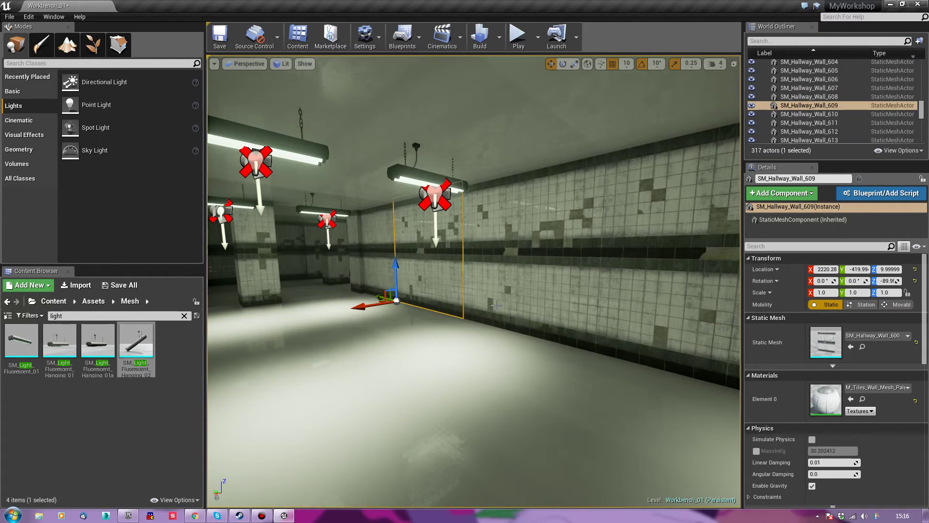
left_click(577, 317)
left_click(683, 346)
right_click_drag(683, 345, 852, 334)
left_click(476, 333, "ctrl")
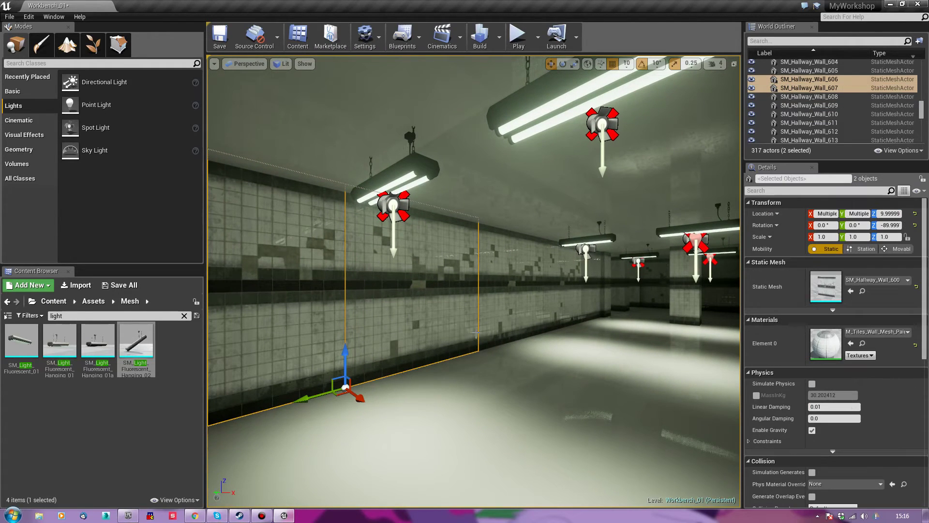
right_click_drag(490, 324, 390, 327)
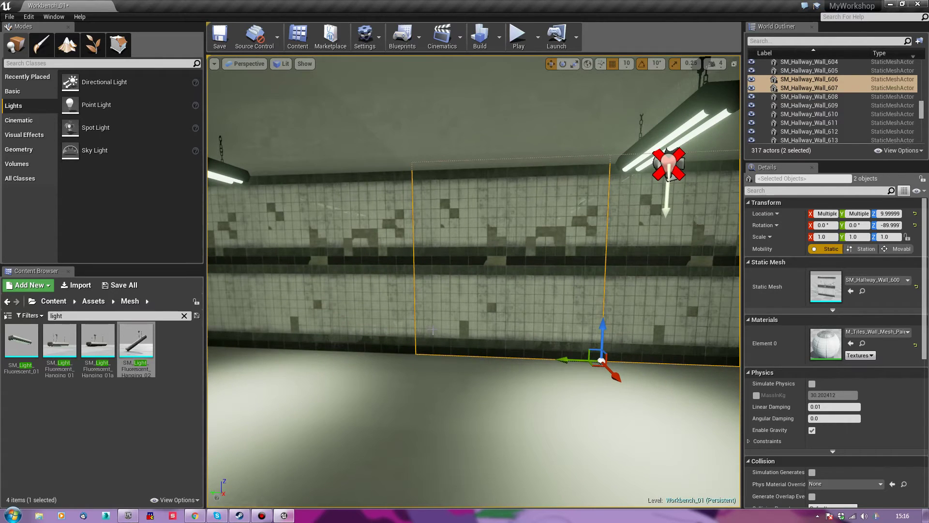
key("Delete")
Duplicate the two hallway floor tiles in front of the wall opening and move the copies through it into the empty centre
left_click(608, 410)
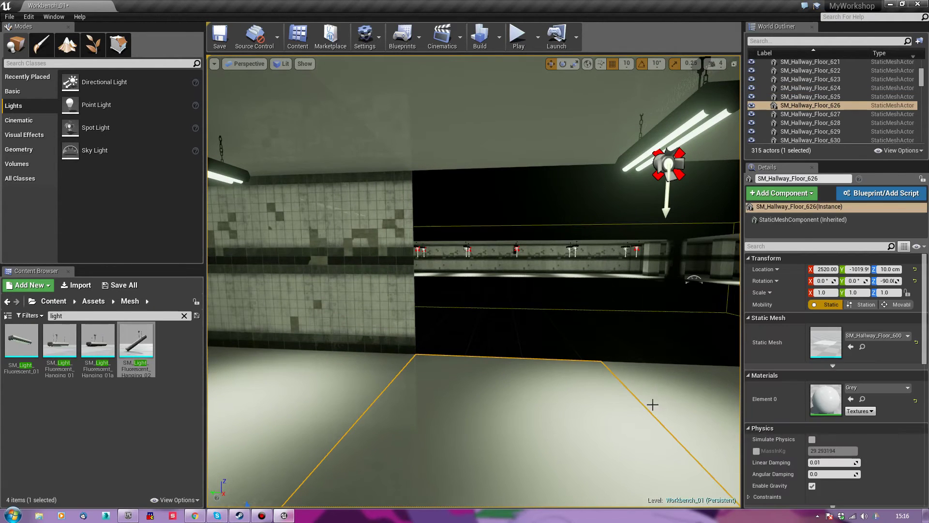
left_click(660, 398, "ctrl")
key("f")
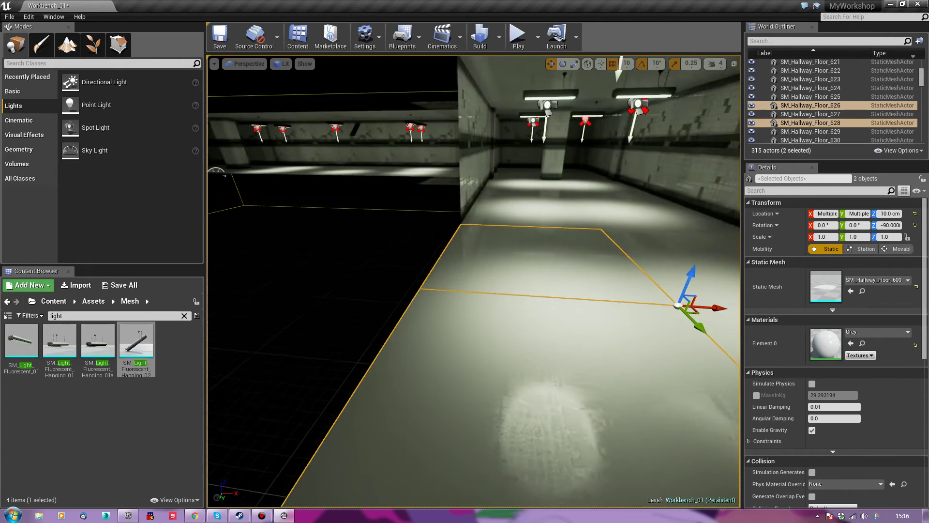
left_click_drag(673, 296, 422, 321, "alt")
key("f")
right_click_drag(473, 281, 382, 296)
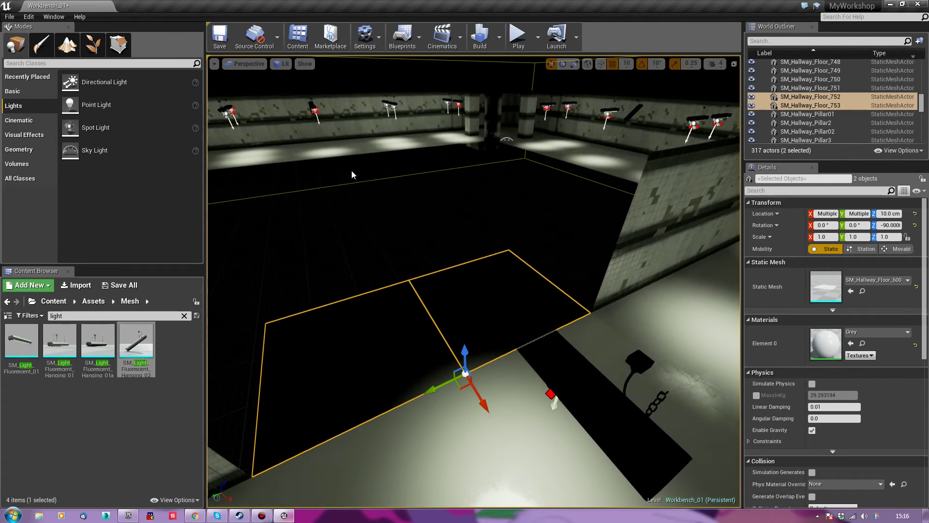
Switch the viewport to Unlit mode and view the whole hallway loop from above
left_click(282, 64)
left_click(295, 94)
right_click_drag(473, 281, 558, 293)
key("s")
left_click_drag(628, 276, 546, 294, "alt")
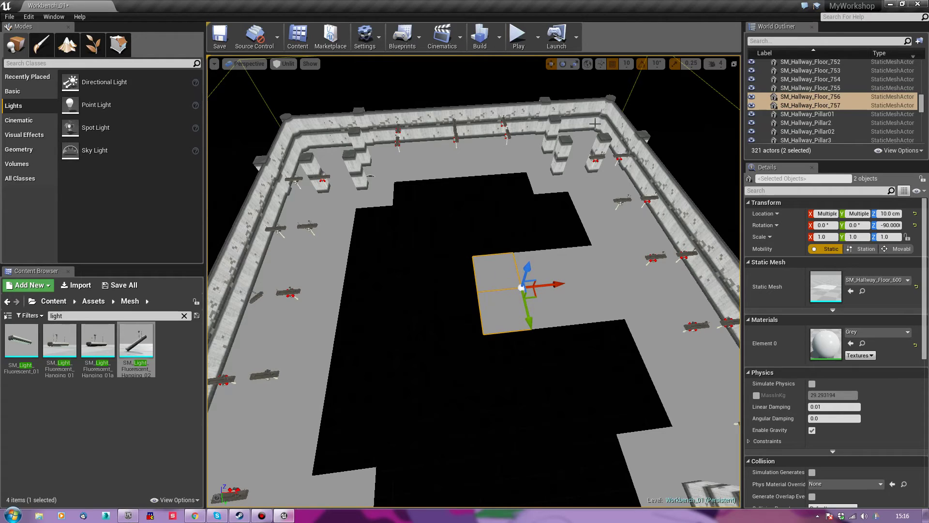
key("ctrl+z")
key("ctrl+z")
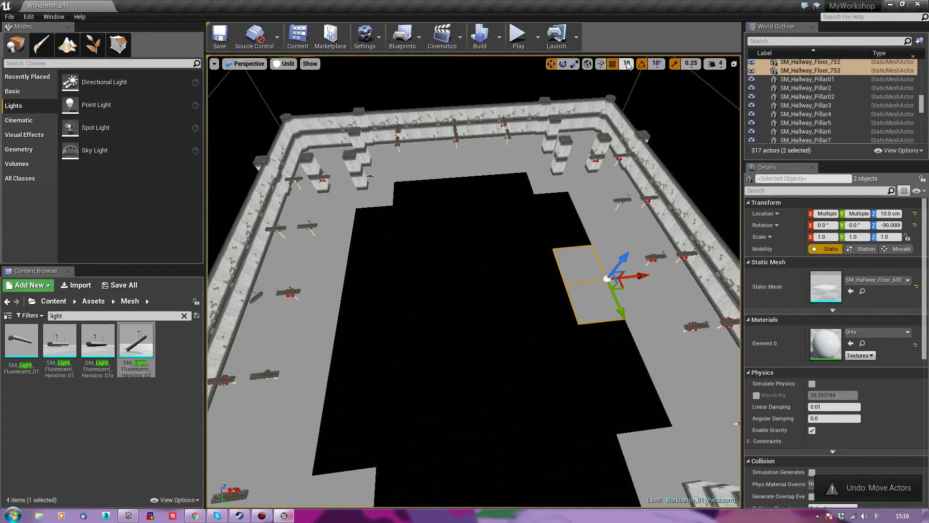
Set the position grid snap to 100 and duplicate the pair of floor tiles repeatedly across the centre to the opposite hallway
left_click(627, 63)
left_click(633, 126)
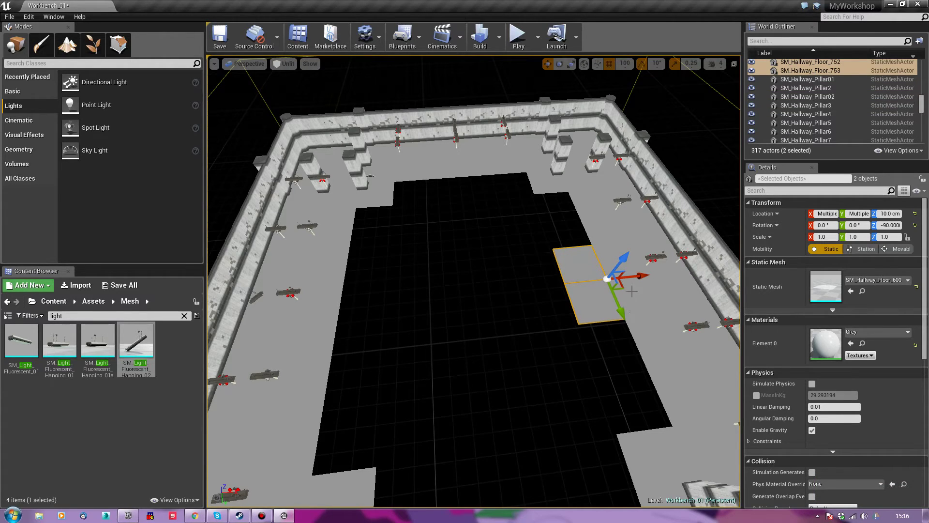
left_click_drag(637, 277, 410, 302, "alt")
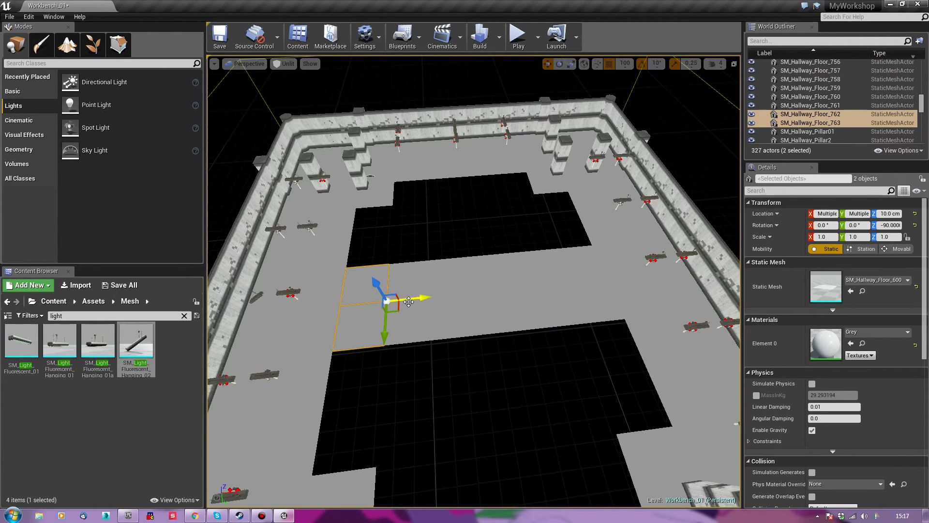
Delete the two inner wall segments blocking the new floor strip where it meets the opposite hallway
right_click_drag(411, 300, 470, 247)
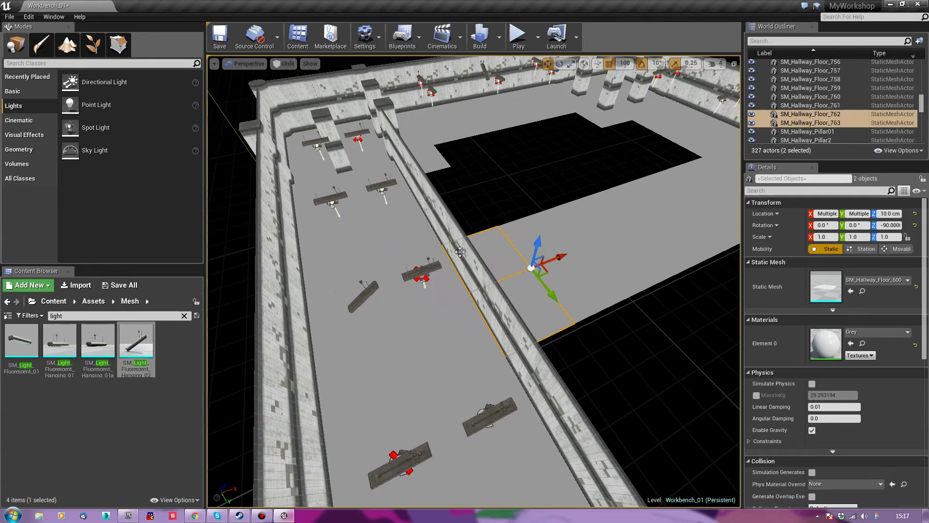
left_click(460, 252)
key("Delete")
left_click(484, 297)
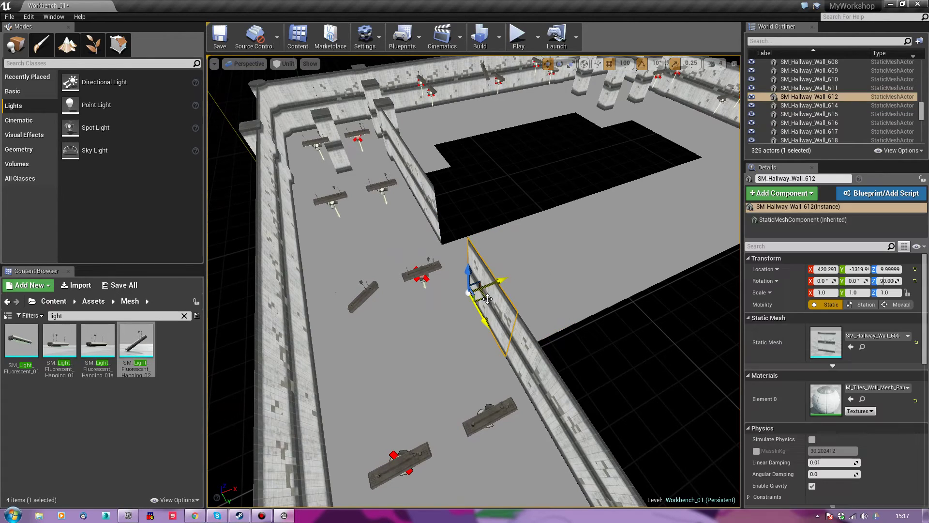
key("Delete")
Replace the wall segment beside the opening at Y -1020 with a duplicate of the curved outer corner, placed at X 720
left_click(430, 196)
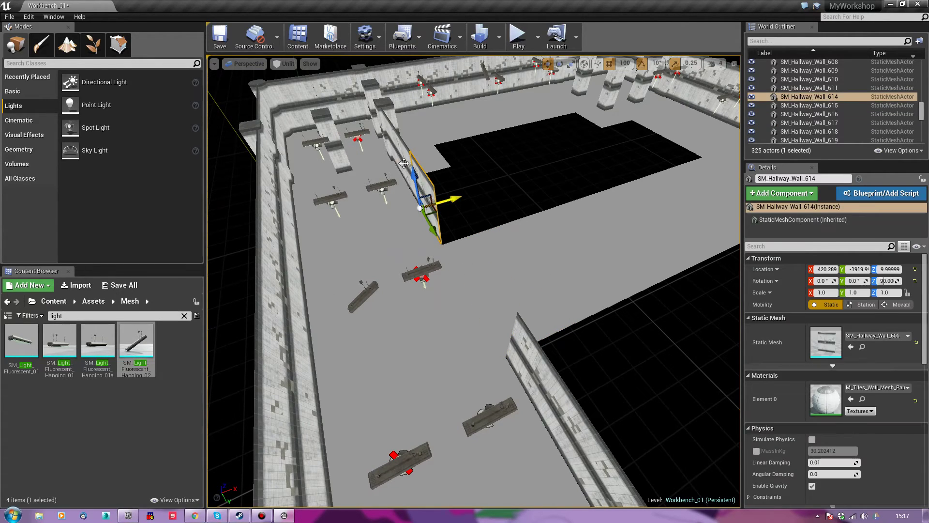
left_click(403, 164, "ctrl")
right_click_drag(473, 218, 562, 218)
right_click_drag(461, 237, 461, 227)
key("a")
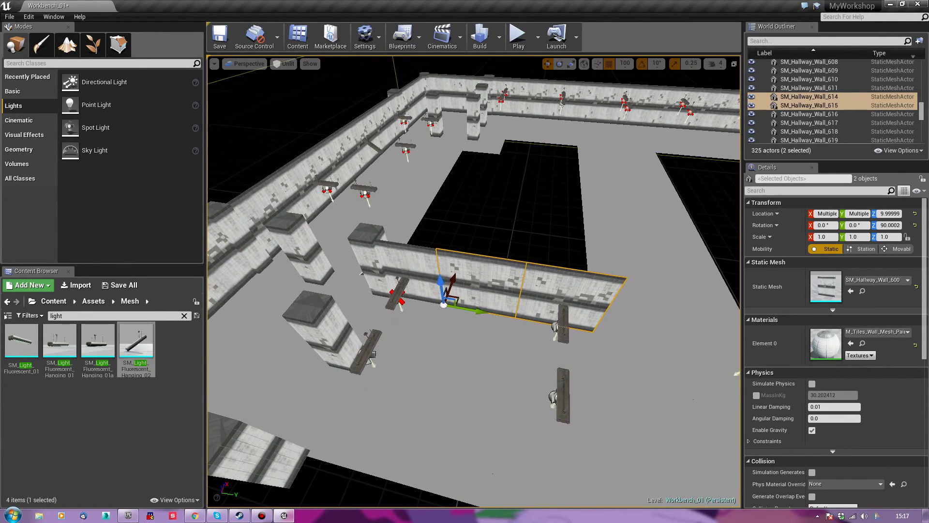
left_click(416, 265)
right_click_drag(536, 289, 606, 300)
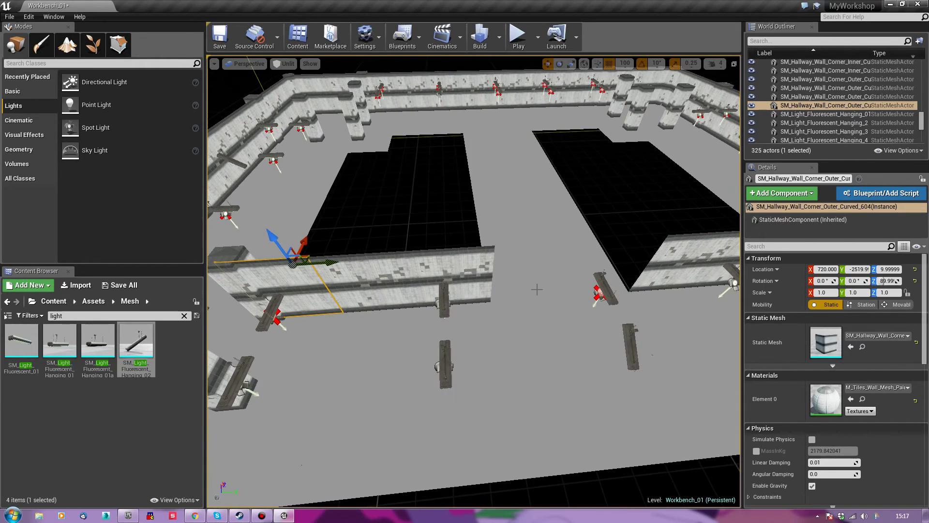
left_click(652, 268)
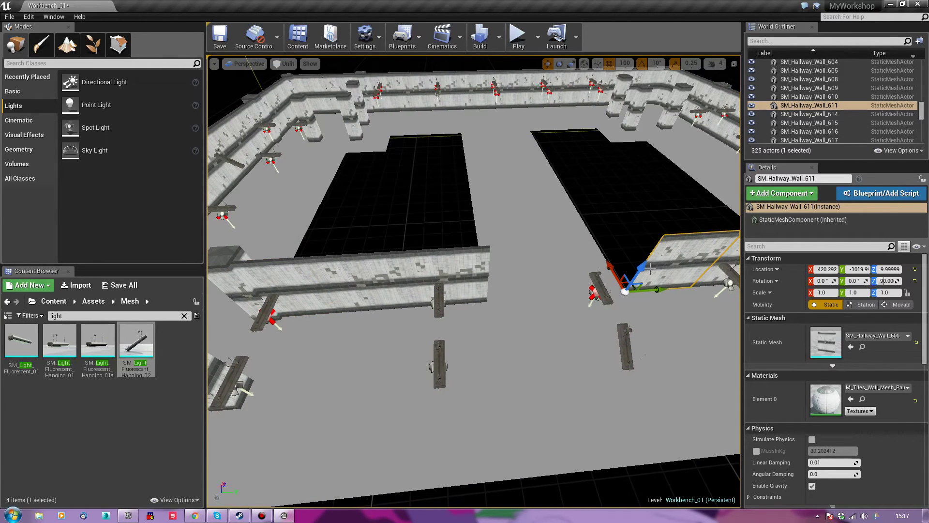
key("Delete")
left_click(280, 290)
left_click_drag(317, 264, 633, 268, "alt")
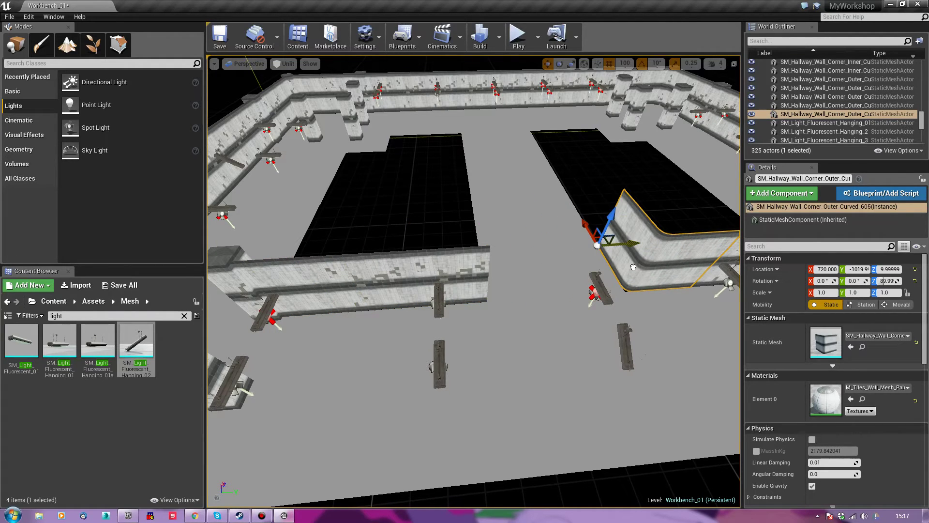
Replace the wall segment at X 420, Y -1920 beside the corridor opening with a duplicate of the curved outer corner
left_click(473, 284)
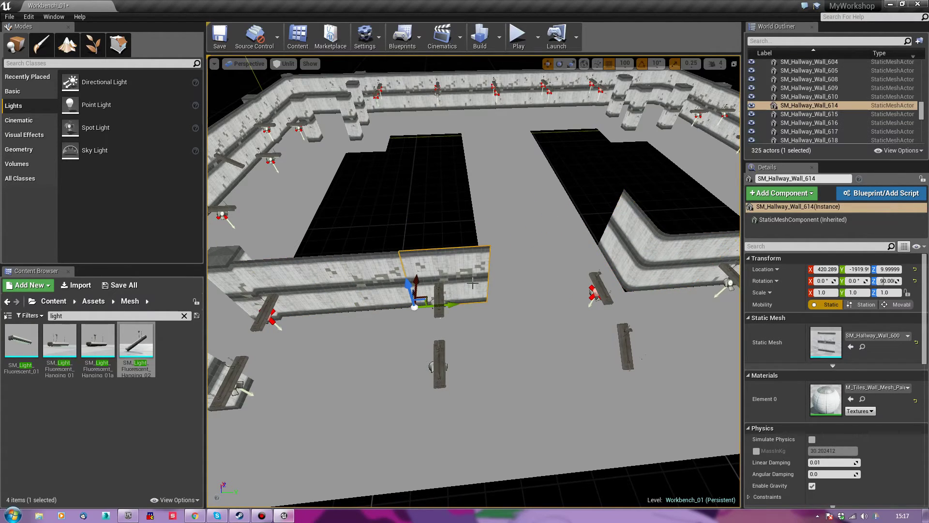
key("Delete")
right_click_drag(473, 284, 500, 294)
left_click(512, 274)
left_click_drag(515, 283, 232, 307, "alt")
right_click_drag(318, 292, 211, 285)
right_click_drag(333, 322, 346, 270)
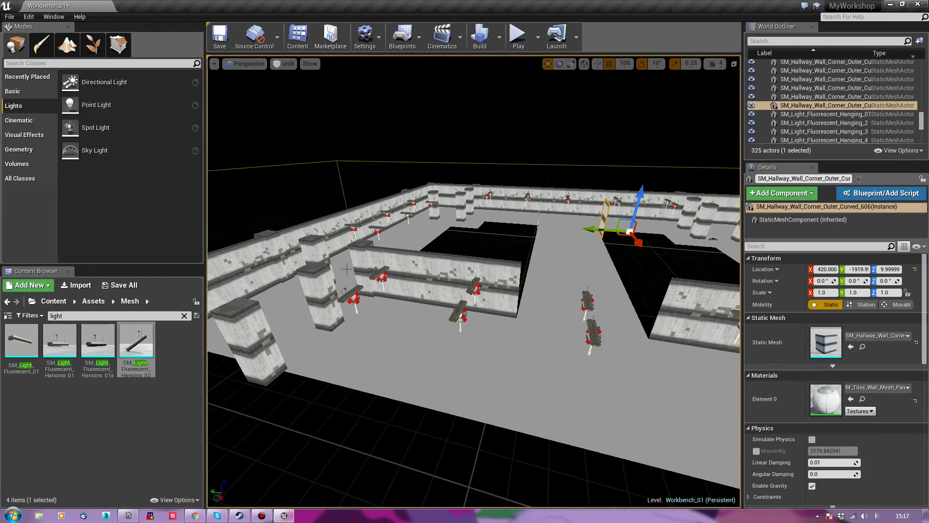
Delete the two straight inner wall segments flanking the opposite opening of the central corridor
left_click(510, 284)
key("Delete")
left_click(685, 305)
key("Delete")
Duplicate curved outer corners onto both sides of that opening, placing the second copy at X 1920, Y -1620
right_click_drag(686, 306, 671, 289)
left_click(581, 283)
left_click_drag(546, 296, 252, 362, "alt")
right_click_drag(323, 334, 265, 334)
left_click(350, 287)
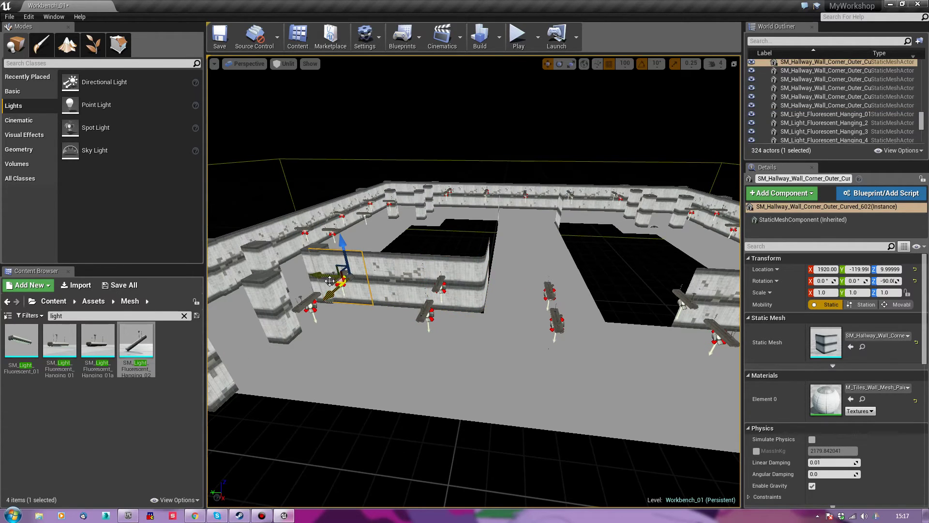
left_click_drag(324, 277, 563, 278, "alt")
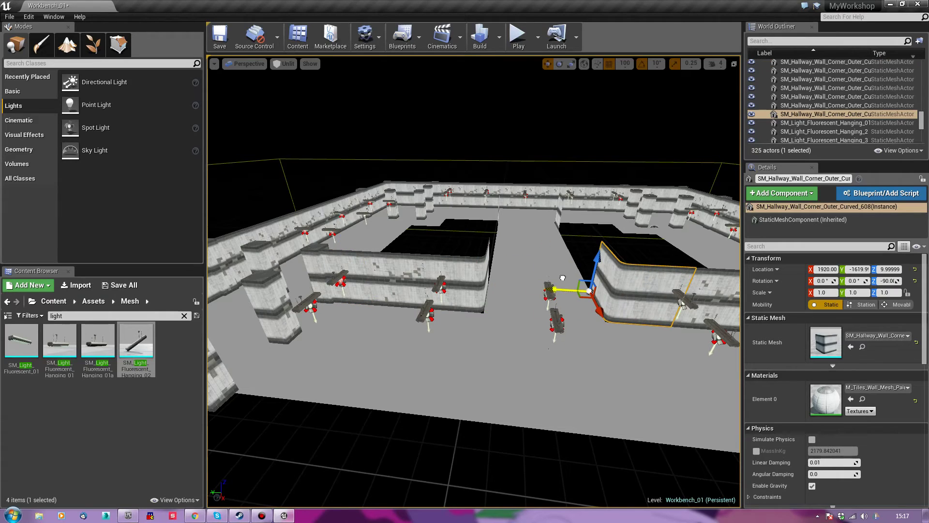
Duplicate floor tiles to fill the gaps beneath the curved corners, including copies at X 2220, Y -1620 and X 720, Y -720
left_click(512, 304)
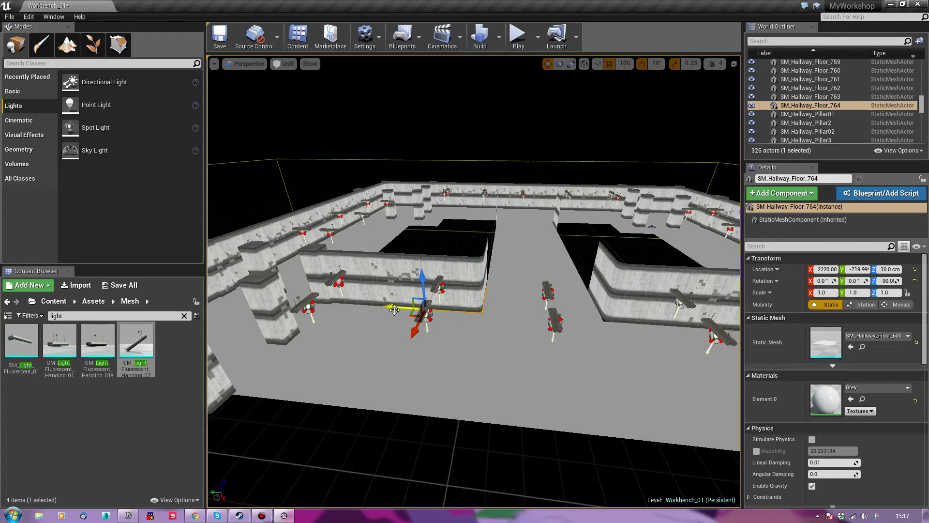
left_click_drag(407, 306, 544, 311, "alt")
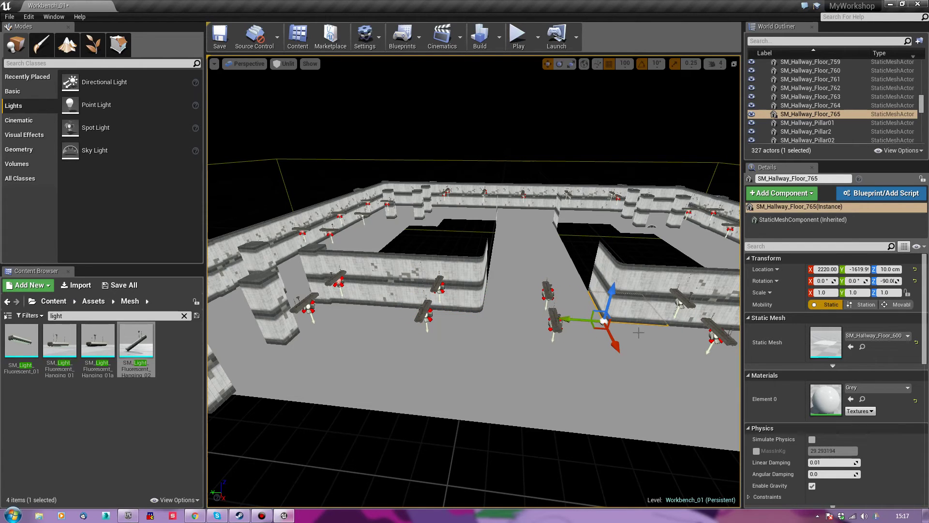
mouse_move(525, 336)
right_mouse_down()
mouse_move(525, 262)
mouse_move(526, 339)
right_mouse_up()
key("e")
key("w")
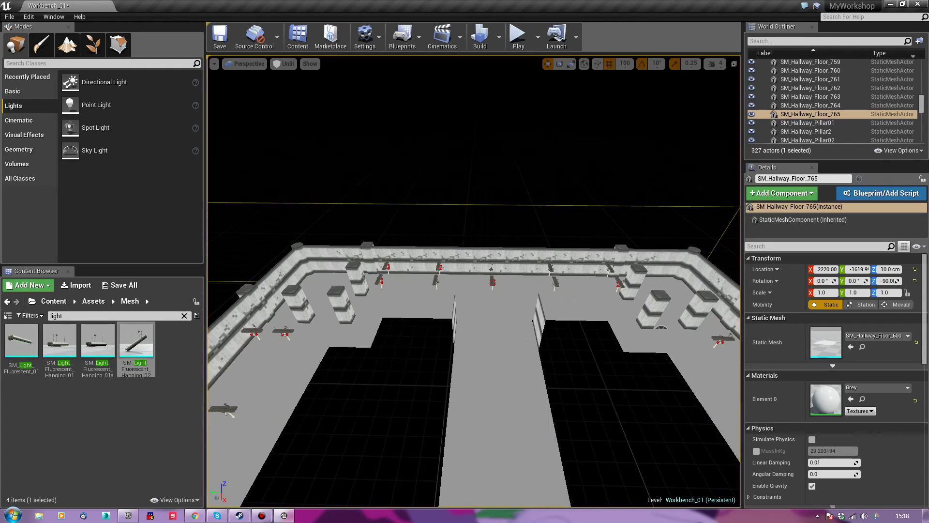
left_click(520, 334)
left_click_drag(472, 349, 379, 349, "alt")
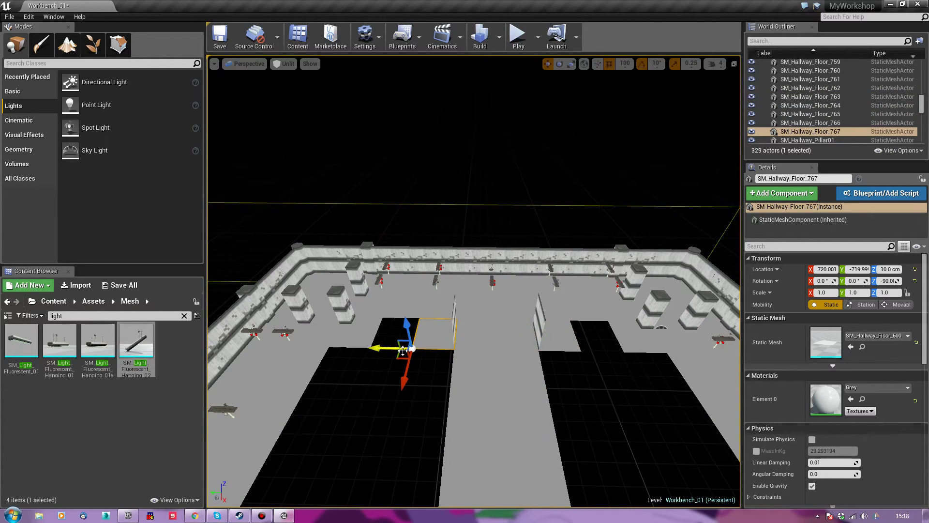
Duplicate the twelve floor tiles of the central corridor and raise the copies to Z 310 as a ceiling
key("w")
right_click_drag(388, 349, 382, 389)
key("q")
mouse_move(504, 295)
right_mouse_down()
mouse_move(504, 315)
mouse_move(504, 294)
right_mouse_up()
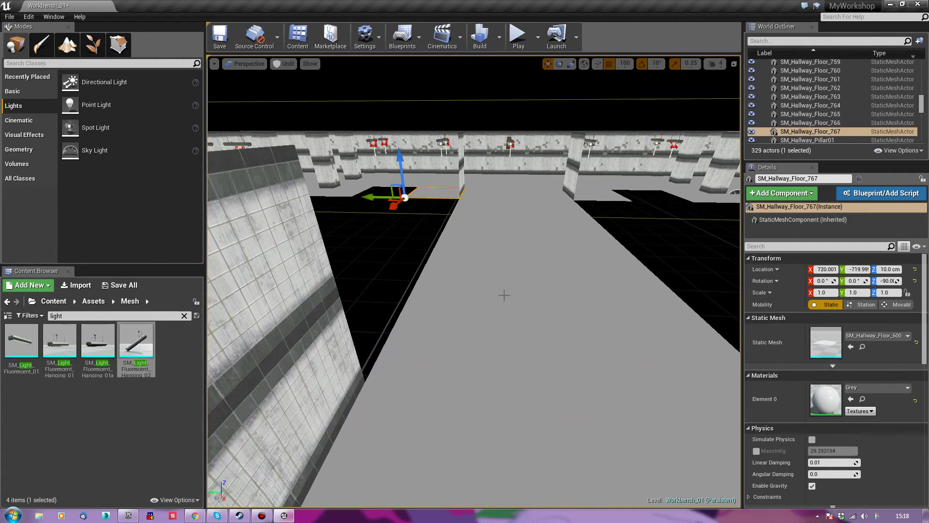
left_click(525, 196)
left_click(487, 194, "ctrl")
left_click(484, 216, "ctrl")
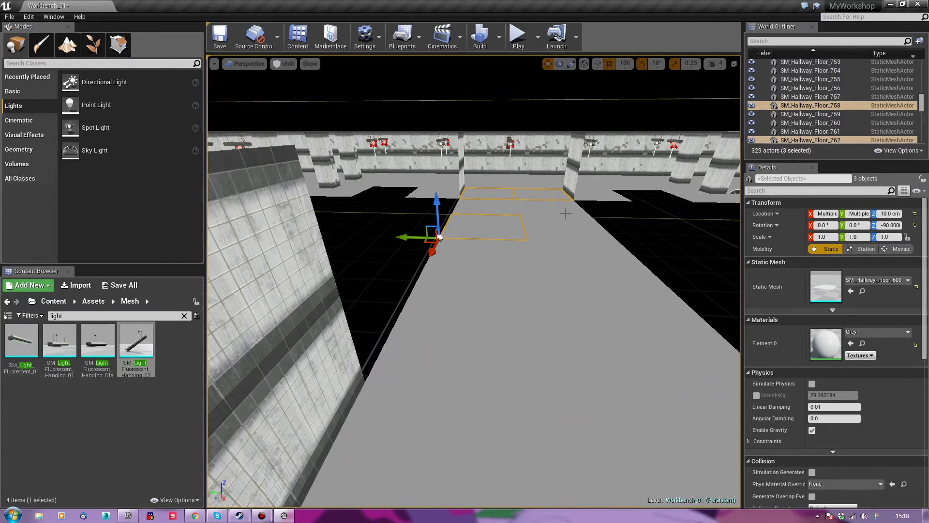
left_click(566, 213, "ctrl")
left_click(557, 209, "ctrl")
left_click(566, 228, "ctrl")
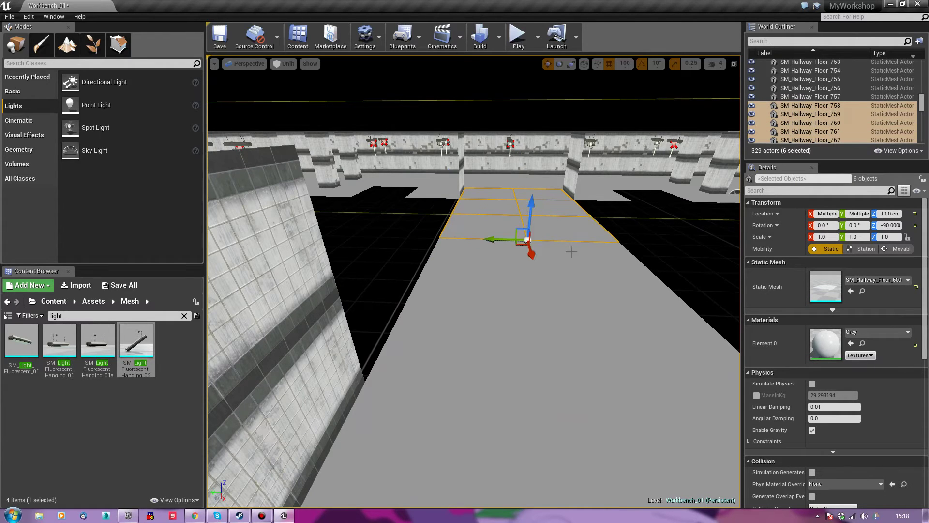
left_click(595, 264, "ctrl")
left_click(479, 264, "ctrl")
left_click(587, 335, "ctrl")
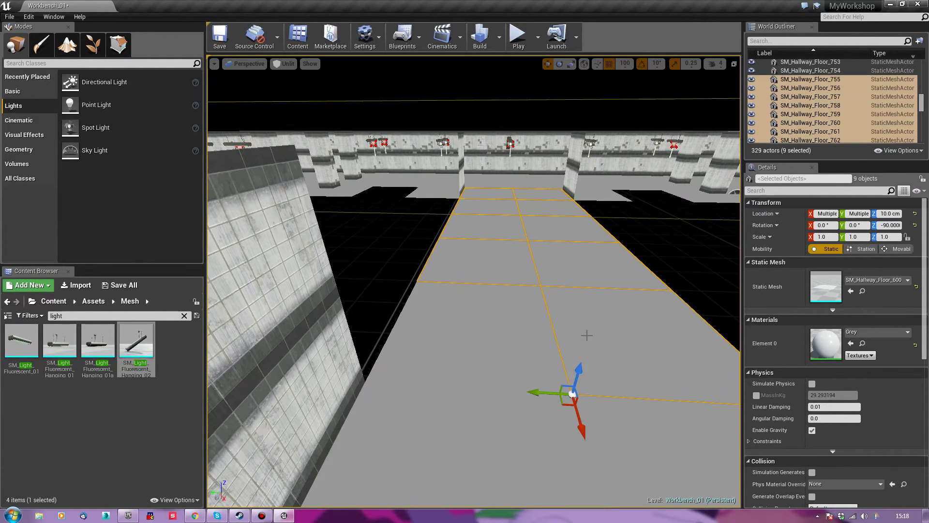
left_click(491, 351, "ctrl")
right_click_drag(492, 352, 491, 407)
key("s")
scroll(532, 275, "up", 3)
left_click(532, 275, "ctrl")
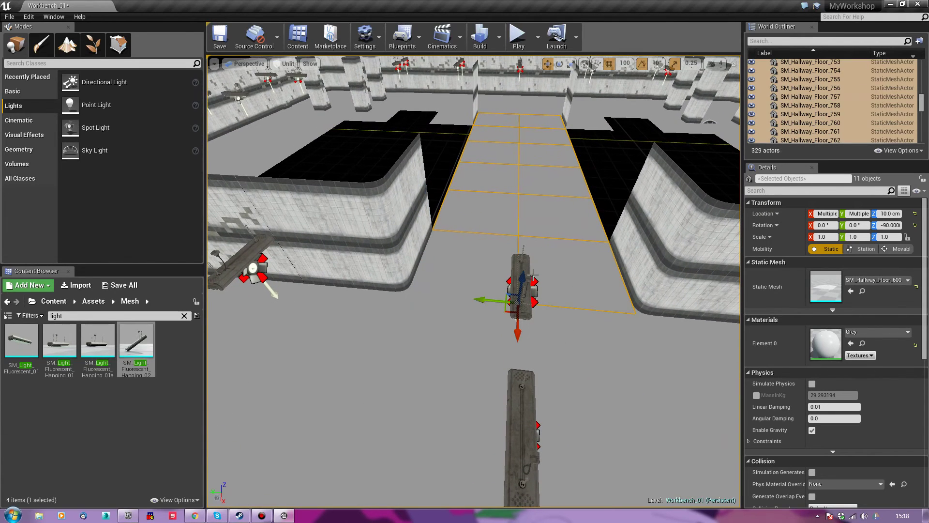
left_click(462, 273, "ctrl")
left_click_drag(398, 264, 387, 238, "alt")
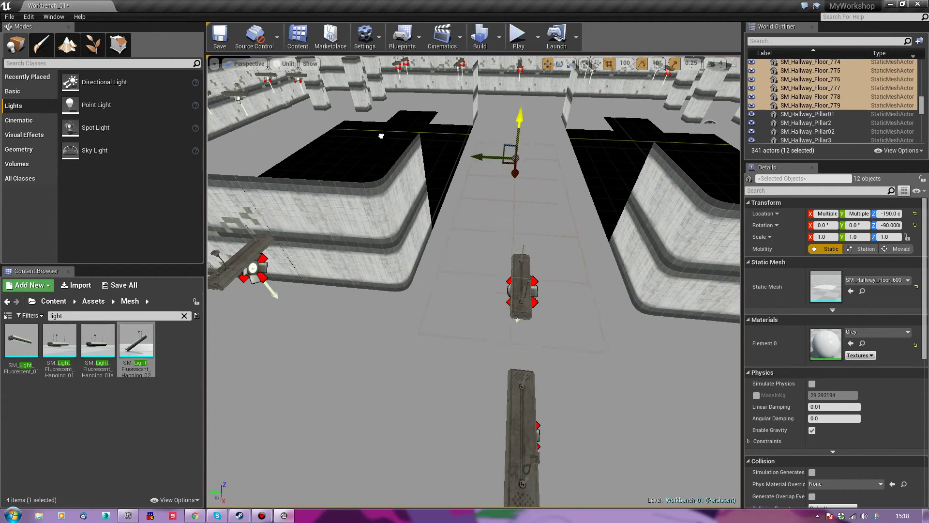
left_click_drag(389, 101, 393, 93)
right_click_drag(550, 266, 525, 246)
left_click_drag(513, 229, 512, 200)
Rotate the raised ceiling tiles 180° about the corridor's length so they face down
mouse_move(536, 281)
right_mouse_down()
mouse_move(536, 237)
mouse_move(526, 283)
right_mouse_up()
key("q")
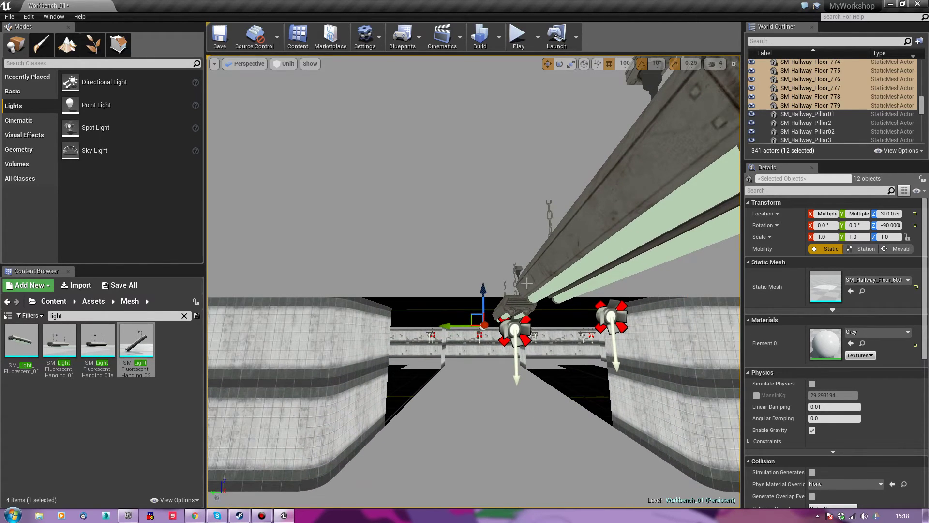
left_click_drag(453, 371, 512, 387)
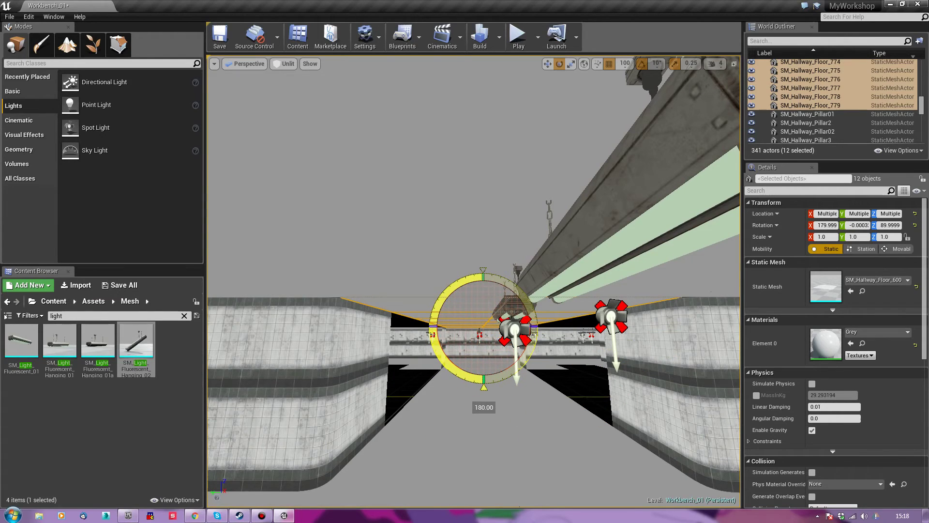
Duplicate ceiling tiles over the two curved corners at X 2220, placing them at Y -1920 and Y -1120
right_click_drag(453, 381, 498, 349)
left_click(498, 349)
key("r")
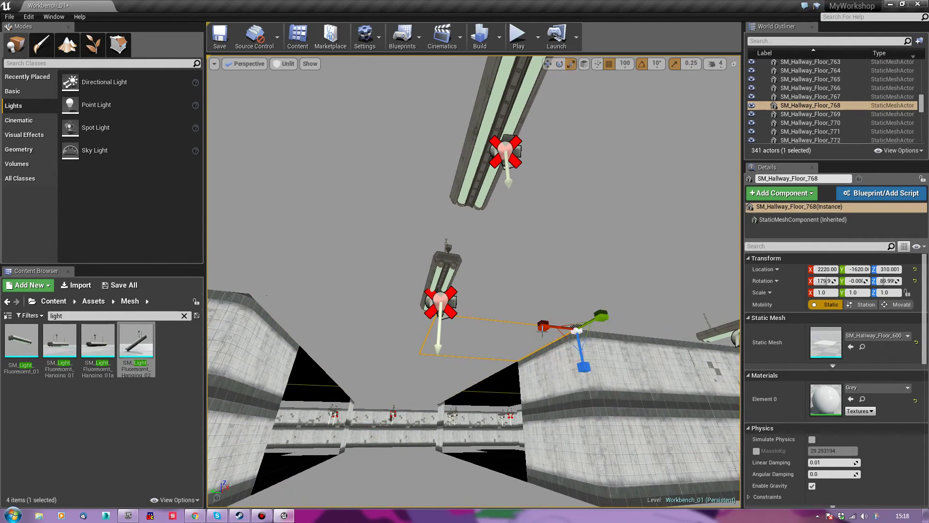
left_click_drag(570, 330, 612, 332, "alt")
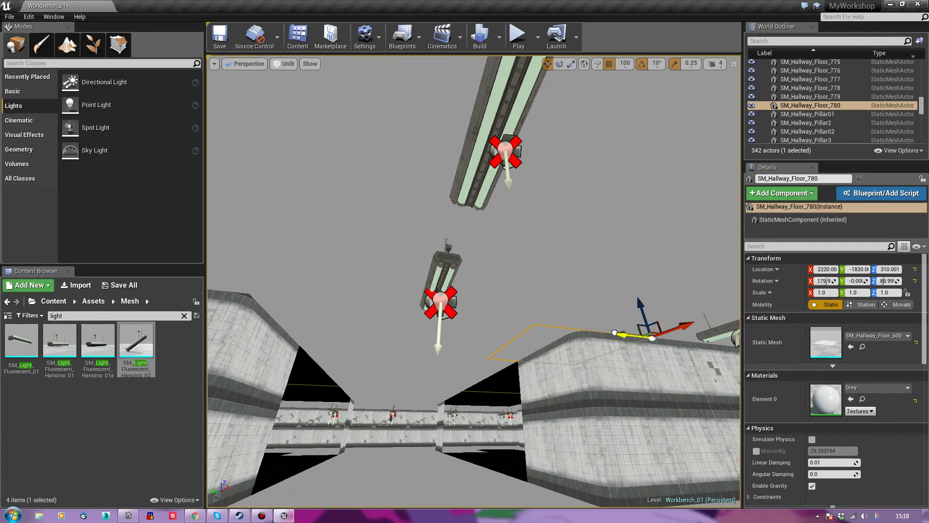
right_click_drag(383, 382, 352, 362)
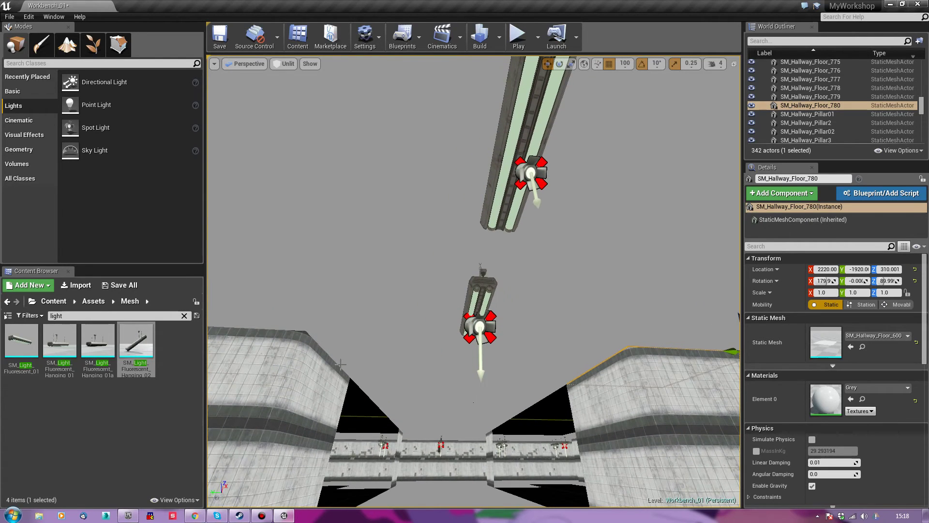
left_click_drag(448, 337, 351, 347, "alt")
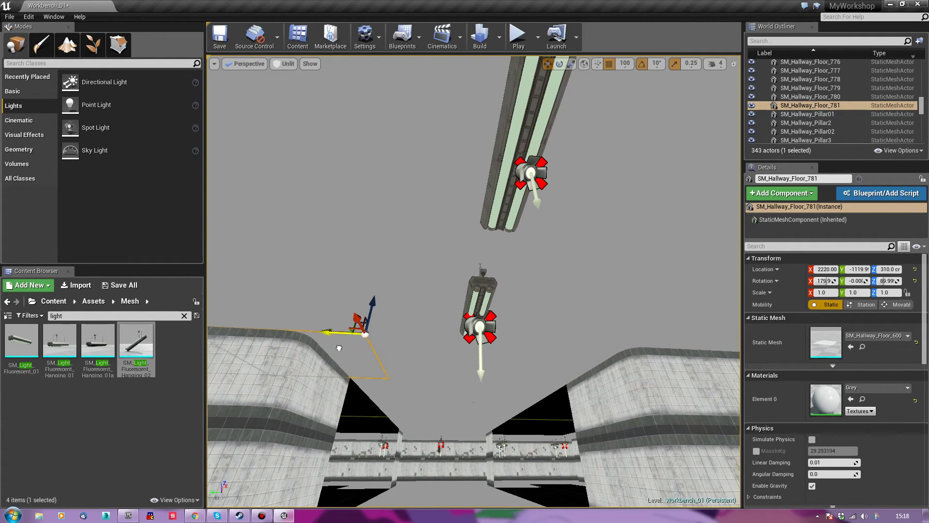
Duplicate ceiling tiles over the two curved corners at X 720, placing them at Y -1120 and Y -1920
left_click(409, 431)
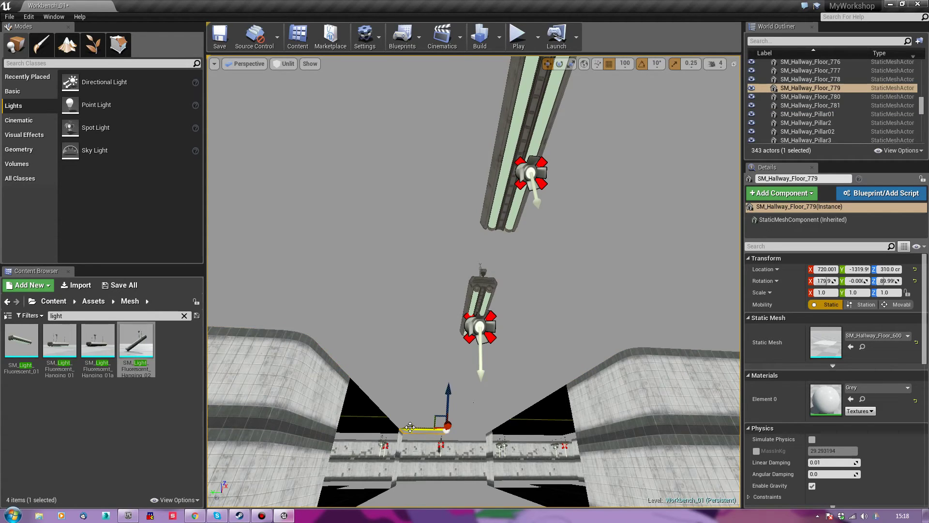
left_click_drag(410, 427, 367, 431, "alt")
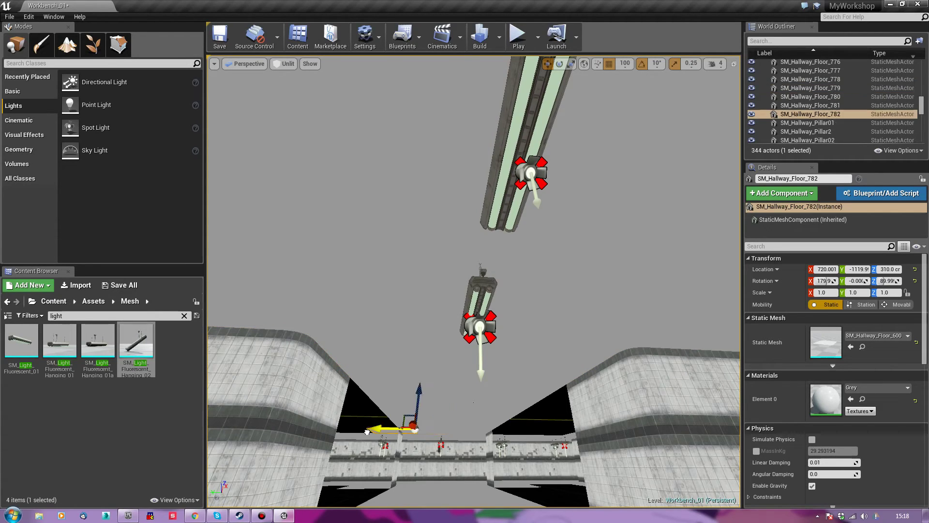
left_click(478, 433)
left_click_drag(493, 430, 507, 429, "alt")
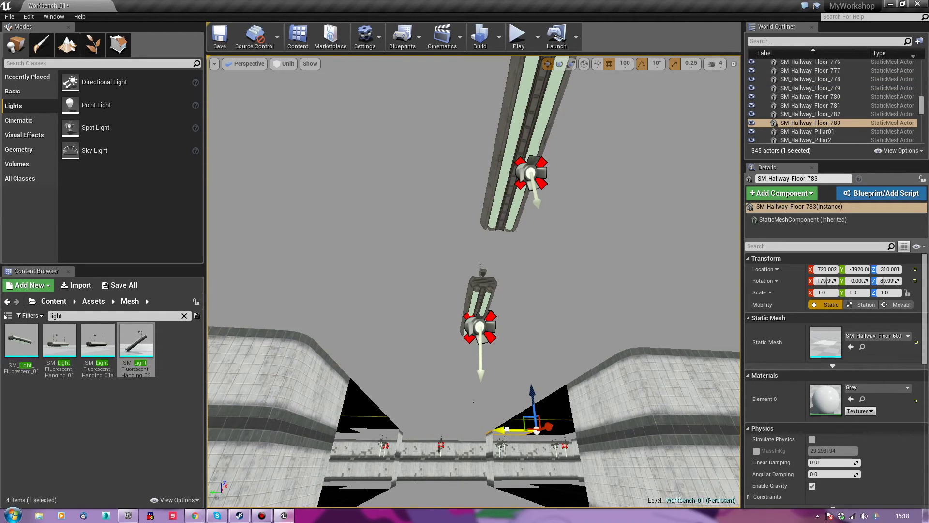
Duplicate four straight outer wall segments from Y -2520 to Y -1020 to line one side of the central corridor
right_click_drag(473, 281, 378, 383)
right_click_drag(498, 288, 480, 455)
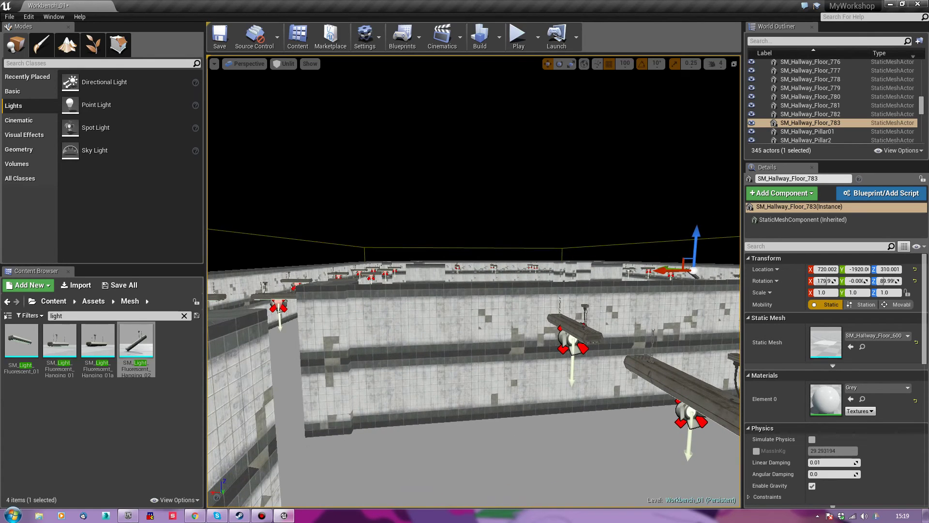
left_click(495, 368)
left_click(634, 317, "ctrl")
right_click_drag(634, 317, 639, 288)
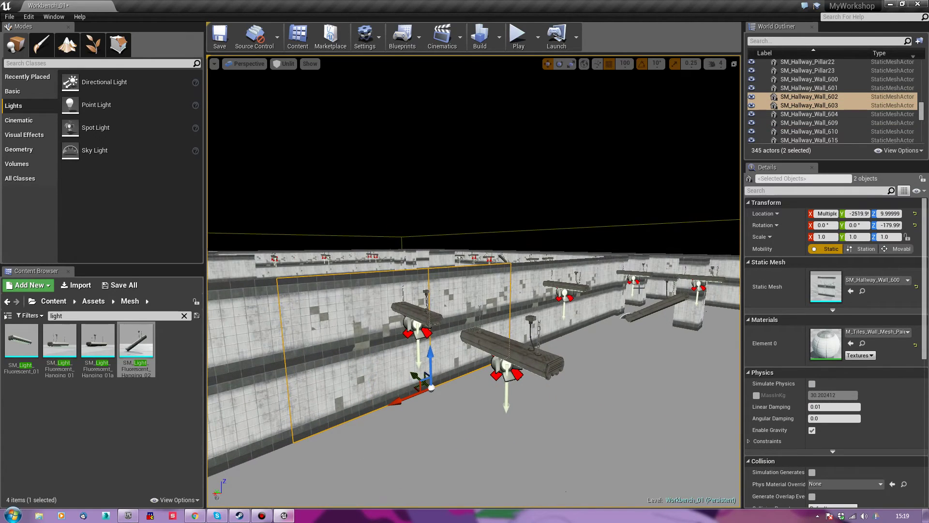
left_click(581, 280, "ctrl")
left_click(545, 287, "ctrl")
right_click_drag(545, 287, 518, 315)
right_click_drag(456, 281, 456, 301)
left_click_drag(488, 308, 246, 256, "alt")
Duplicate the four corridor wall segments with a 180° rotation and move the copies to line the opposite side
right_click_drag(331, 297, 344, 324)
right_click_drag(236, 291, 235, 296)
key("e")
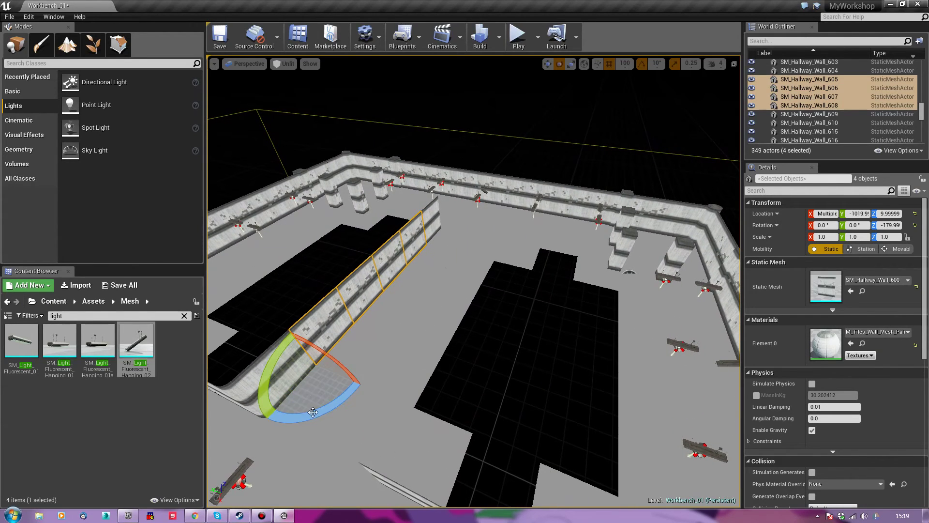
left_click_drag(271, 416, 375, 340)
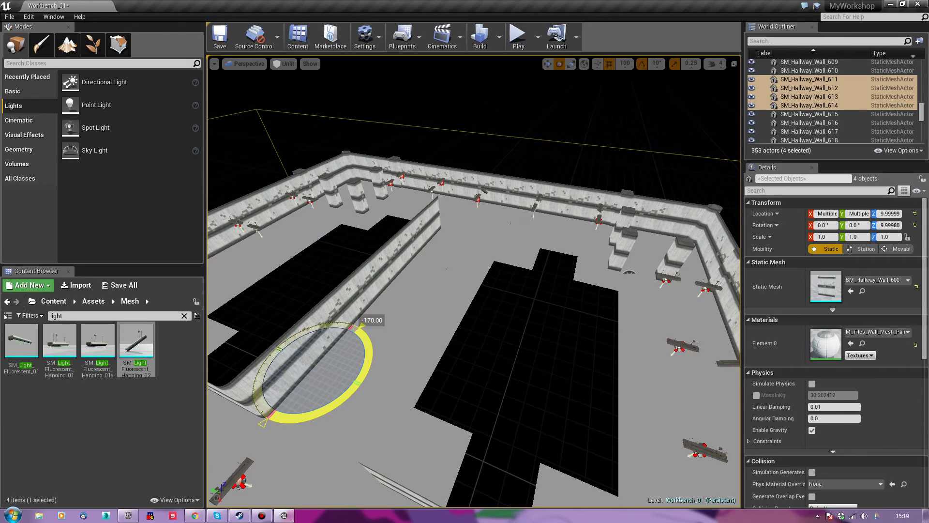
left_click_drag(314, 418, 315, 417)
key("r")
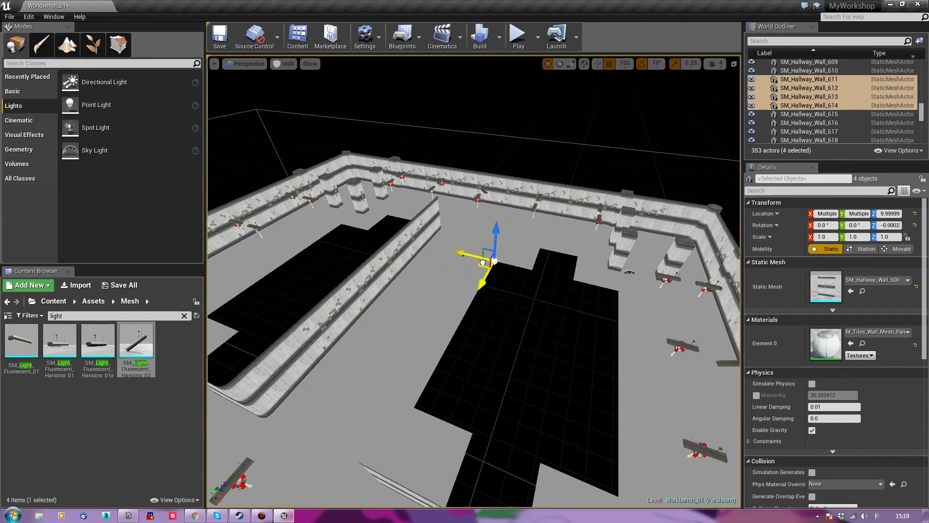
mouse_move(474, 281)
right_mouse_down()
mouse_move(504, 252)
mouse_move(482, 266)
right_mouse_up()
Play the level from the floor near the corridor entrance, walk through the new corridor and end the preview
right_click_drag(417, 373, 457, 380)
right_click(478, 357)
left_click(504, 326)
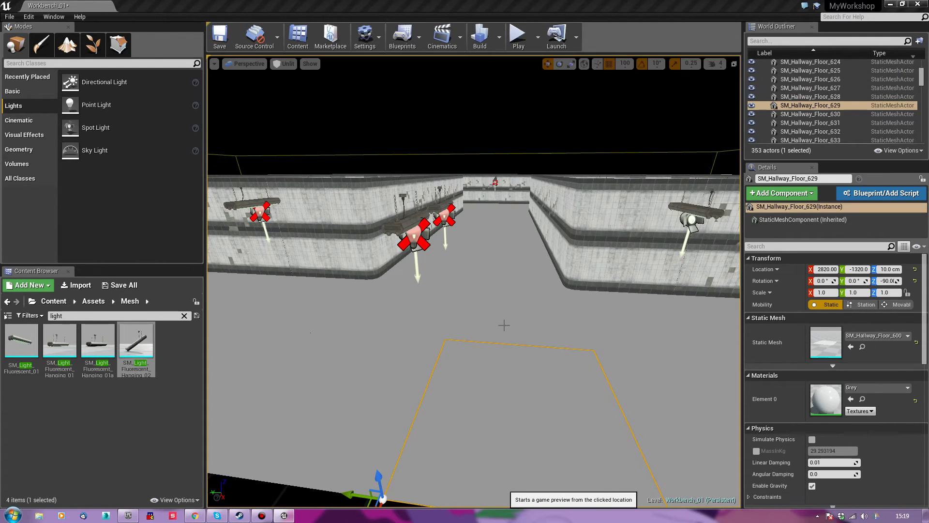
left_click(505, 326)
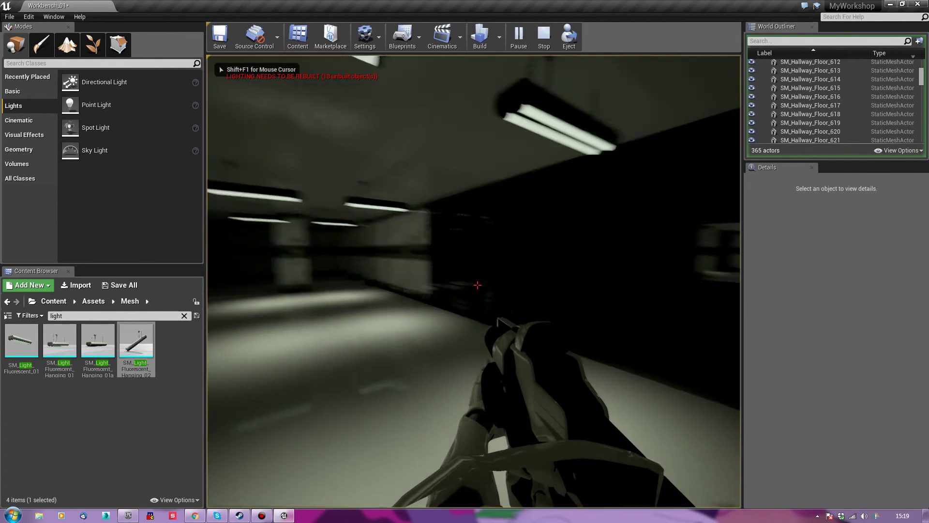
key("w")
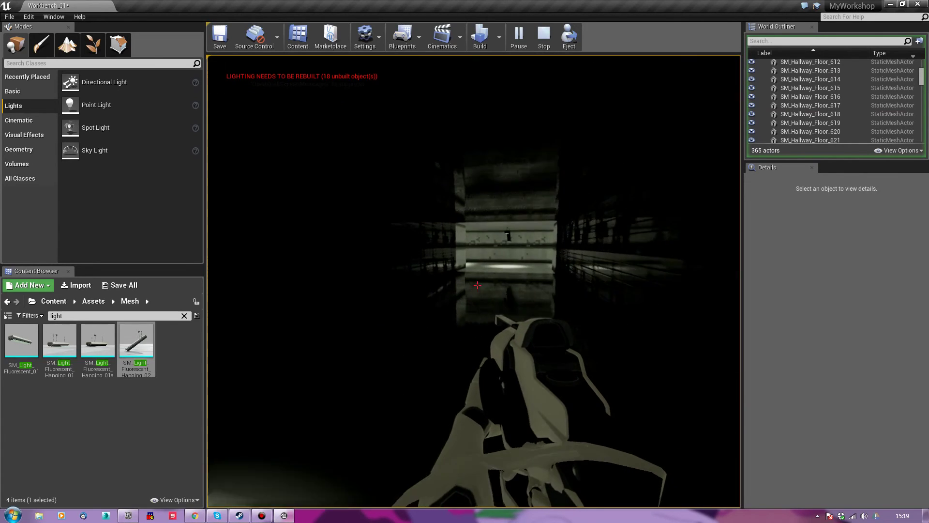
key("w")
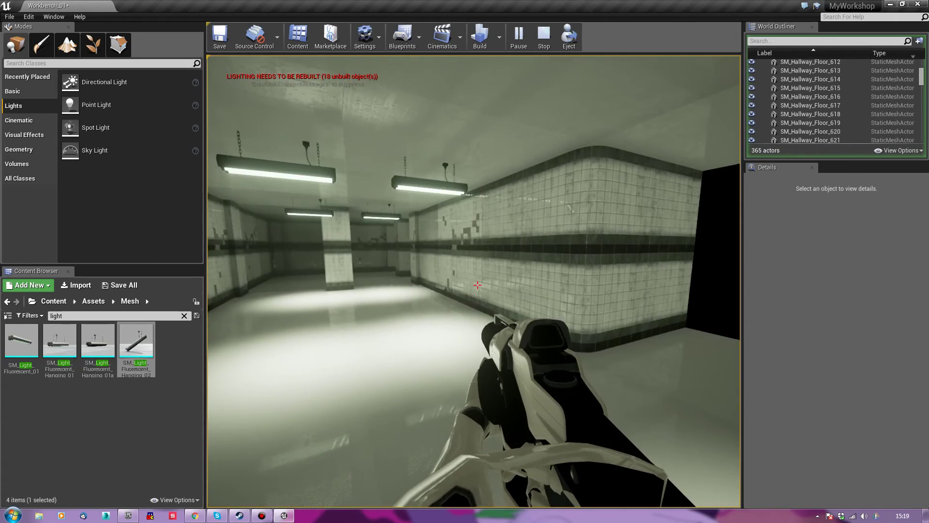
key("Escape")
Clear the light filter from the mesh asset search and browse the full mesh list up to the gate assets
right_click_drag(380, 302, 272, 347)
key("s")
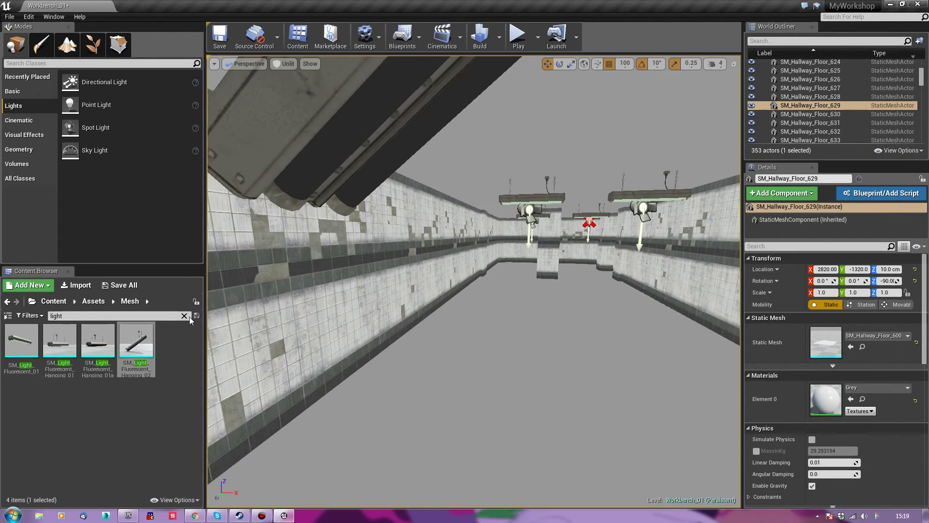
left_click(184, 316)
right_click_drag(322, 442, 329, 401)
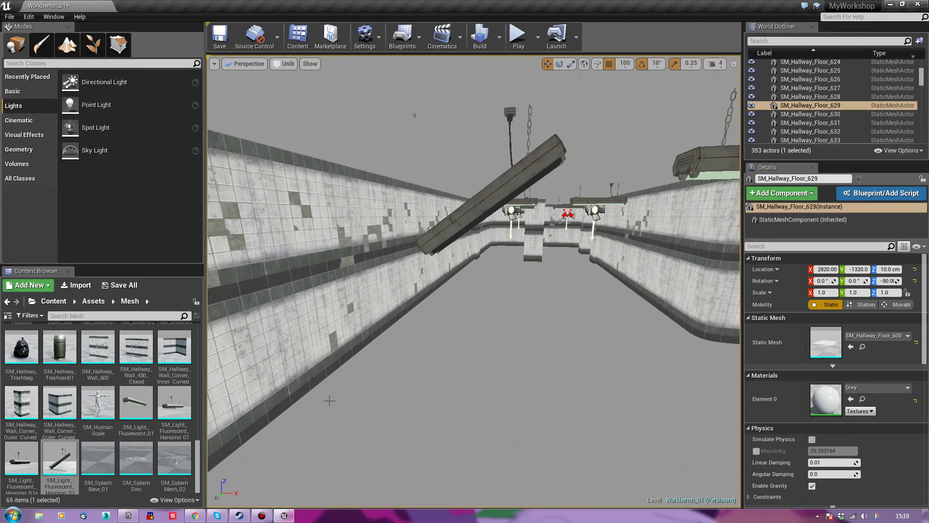
scroll(183, 454, "up", 3)
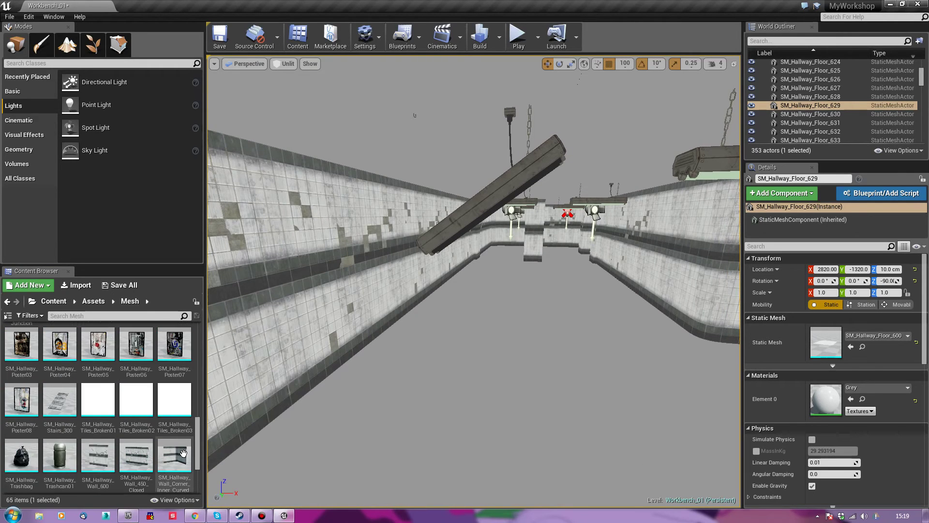
scroll(184, 454, "up", 3)
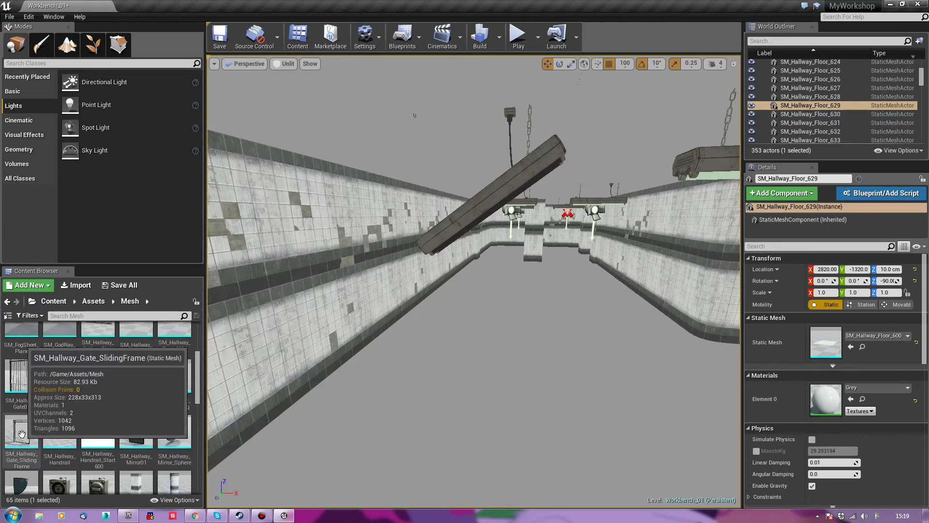
Duplicate an existing hallway pillar and move the copy to one corner of the corridor entrance, at about X 475, Y -1635
right_click_drag(398, 422, 430, 375)
key("a")
key("d")
key("w")
key("d")
key("w")
right_click_drag(350, 407, 385, 341)
left_click(404, 281)
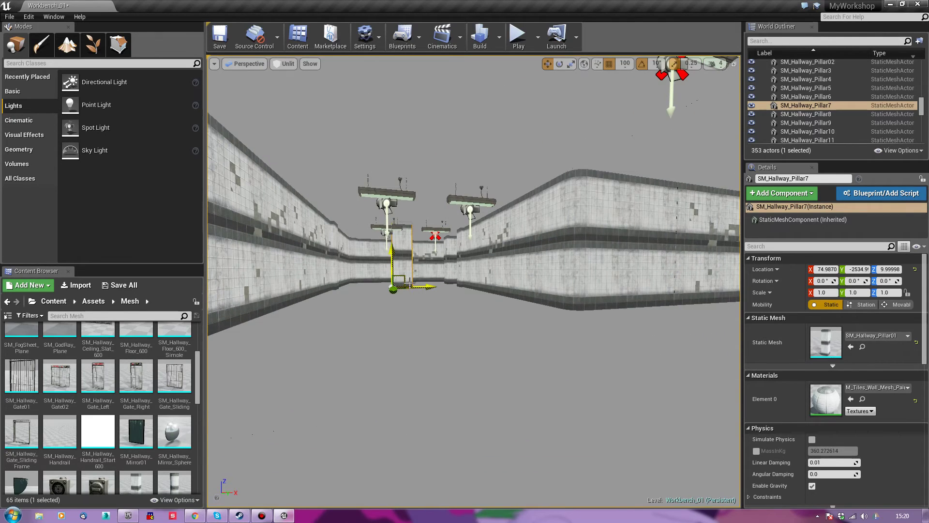
left_click_drag(419, 287, 483, 285, "alt")
right_click_drag(433, 347, 339, 284)
left_click_drag(273, 244, 570, 294)
right_click_drag(659, 277, 518, 272)
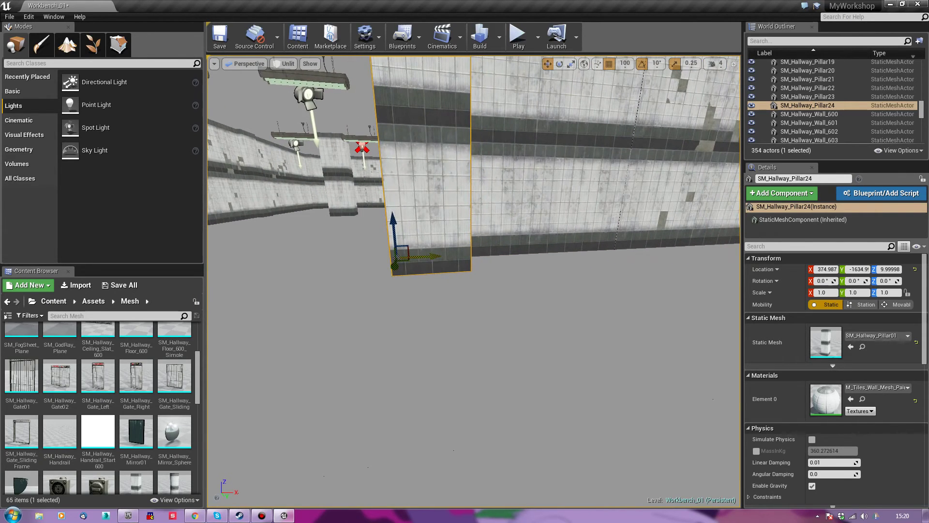
left_click_drag(426, 256, 463, 255)
Duplicate the entrance pillar to the opposite corner, set position snapping to 10, rotate the copy -90° and place it at about Y -1005
right_click_drag(464, 255, 726, 252)
left_click_drag(371, 251, 608, 252, "alt")
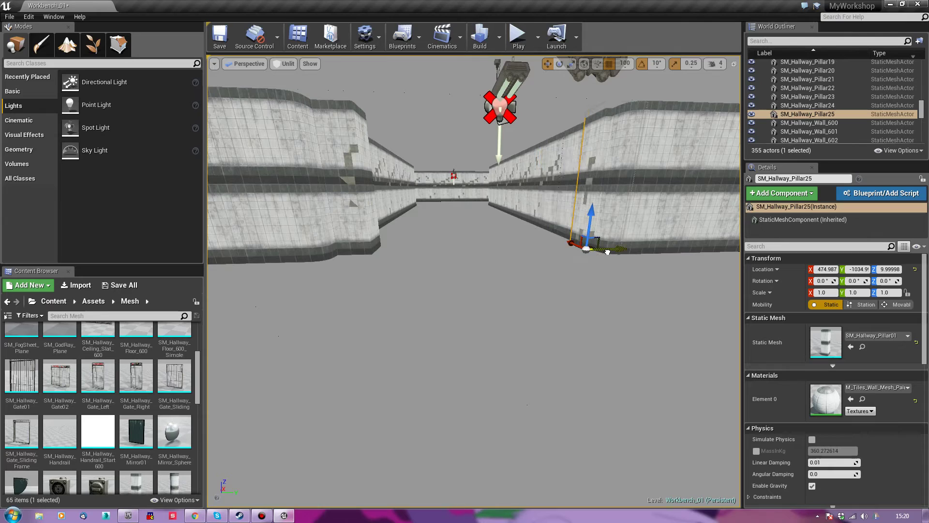
left_click(625, 63)
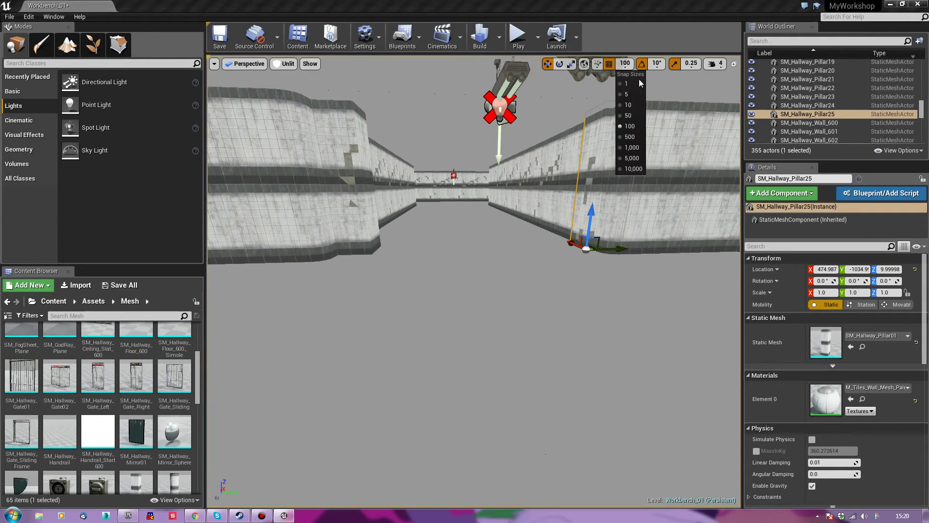
left_click(629, 105)
left_click_drag(607, 251, 583, 254)
right_click_drag(584, 255, 587, 315)
key("e")
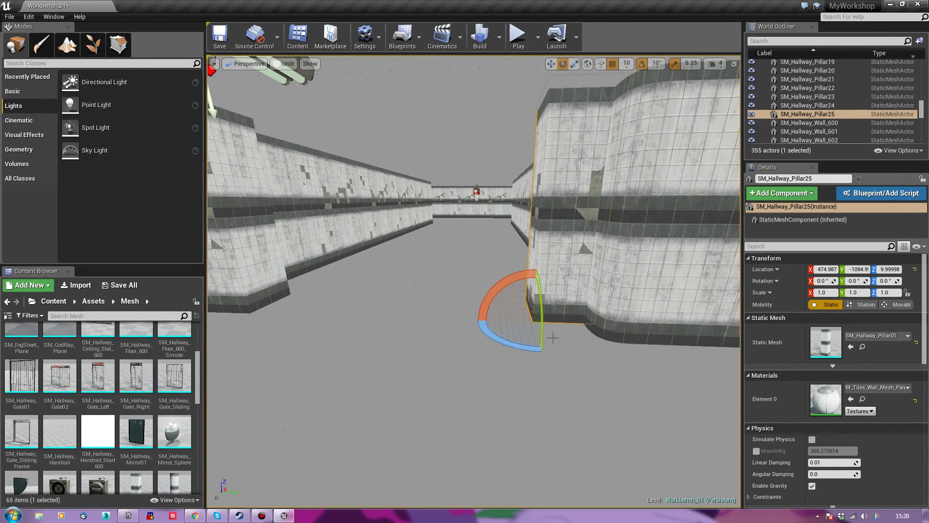
left_click_drag(506, 348, 525, 303)
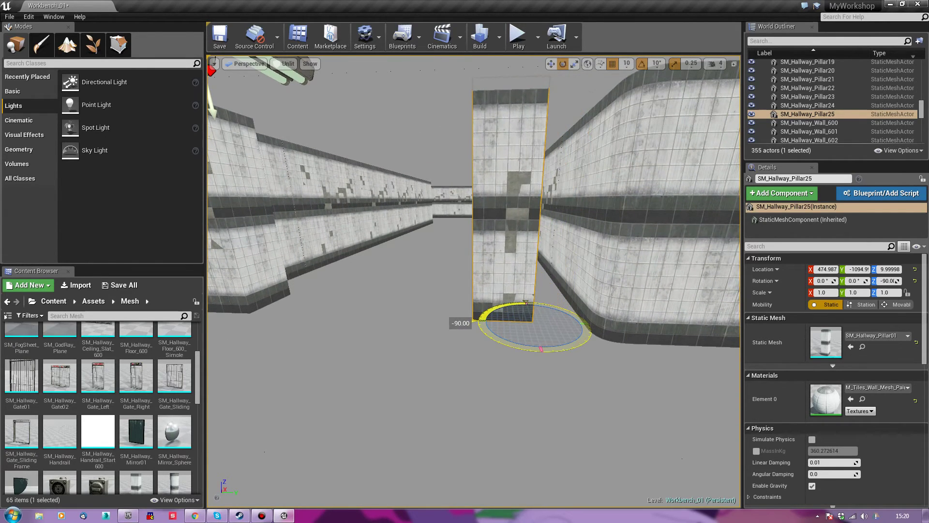
key("r")
left_click_drag(547, 323, 612, 324)
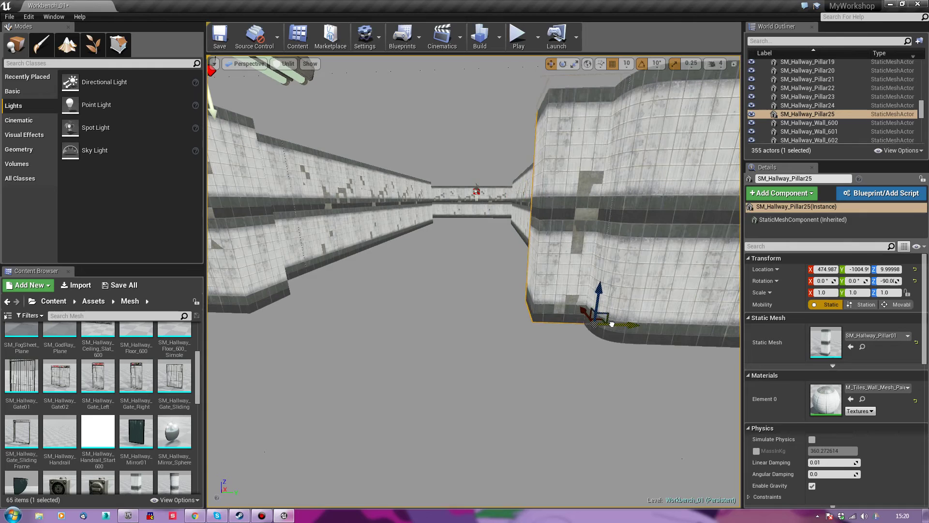
Place the SM_Hallway_Gate_SlidingFrame mesh at the corridor entrance, rotated 90°, at X 530, Y -1430
key("a")
right_click_drag(612, 324, 628, 326)
key("d")
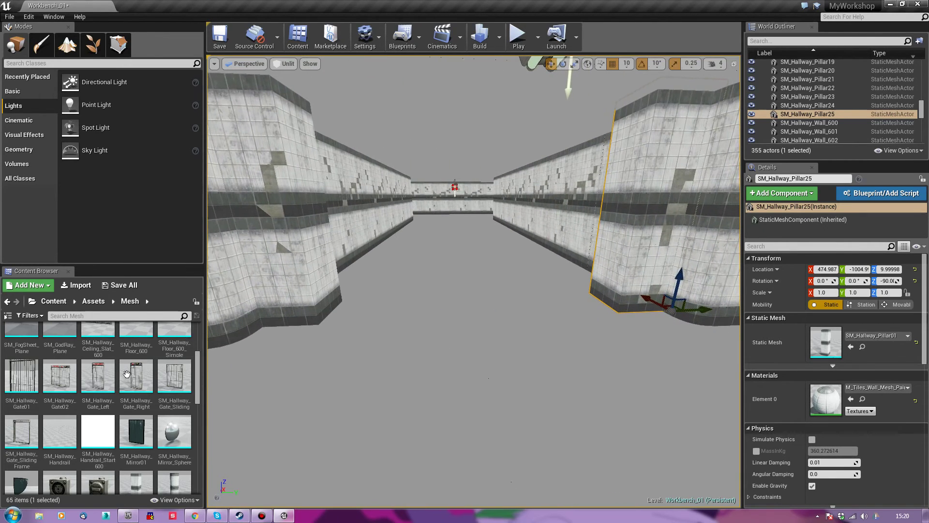
left_click_drag(24, 436, 501, 302)
key("e")
key("w")
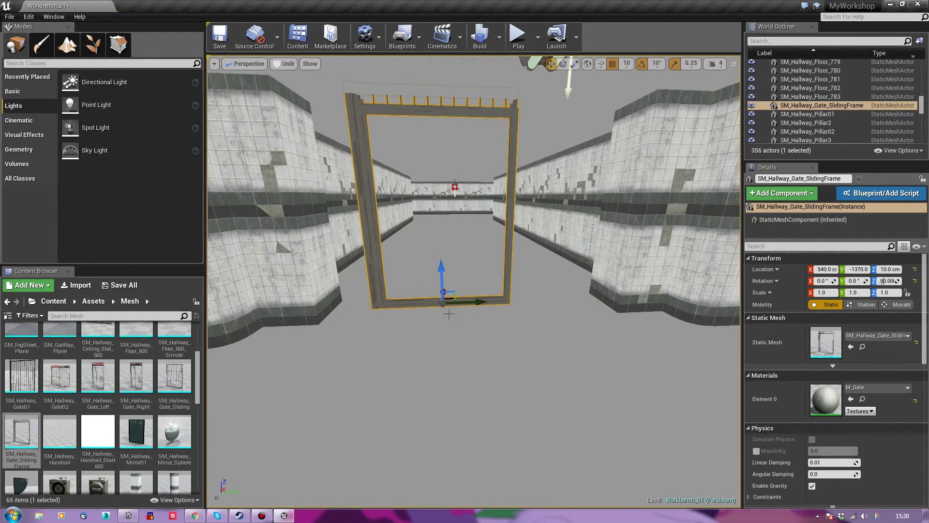
key("d")
right_click_drag(493, 294, 431, 309)
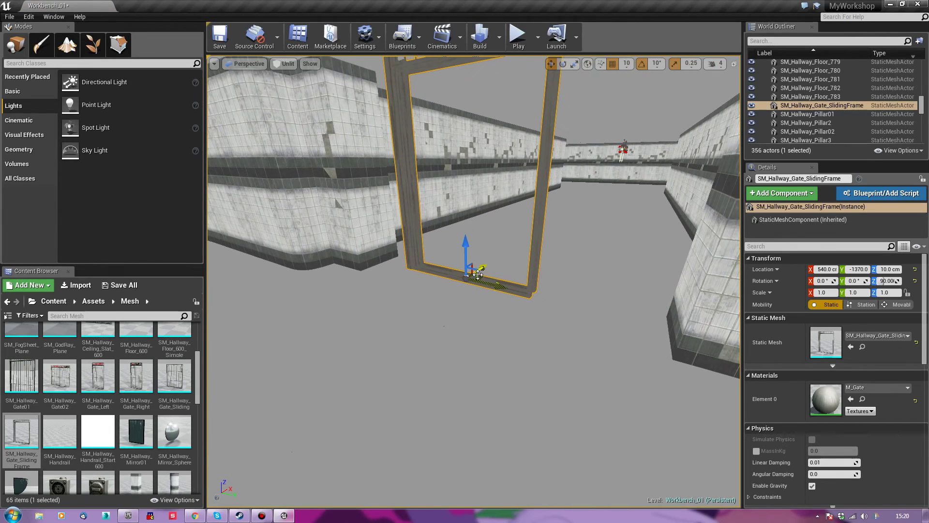
left_click_drag(481, 268, 449, 270)
right_click_drag(388, 330, 444, 263)
key("a")
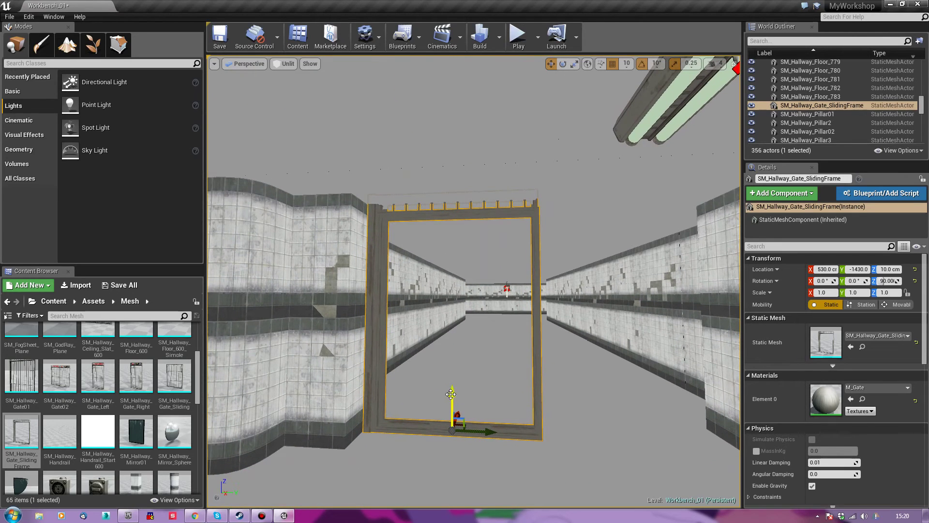
left_click_drag(450, 397, 450, 396)
Scale the sliding gate frame uniformly to 0.95, trying 0.9 first
right_click_drag(377, 288, 426, 287)
key("e")
key("e")
key("q")
key("e")
right_click_drag(359, 226, 364, 229)
right_click_drag(435, 285, 431, 285)
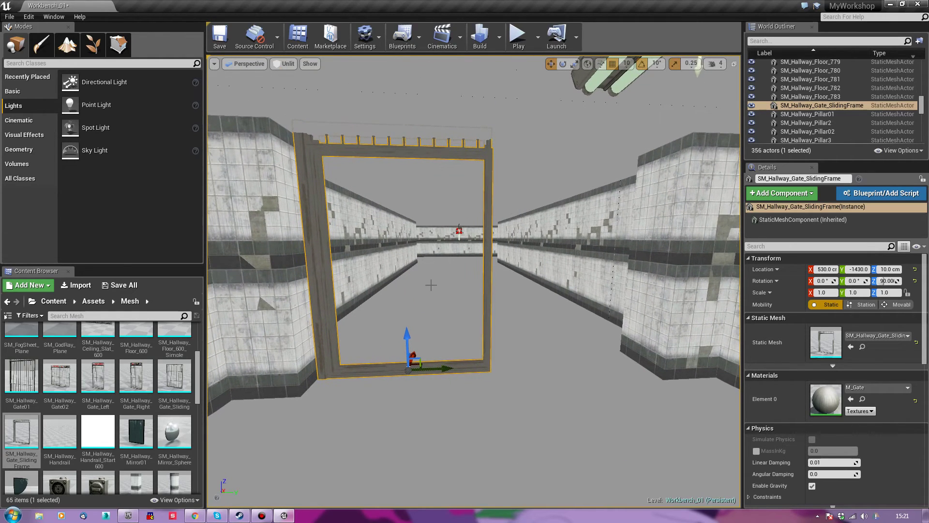
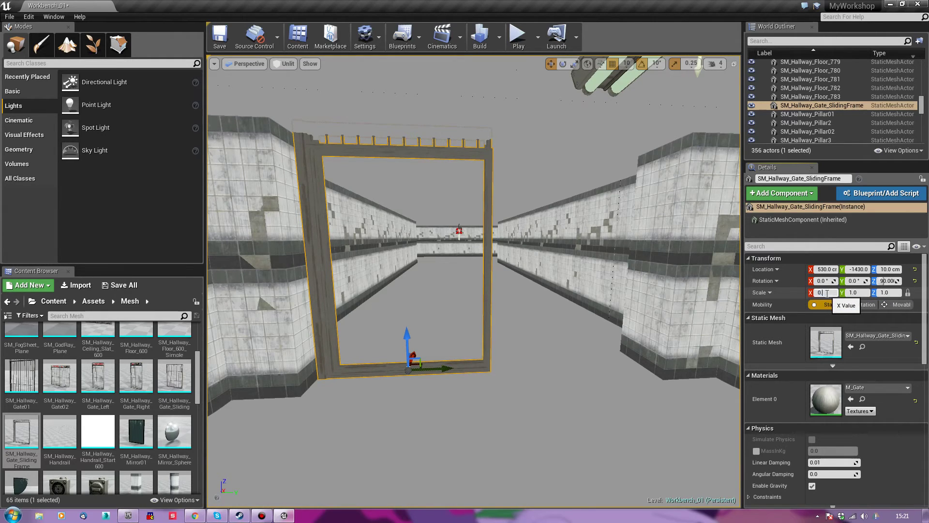
key("Return")
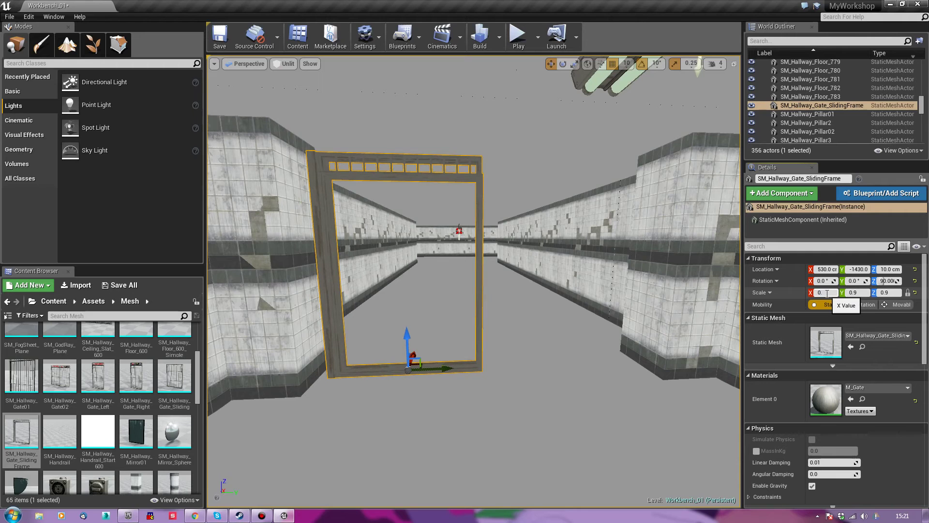
key("Return")
Duplicate the scaled gate frame and place the copy beside the first one at Y -1210
right_click_drag(438, 180, 417, 172)
key("e")
key("e")
key("q")
key("d")
left_click_drag(349, 399, 503, 401, "alt")
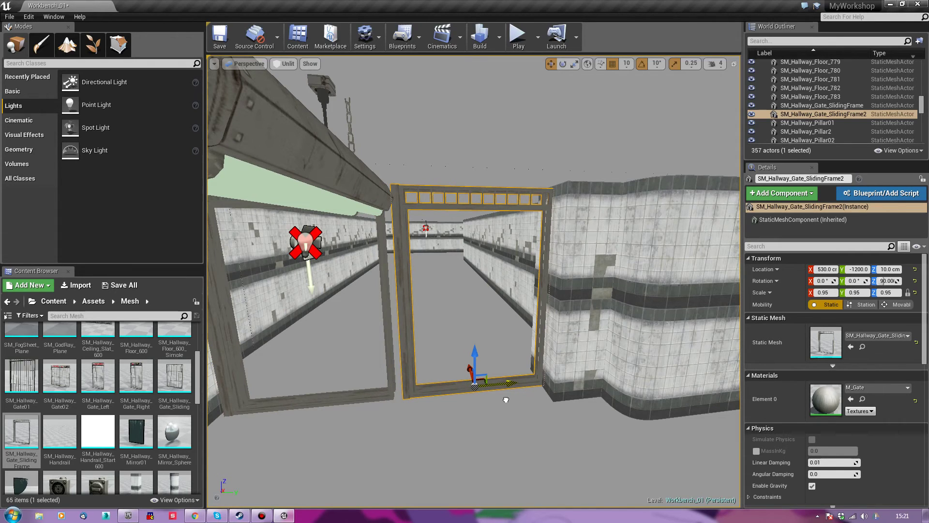
left_click_drag(506, 400, 502, 401, "alt")
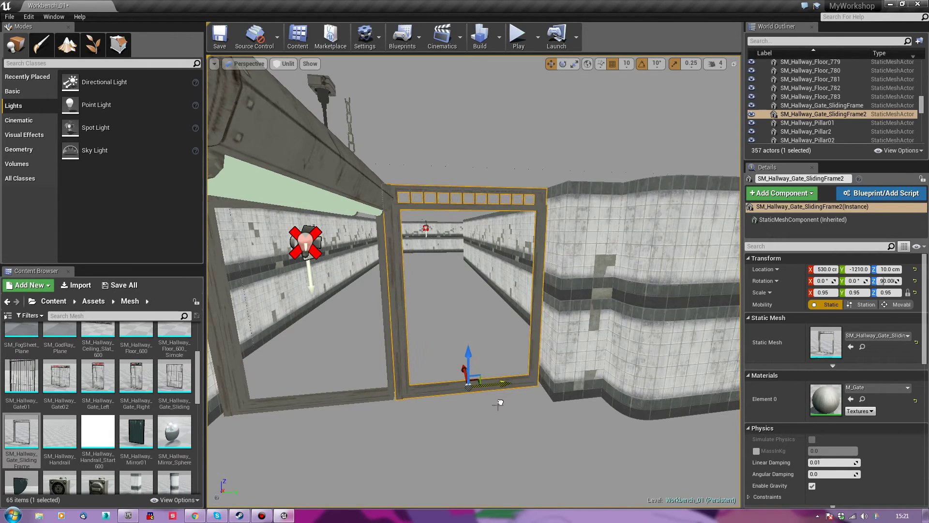
Rotate the second gate frame by 180° and shift it to Y -1200
key("e")
mouse_move(455, 424)
left_mouse_down()
mouse_move(432, 436)
mouse_move(498, 437)
mouse_move(477, 437)
mouse_move(472, 424)
left_mouse_up()
key("r")
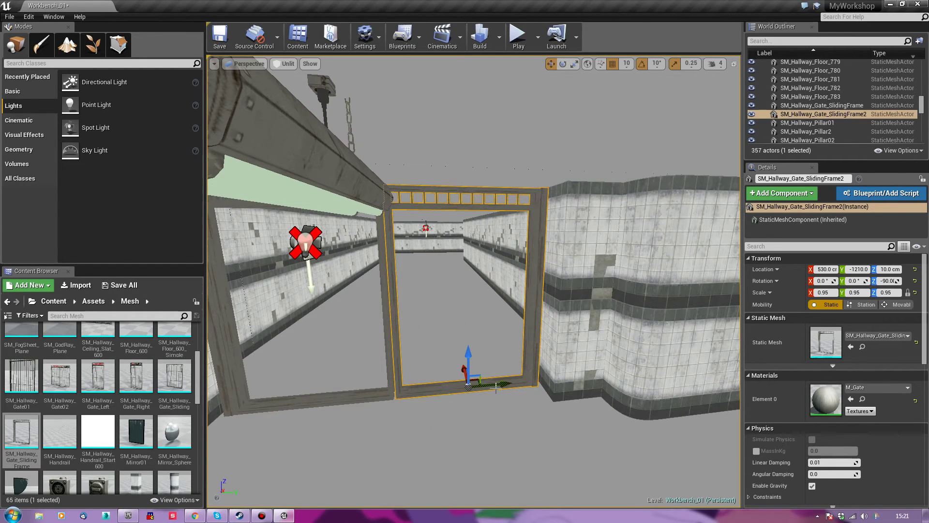
left_click_drag(499, 386, 505, 385)
mouse_move(502, 397)
right_mouse_down()
mouse_move(480, 397)
mouse_move(491, 403)
right_mouse_up()
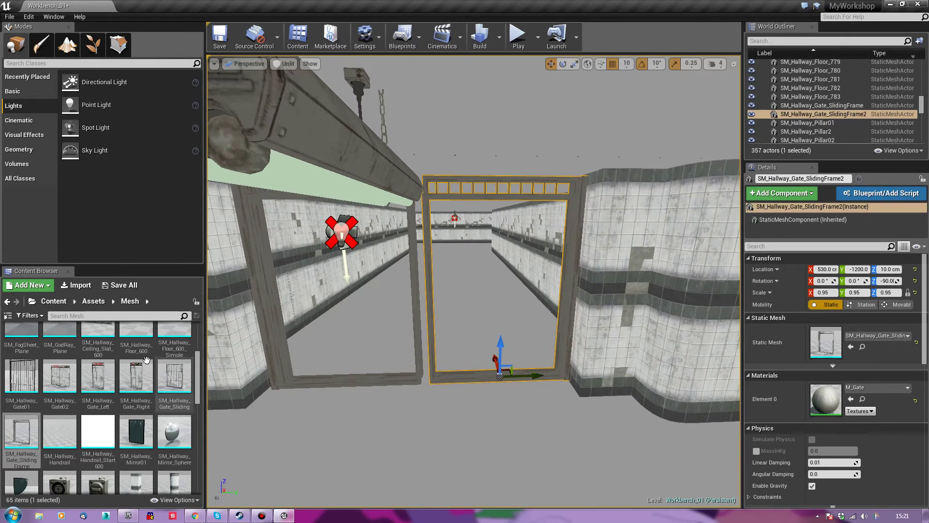
Add the SM_Hallway_Ceiling_Slat_600 mesh near the gate frames at X 390, Y -1320 and rotate it 90° to stand upright
scroll(163, 406, "up", 3)
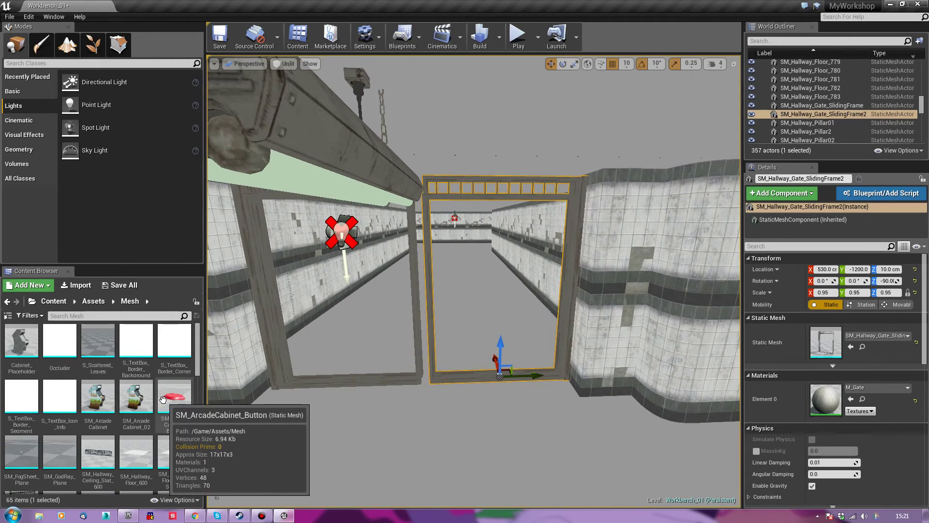
left_click_drag(119, 465, 421, 455)
right_click_drag(421, 456, 317, 426)
key("e")
left_click_drag(291, 376, 233, 438)
right_click_drag(339, 387, 436, 402)
right_click_drag(375, 415, 484, 416)
Try uniform scales of 0.5, 0.4, 0.45 and 0.475 on the upright slat
key("r")
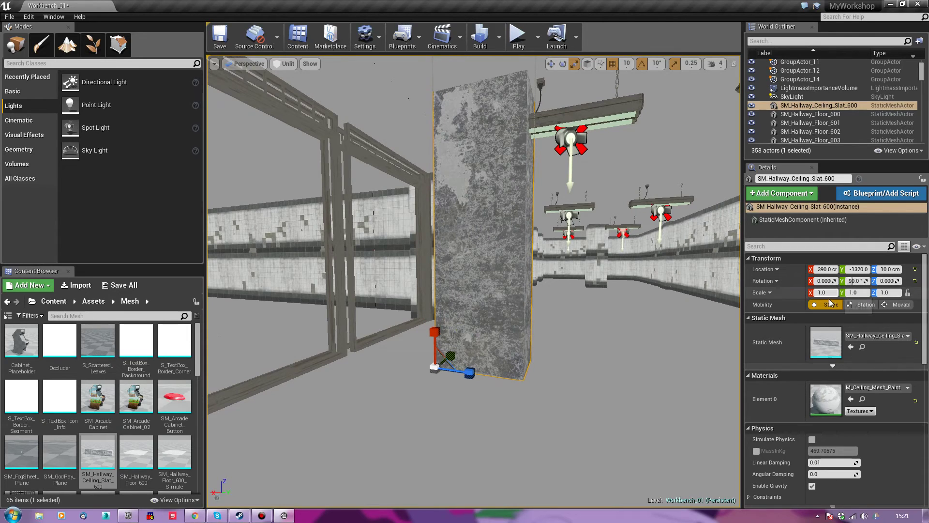
type(".5")
key("Return")
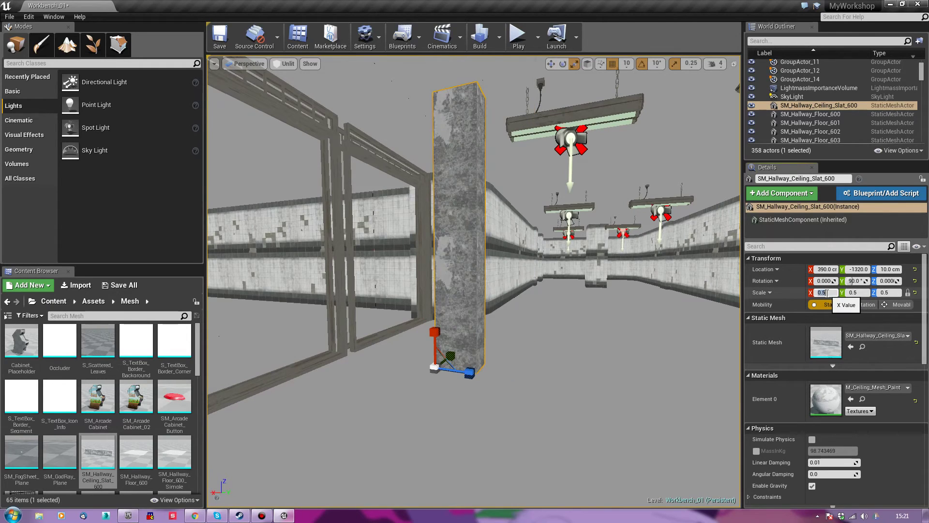
key("Return")
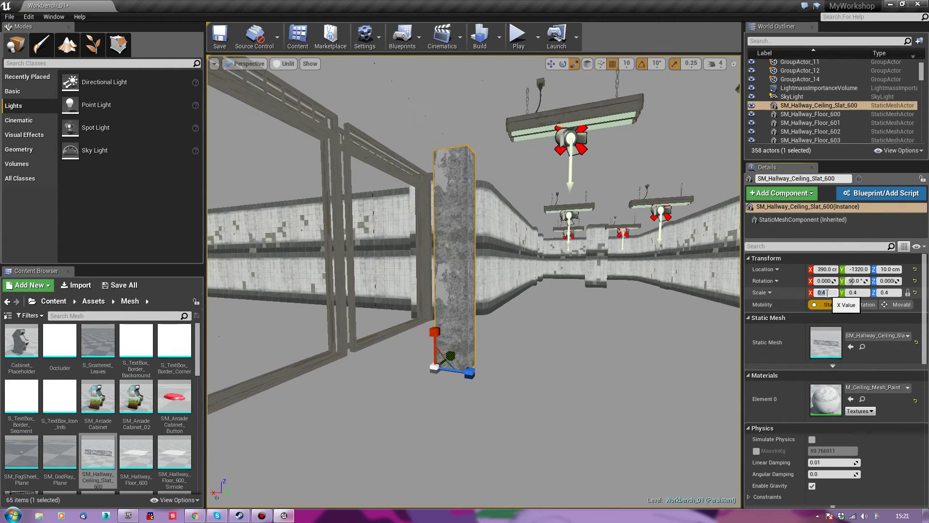
type("5")
key("Return")
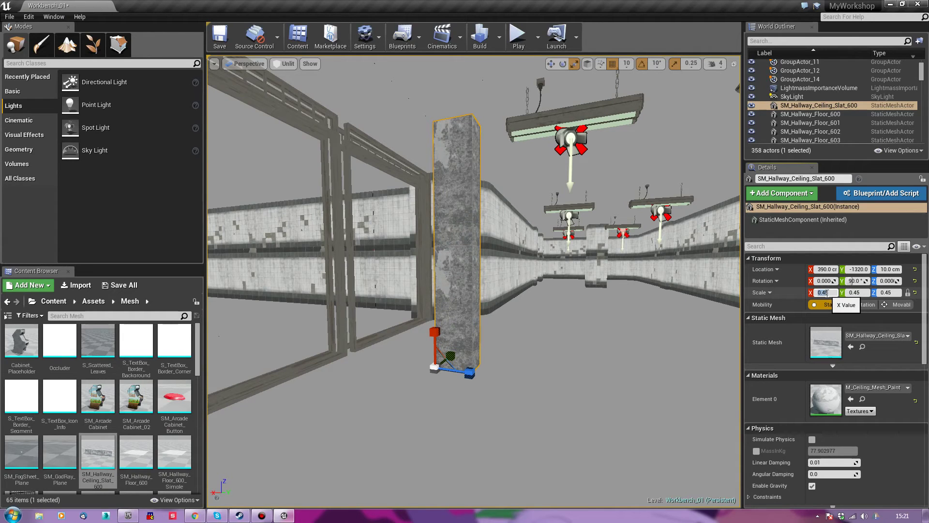
key("Return")
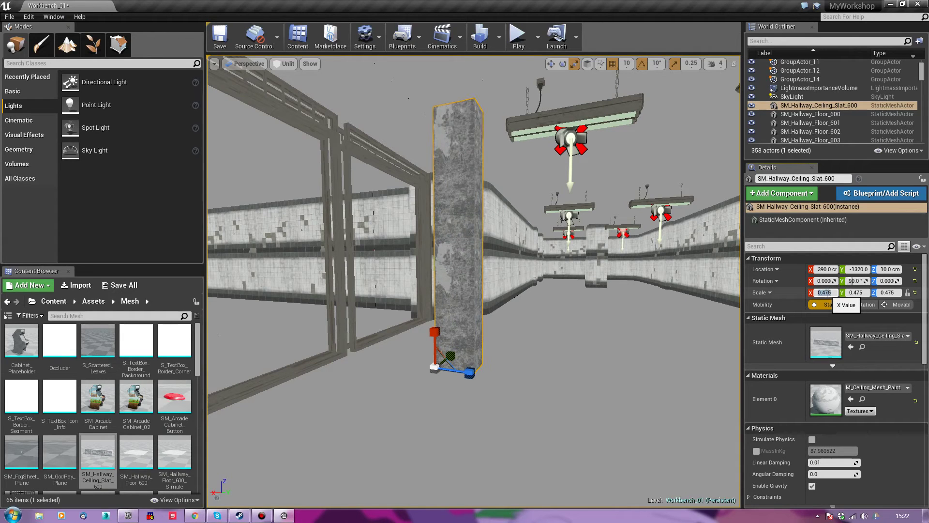
Set the upright slat's uniform scale to 0.5, stepping through 0.48 and 0.49
mouse_move(515, 298)
right_mouse_down()
mouse_move(516, 327)
mouse_move(516, 299)
right_mouse_up()
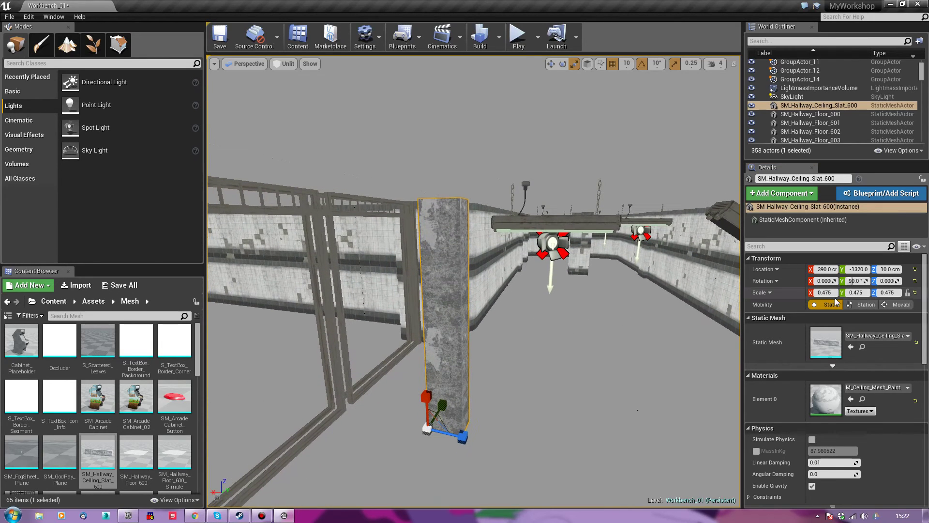
left_click(814, 296)
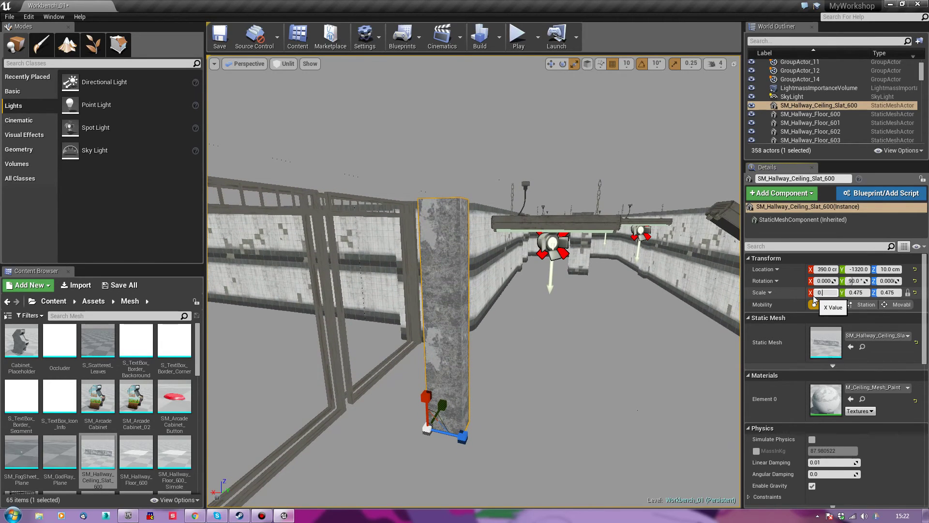
key("Return")
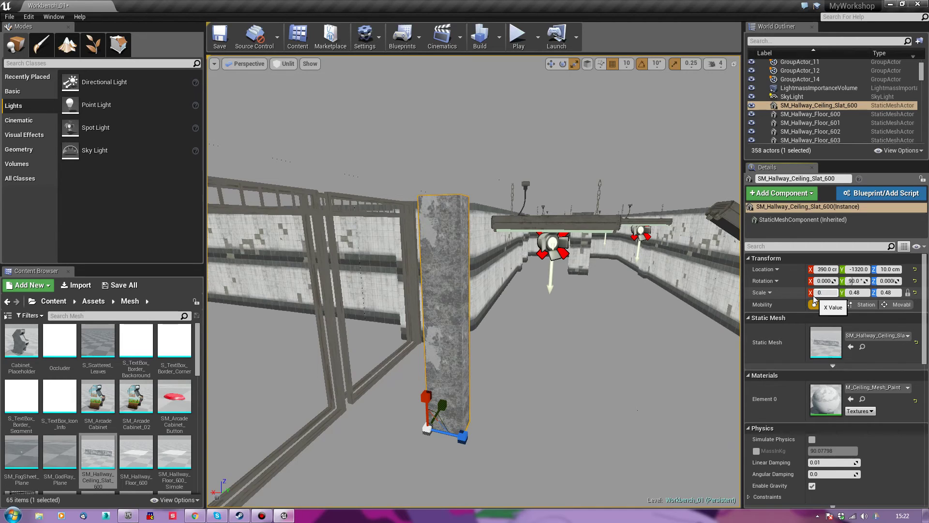
type("0.49")
key("Return")
type("0.5")
key("Return")
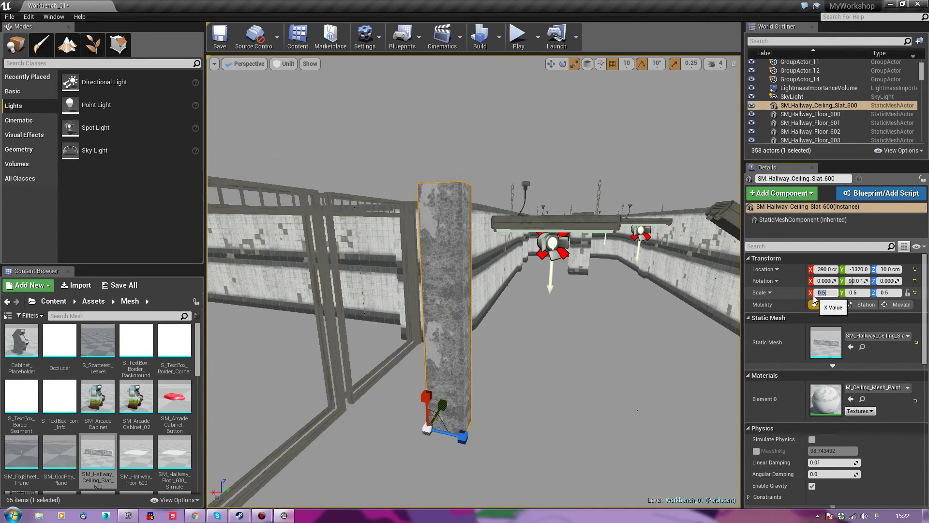
Move the upright slat between the two gate frames, to X 560, Y -1330, Z 0
mouse_move(505, 285)
right_mouse_down()
mouse_move(348, 291)
mouse_move(499, 285)
right_mouse_up()
key("e")
key("q")
left_click_drag(473, 403, 314, 383)
right_click_drag(465, 380, 465, 380)
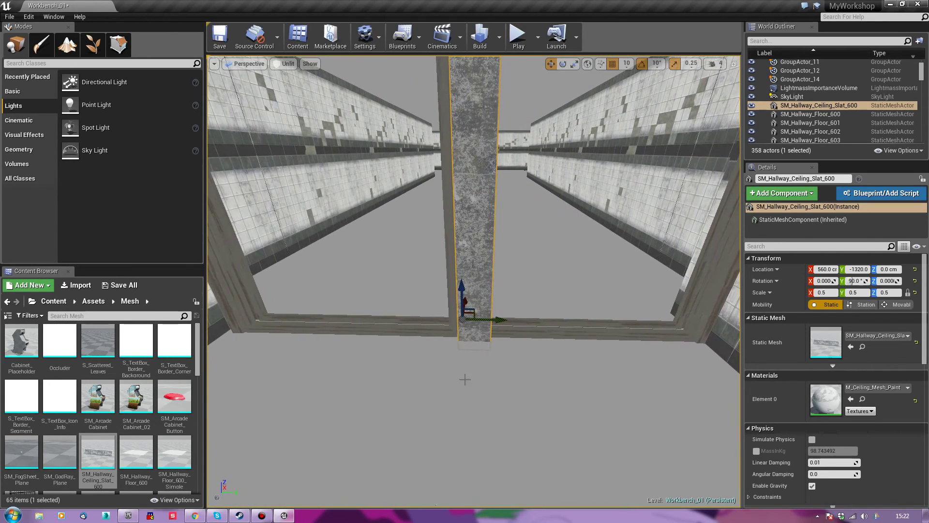
left_click_drag(488, 322, 477, 321)
left_click_drag(527, 341, 527, 341, "alt")
right_click_drag(527, 341, 526, 341)
left_click_drag(526, 341, 526, 341, "alt")
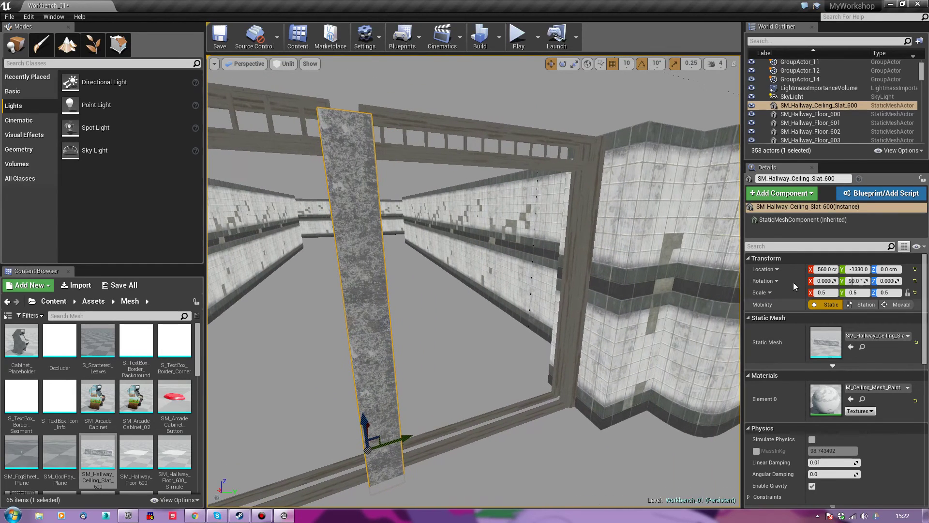
Set the upright slat's uniform scale to 0.275 and place it between the gate frames at X 540, Y -1320, Z 10
left_click(829, 293)
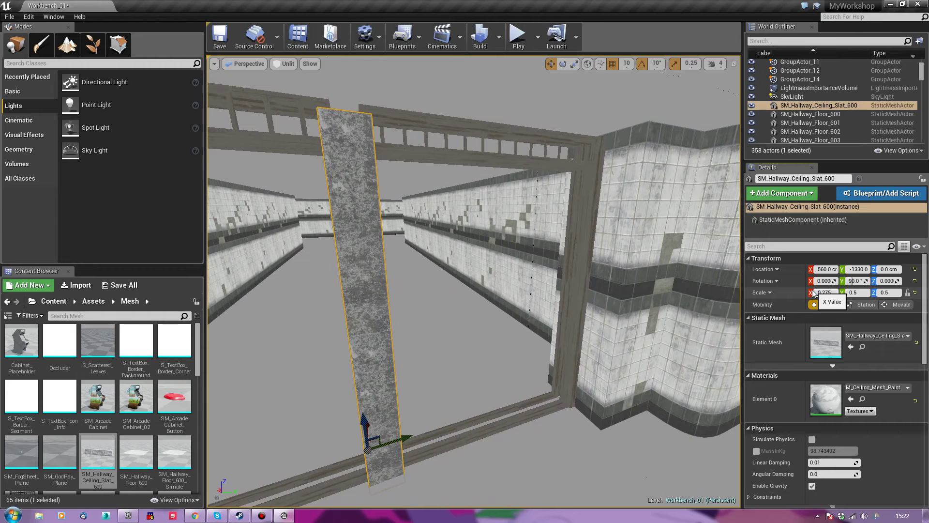
key("Return")
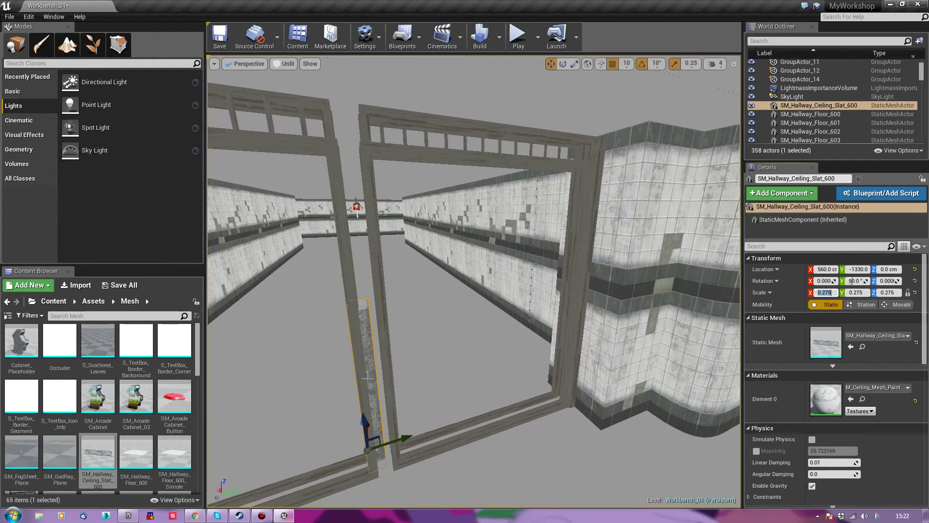
right_click_drag(474, 281, 420, 310)
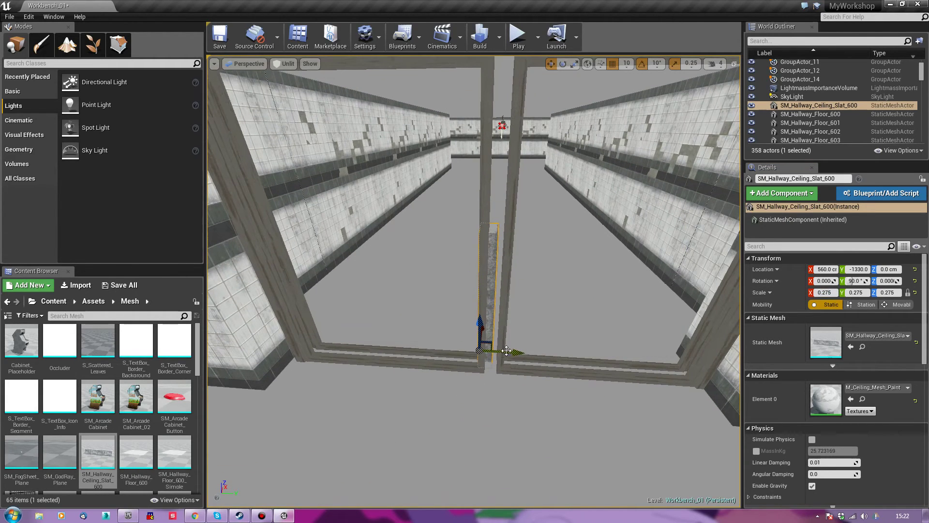
left_click_drag(505, 352, 512, 349)
right_click_drag(497, 336, 455, 334)
left_click_drag(508, 328, 496, 334)
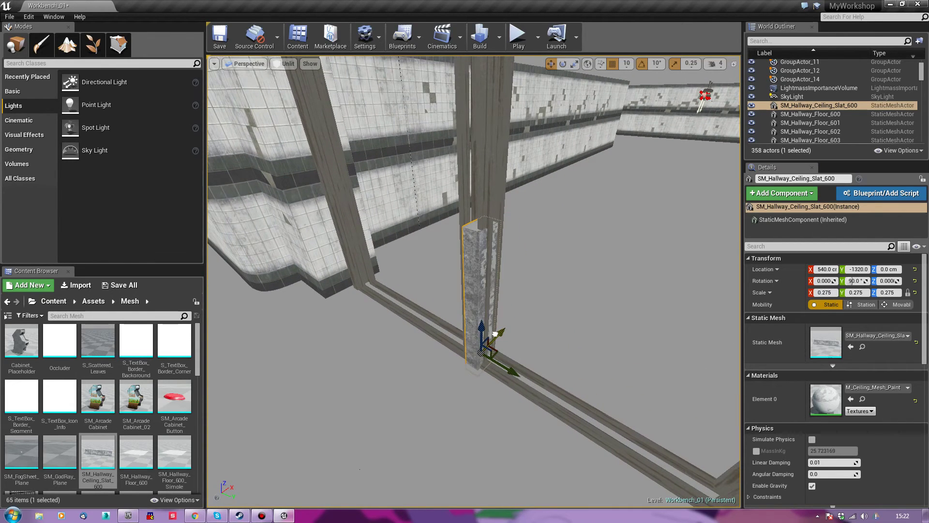
left_click_drag(481, 327, 482, 324)
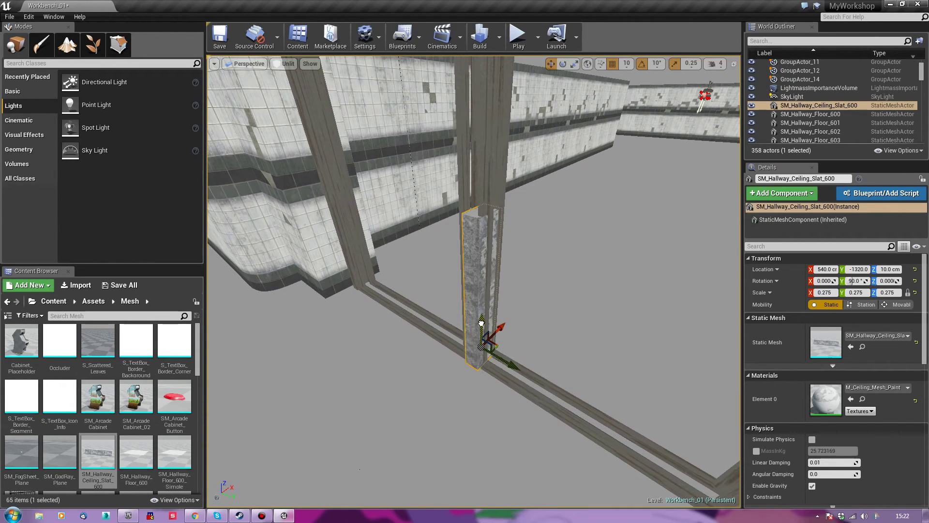
mouse_move(458, 423)
right_mouse_down()
mouse_move(540, 431)
mouse_move(537, 407)
mouse_move(459, 415)
right_mouse_up()
Set the position grid snap to 5 and shift the upright slat to Y -1325
key("d")
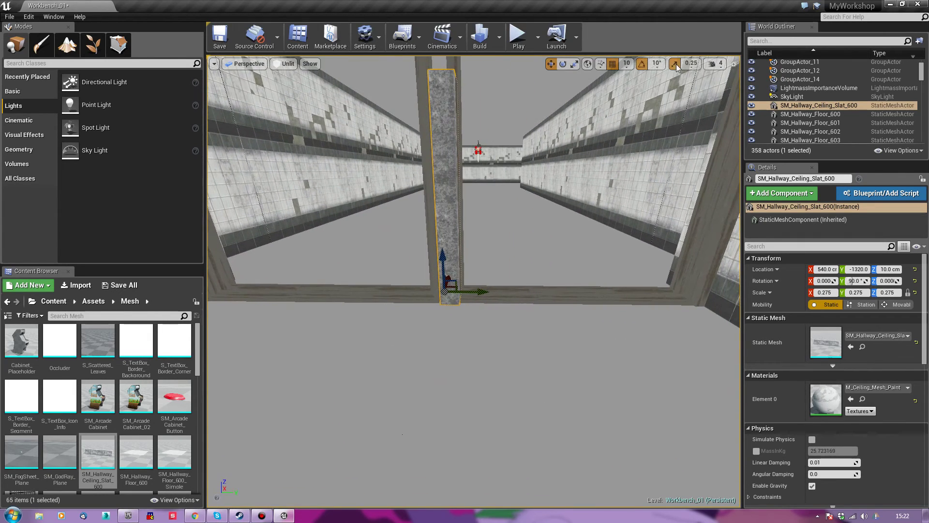
left_click(626, 64)
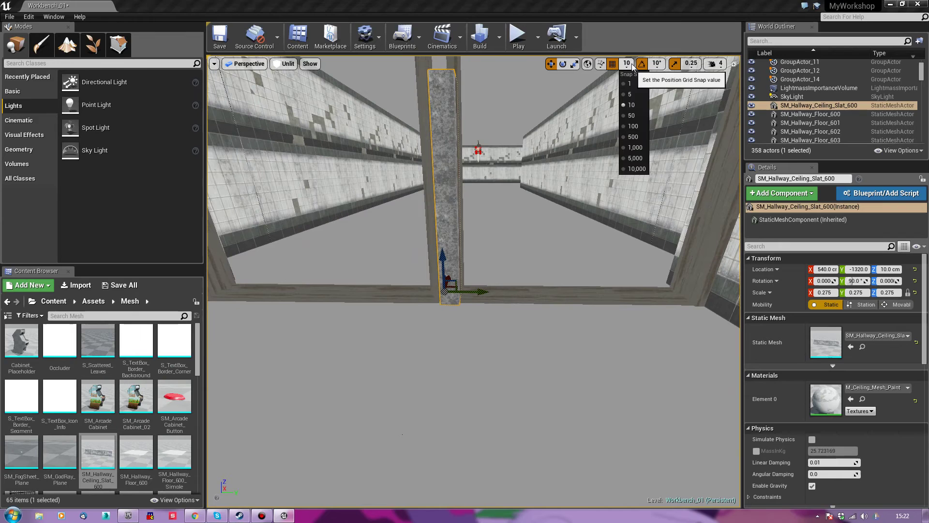
left_click(634, 94)
left_click_drag(471, 292, 468, 292)
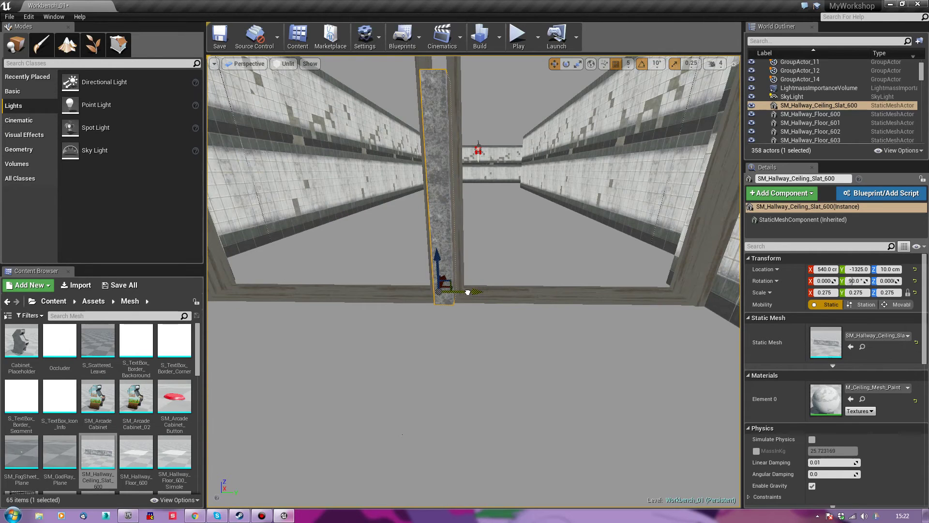
right_click_drag(502, 295, 583, 269)
key("a")
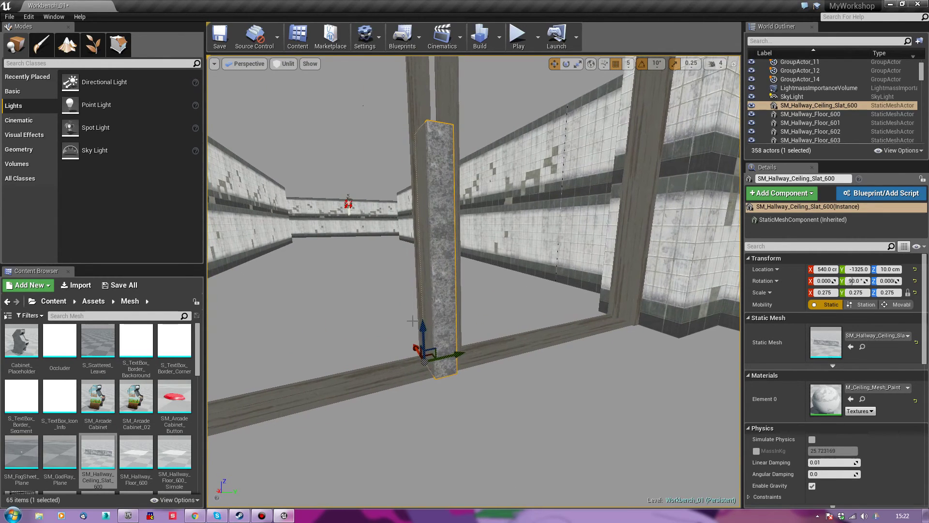
Duplicate the upright slat straight up to Z 175 to extend the central post between the gate frames
left_click_drag(423, 340, 423, 292, "alt+shift")
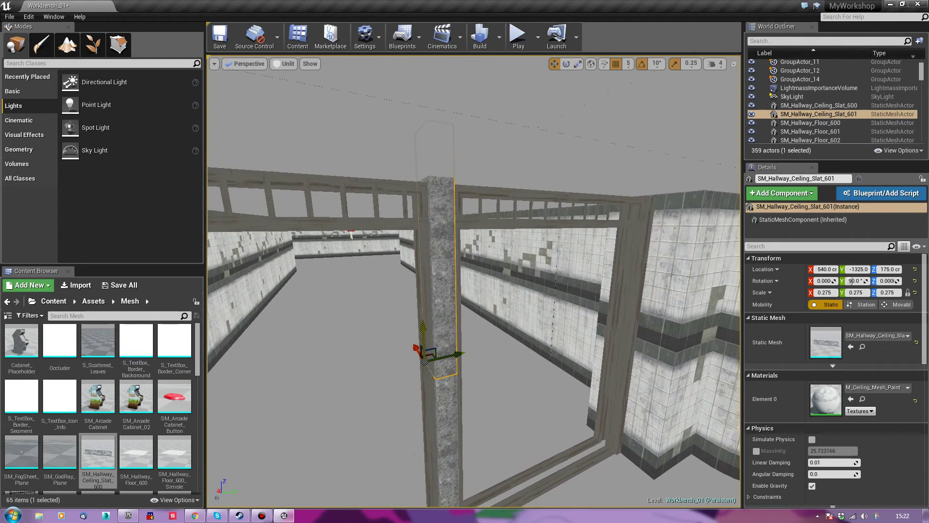
right_click_drag(568, 428, 512, 427)
key("d")
key("q")
left_click_drag(465, 353, 419, 335, "alt")
key("q")
key("w")
right_click_drag(419, 334, 428, 333)
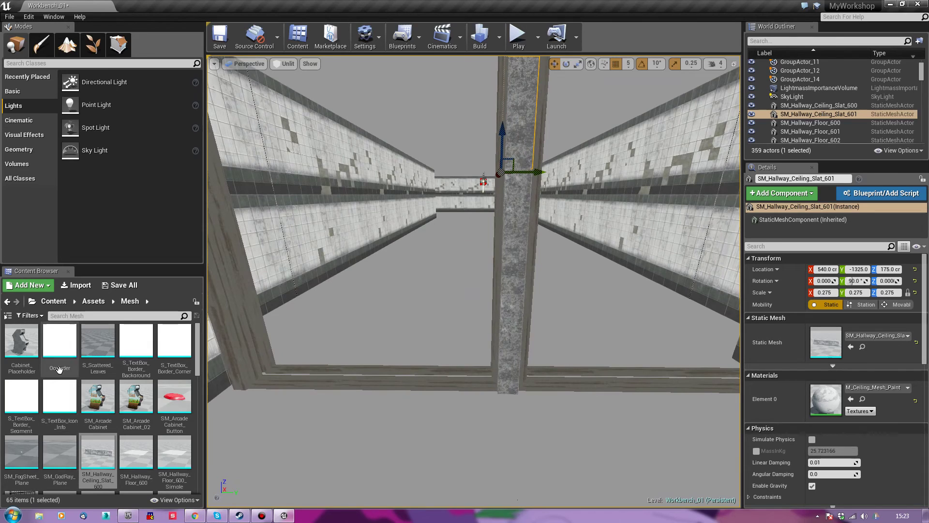
Add the SM_Hallway_Gate_Sliding mesh inside the SM_Hallway_Gate_SlidingFrame opening, rotated 90° at X 535, Y -1435, Z 5
left_click(414, 378)
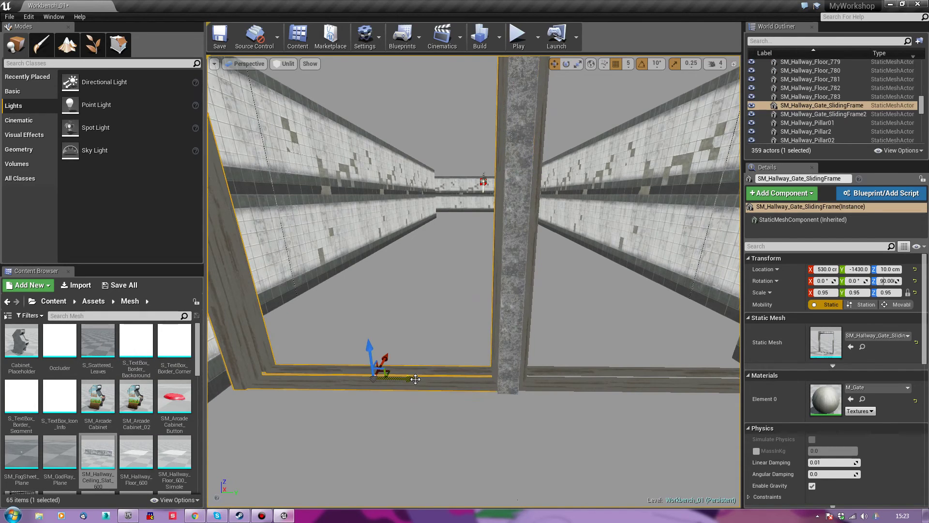
scroll(143, 422, "down", 2)
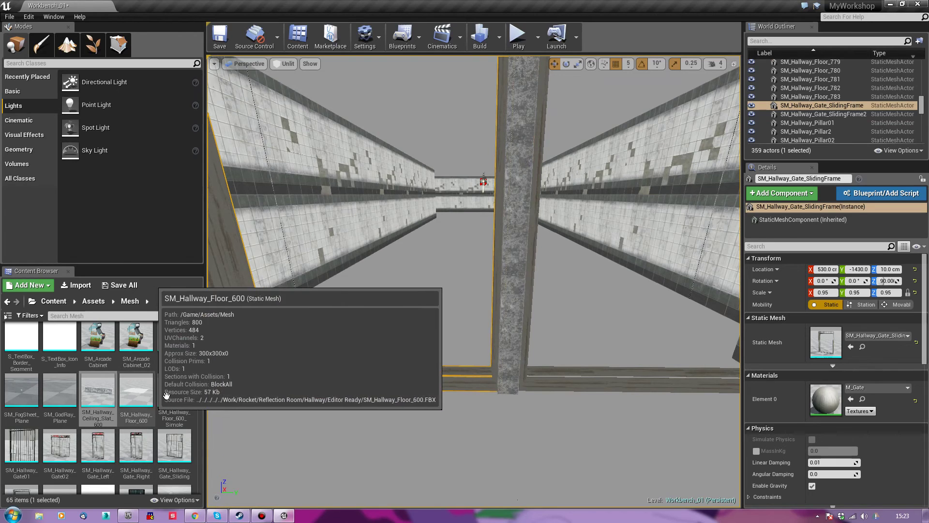
left_click_drag(180, 438, 429, 372)
key("e")
right_click_drag(376, 402, 344, 386)
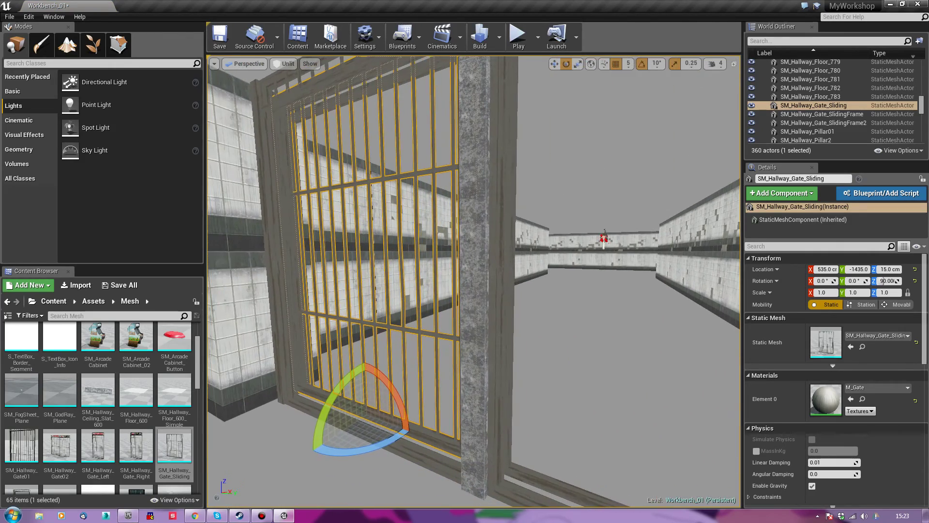
key("w")
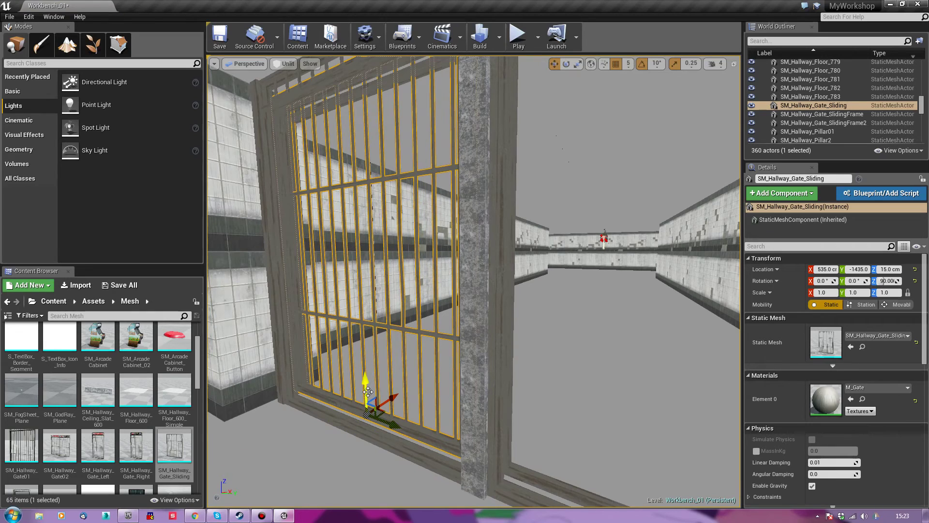
left_click_drag(367, 391, 366, 400)
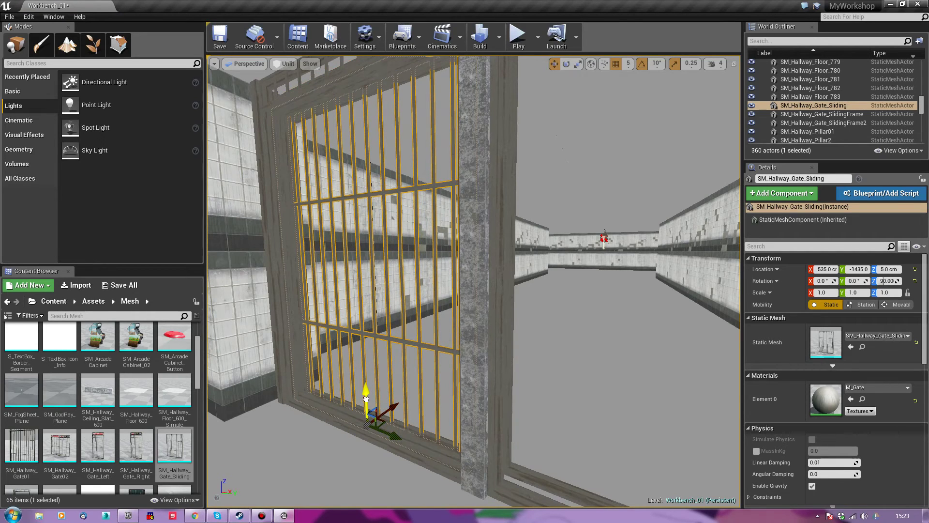
Shift the barred gate together with its frame along Y, putting the gate at Y -1440 and the frame at Y -1435
right_click_drag(367, 431, 389, 468)
key("d")
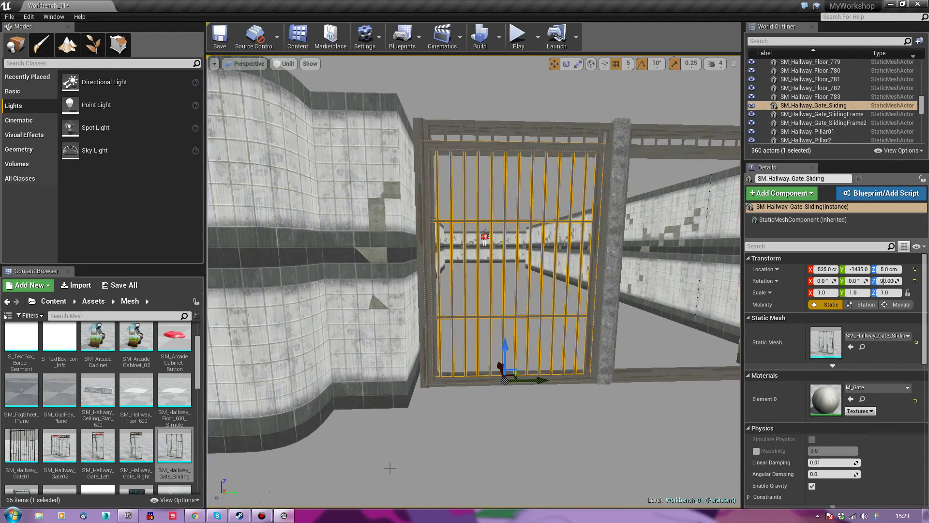
left_click(421, 382, "ctrl")
left_click_drag(534, 378, 529, 380)
mouse_move(495, 430)
right_mouse_down()
mouse_move(521, 430)
mouse_move(426, 430)
mouse_move(498, 430)
mouse_move(482, 427)
right_mouse_up()
key("w")
key("a")
key("d")
key("d")
key("a")
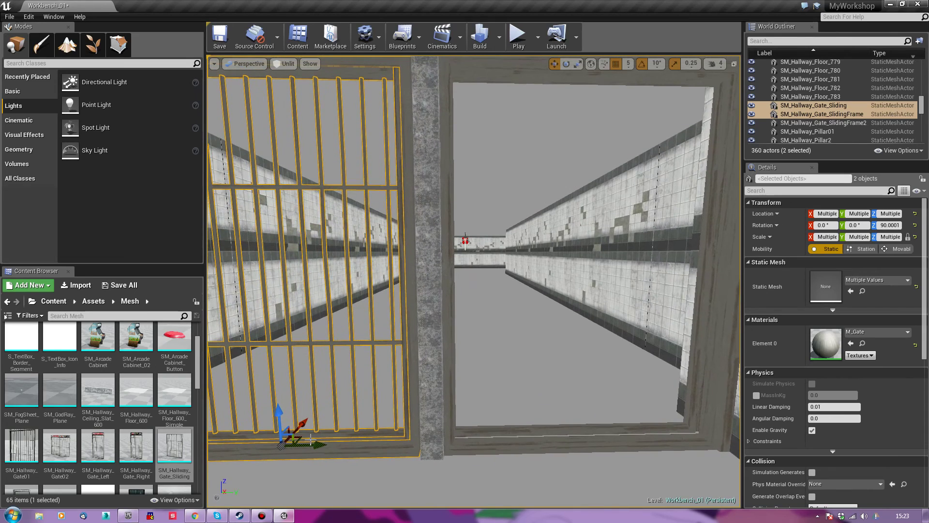
left_click_drag(314, 443, 581, 438, "alt")
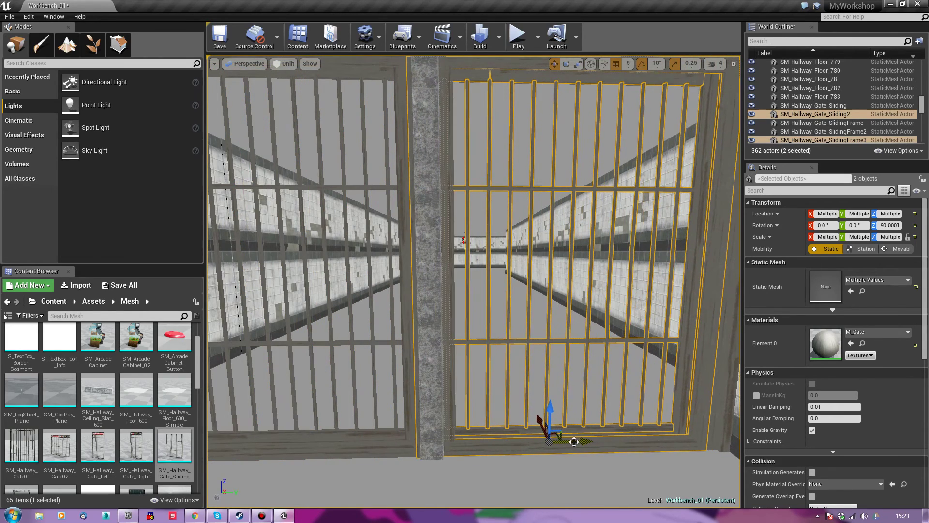
key("ctrl+z")
key("ctrl+z")
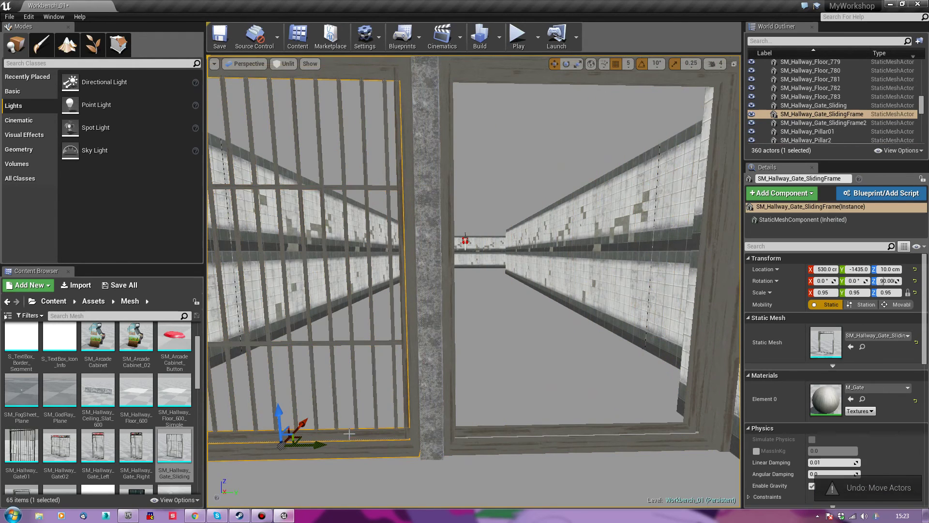
left_click_drag(317, 445, 532, 439, "alt")
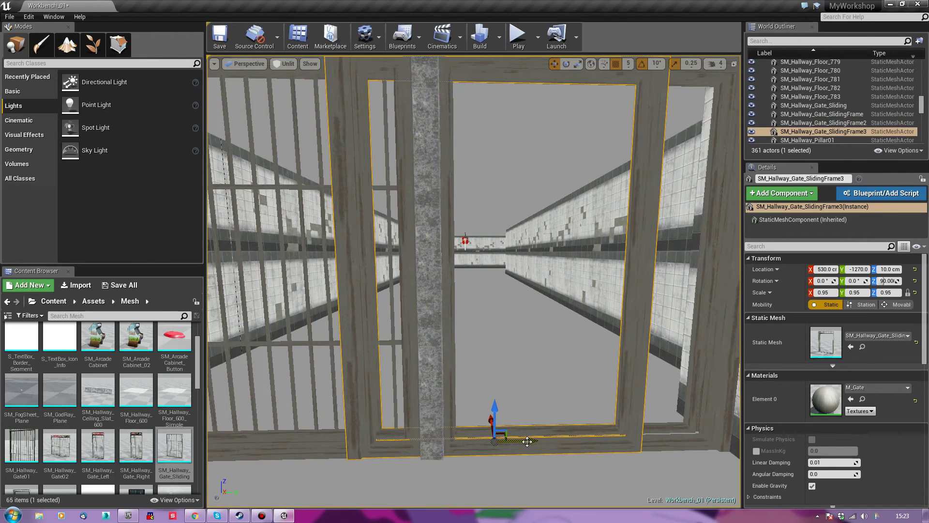
key("ctrl+z")
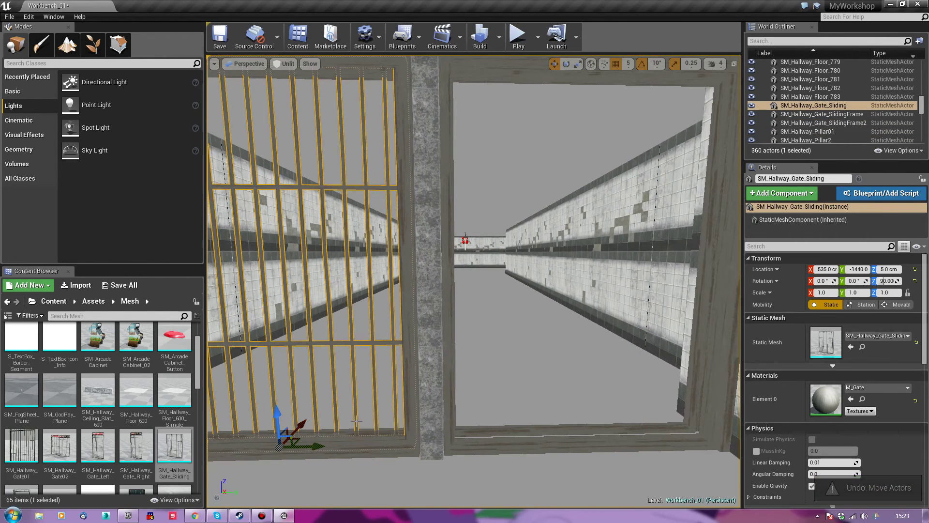
Duplicate the barred sliding gate across the post into the empty second frame, at Y -1205
left_click_drag(317, 445, 597, 447, "alt")
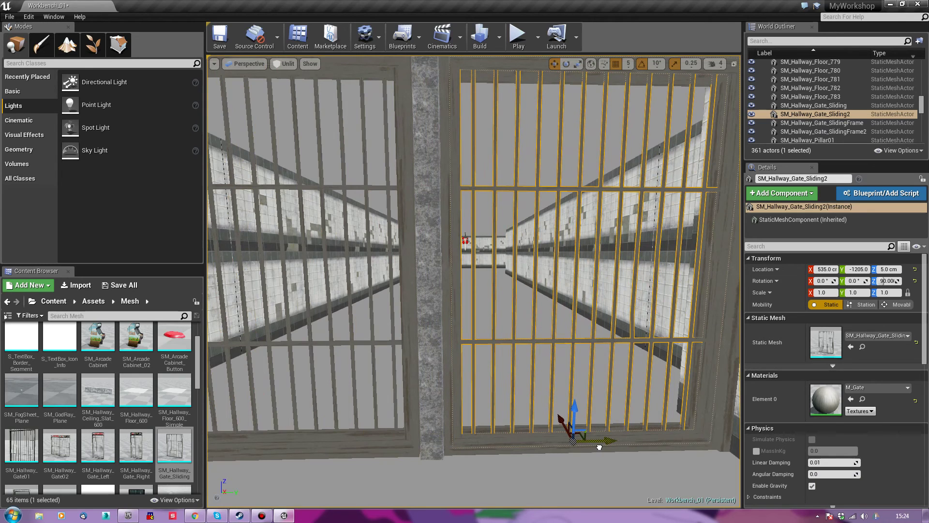
right_click_drag(587, 477, 541, 442)
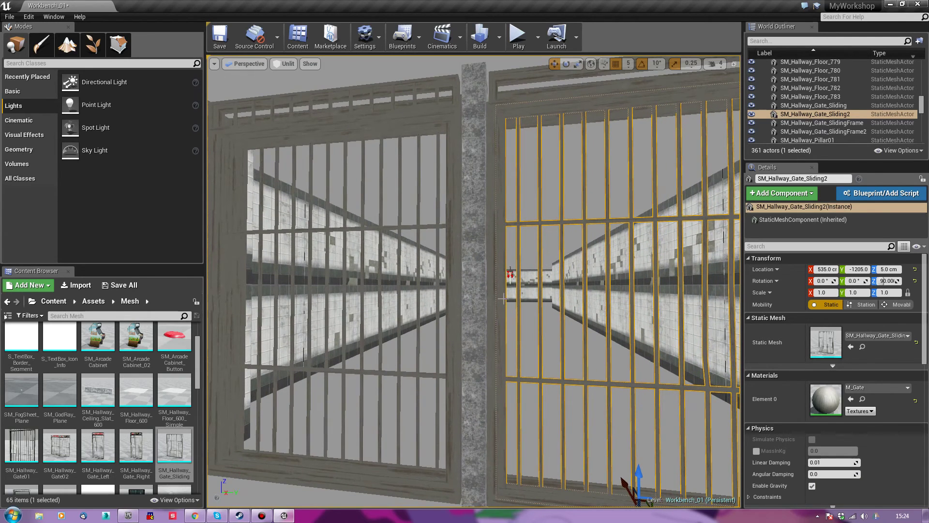
Group the two sliding gates, their two frames and the two slats of the central post
left_click(439, 85, "ctrl")
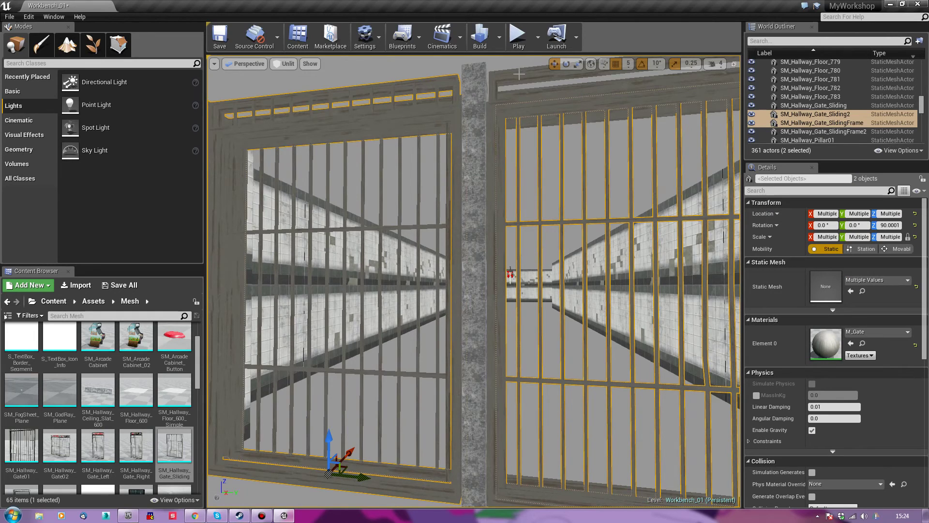
left_click(493, 91, "ctrl")
left_click(418, 121, "ctrl")
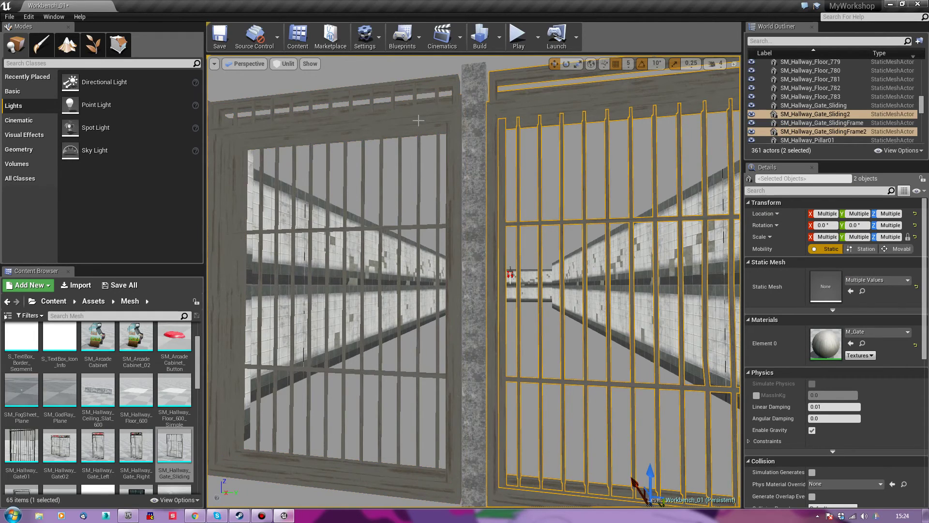
left_click(419, 124, "ctrl")
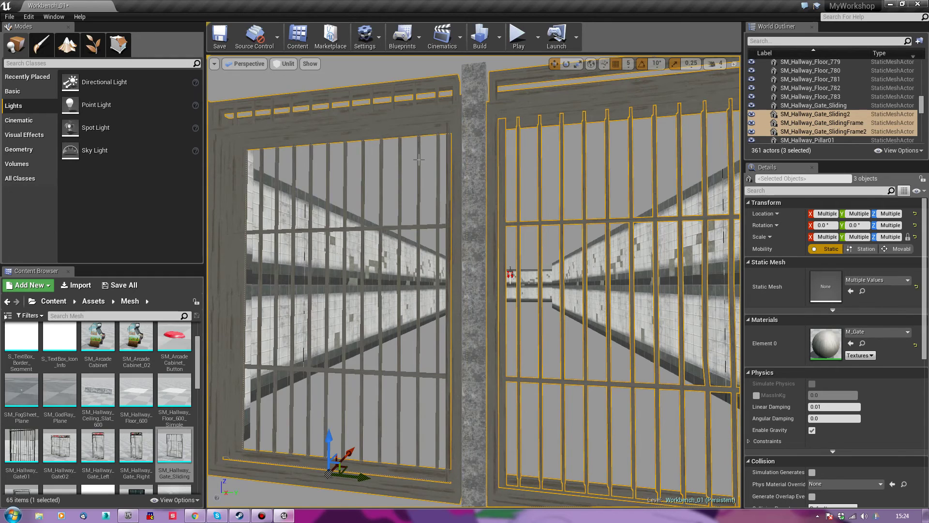
left_click(419, 159, "ctrl")
left_click(477, 132, "ctrl")
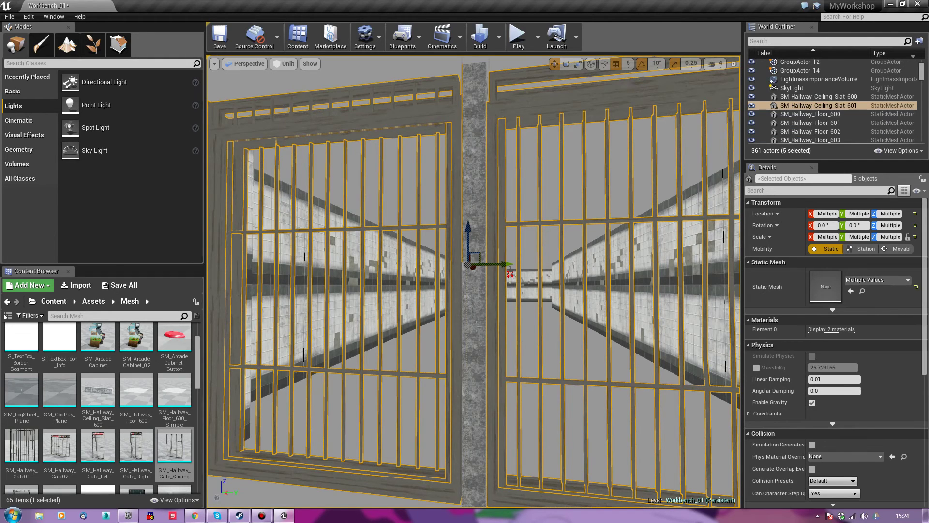
left_click(476, 333, "ctrl")
key("ctrl+g")
right_click_drag(531, 353, 310, 356)
key("d")
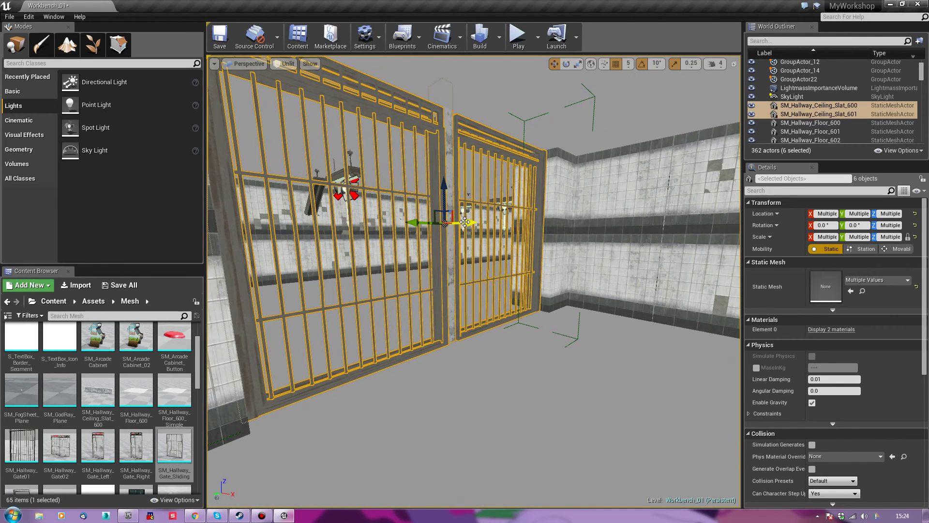
left_click_drag(467, 224, 370, 223, "alt+shift")
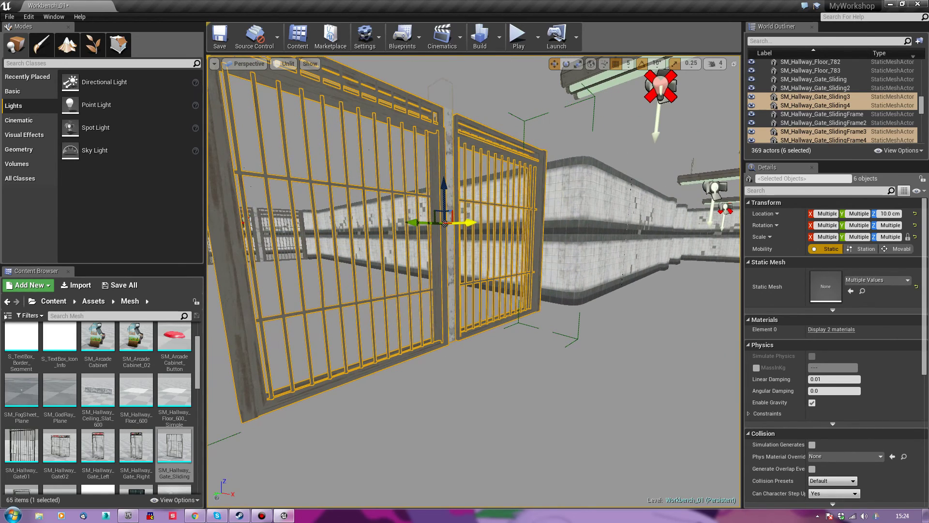
left_click_drag(506, 223, 525, 223, "shift")
key("w")
right_click_drag(505, 222, 435, 222)
left_click(531, 234)
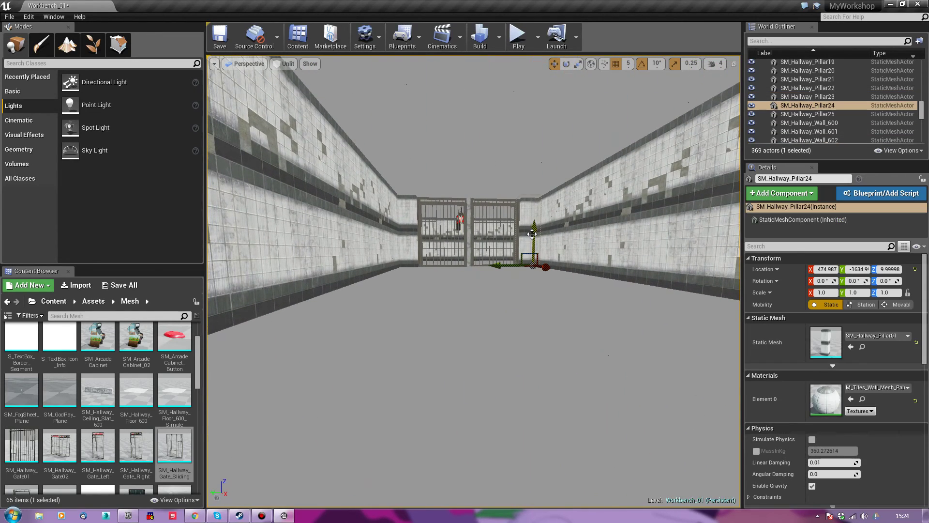
key("ctrl+z")
key("ctrl+z")
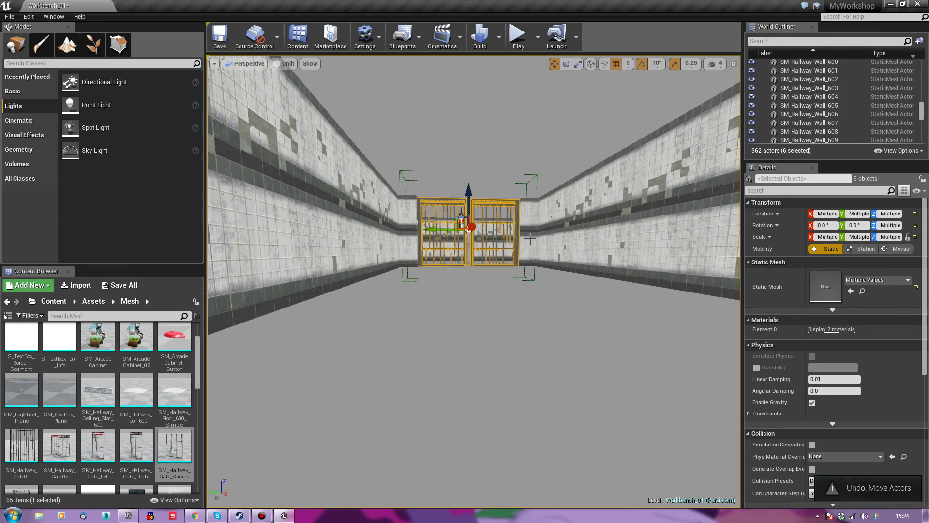
Duplicate the gate group together with its two flanking pillars along X to the opposite end of the connecting corridor
left_click(408, 234, "ctrl")
key("w")
right_click_drag(408, 234, 346, 246)
mouse_move(438, 275)
right_mouse_down()
mouse_move(436, 257)
mouse_move(513, 261)
mouse_move(460, 286)
mouse_move(438, 275)
right_mouse_up()
key("w")
left_click_drag(484, 302, 645, 273, "alt+shift")
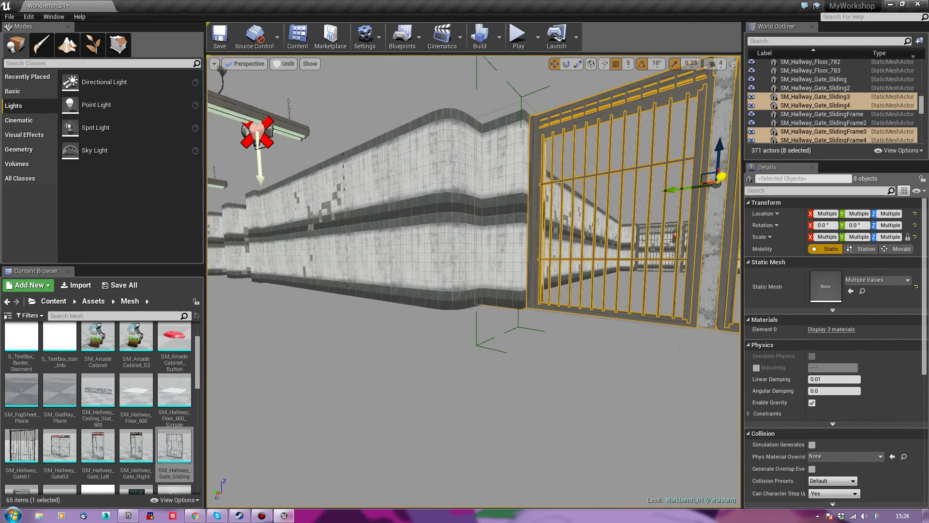
right_click_drag(466, 400, 544, 357)
left_click(459, 469)
right_click_drag(459, 469, 317, 487)
key("d")
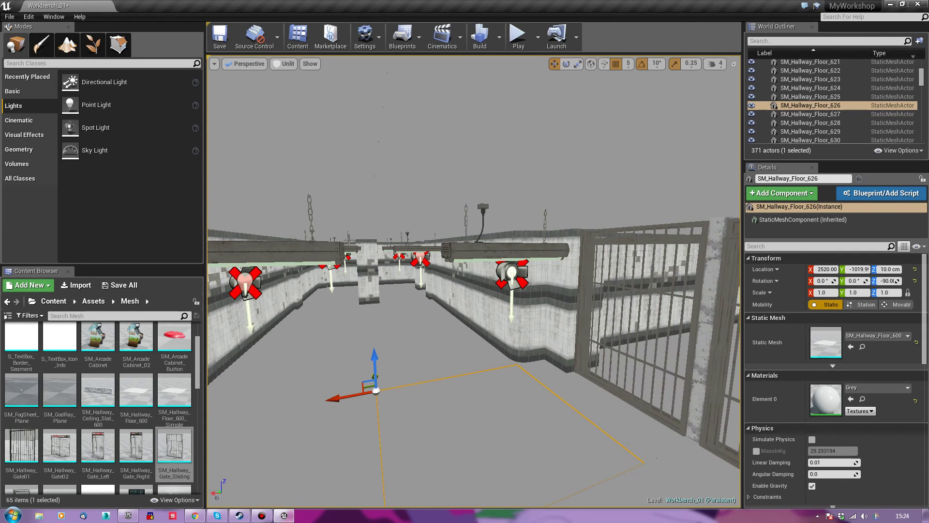
middle_click_drag(313, 272, 312, 335)
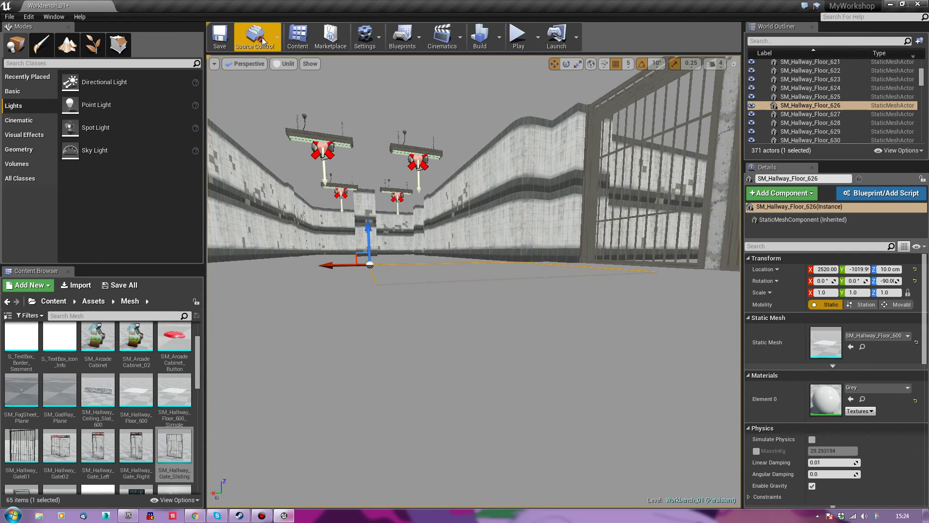
Switch the perspective viewport to lit shading and build the level with its lighting
left_click(283, 65)
left_click(296, 88)
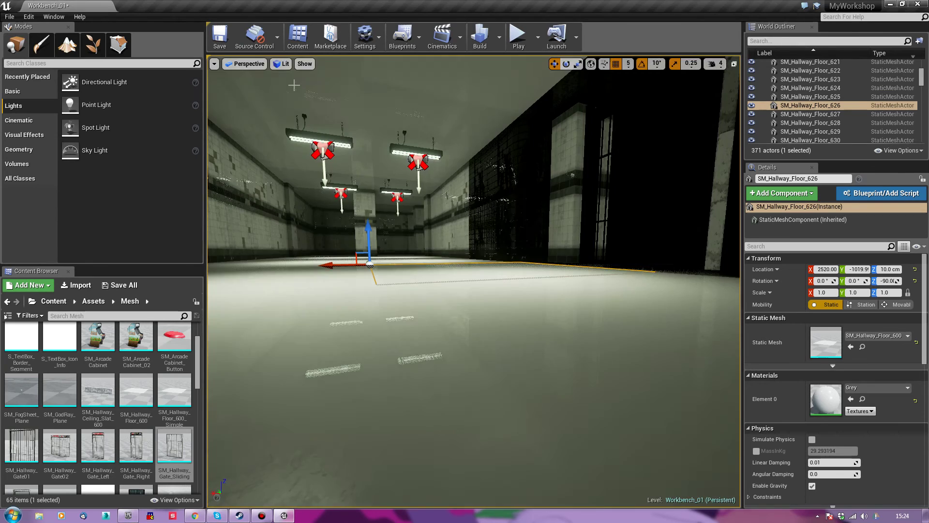
key("f")
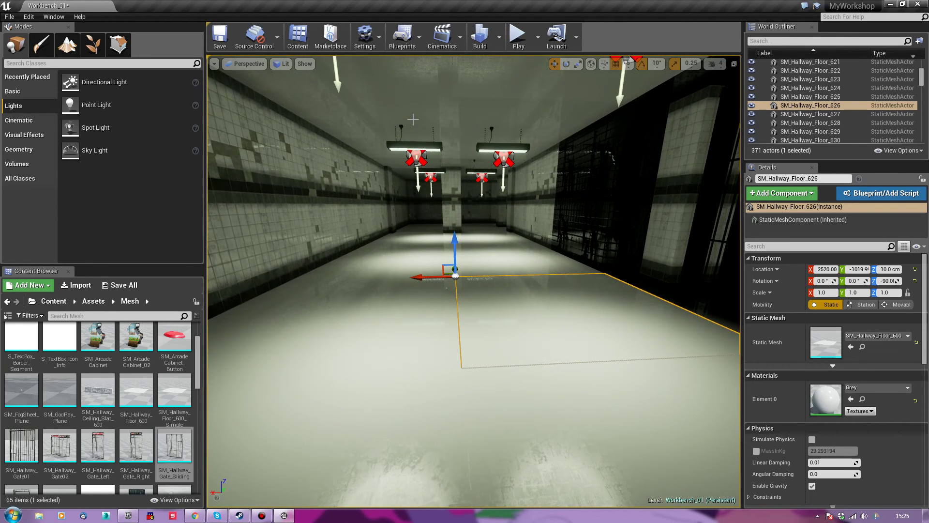
left_click(497, 48)
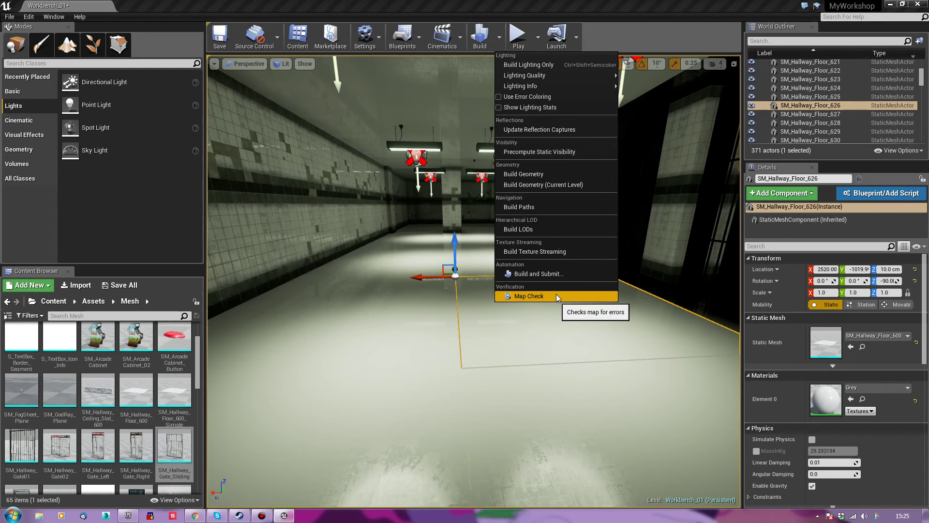
right_click_drag(549, 414, 611, 438)
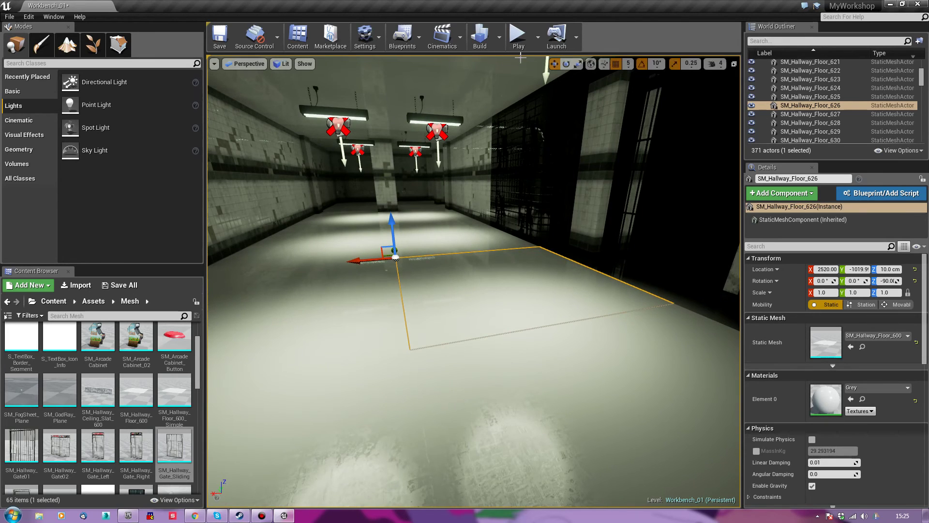
left_click(481, 39)
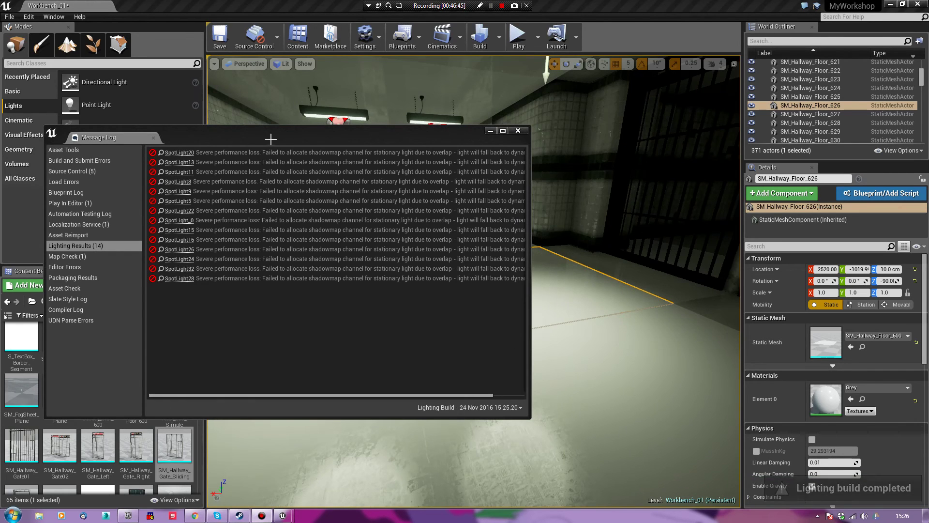
Open SpotLight20 from the lighting results, ungroup its hanging light group and set SpotLight20's mobility to Movable
left_click_drag(271, 138, 320, 102)
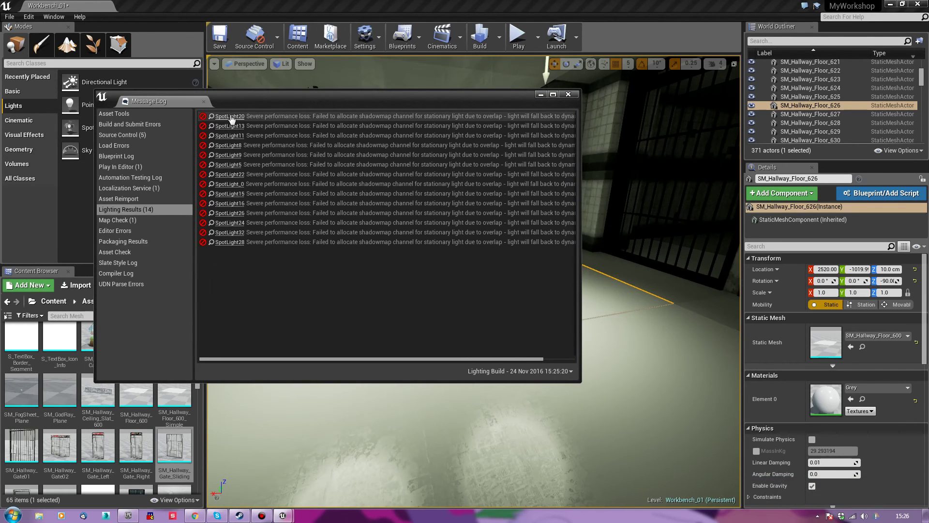
left_click(230, 116)
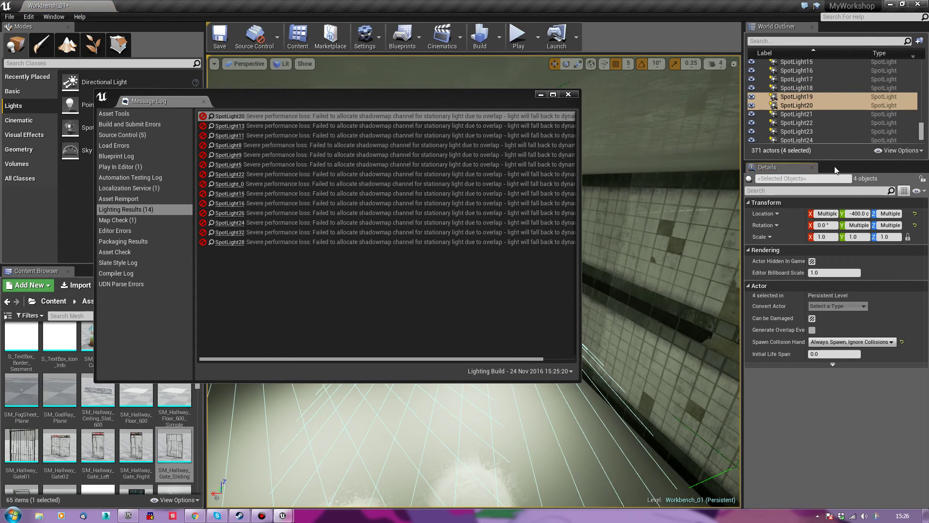
left_click_drag(487, 99, 470, 266)
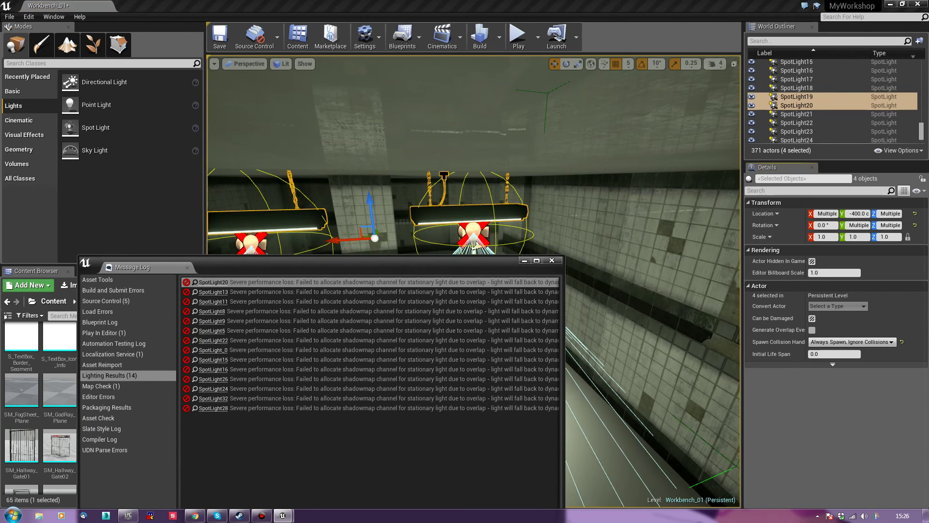
right_click(469, 232)
mouse_move(524, 463)
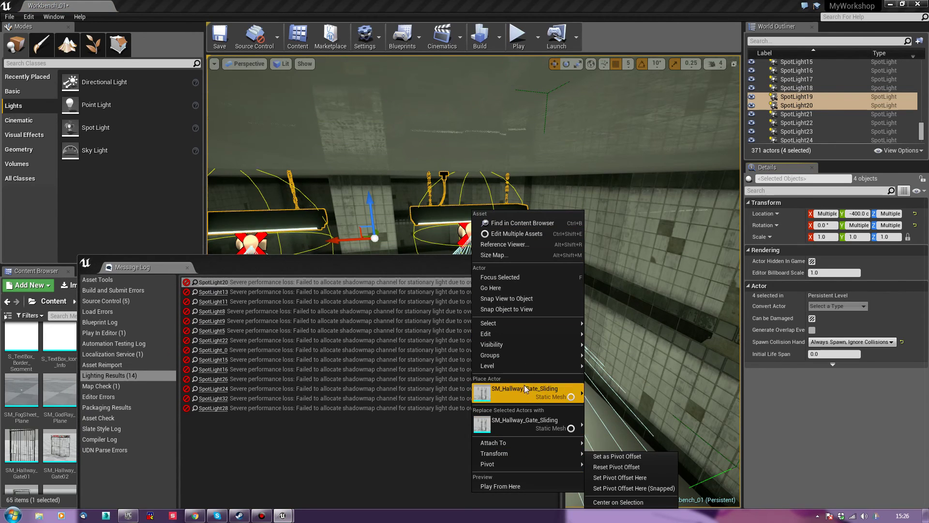
mouse_move(530, 357)
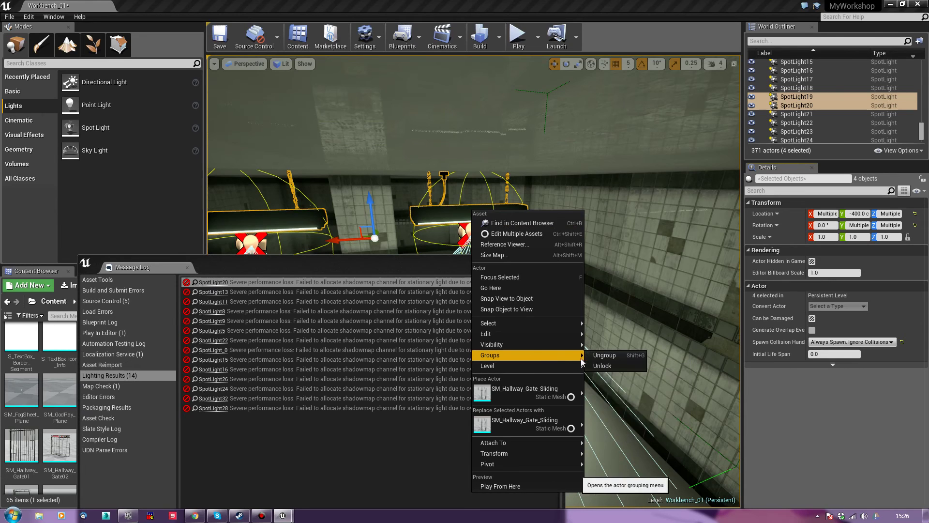
left_click(604, 355)
left_click_drag(483, 264, 496, 205)
left_click(232, 226)
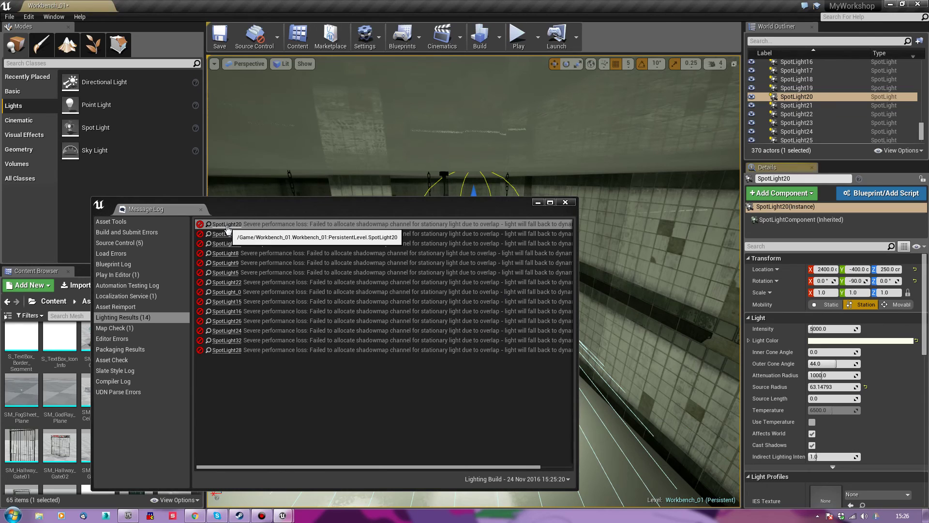
left_click(903, 305)
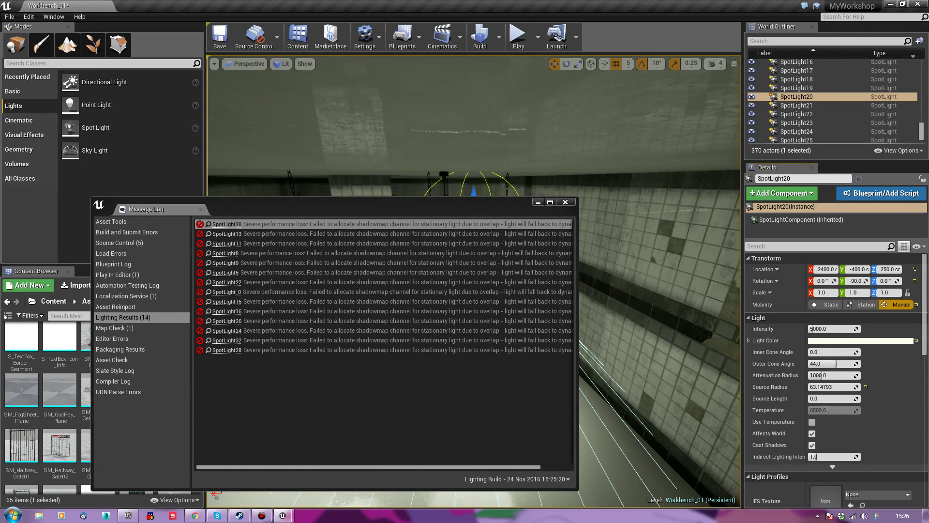
Ungroup the hanging light group containing the reported SpotLight13 and select SpotLight13 on its own
left_click(220, 234)
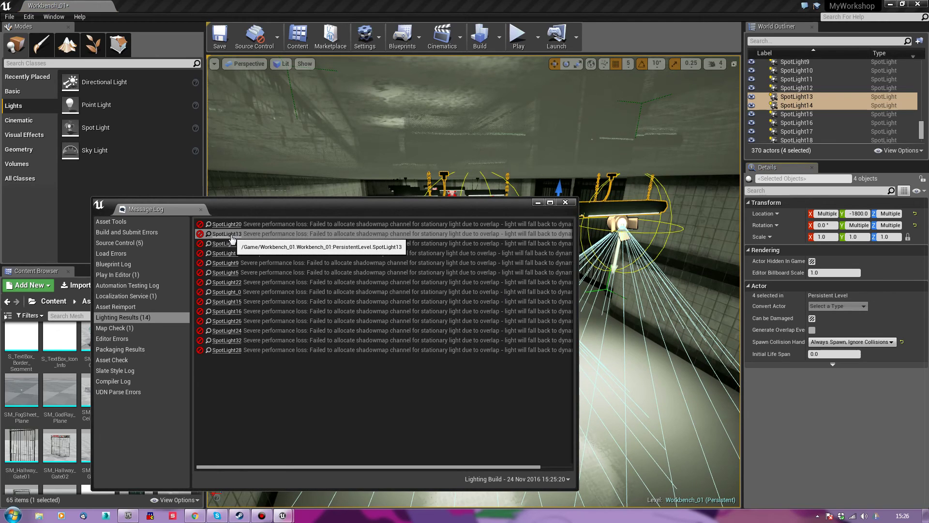
left_click(620, 211)
key("shift+g")
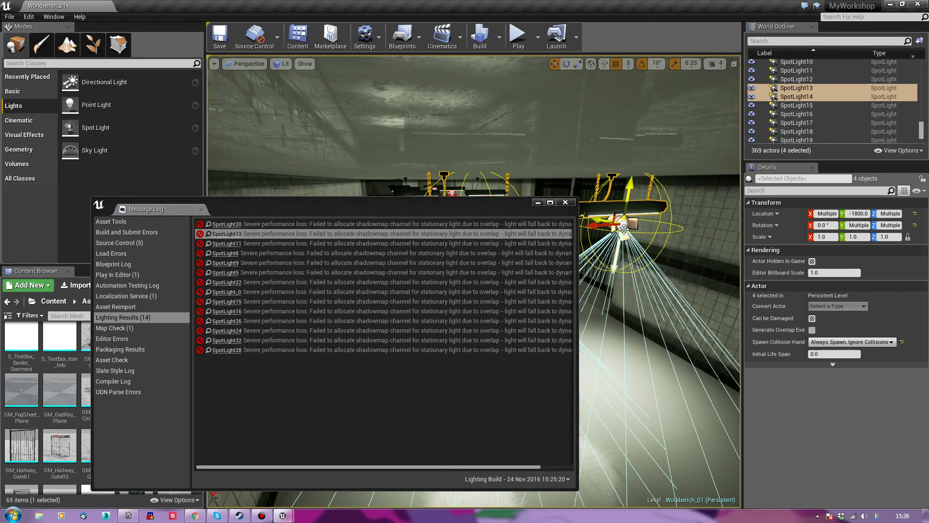
left_click(624, 227)
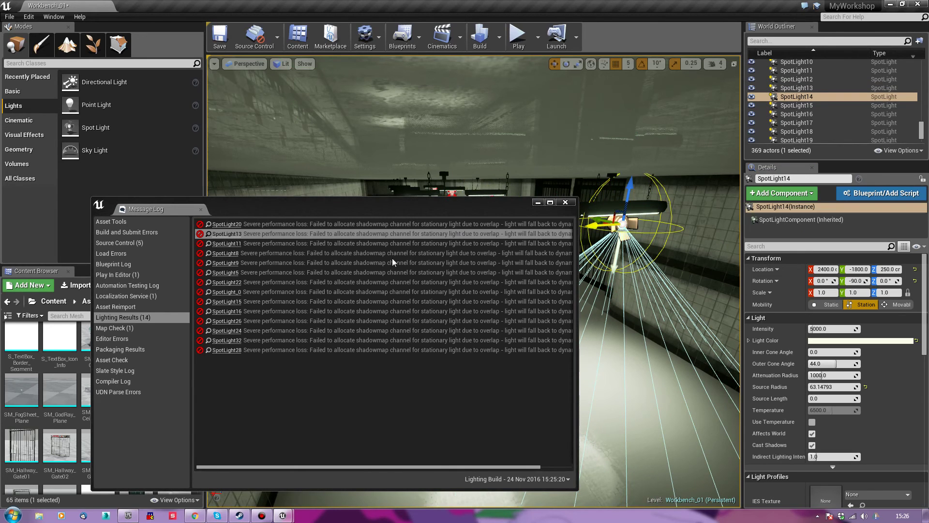
left_click(225, 233)
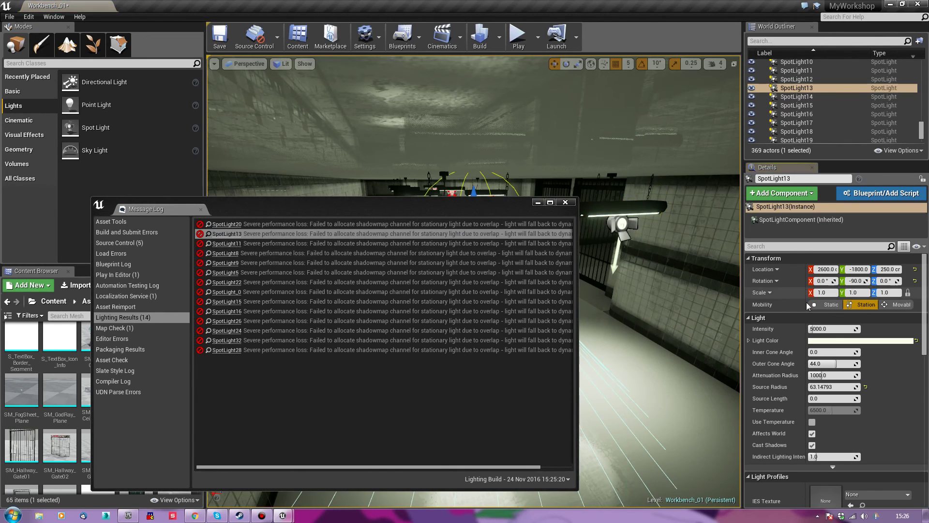
Ungroup the hanging light group containing the reported SpotLight11 and set SpotLight11's mobility to Movable
left_click(228, 244)
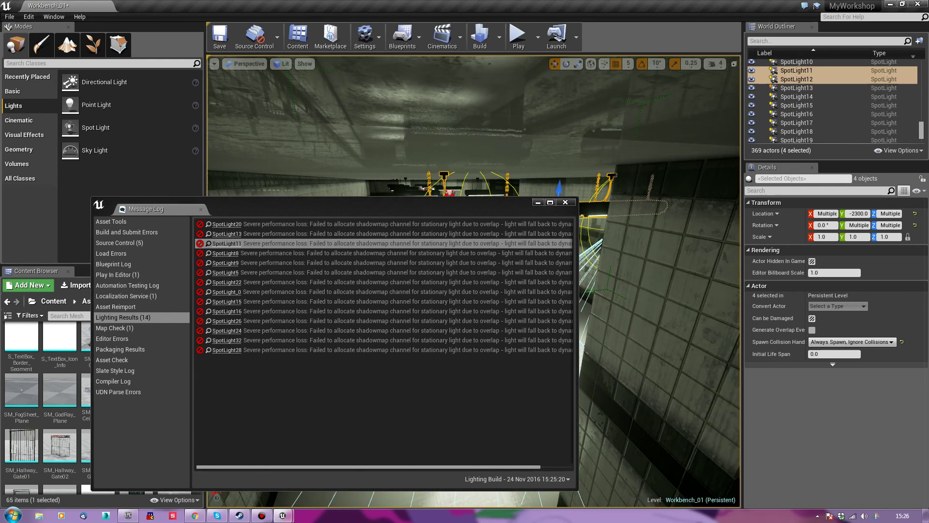
key("shift+g")
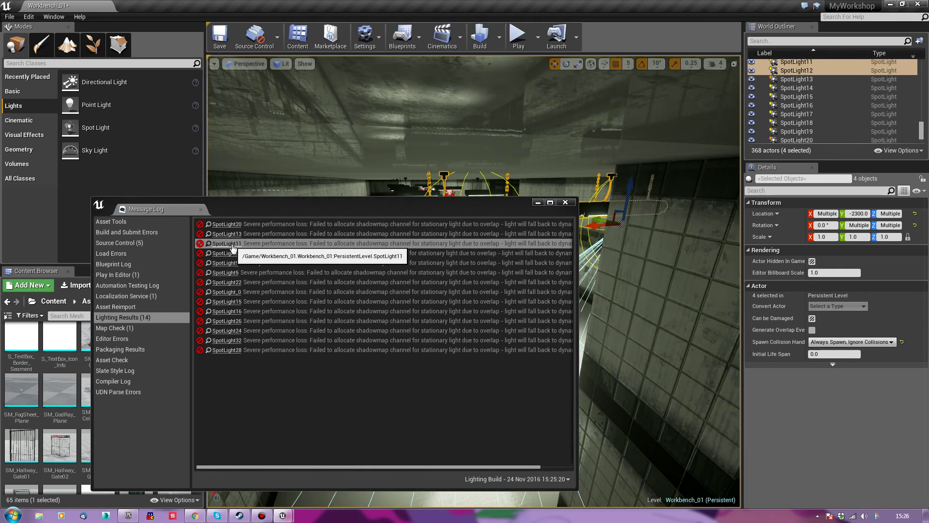
left_click(233, 245)
left_click(896, 304)
Ungroup the hanging light group containing the reported SpotLight8 and set SpotLight8's mobility to Movable
left_click(231, 256)
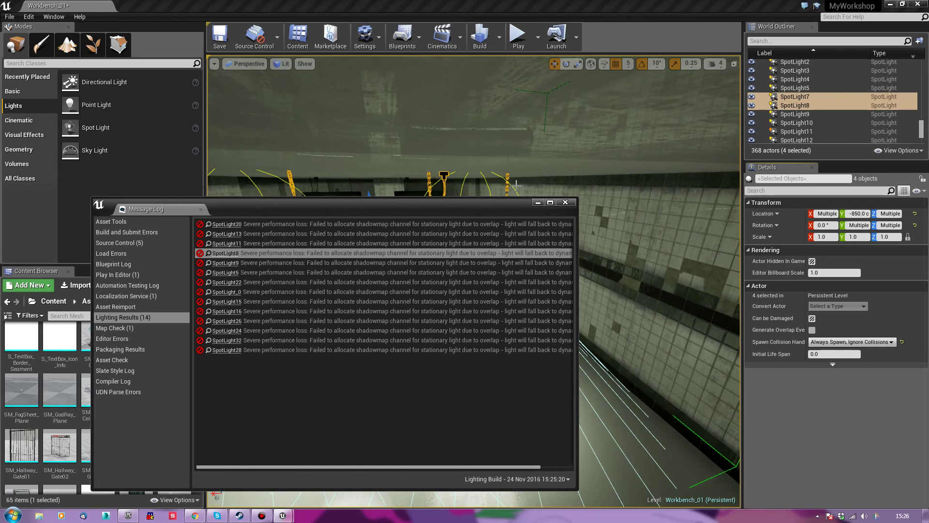
left_click(507, 188)
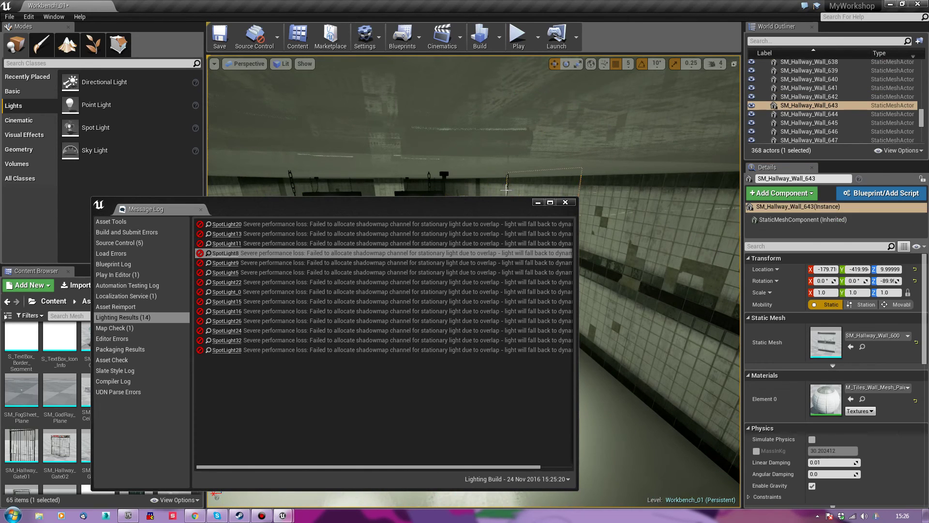
key("ctrl+z")
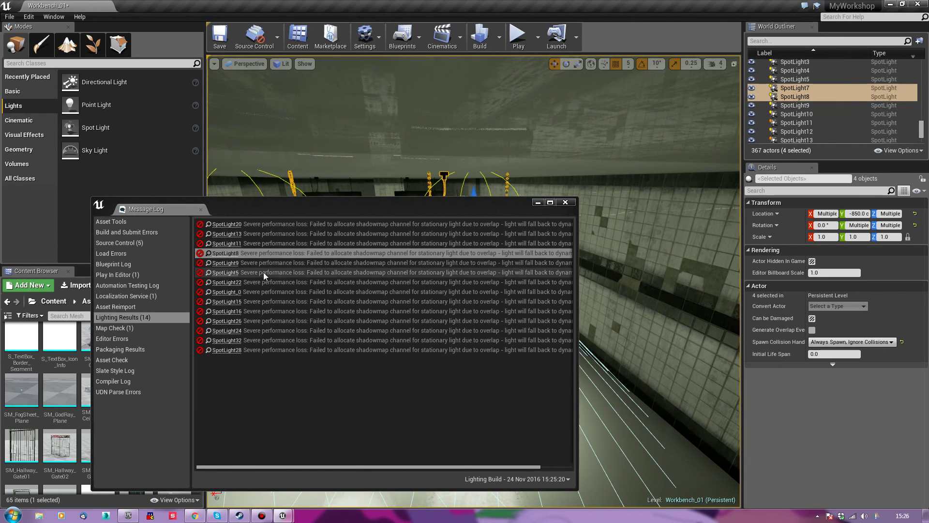
left_click(226, 253)
left_click(897, 304)
right_click_drag(630, 339, 580, 339)
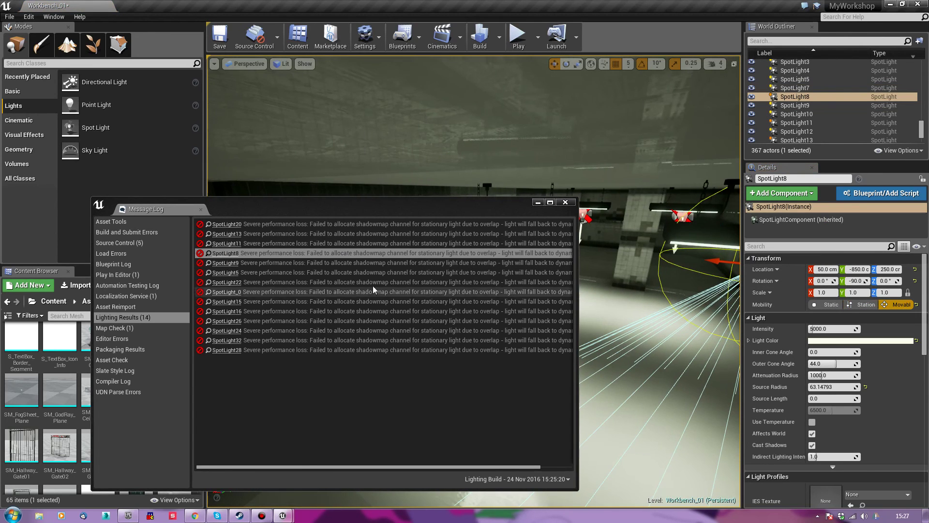
Set the mobility of the reported SpotLight9 and SpotLight5 to Movable
left_click(222, 263)
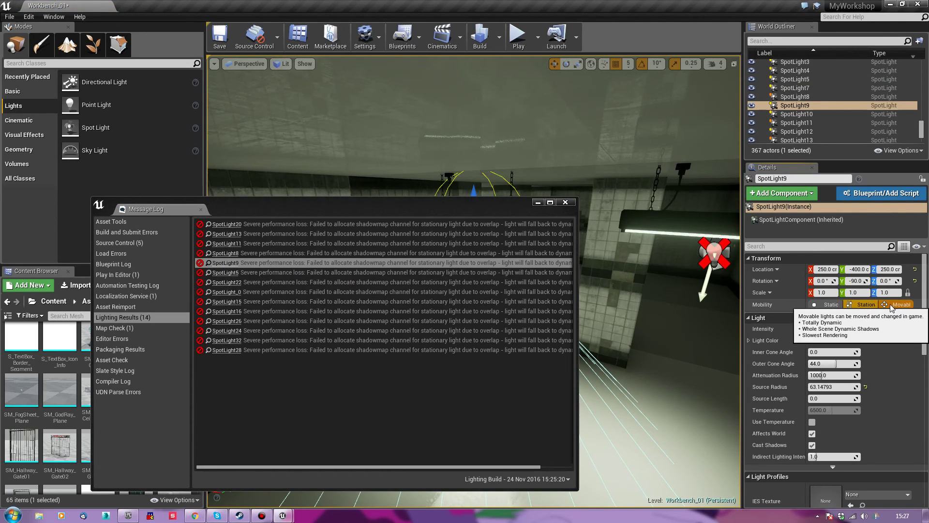
left_click(232, 274)
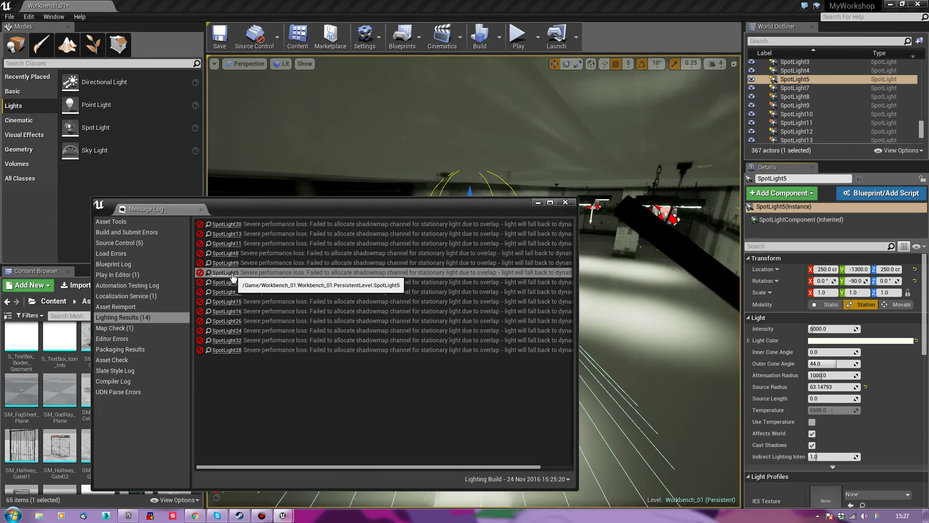
left_click(892, 306)
Ungroup the hanging light group containing the reported SpotLight22 and set SpotLight22's mobility to Movable
left_click(227, 283)
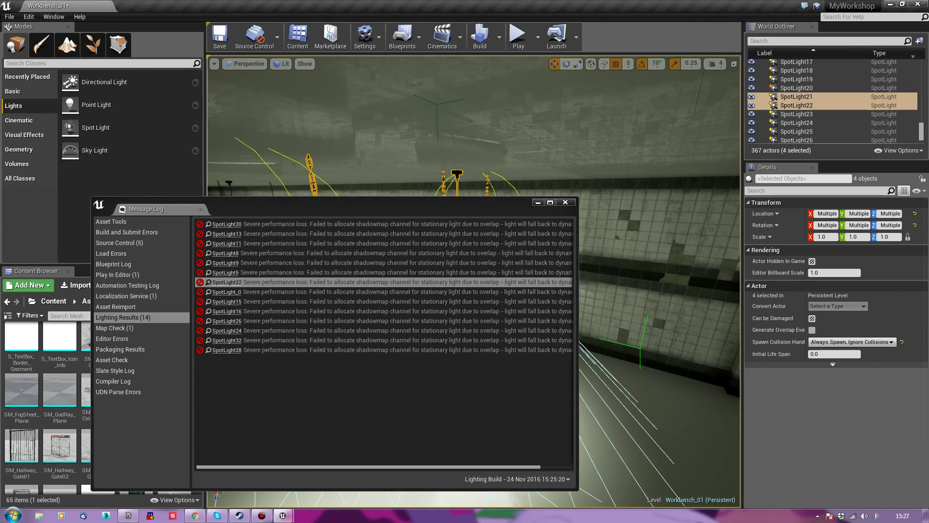
right_click(457, 177)
left_click(457, 173)
left_click(227, 282)
left_click(898, 305)
Ungroup the hanging light group of the reported SpotLight_0 and set that spot light's mobility to Movable
left_click(226, 291)
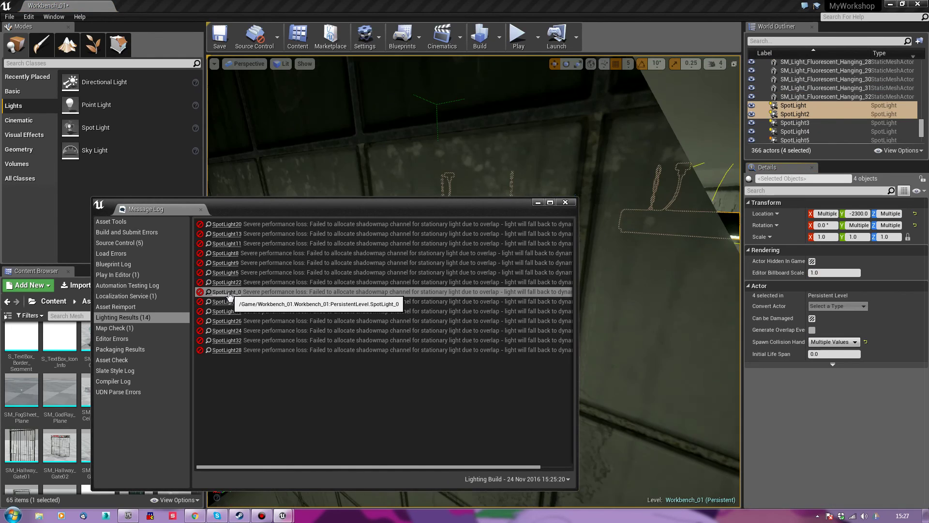
right_click_drag(647, 224, 664, 200)
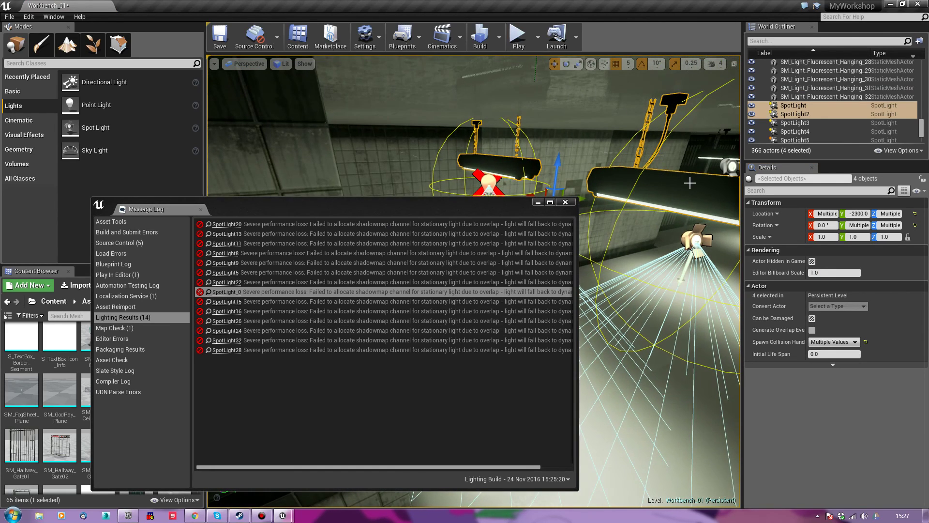
left_click(227, 292)
left_click(899, 304)
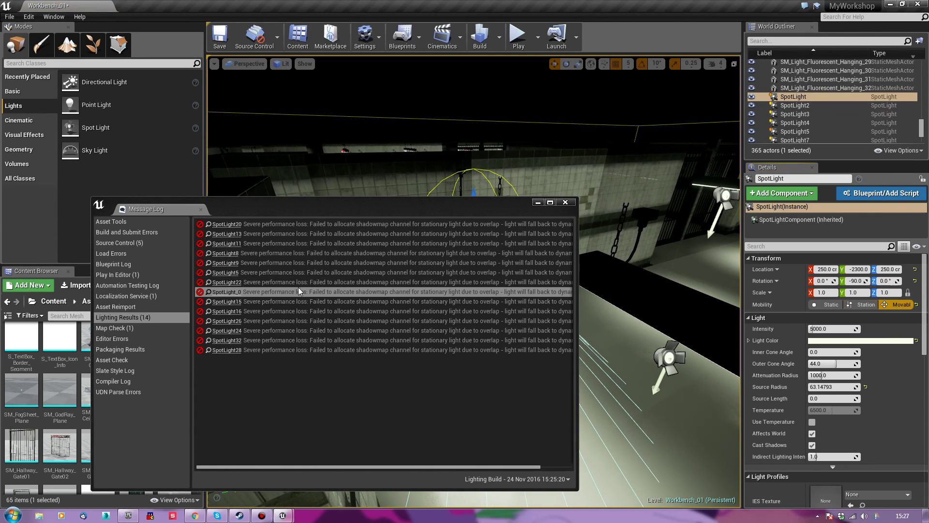
Ungroup the hanging lights holding SpotLight15 and SpotLight16 and set the mobility of both spot lights to Movable
left_click(227, 303)
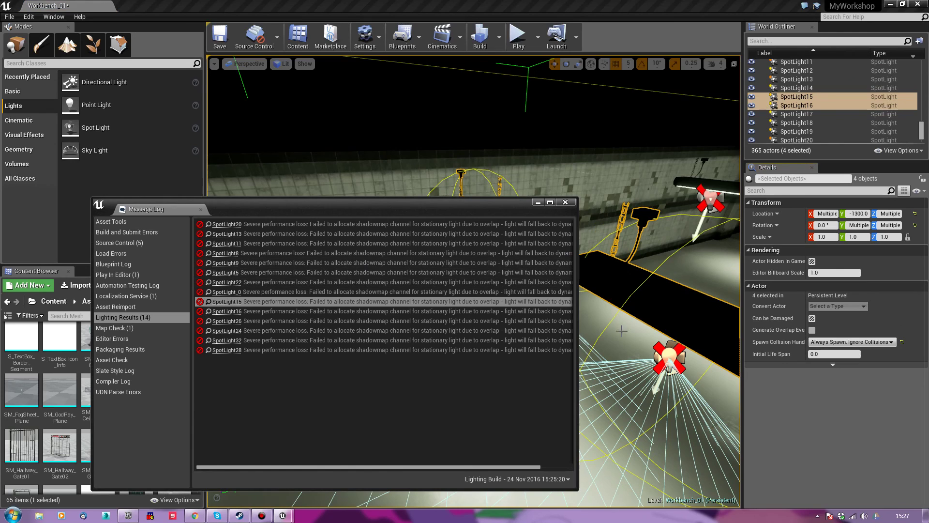
left_click(232, 304)
left_click(889, 304)
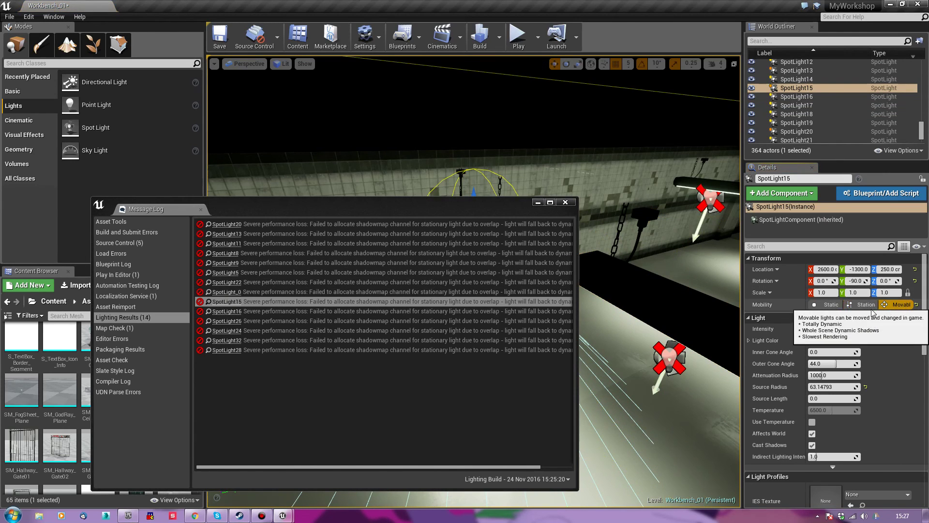
left_click(235, 313)
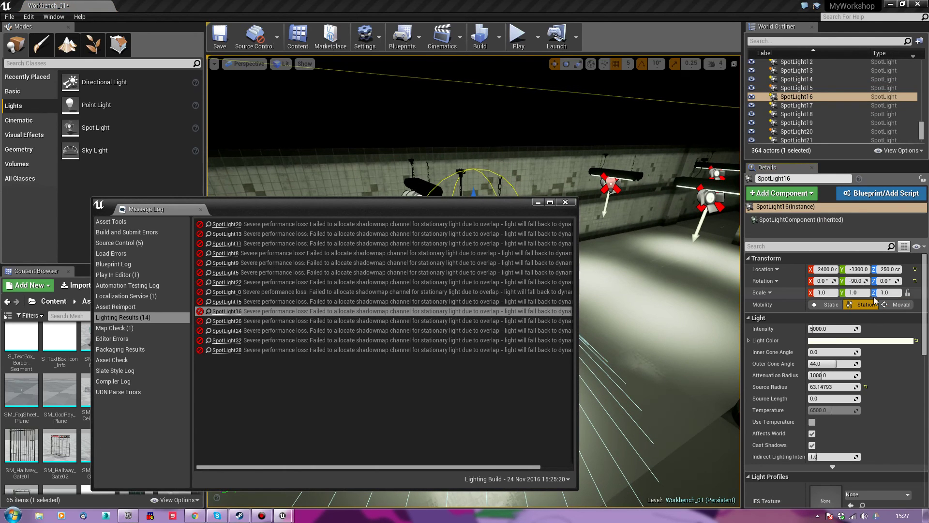
left_click(896, 304)
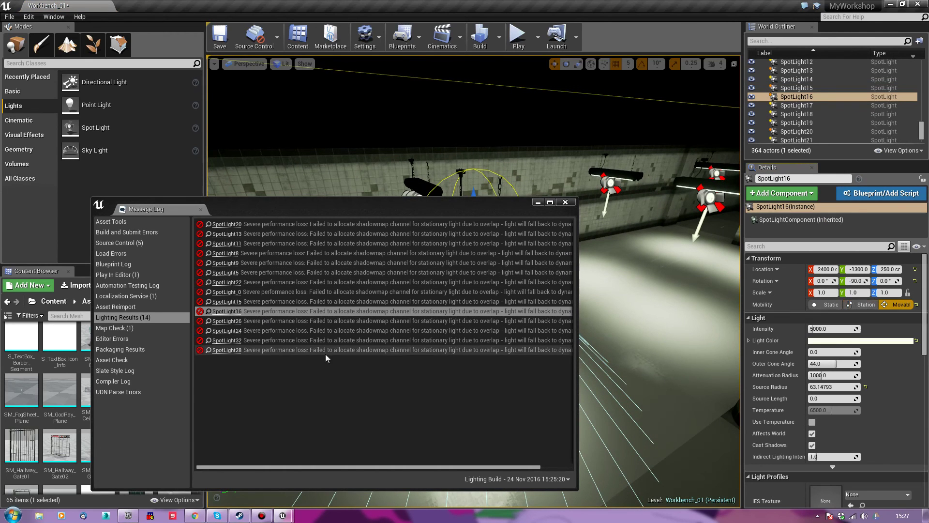
Ungroup the hanging light group containing the reported SpotLight26 and set SpotLight26's mobility to Movable
left_click(235, 322)
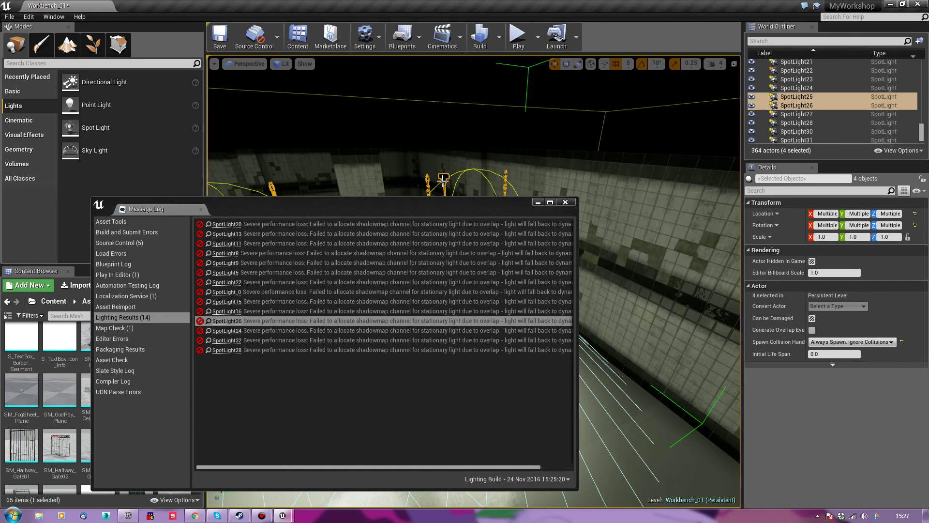
key("shift+g")
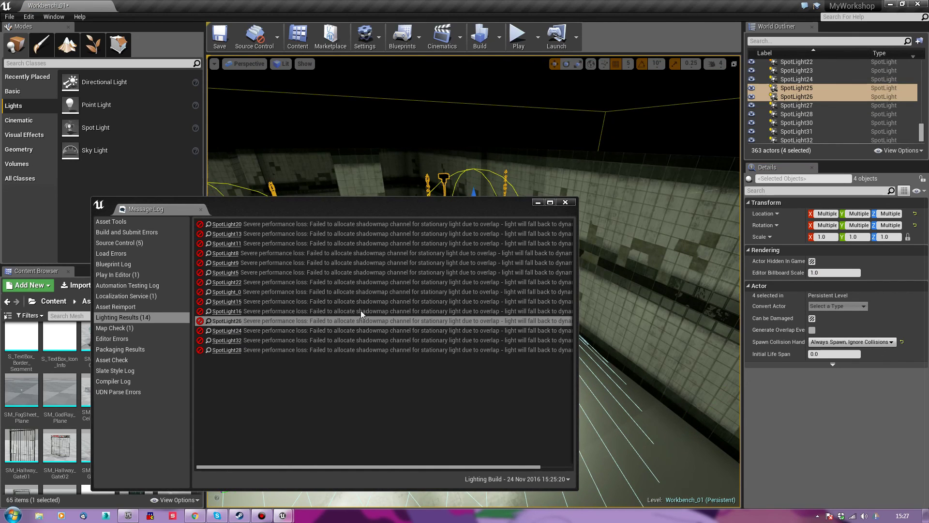
left_click(226, 321)
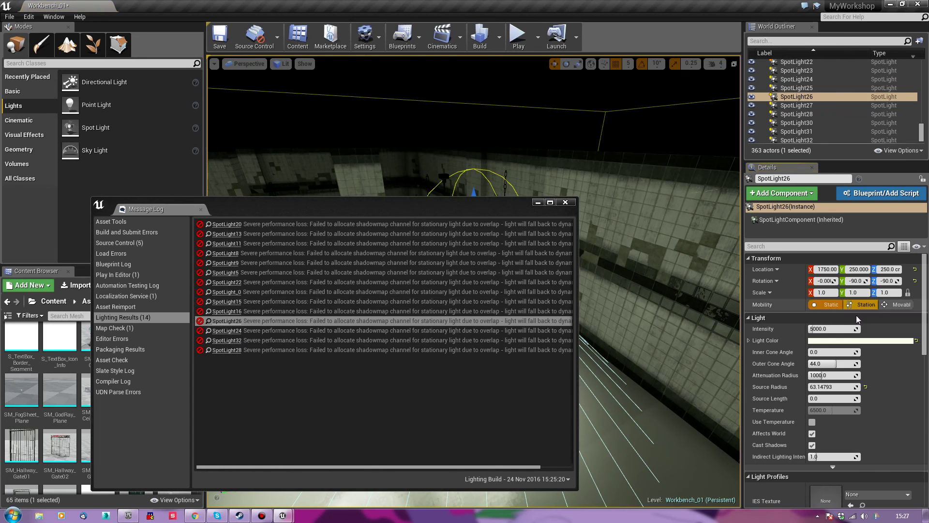
left_click(899, 304)
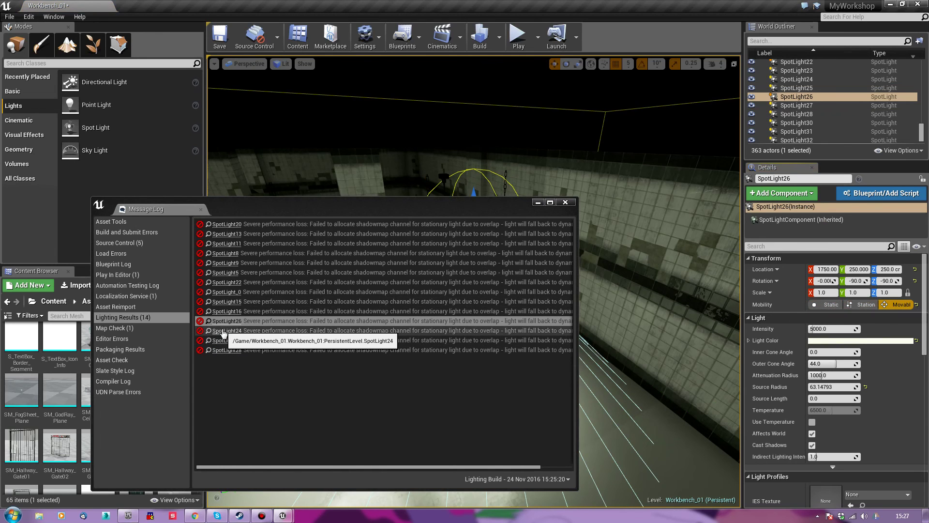
Ungroup the hanging light group containing the reported SpotLight24 and set SpotLight24's mobility to Movable
left_click(226, 331)
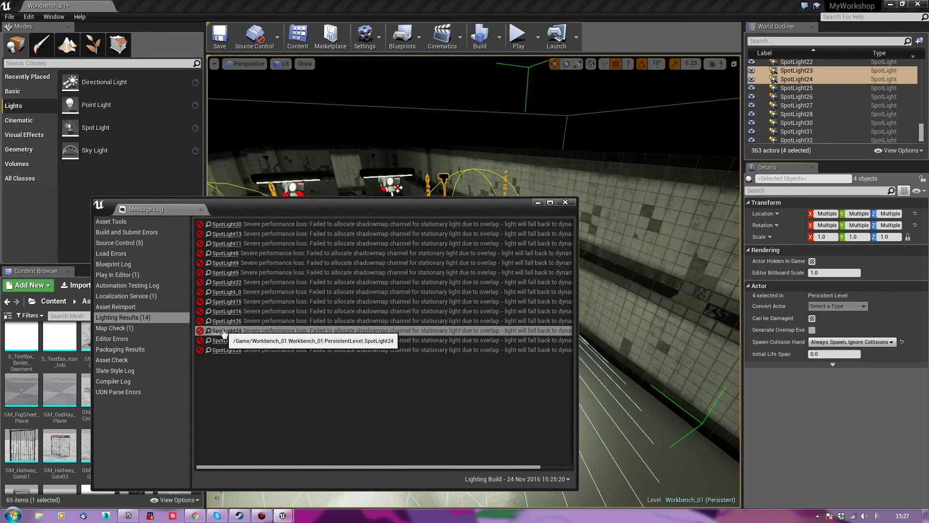
left_click(444, 180)
key("shift+g")
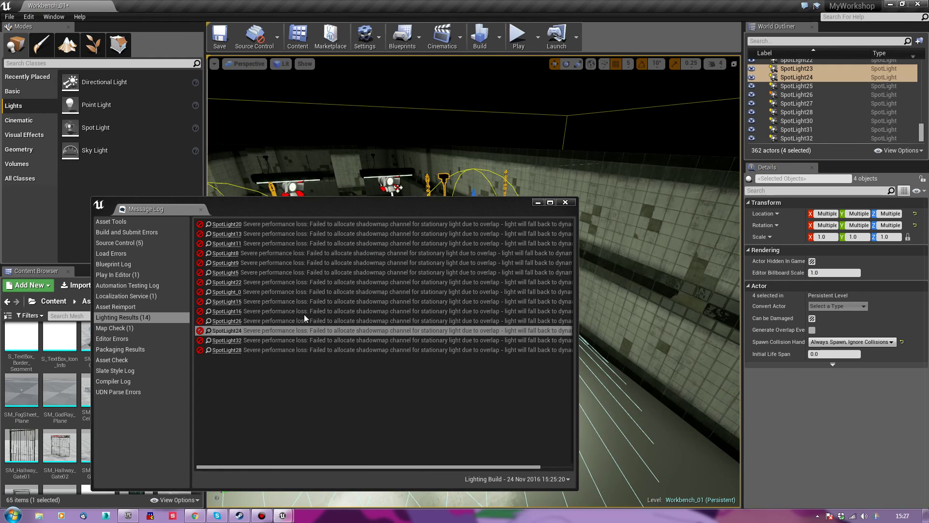
left_click(227, 332)
left_click(898, 304)
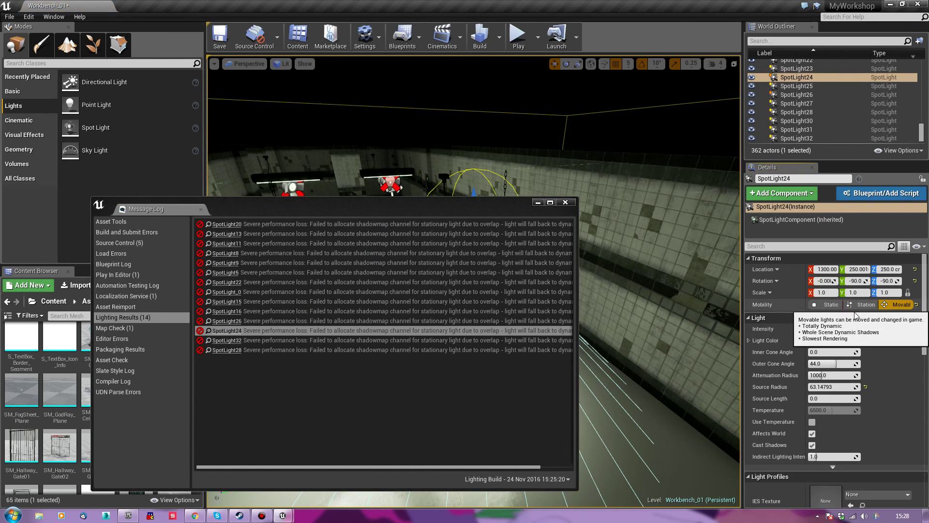
Ungroup the hanging light group of the reported SpotLight32, set SpotLight32's mobility to Movable and recheck SpotLight24
left_click(226, 341)
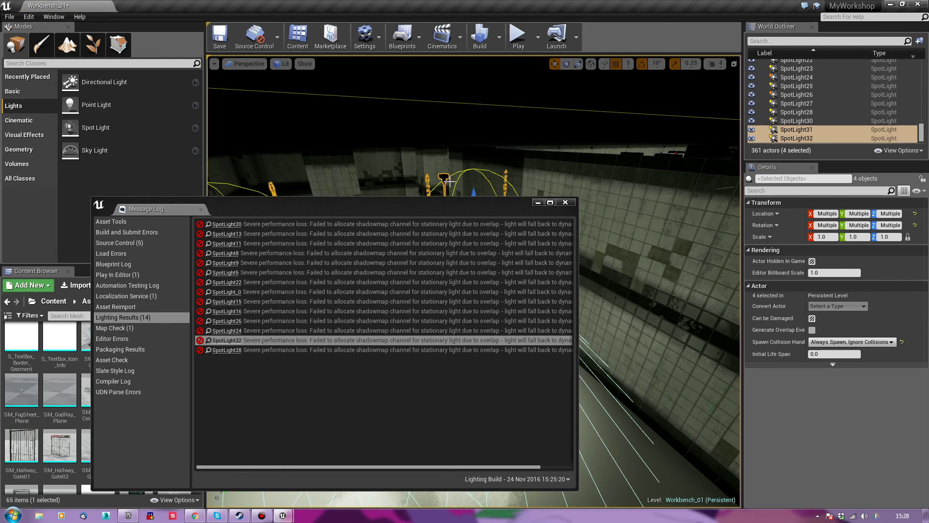
left_click(227, 341)
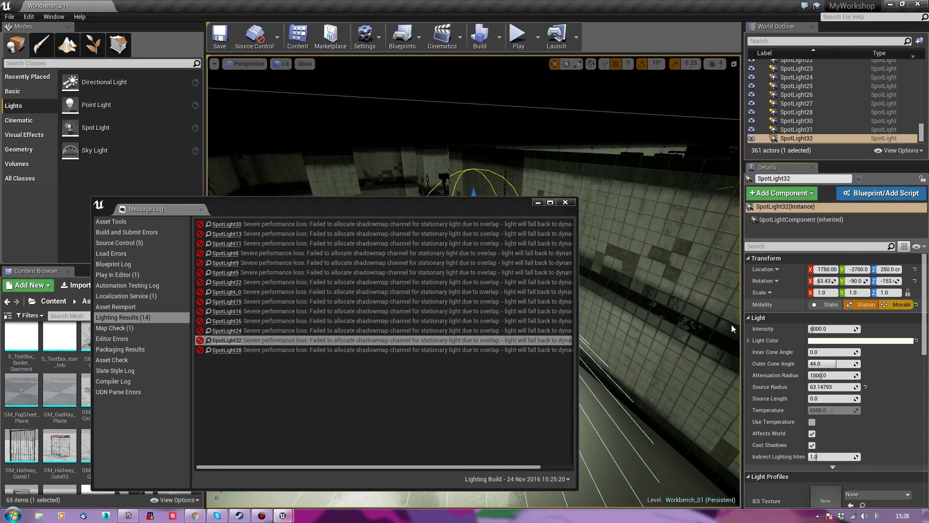
left_click(235, 331)
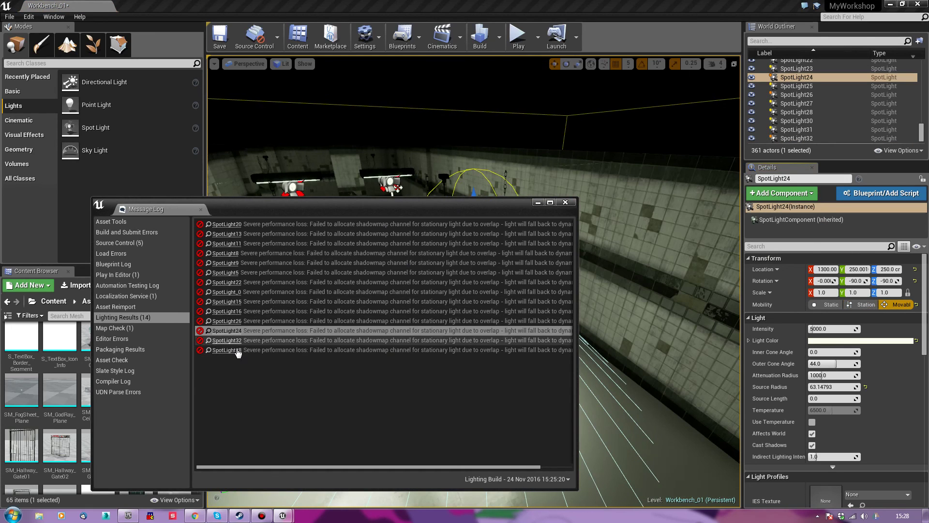
Ungroup the hanging light group containing the reported SpotLight28 and set SpotLight28's mobility to Movable
left_click(228, 350)
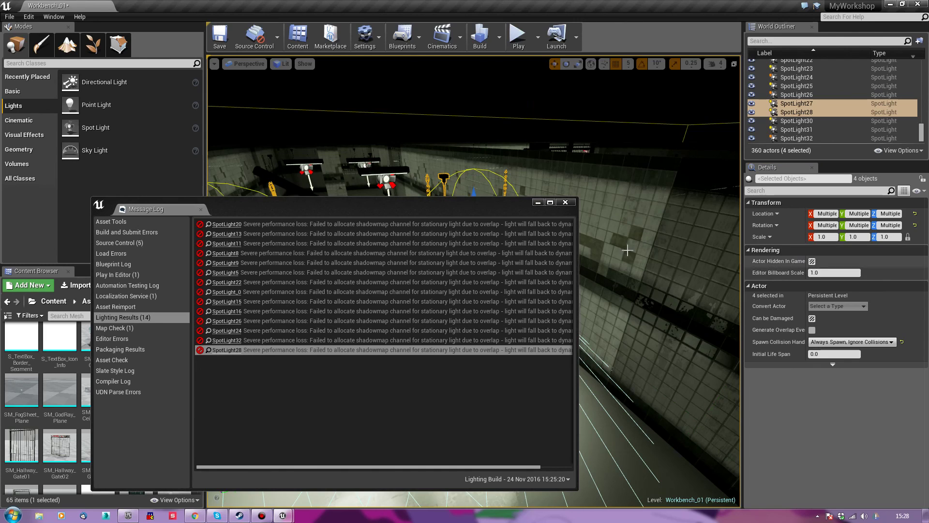
left_click(225, 351)
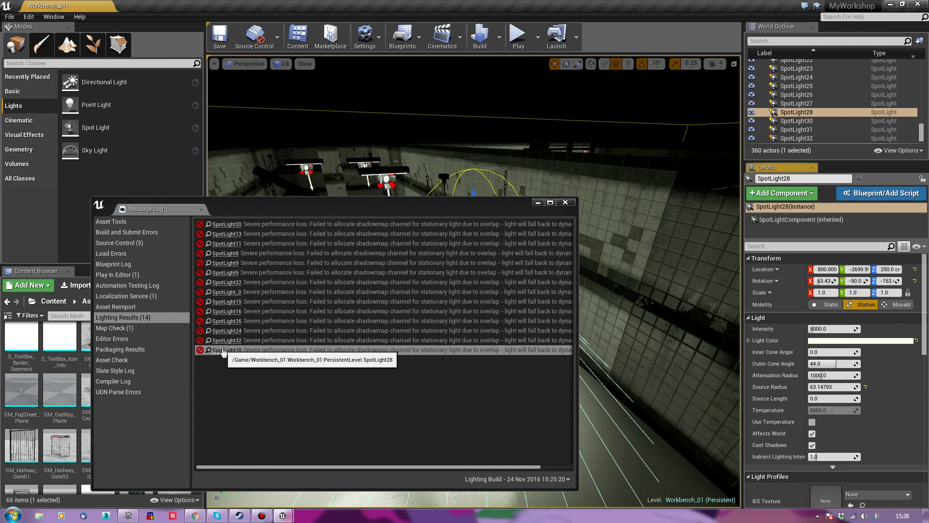
left_click(900, 305)
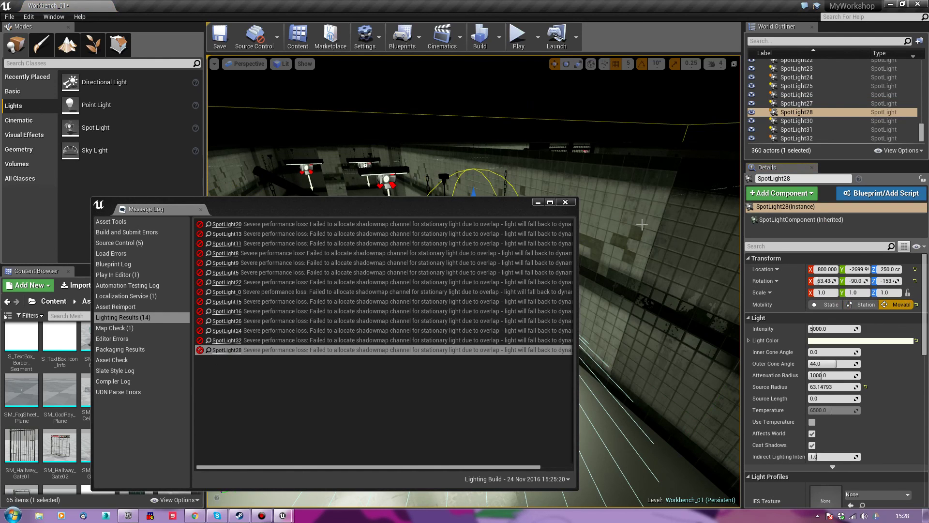
Close the lighting message log, then save the Workbench_01 map and rebuild the level
left_click(566, 203)
key("f")
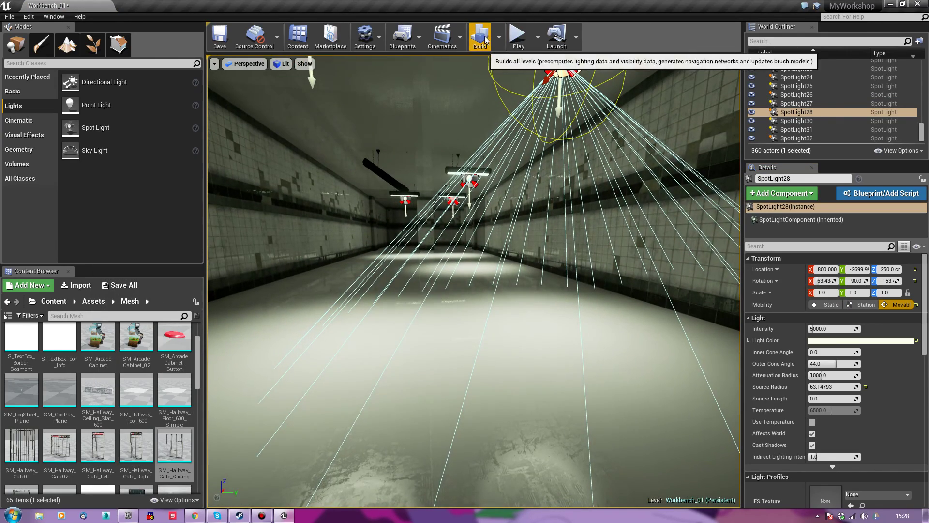
left_click(226, 47)
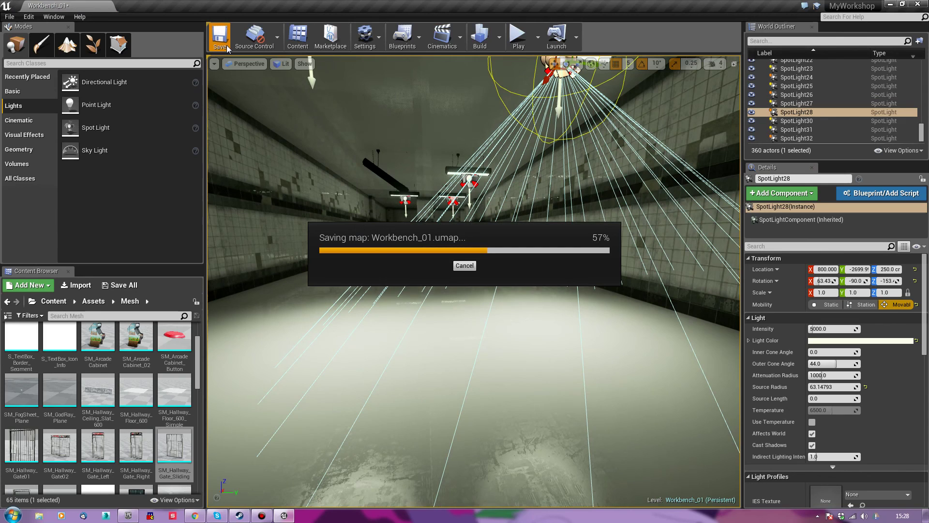
left_click(486, 42)
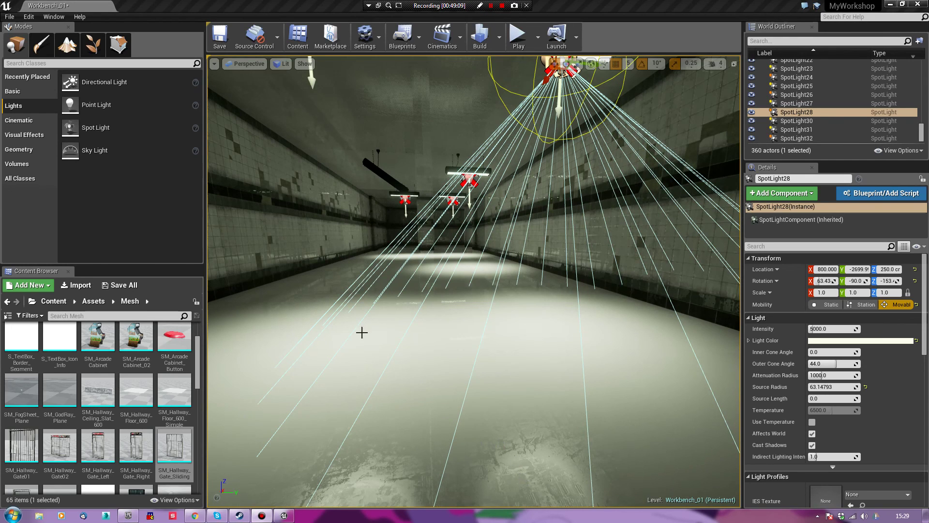
Play the level from the hallway floor, walk the corridors past the gates to examine the rebuilt lighting, and end the play session
right_click(377, 356)
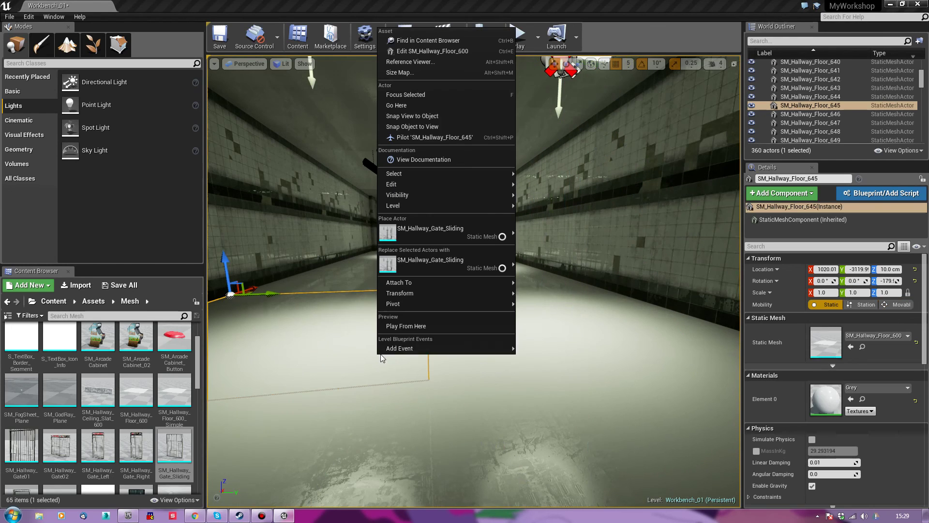
left_click(413, 327)
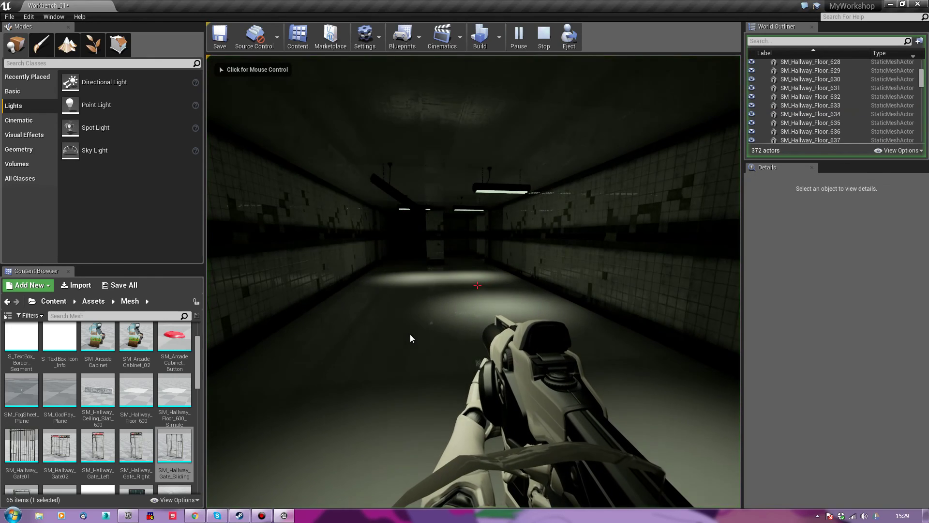
left_click(431, 376)
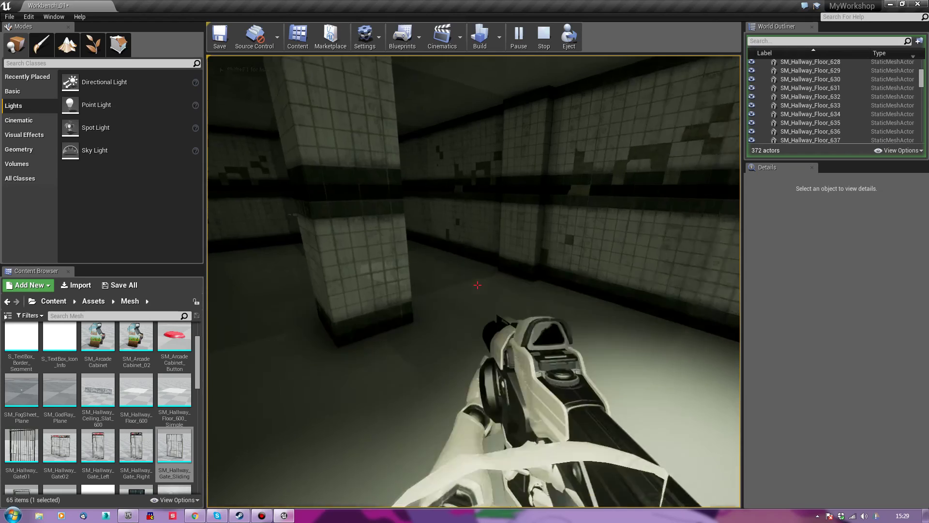
key("w")
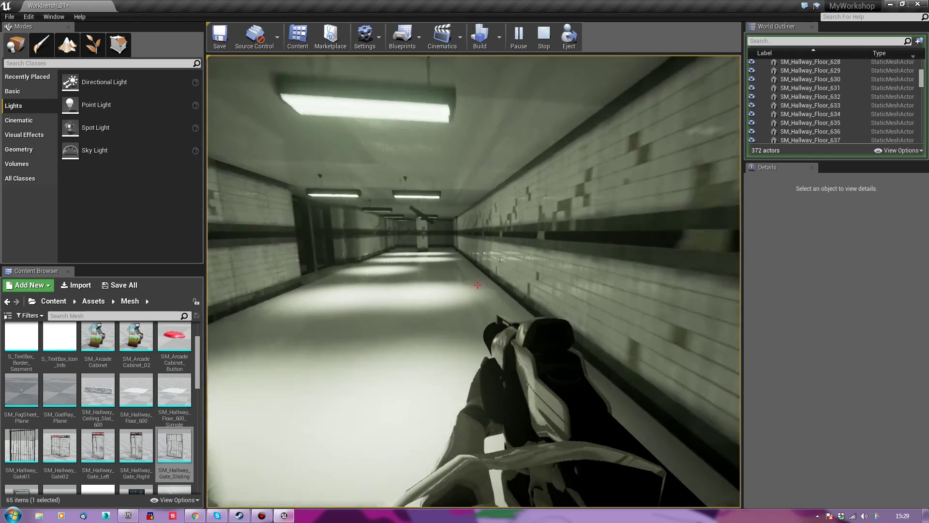
key("w")
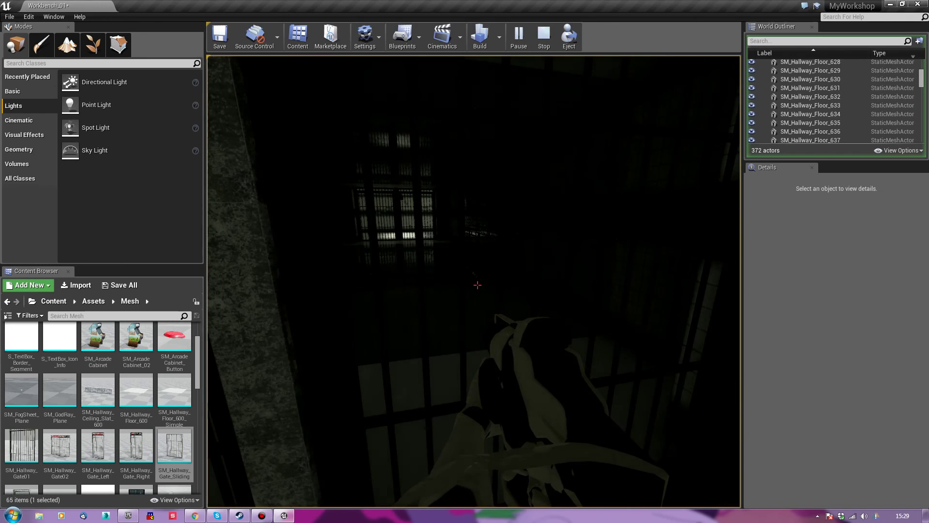
key("w")
key("s")
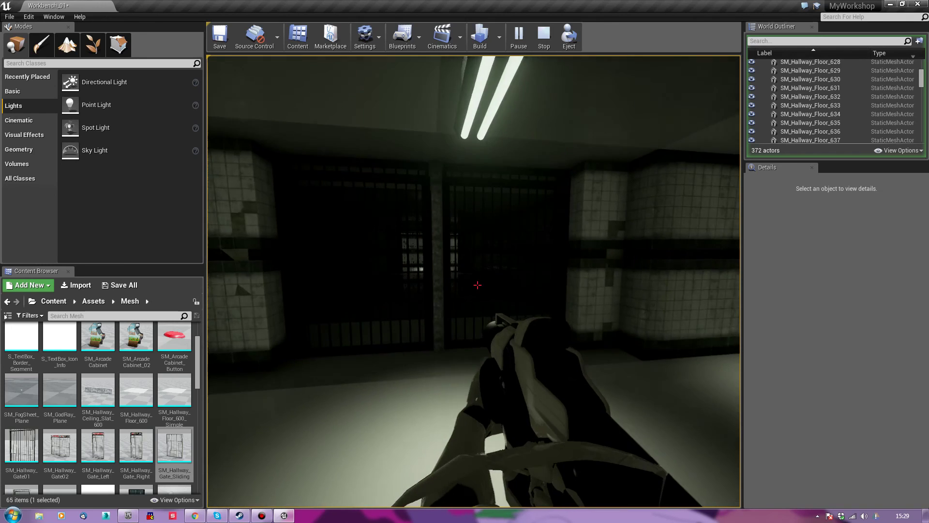
key("w")
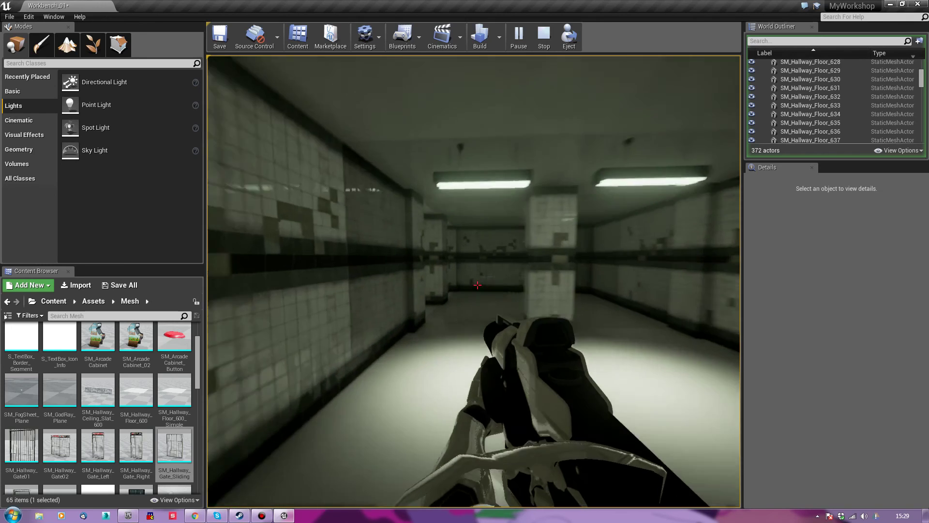
key("w")
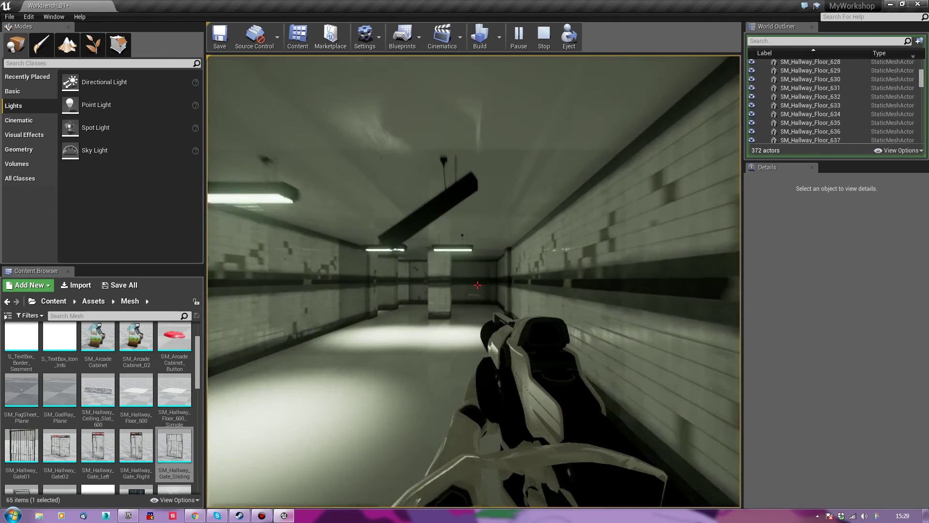
key("w")
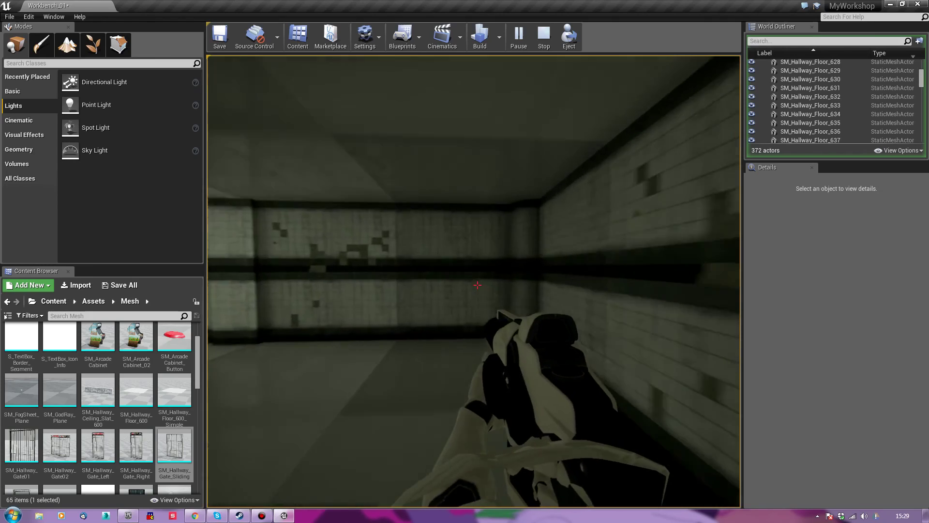
key("w")
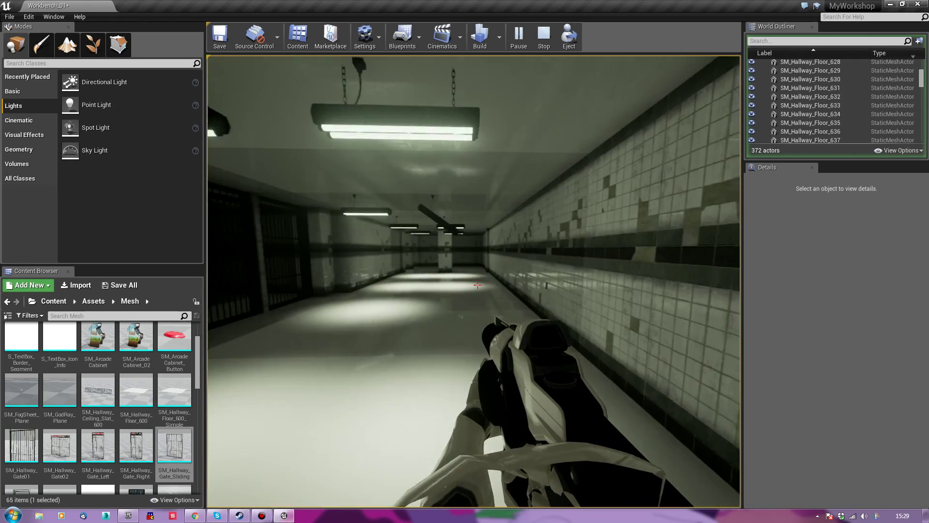
key("s")
key("w")
key("w")
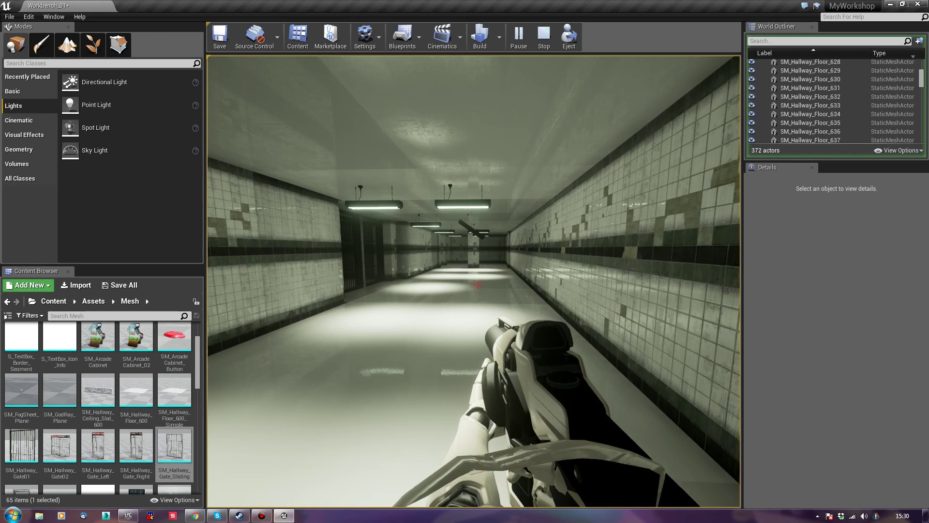
key("Escape")
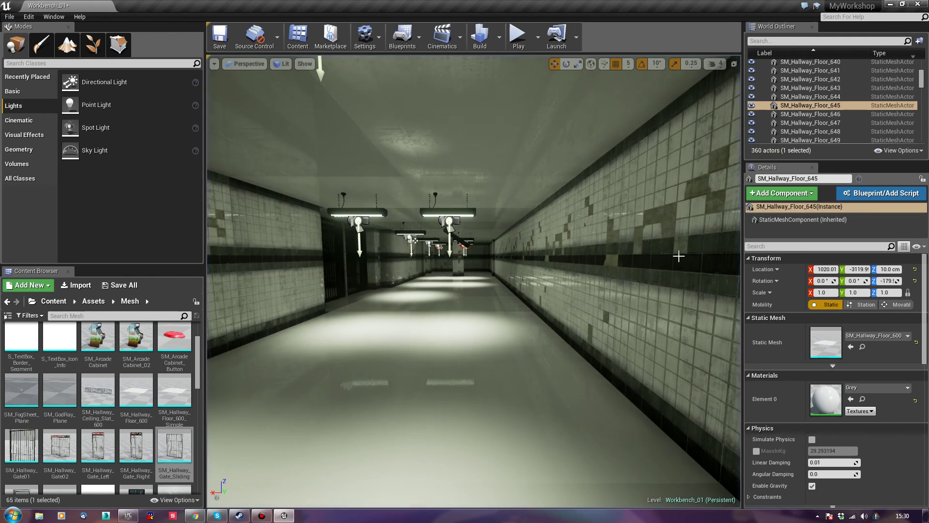